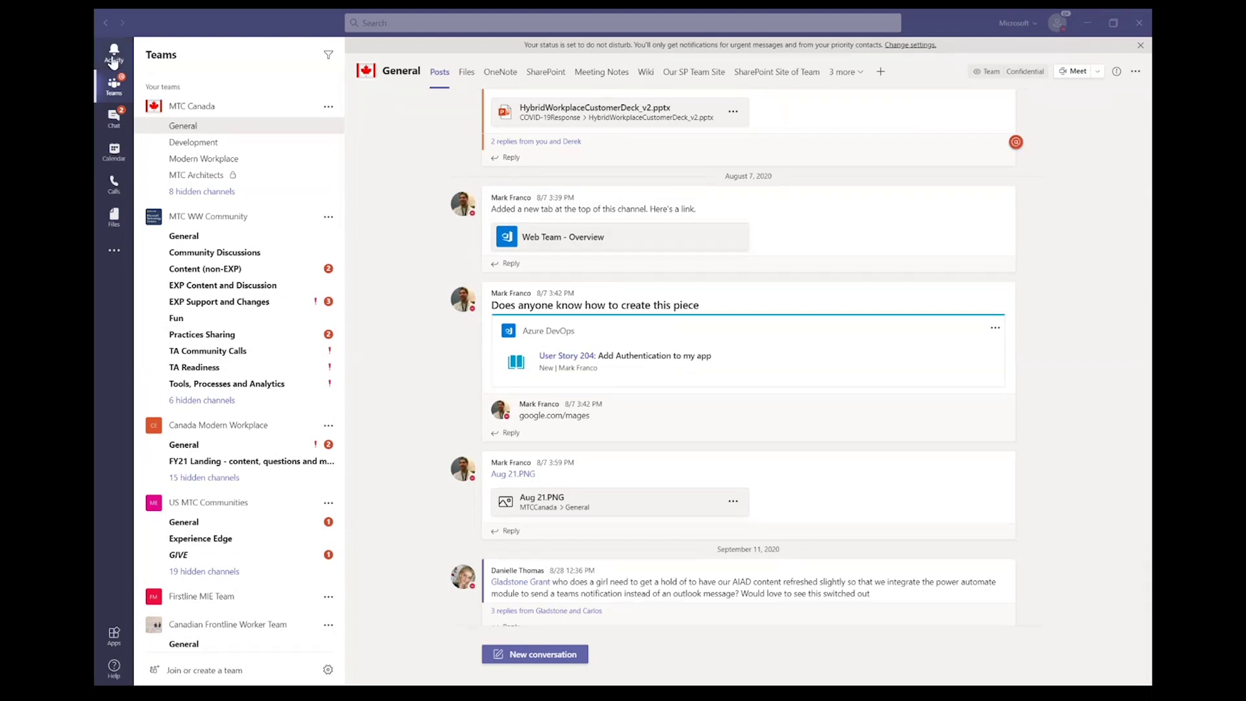
# Step: Show the MTC Canada General channel posts, including the Azure DevOps User Story 204 card
pyautogui.click(114, 62)
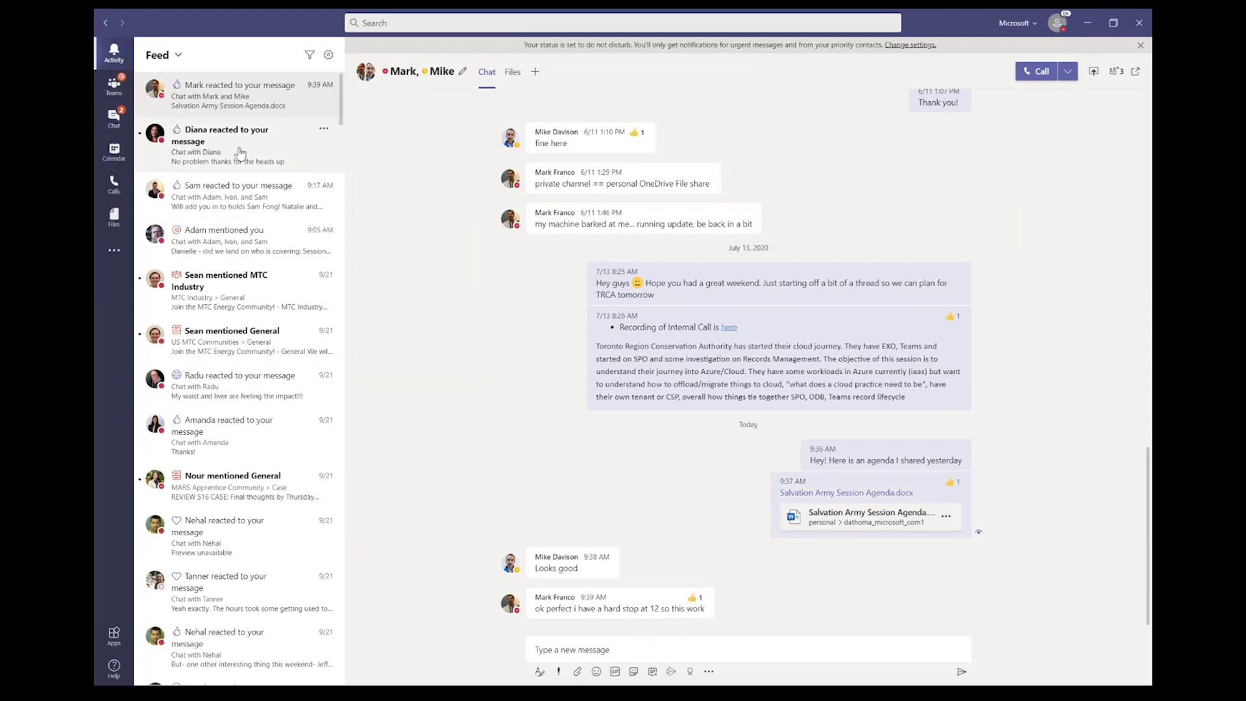
# Step: Go from the activity feed to the MTC Industry General post where Sean mentioned the team
pyautogui.scroll(-7, 217, 454)
pyautogui.scroll(-2, 217, 455)
pyautogui.scroll(10, 222, 344)
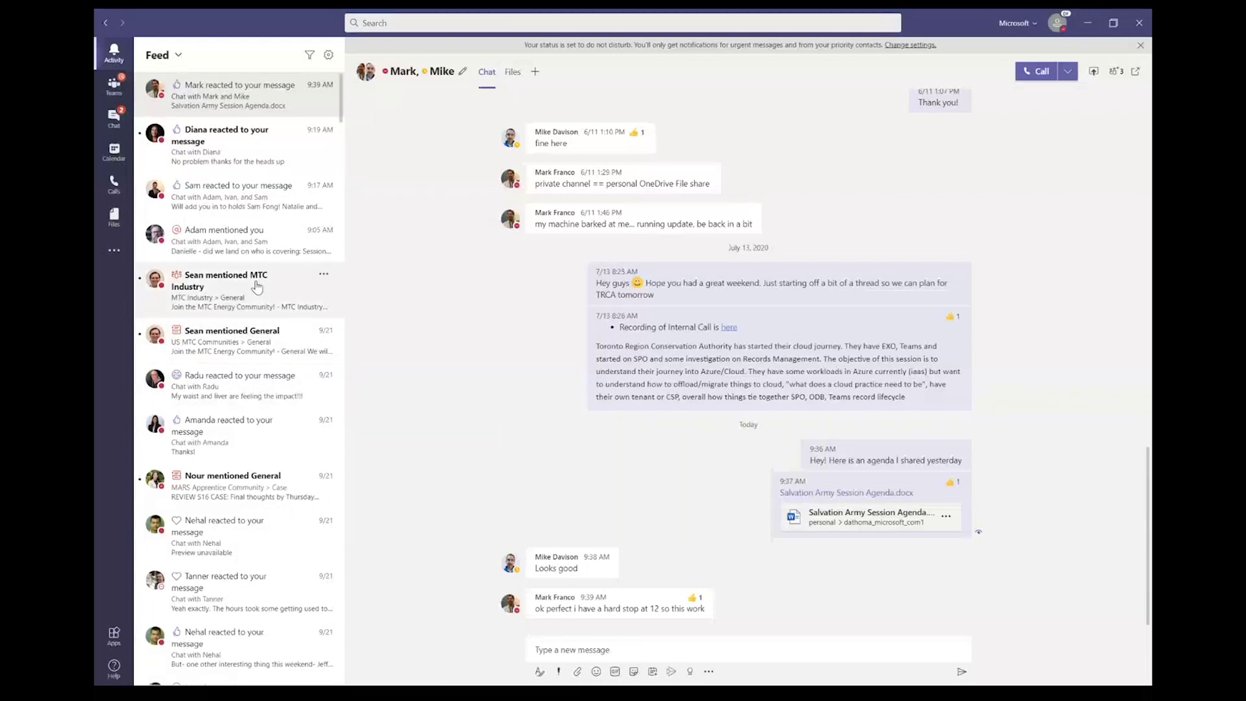
pyautogui.click(242, 296)
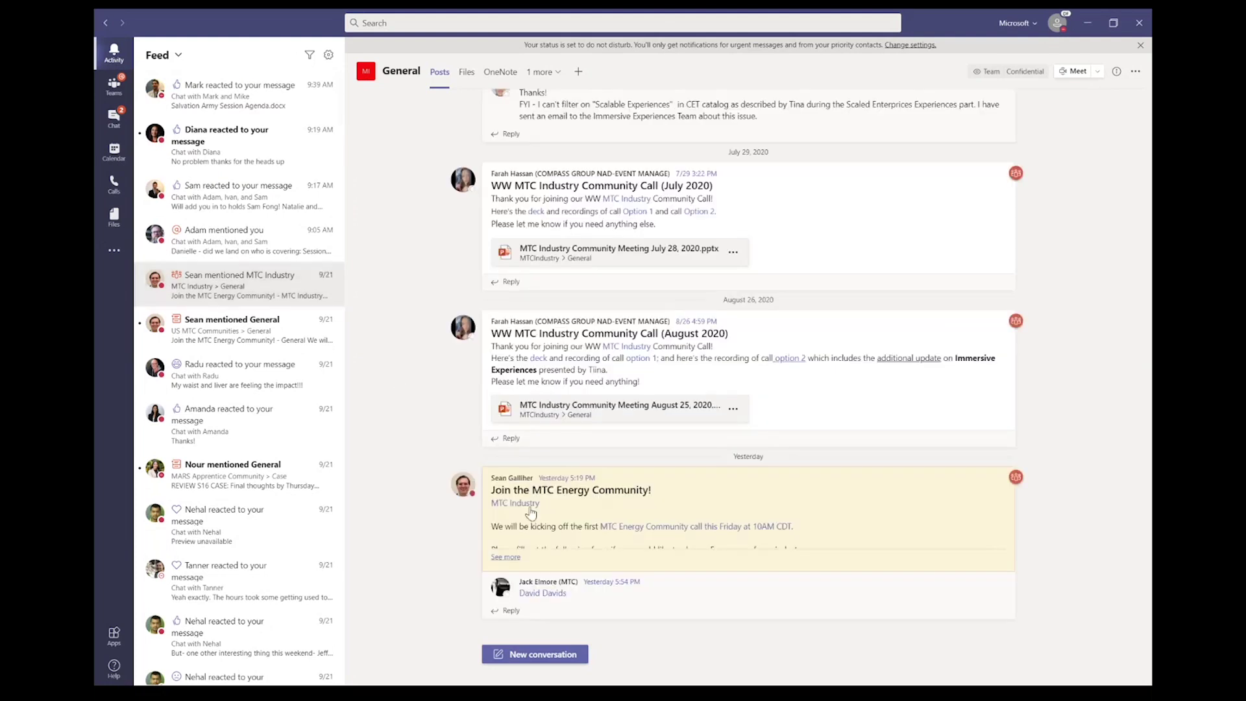
# Step: View the MTC Industry team mention's details card, then bring up the feed's notification settings
pyautogui.click(505, 504)
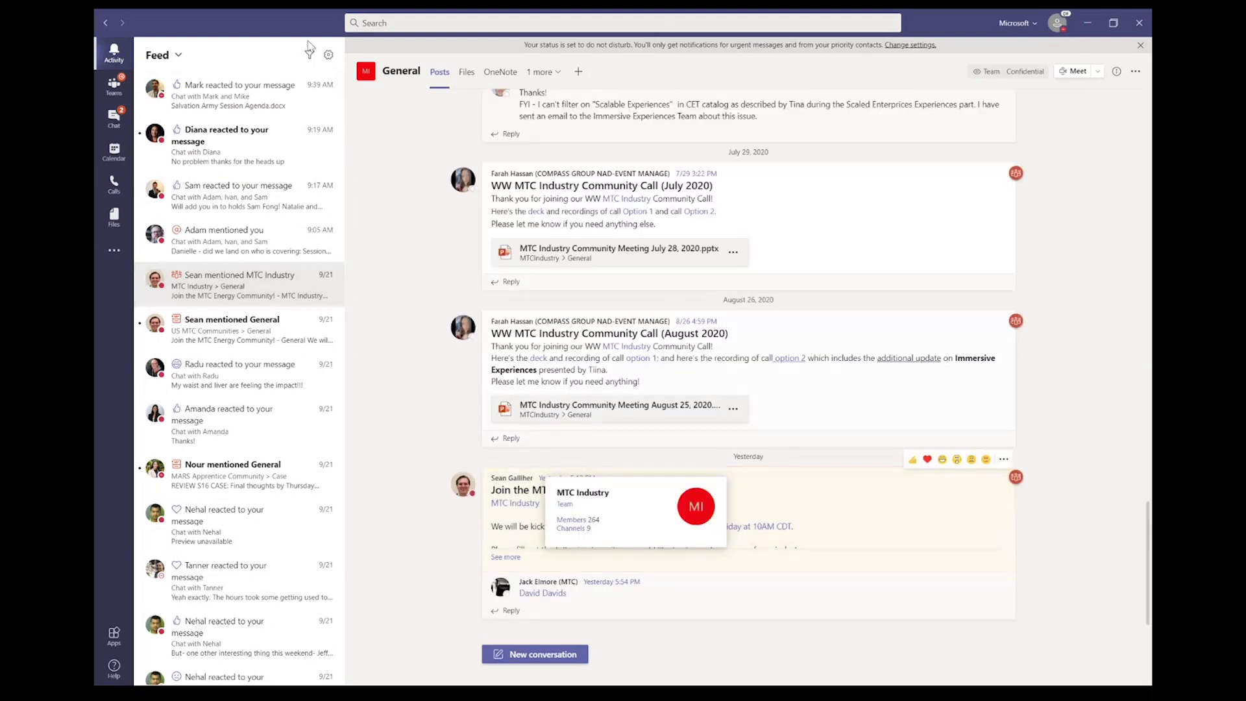
pyautogui.click(595, 453)
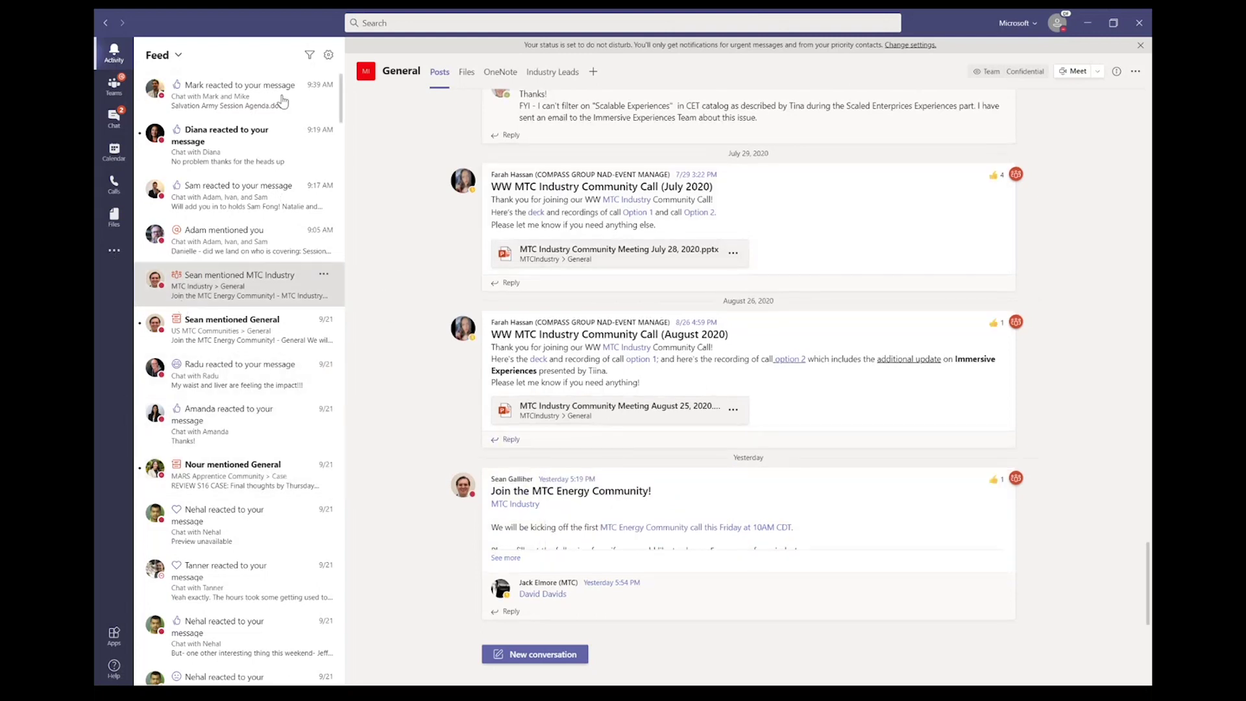
pyautogui.click(328, 55)
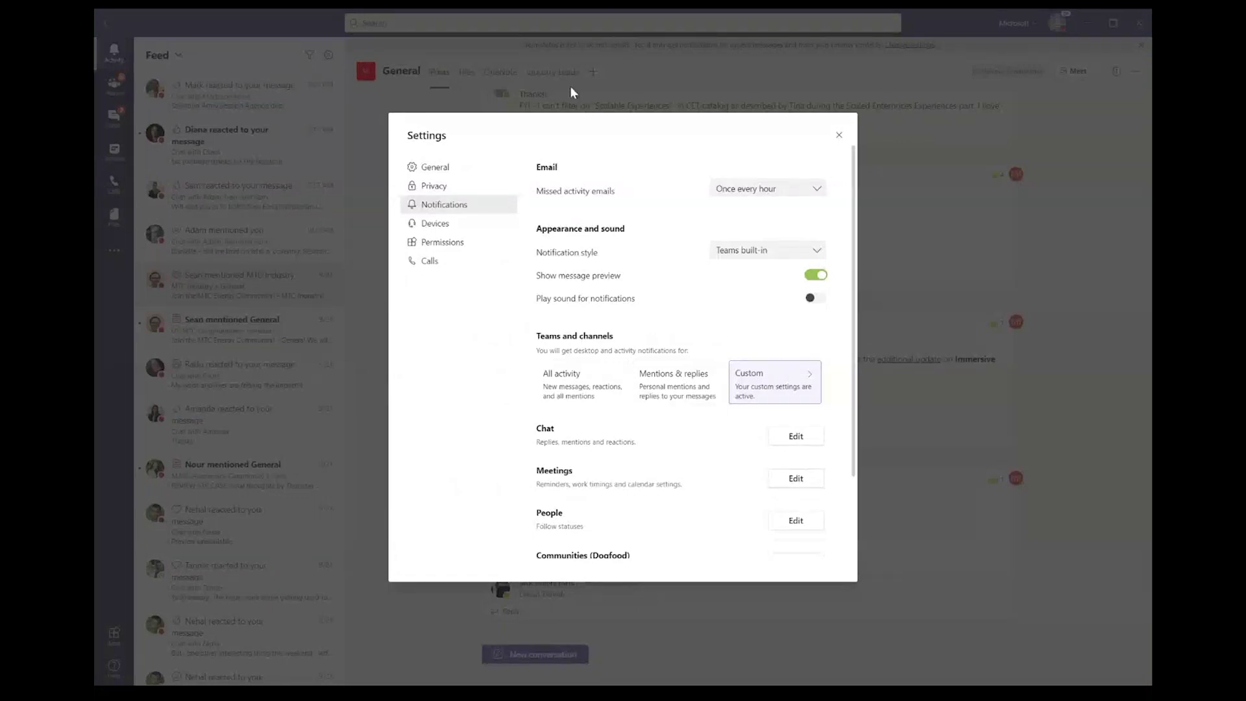
# Step: Review the notification settings, with missed activity emails set to once every hour, and close Settings
pyautogui.scroll(-3, 669, 386)
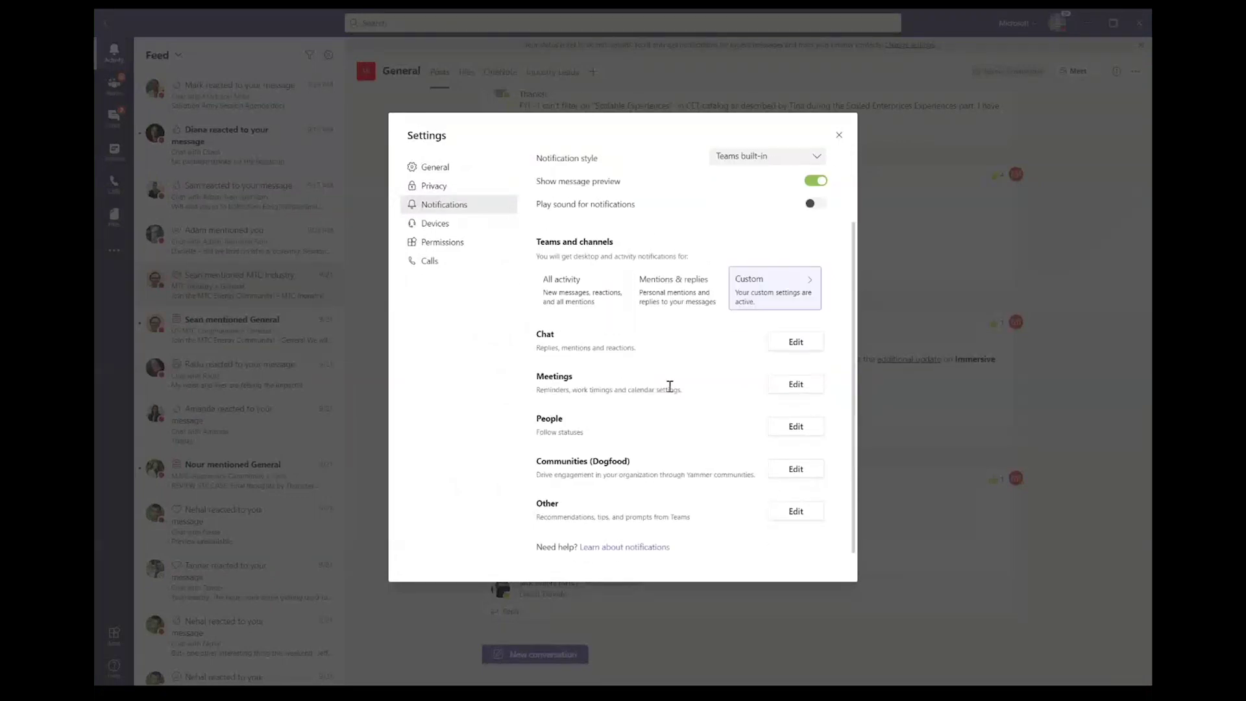
pyautogui.scroll(3, 670, 387)
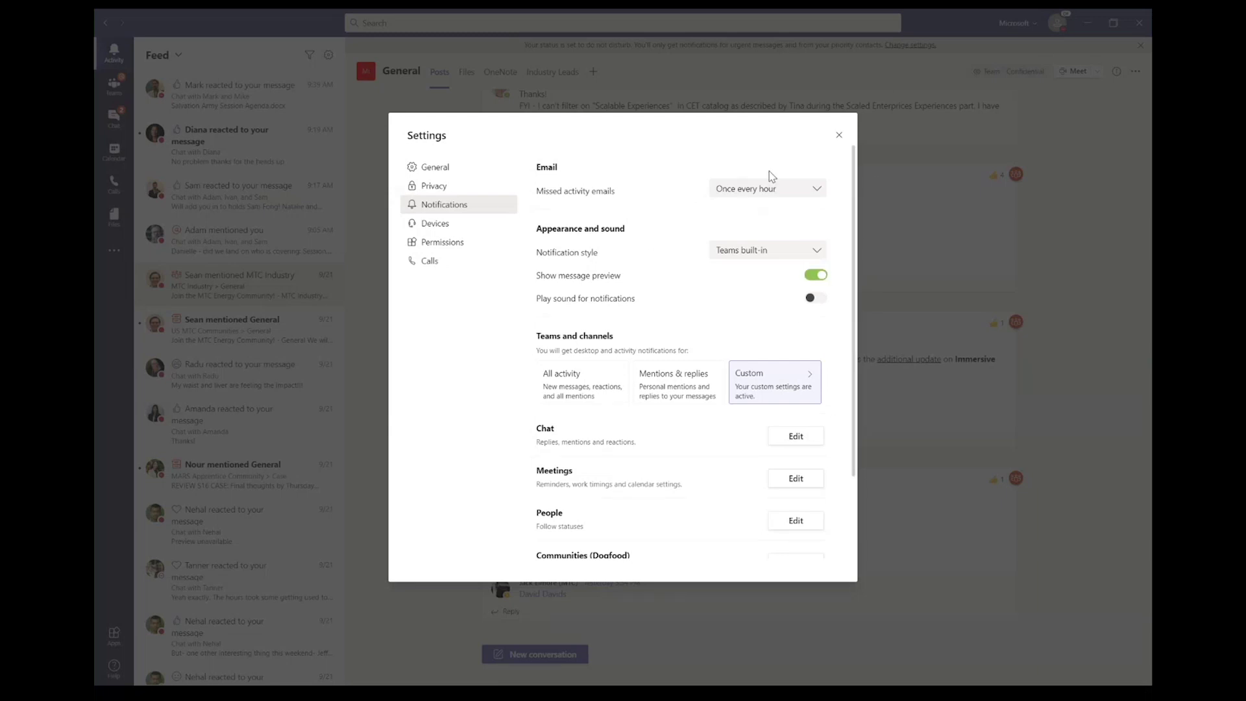
pyautogui.click(838, 137)
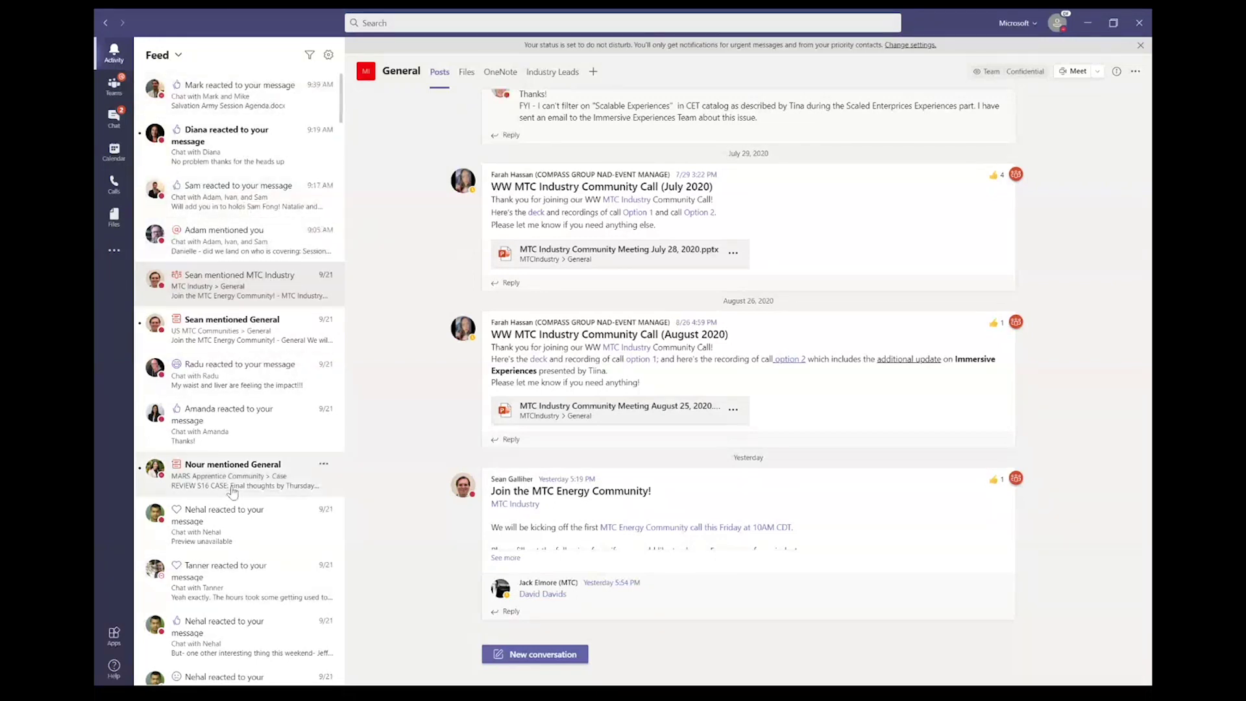
# Step: Adjust the Teams zoom level, then leave the feed for the MTC Canada General channel
pyautogui.hotkey('ctrl', '=')
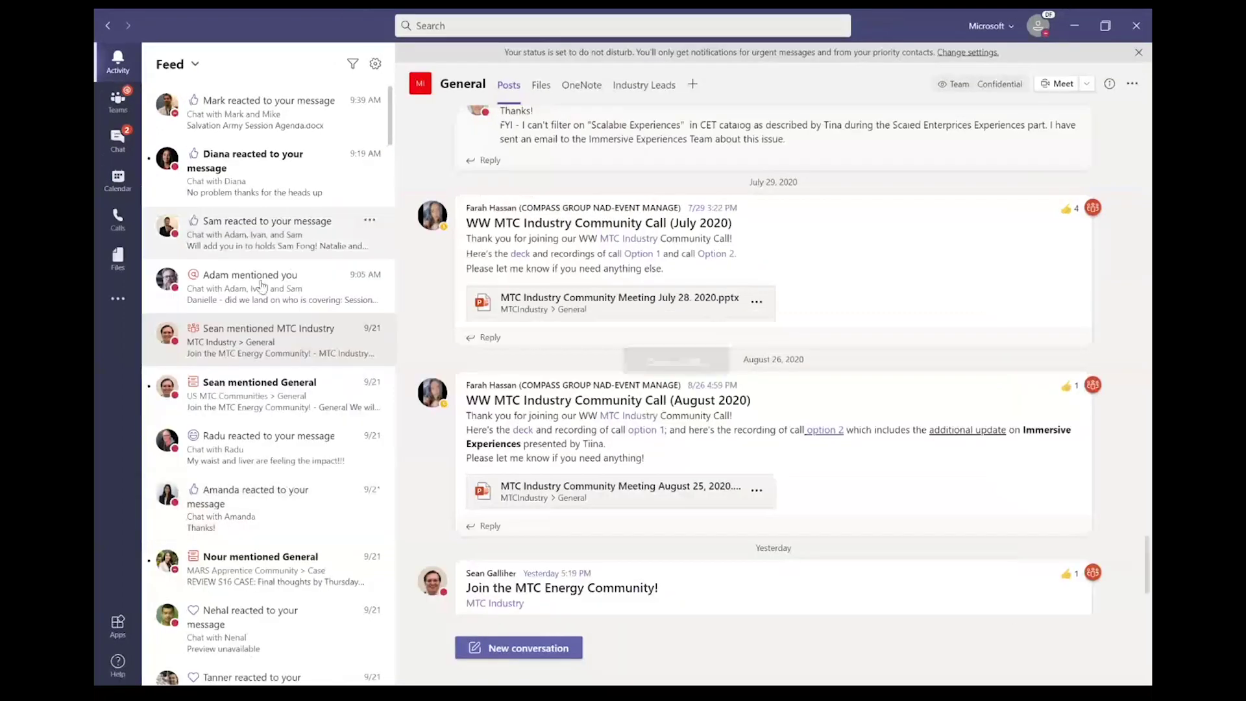
pyautogui.scroll(-1, 261, 286)
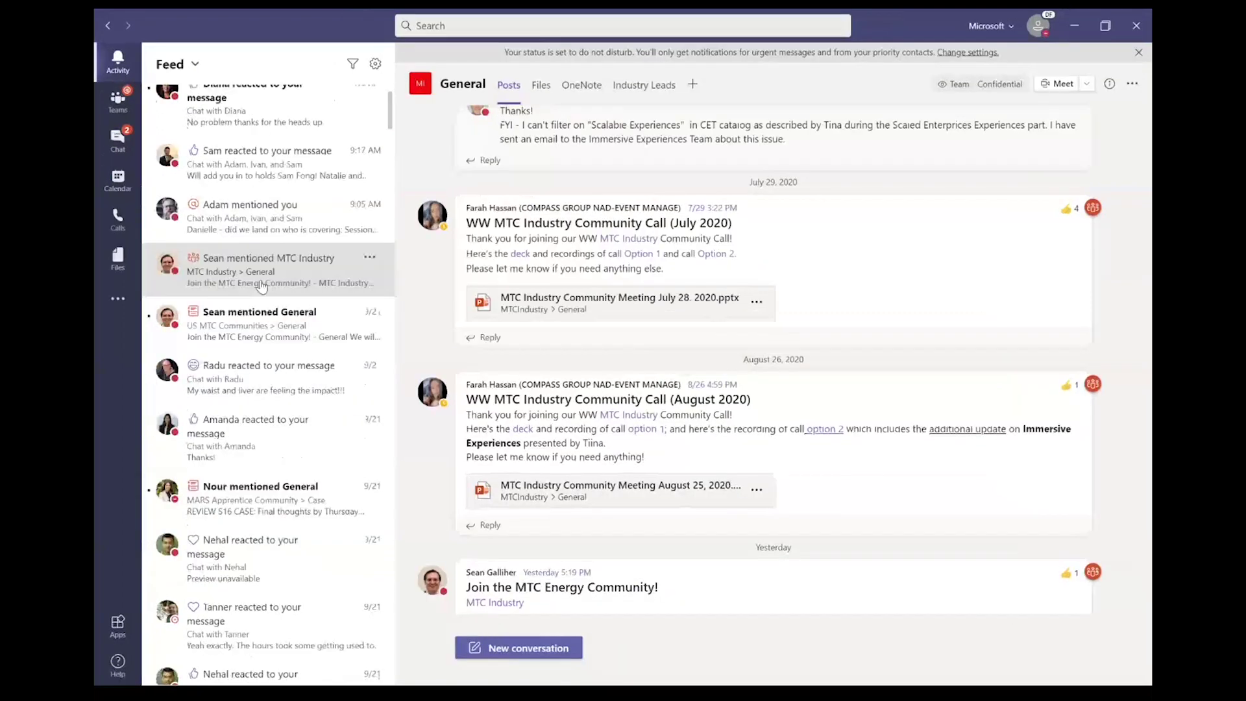
pyautogui.hotkey('ctrl', '-')
pyautogui.moveTo(261, 286); pyautogui.dragTo(208, 227)
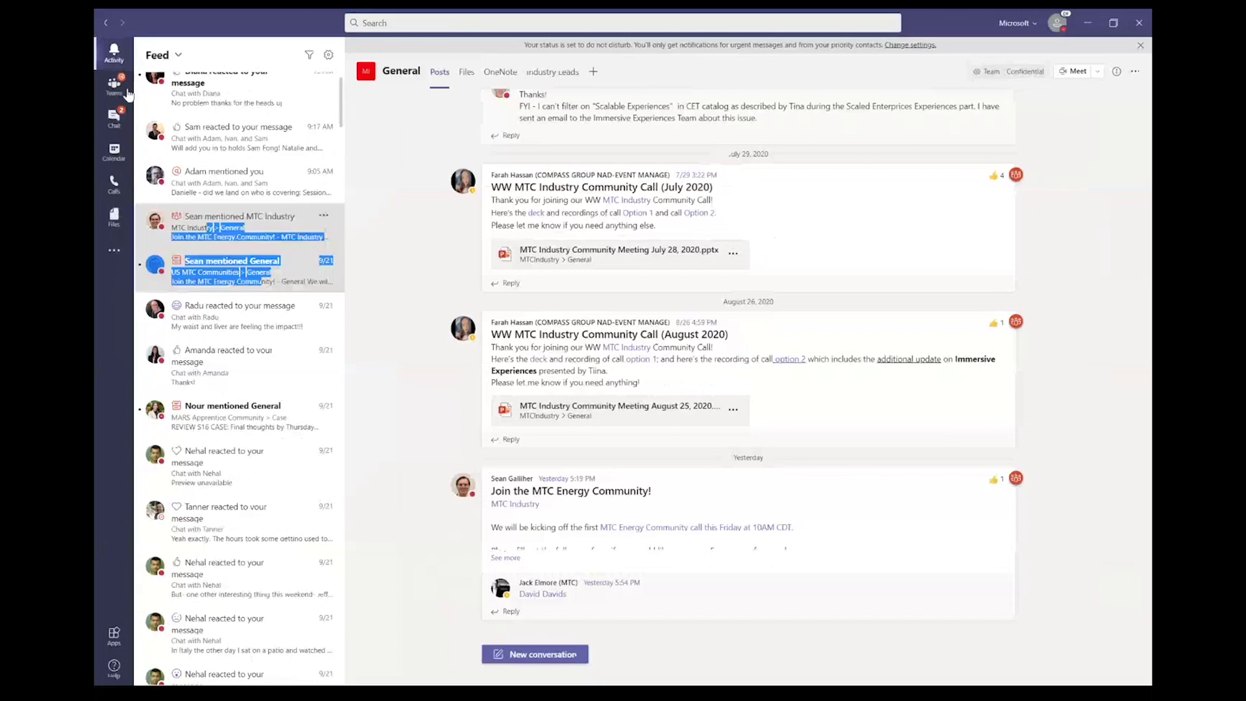
pyautogui.hotkey('ctrl', '-')
pyautogui.click(130, 73)
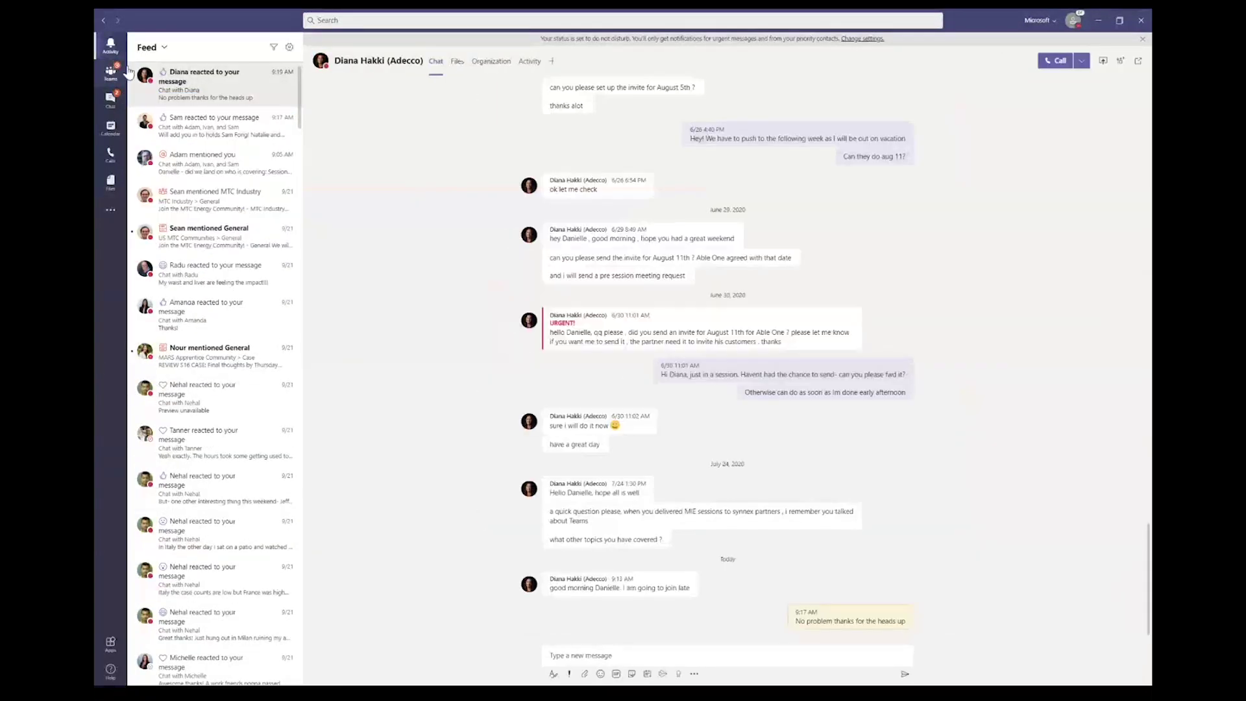
pyautogui.click(103, 78)
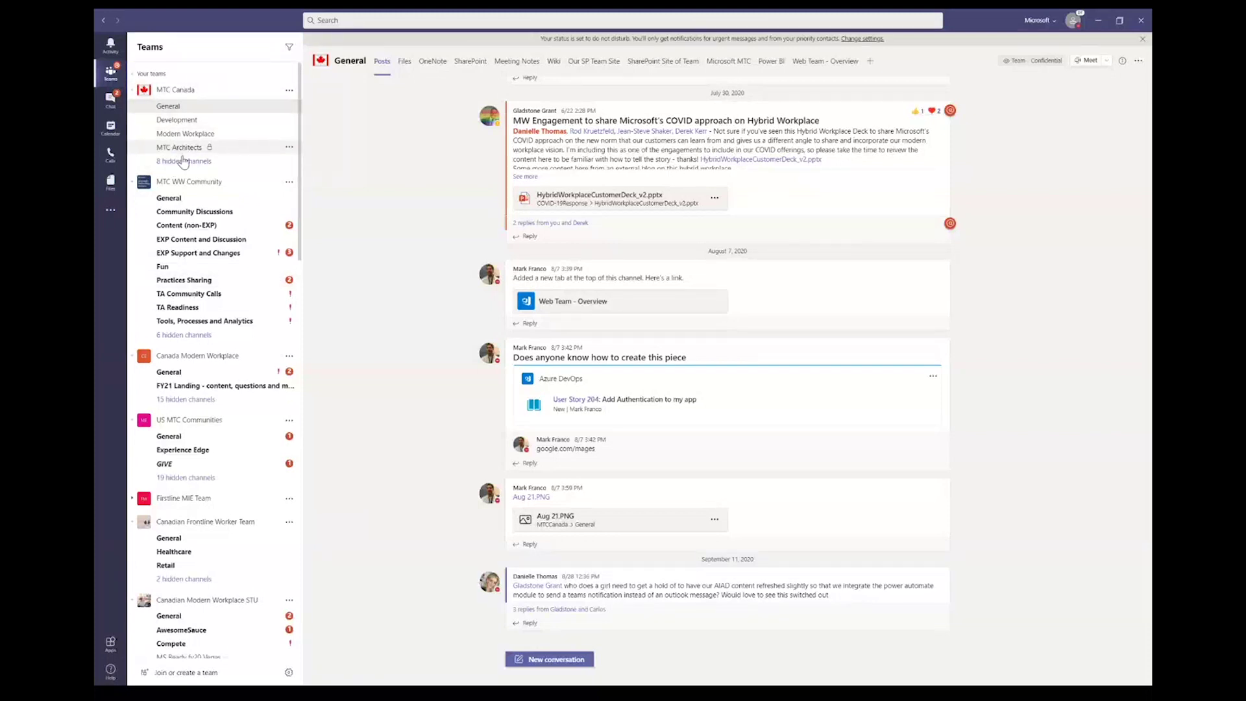
# Step: Reveal MTC Canada's 8 hidden channels and view MTC Architects, then Canada Modern Workplace General
pyautogui.click(186, 162)
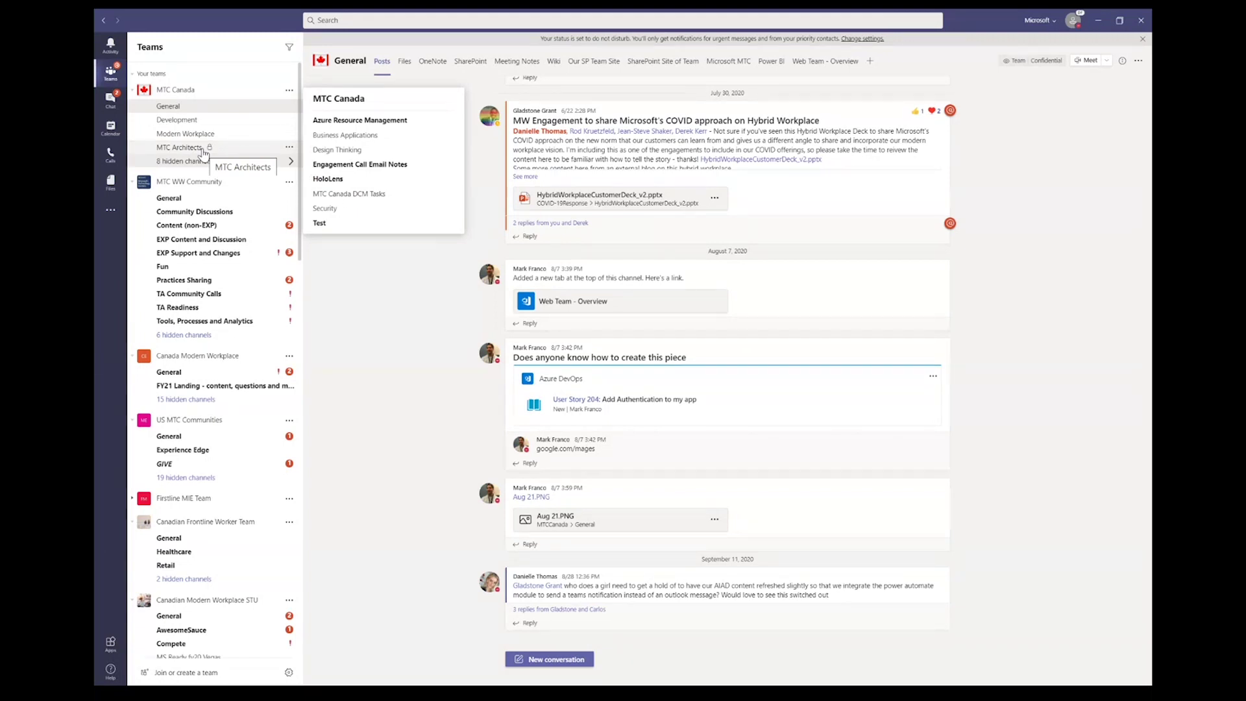
pyautogui.click(204, 154)
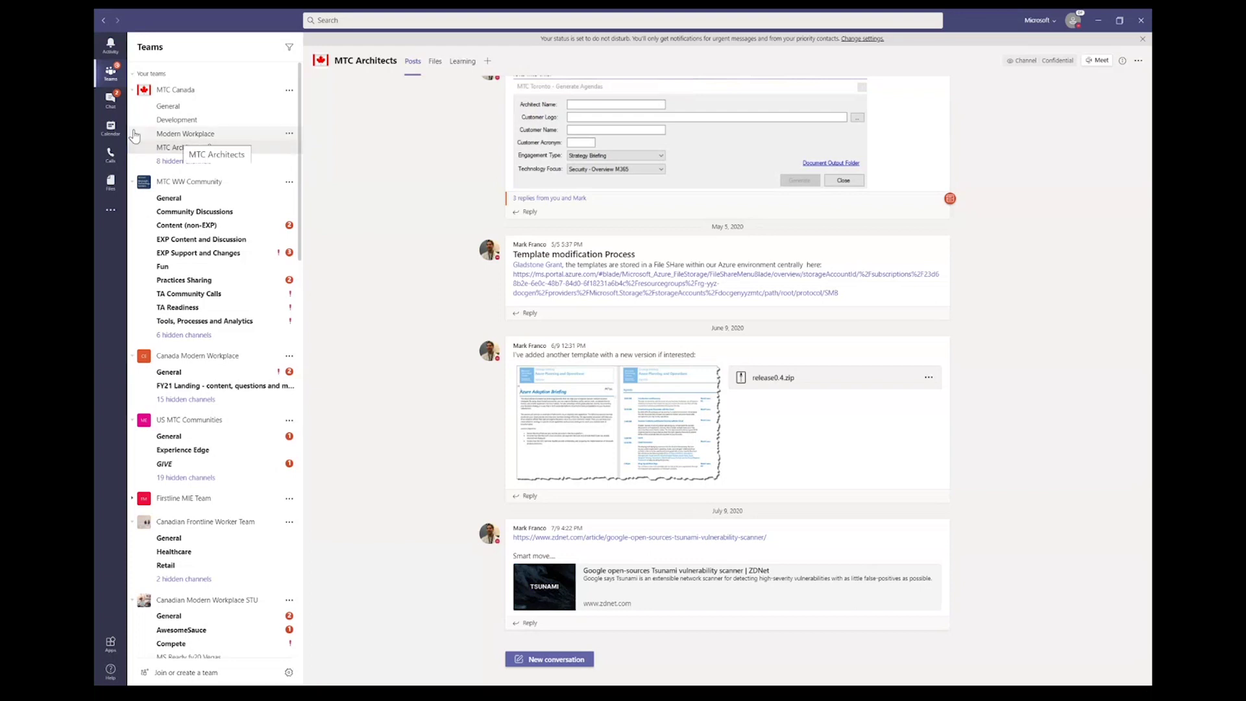
pyautogui.click(167, 372)
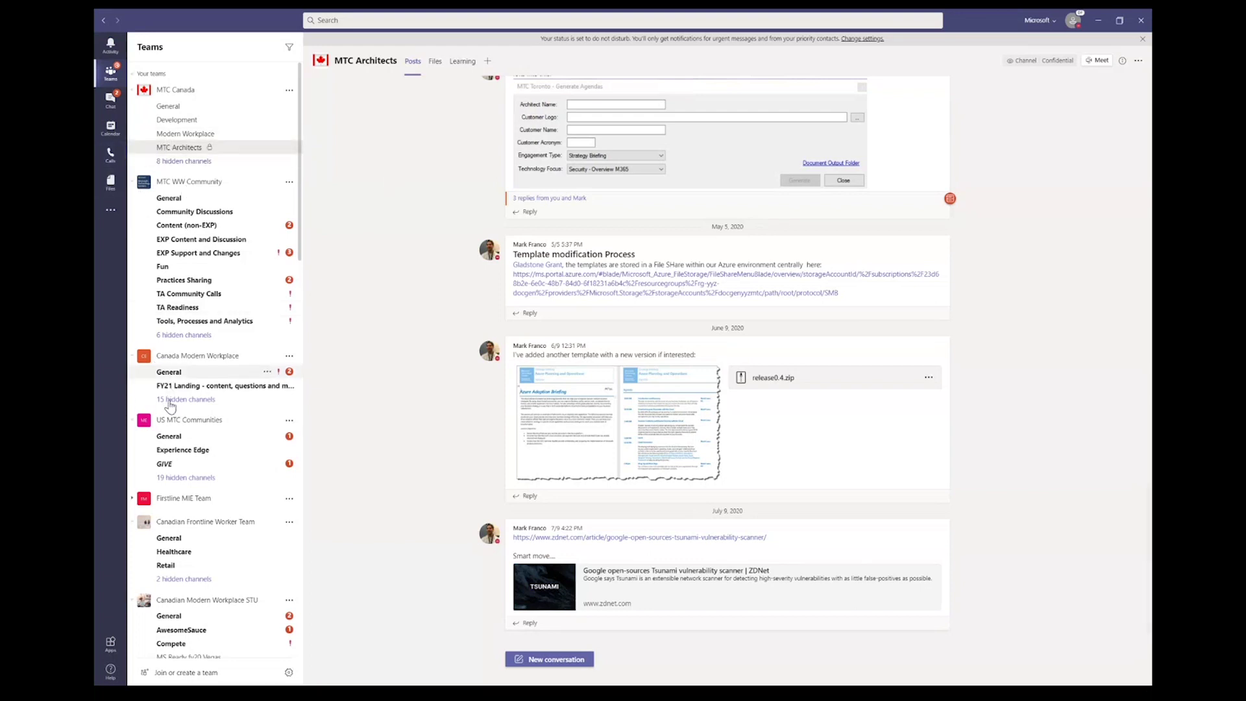
pyautogui.scroll(-10, 172, 396)
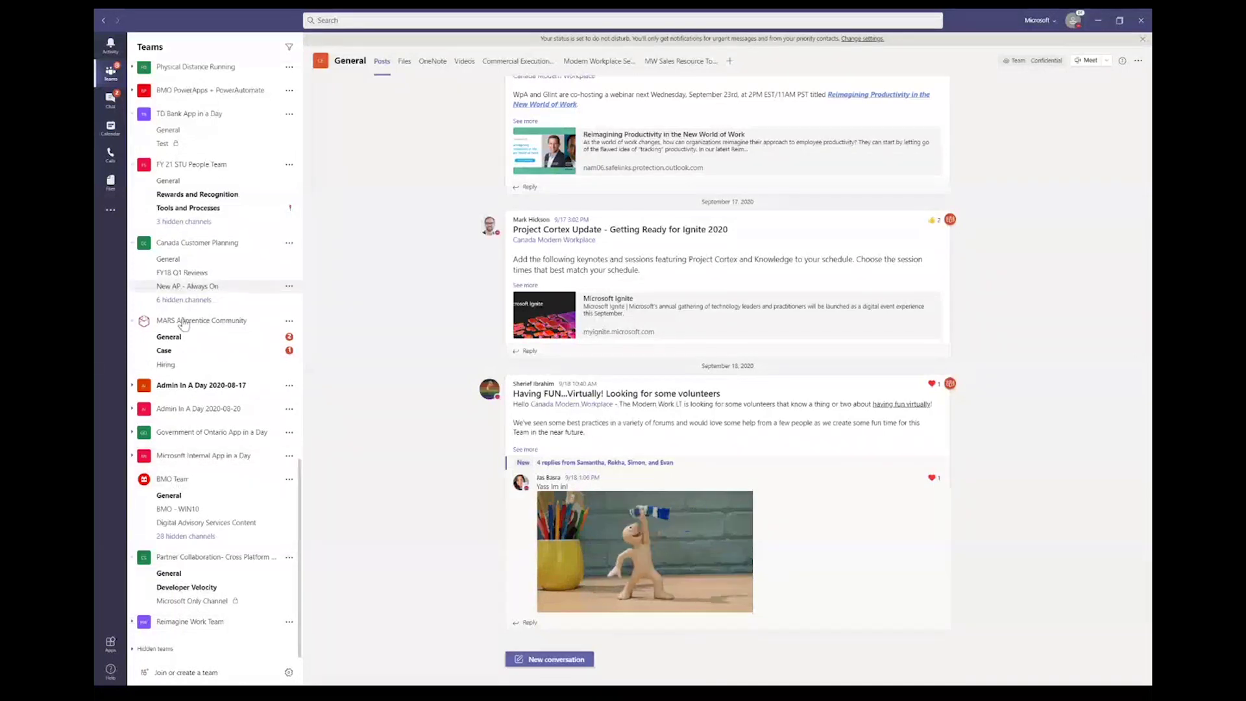
pyautogui.scroll(1, 185, 323)
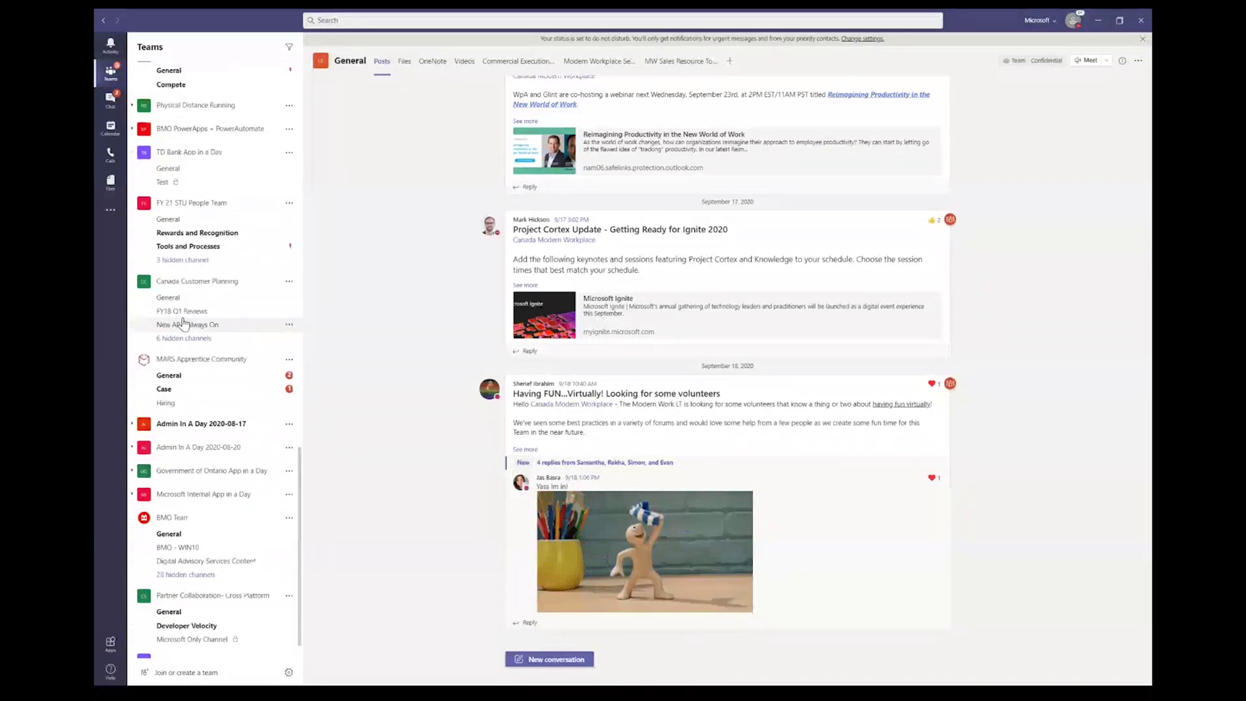
# Step: Open the BMO PowerApps + PowerAutomate General channel and show that team's More options menu
pyautogui.click(193, 130)
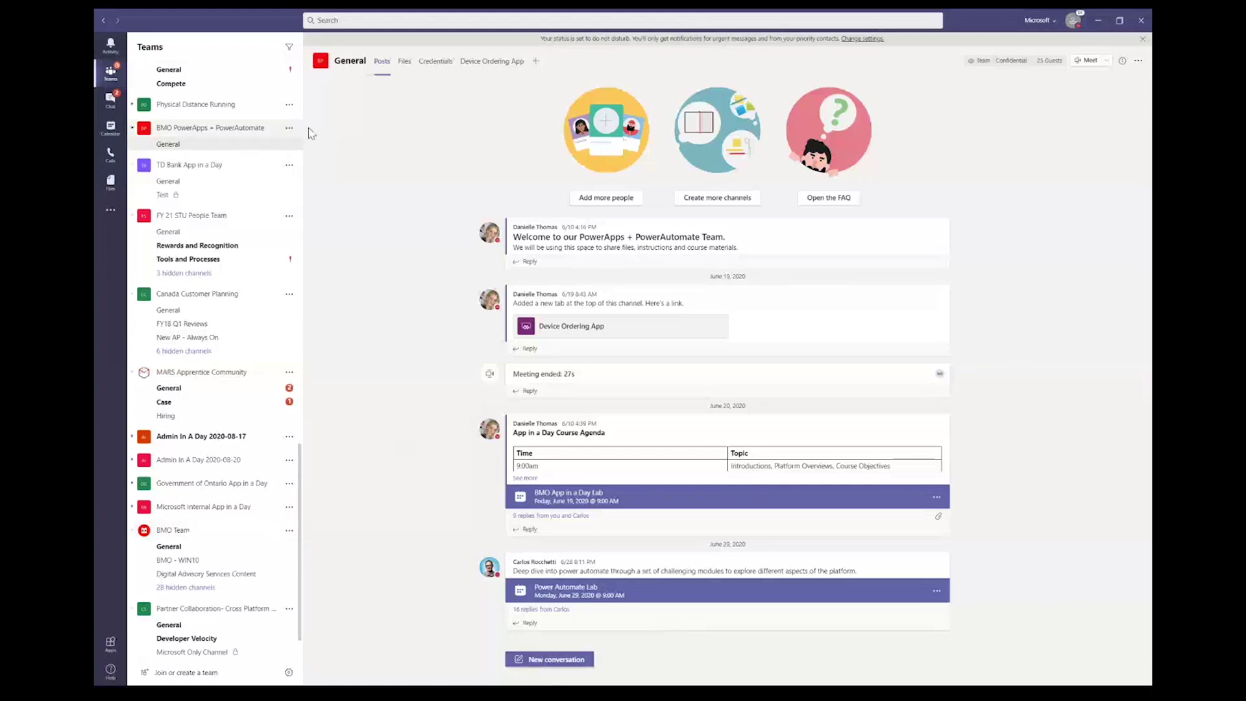
pyautogui.click(290, 129)
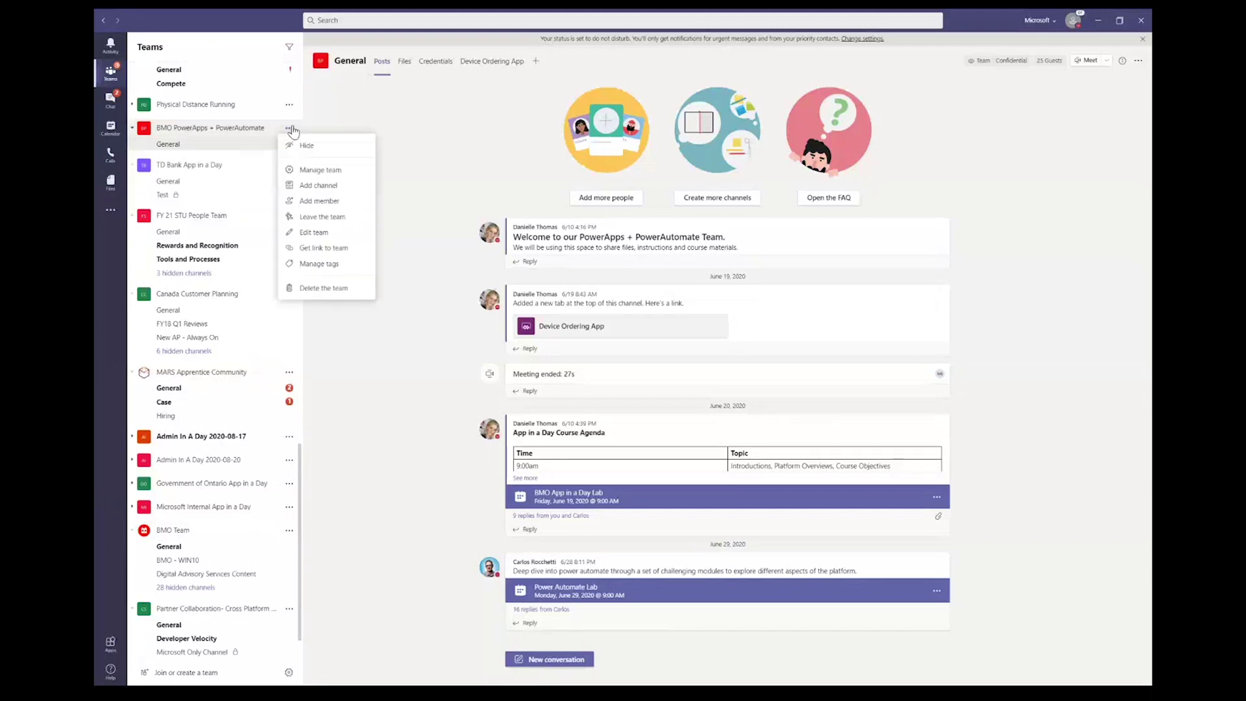
# Step: Start a new channel in BMO PowerApps + PowerAutomate named 'test'
pyautogui.click(318, 185)
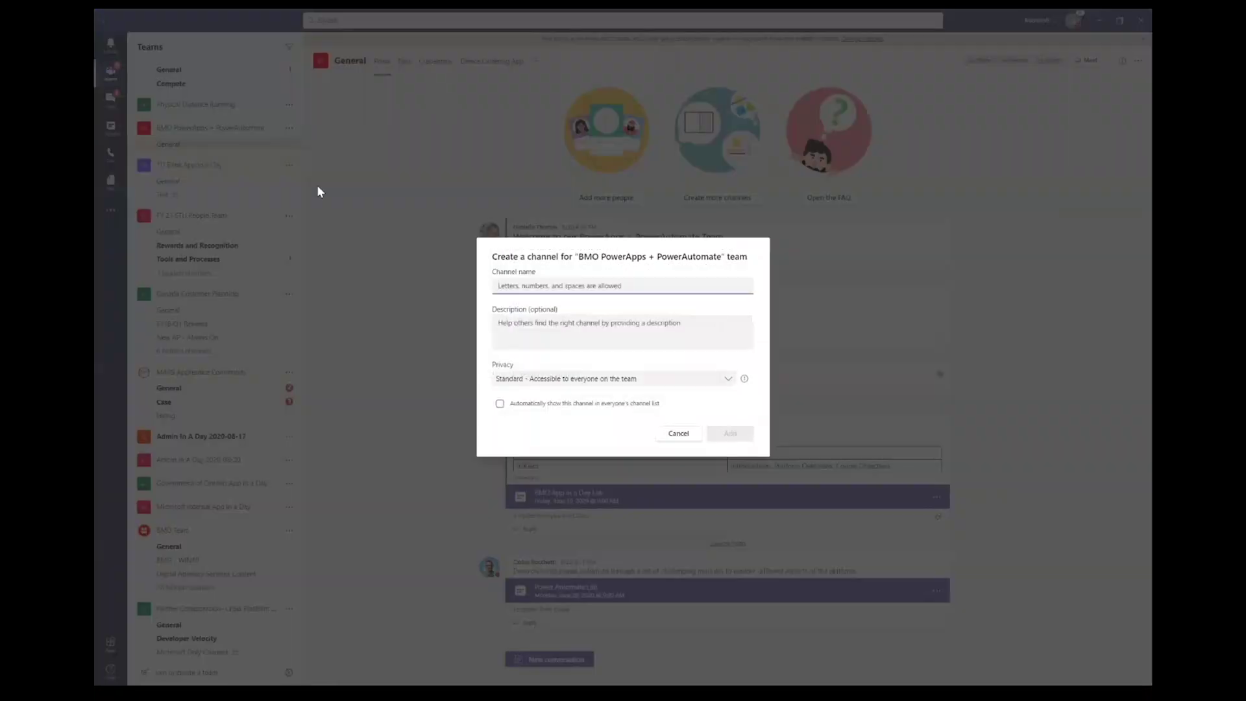
pyautogui.click(598, 382)
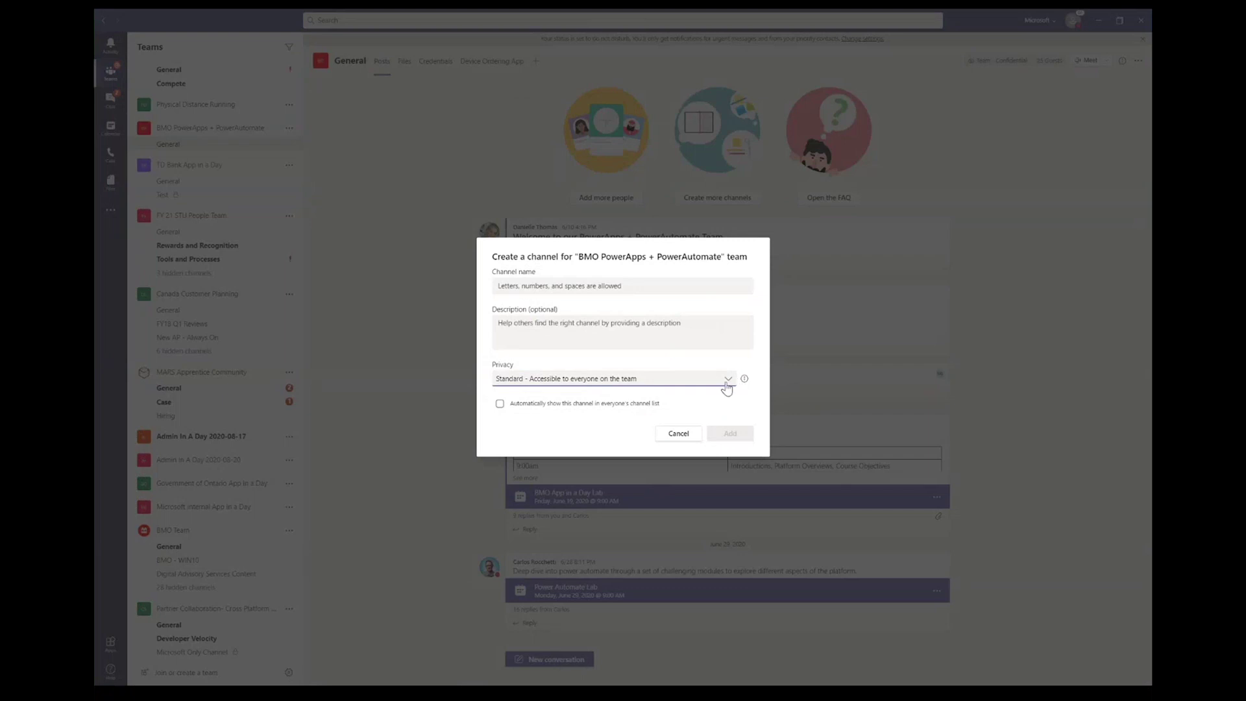
pyautogui.moveTo(545, 281); pyautogui.dragTo(533, 262)
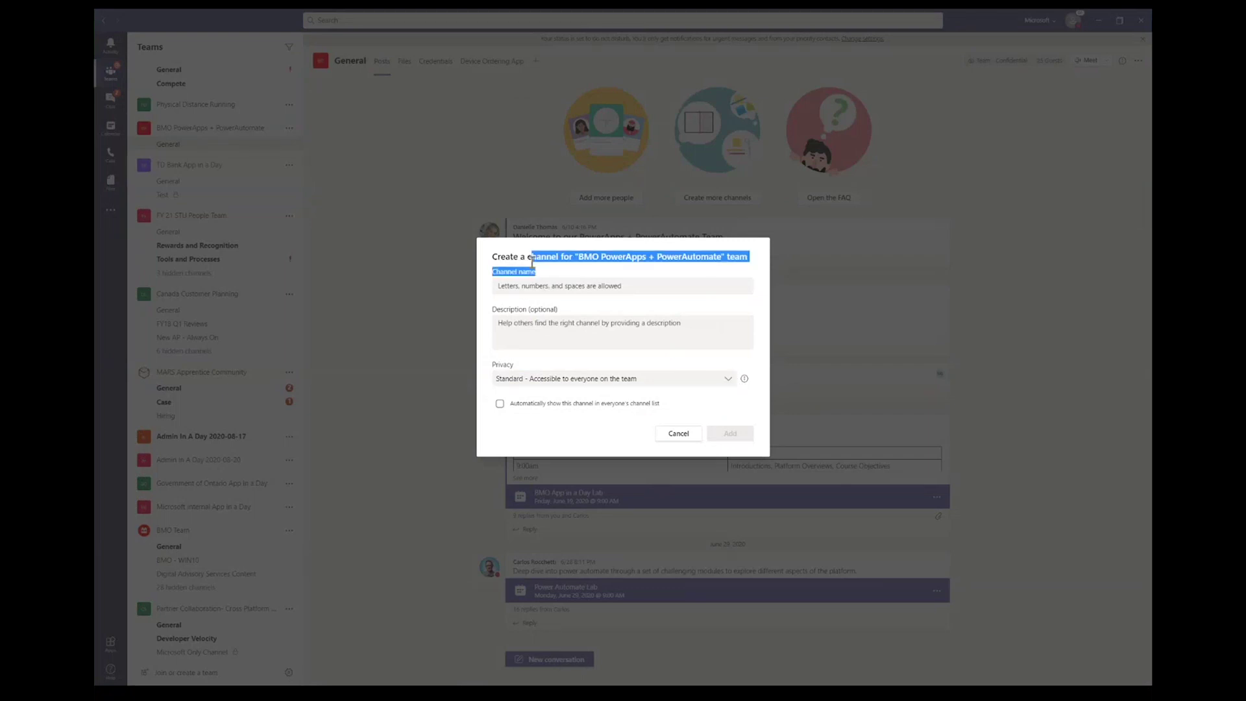
pyautogui.click(523, 286)
pyautogui.write('test')
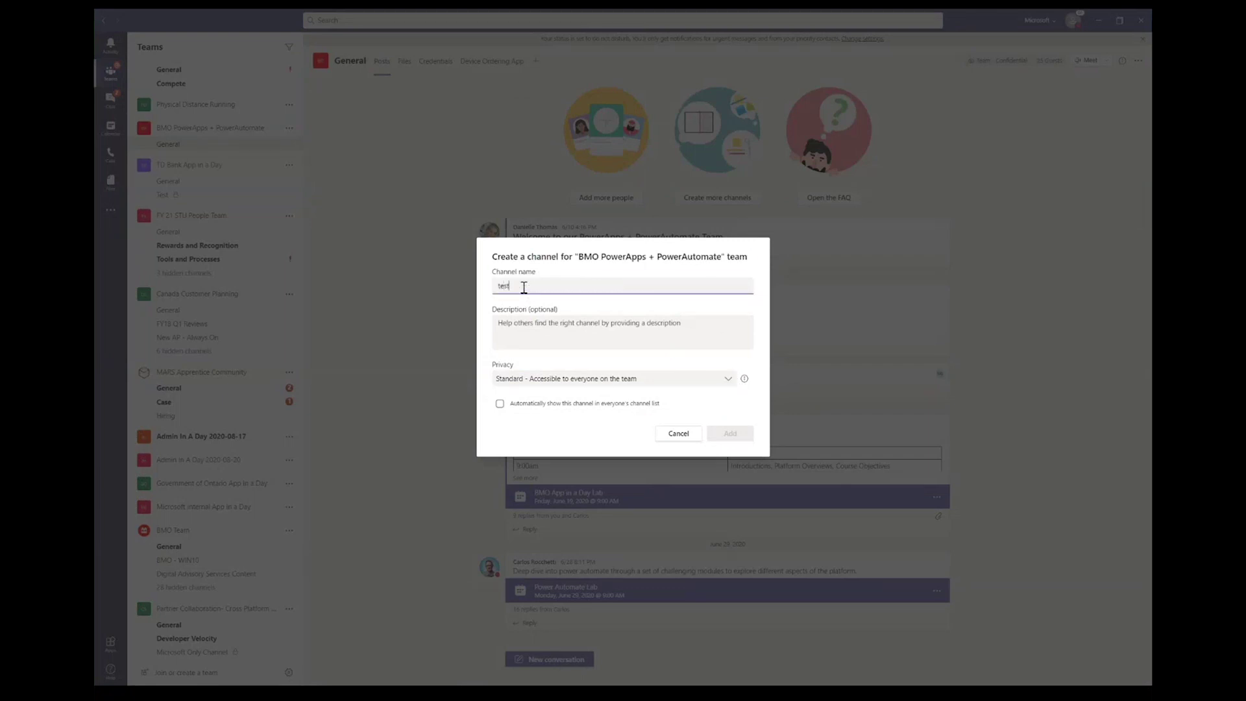
# Step: Review the description and Standard privacy fields, then cancel without creating the channel
pyautogui.click(586, 340)
pyautogui.press('Tab')
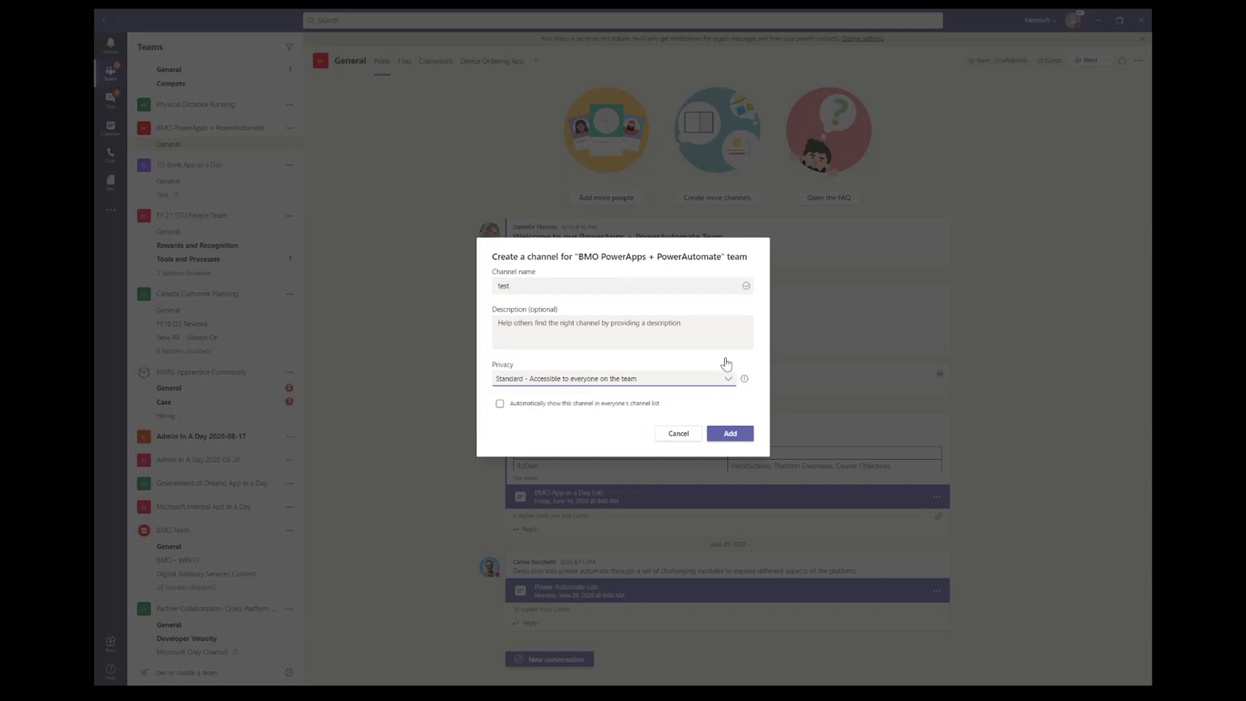
pyautogui.click(588, 327)
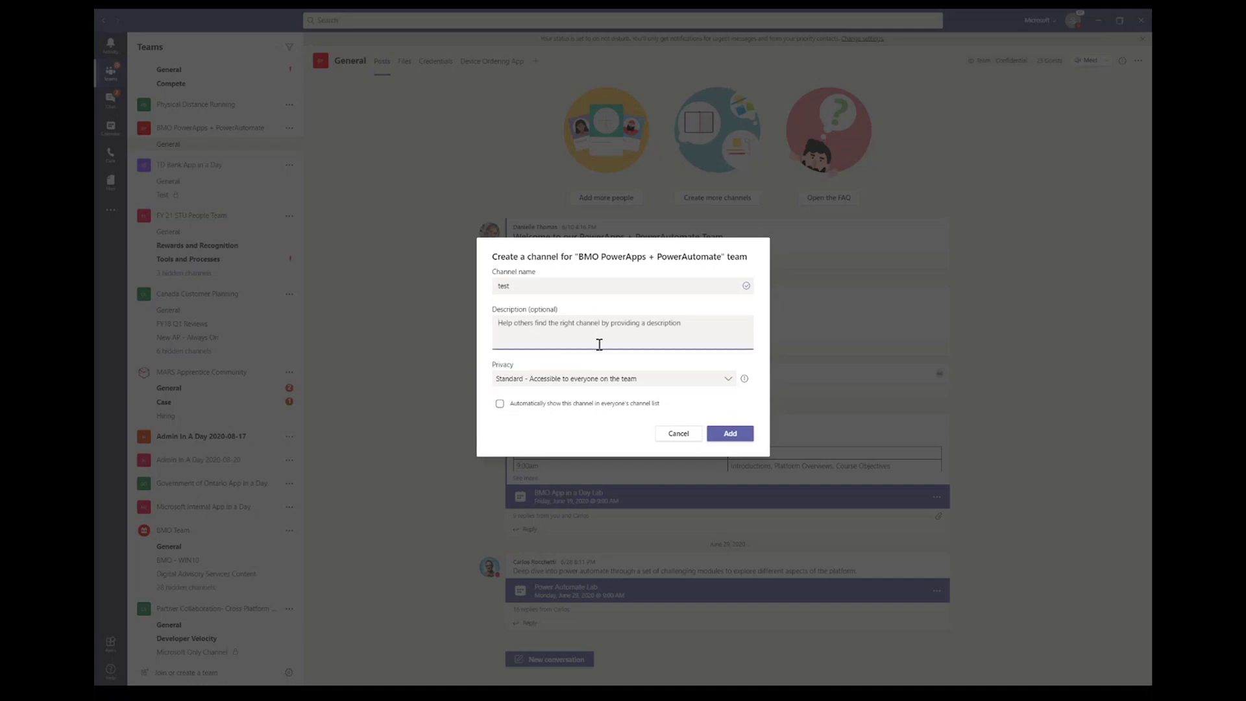
pyautogui.click(656, 385)
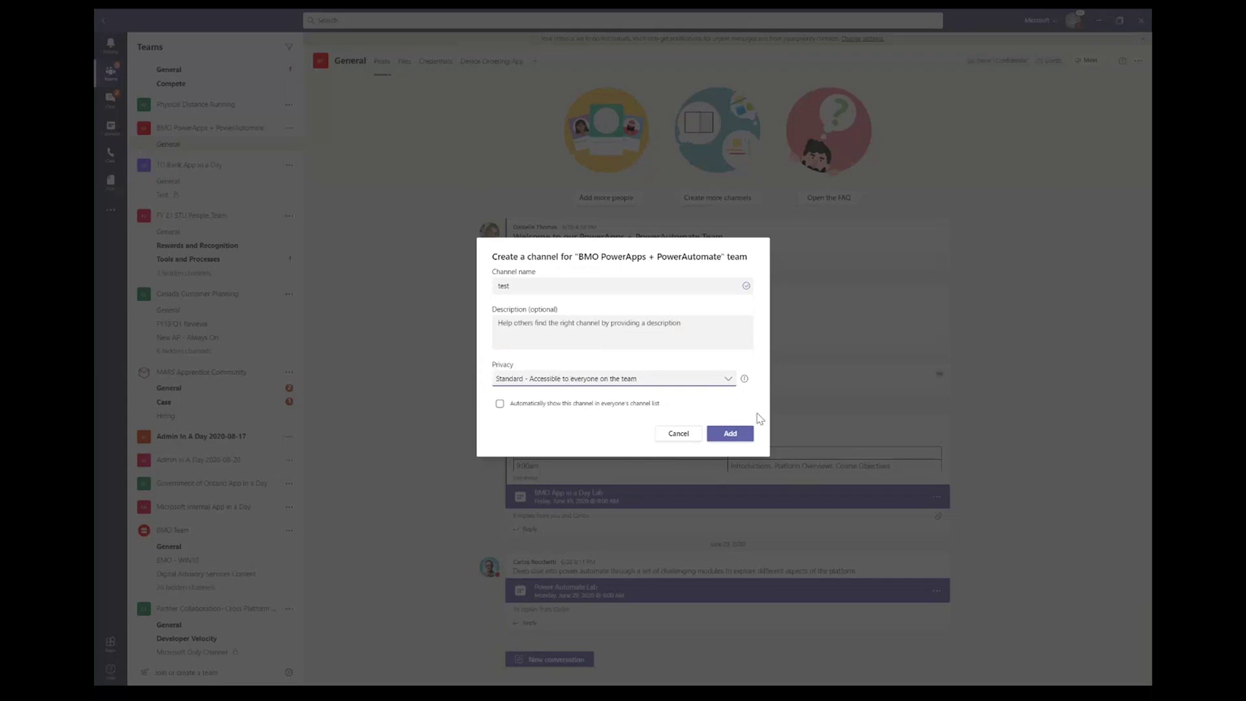
pyautogui.click(678, 434)
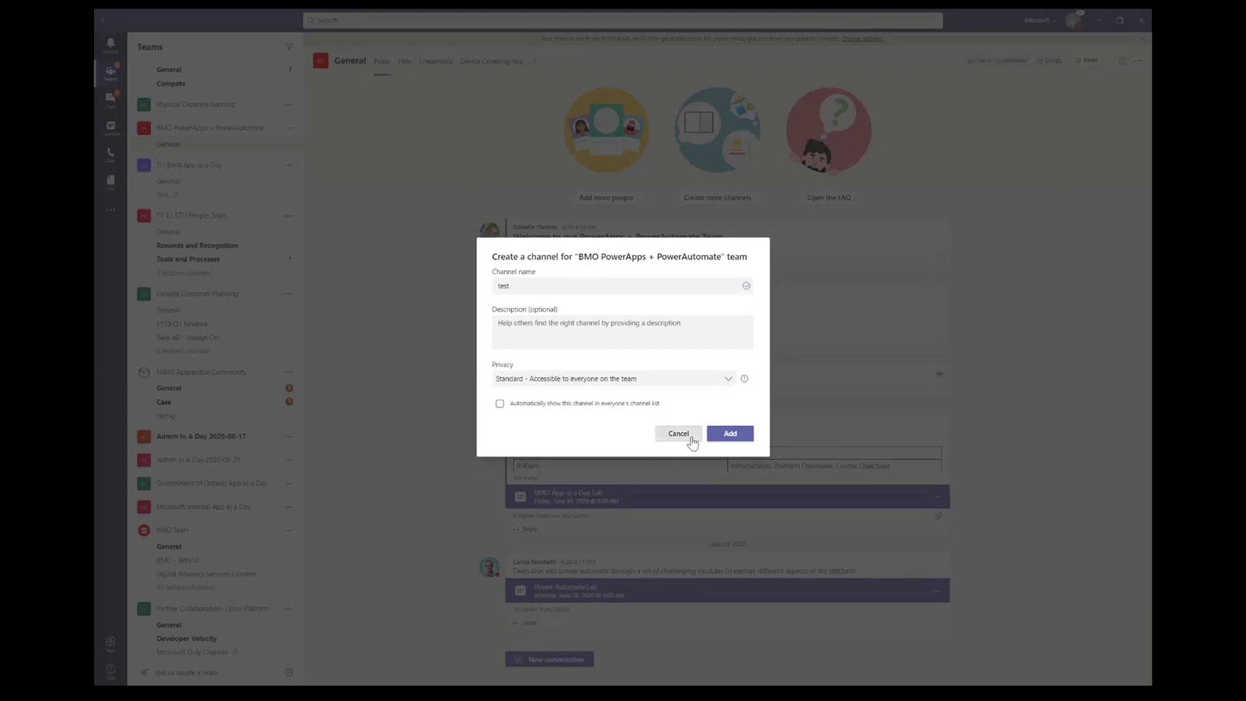
pyautogui.scroll(-10, 193, 422)
pyautogui.click(186, 673)
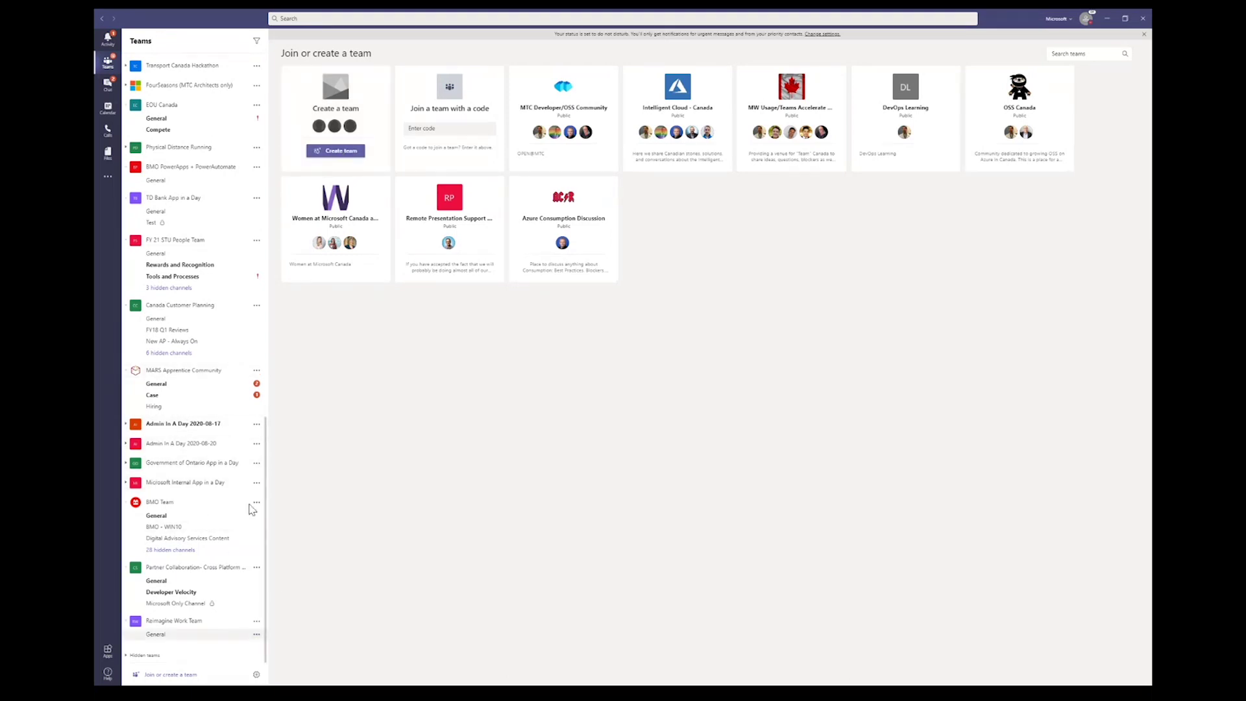
pyautogui.scroll(15, 188, 361)
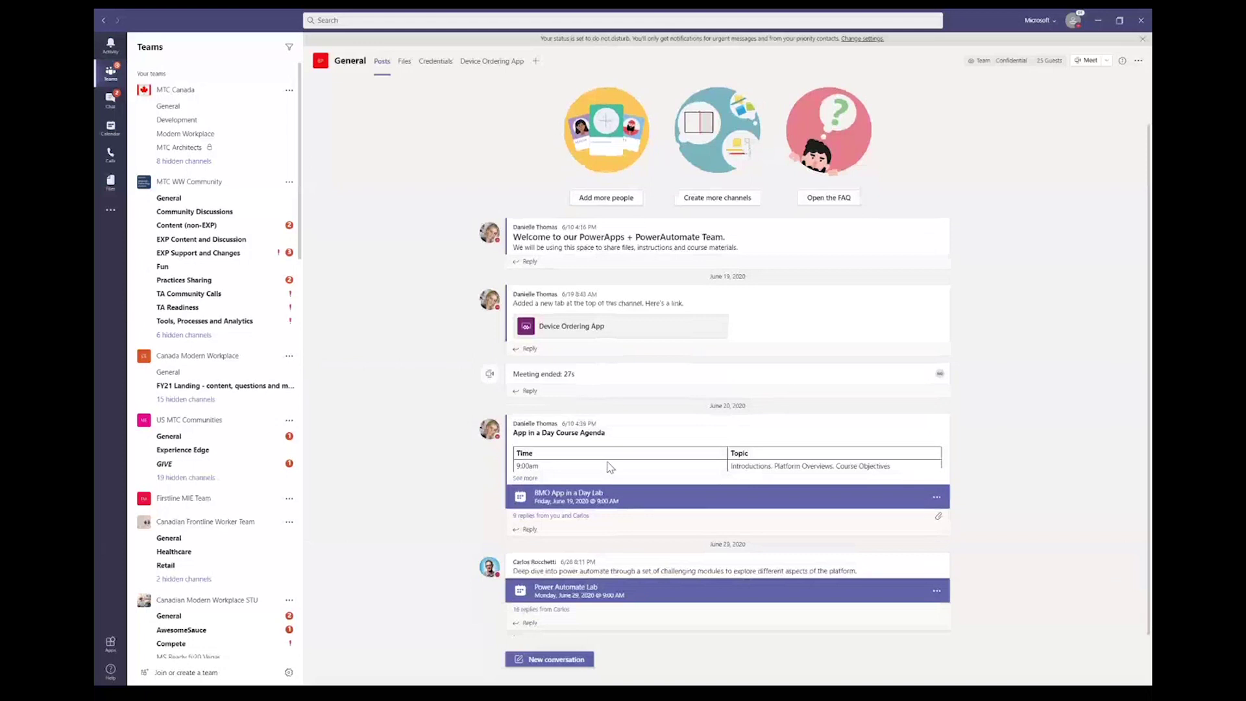
# Step: Expand the full App in a Day agenda and its nine replies, then view the channel's files
pyautogui.moveTo(583, 546)
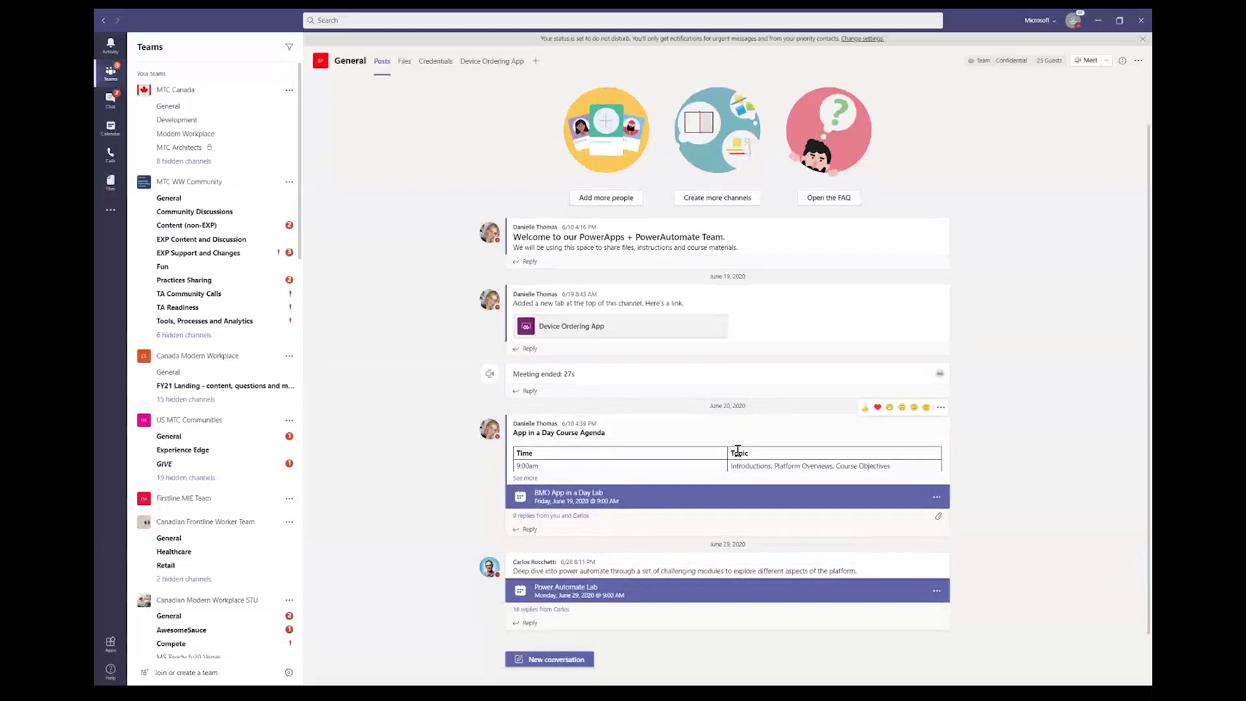
pyautogui.click(526, 479)
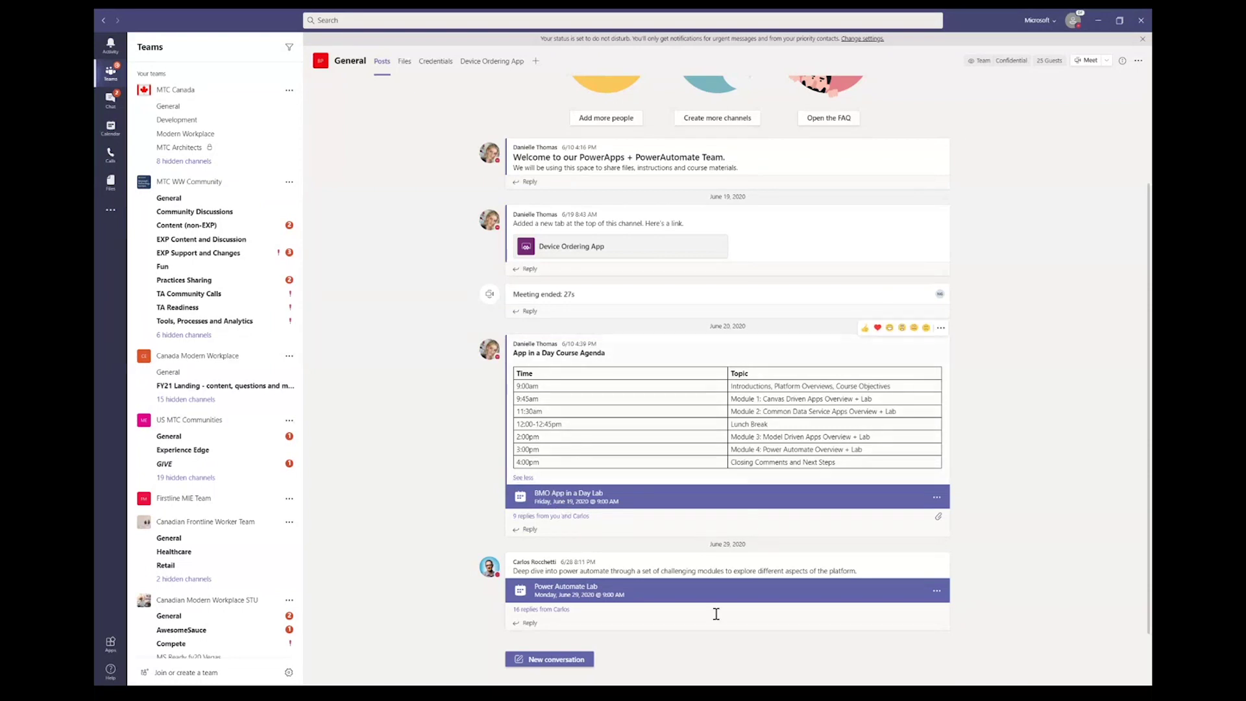
pyautogui.click(577, 520)
pyautogui.scroll(-4, 561, 546)
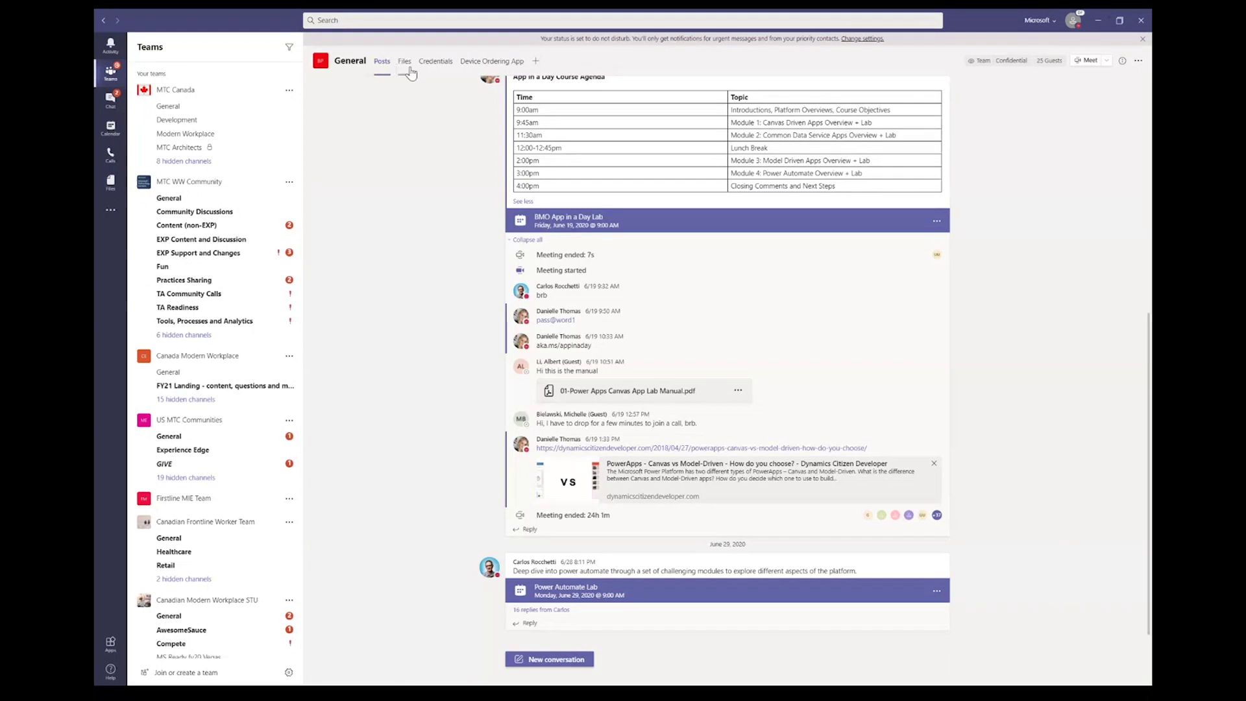
pyautogui.scroll(6, 416, 154)
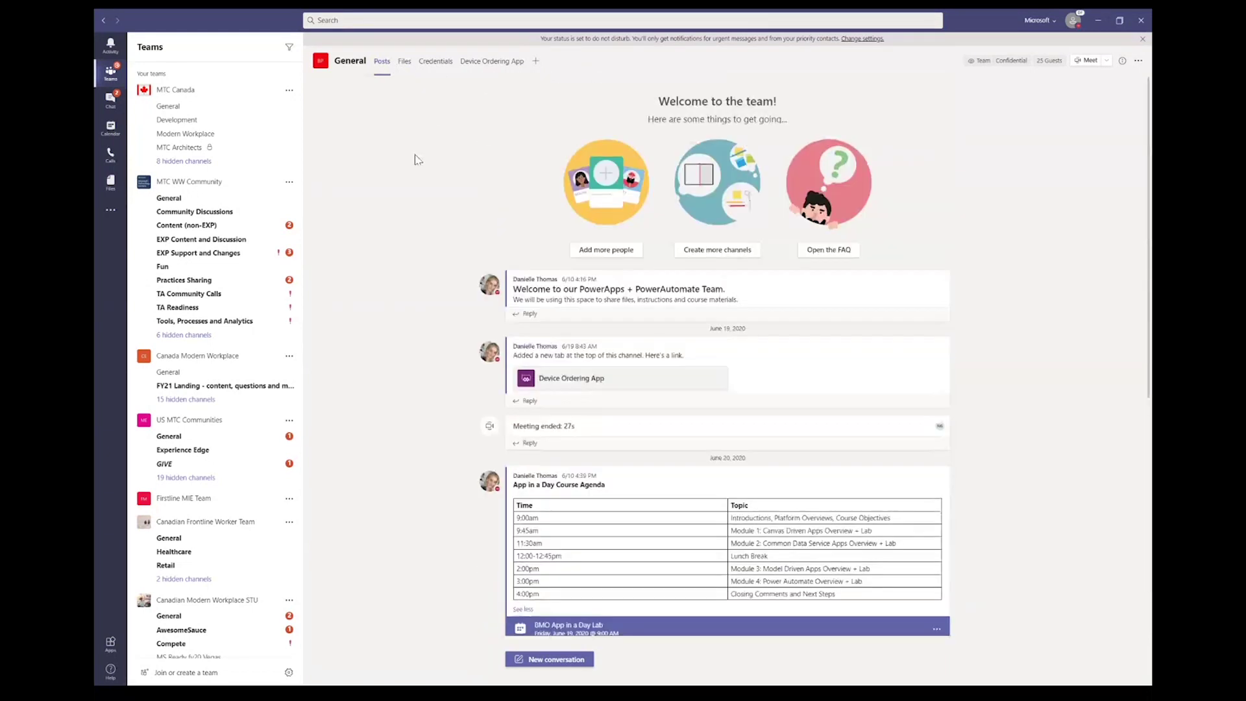
pyautogui.click(405, 63)
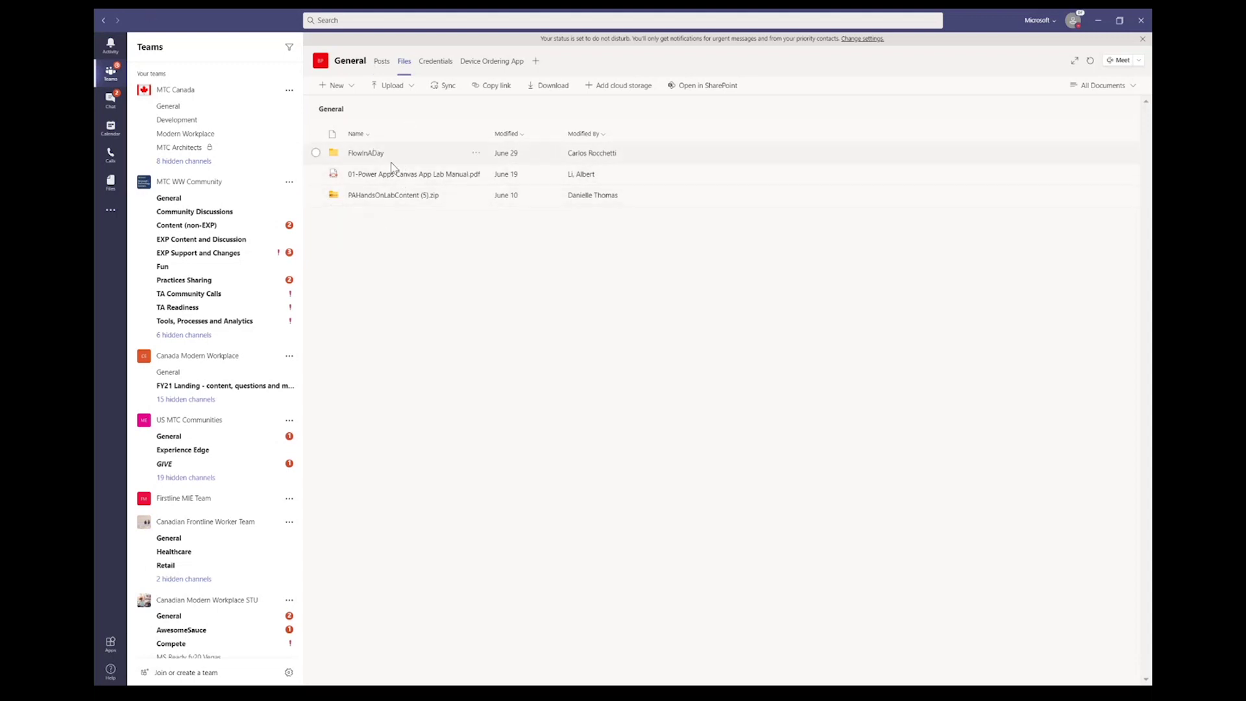
pyautogui.click(391, 196)
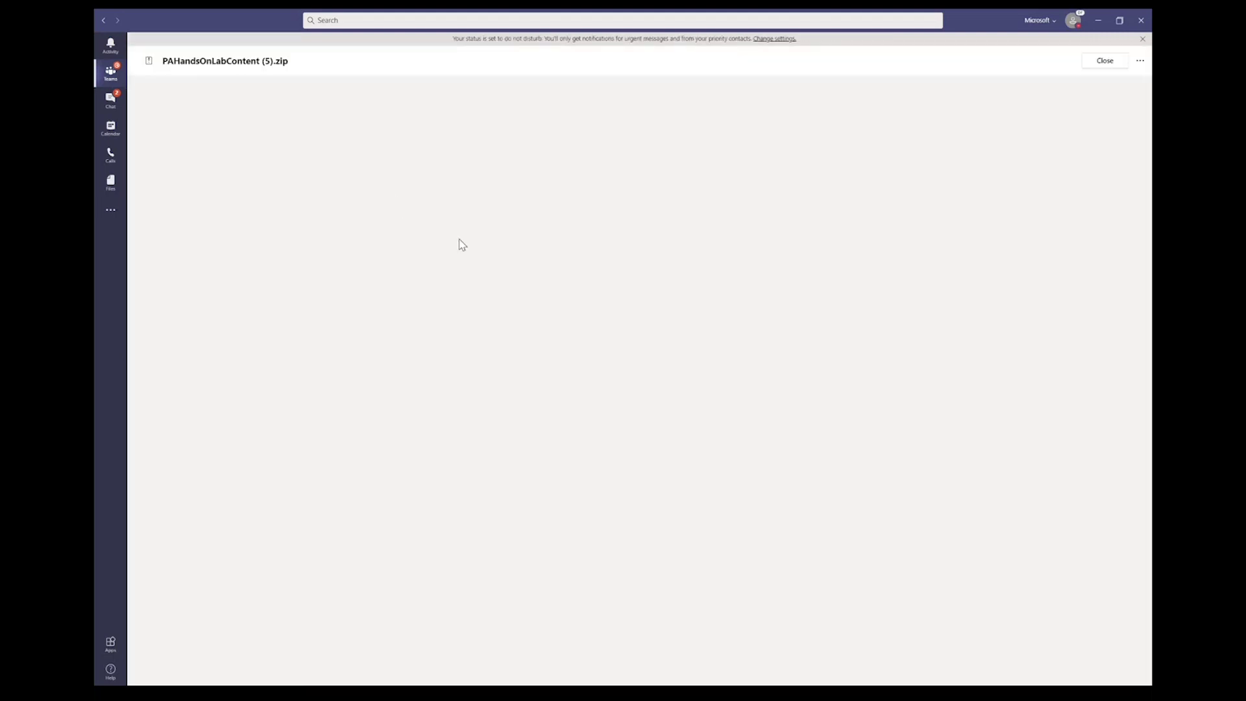
pyautogui.click(105, 21)
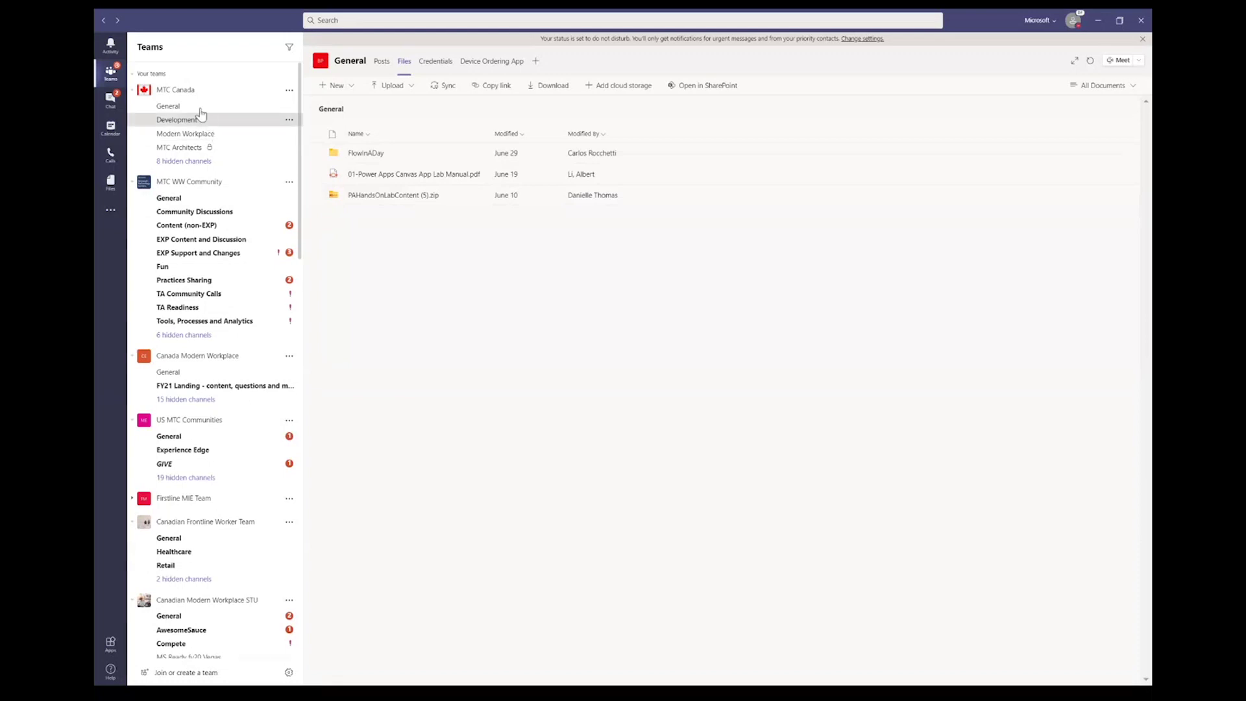
# Step: Return to MTC Canada General and open the HybridWorkplaceCustomerDeck_v2.pptx attachment
pyautogui.click(175, 107)
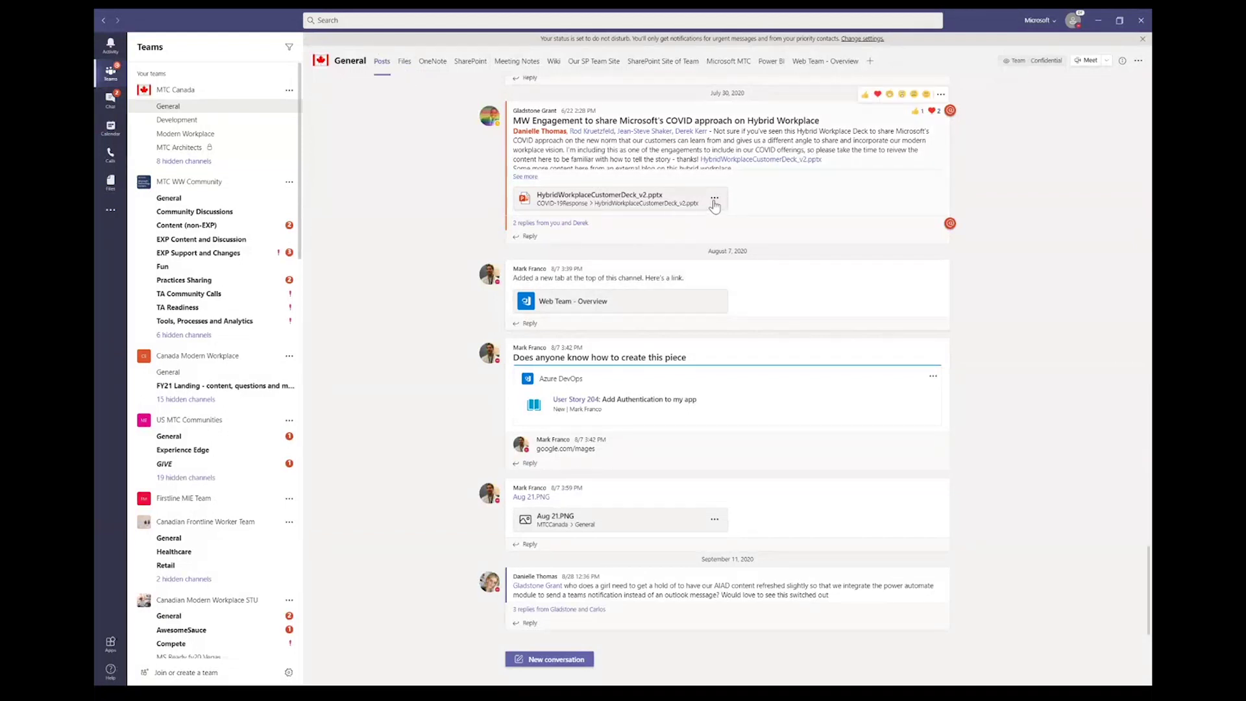
pyautogui.click(630, 201)
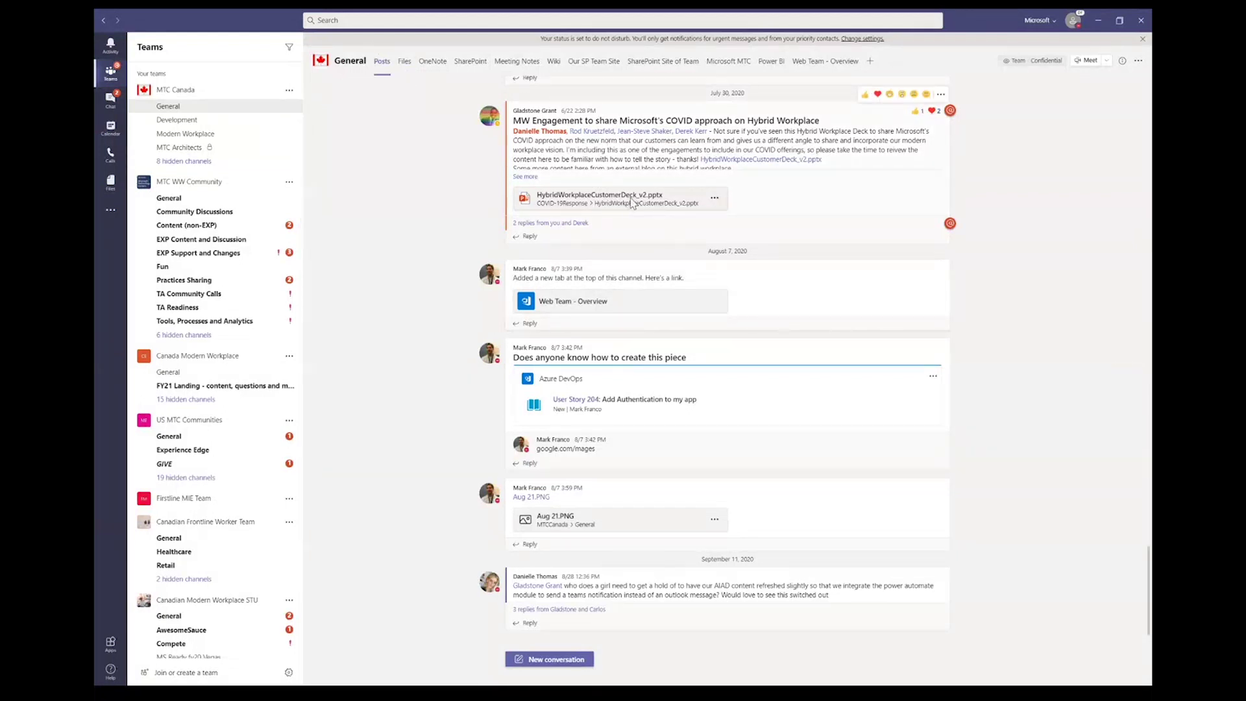
pyautogui.scroll(-10, 246, 566)
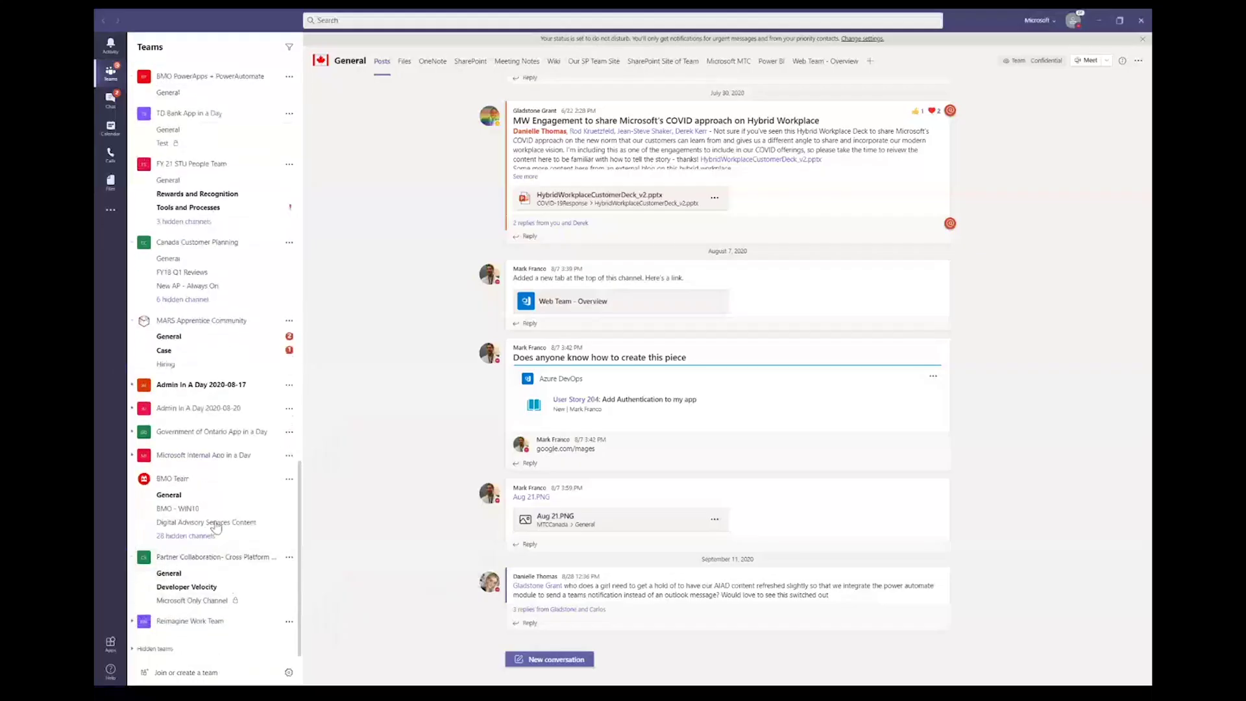
# Step: Open the Reimagine Work Team General channel's working deck inside Teams via Open in > Teams
pyautogui.click(213, 623)
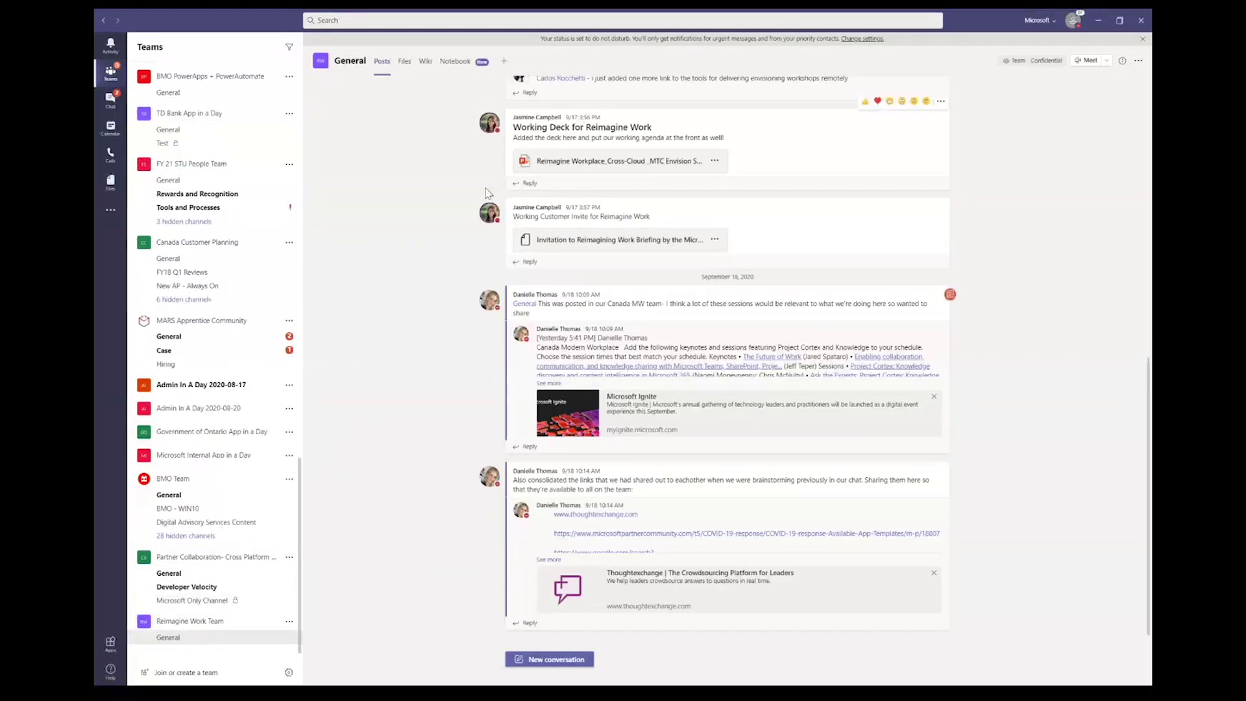
pyautogui.click(714, 161)
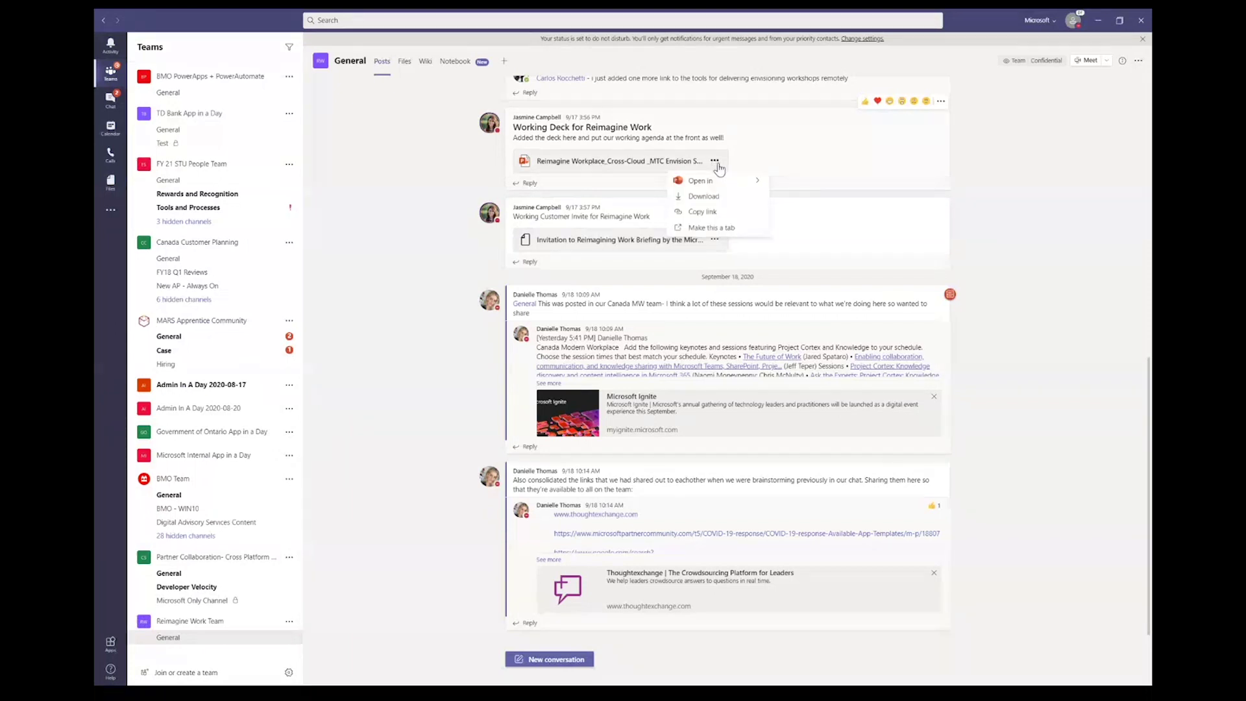
pyautogui.moveTo(719, 188)
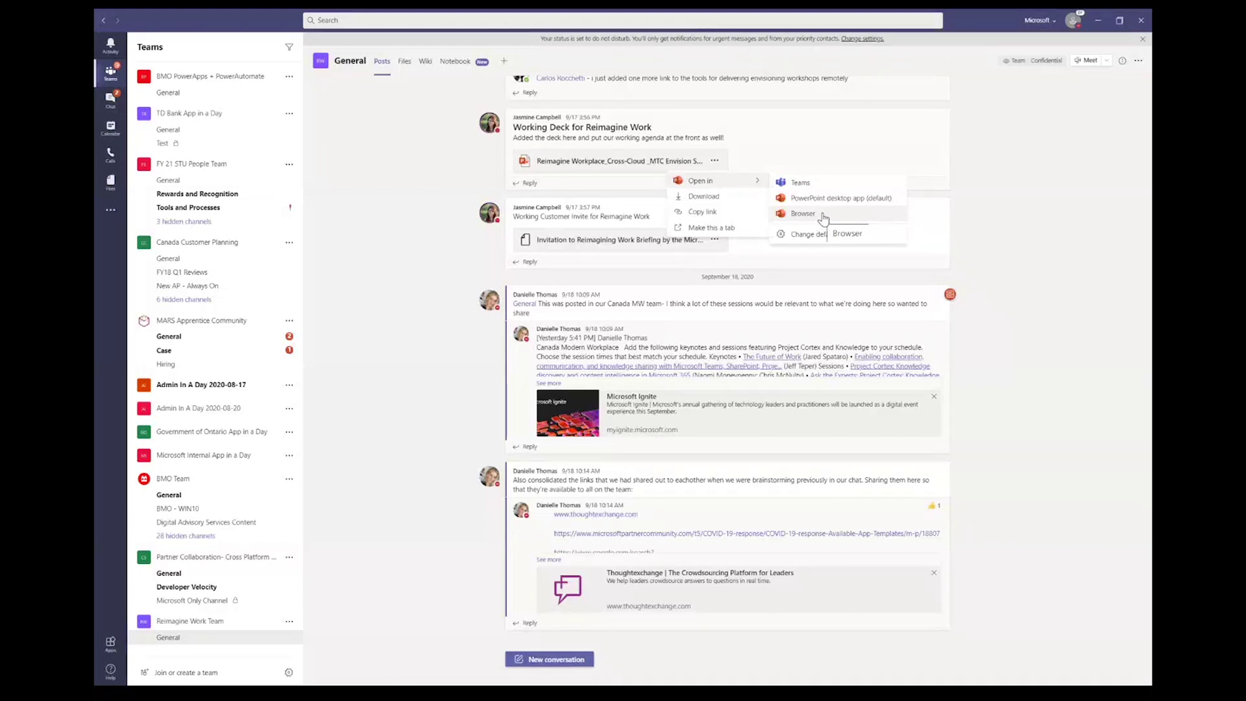
pyautogui.click(802, 184)
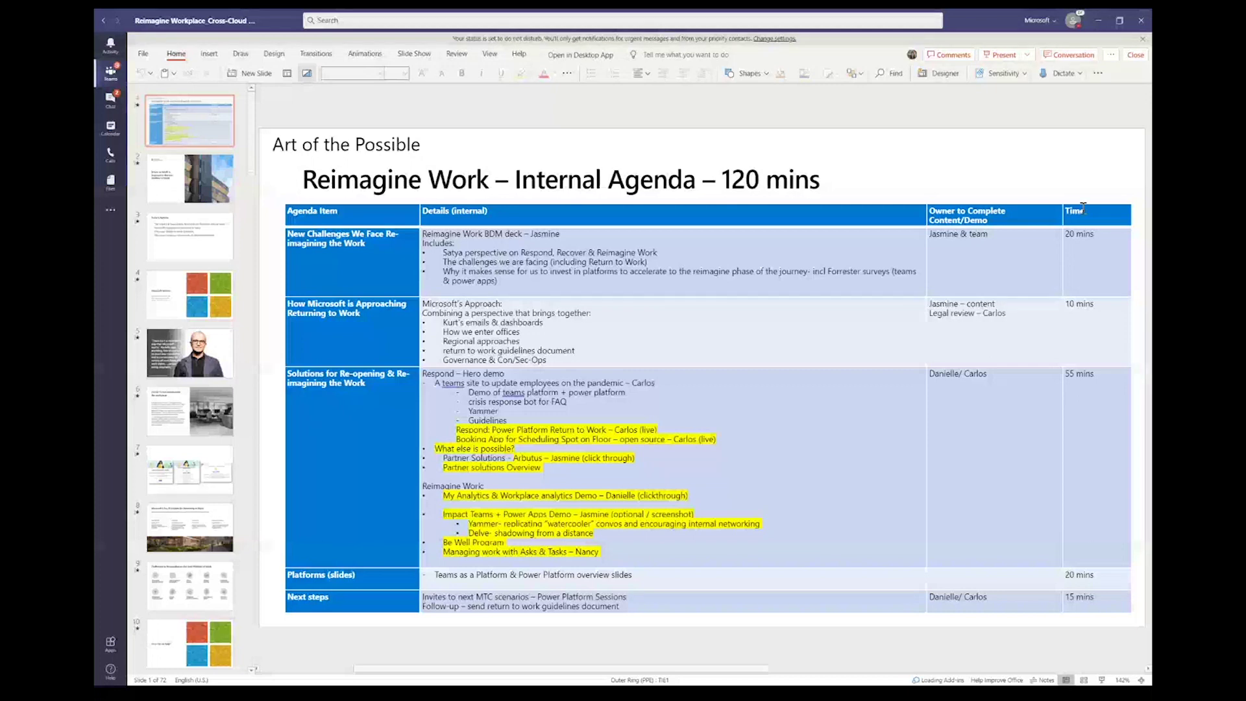
# Step: Return to the Reimagine Work posts and open the deck in the PowerPoint desktop app
pyautogui.click(103, 24)
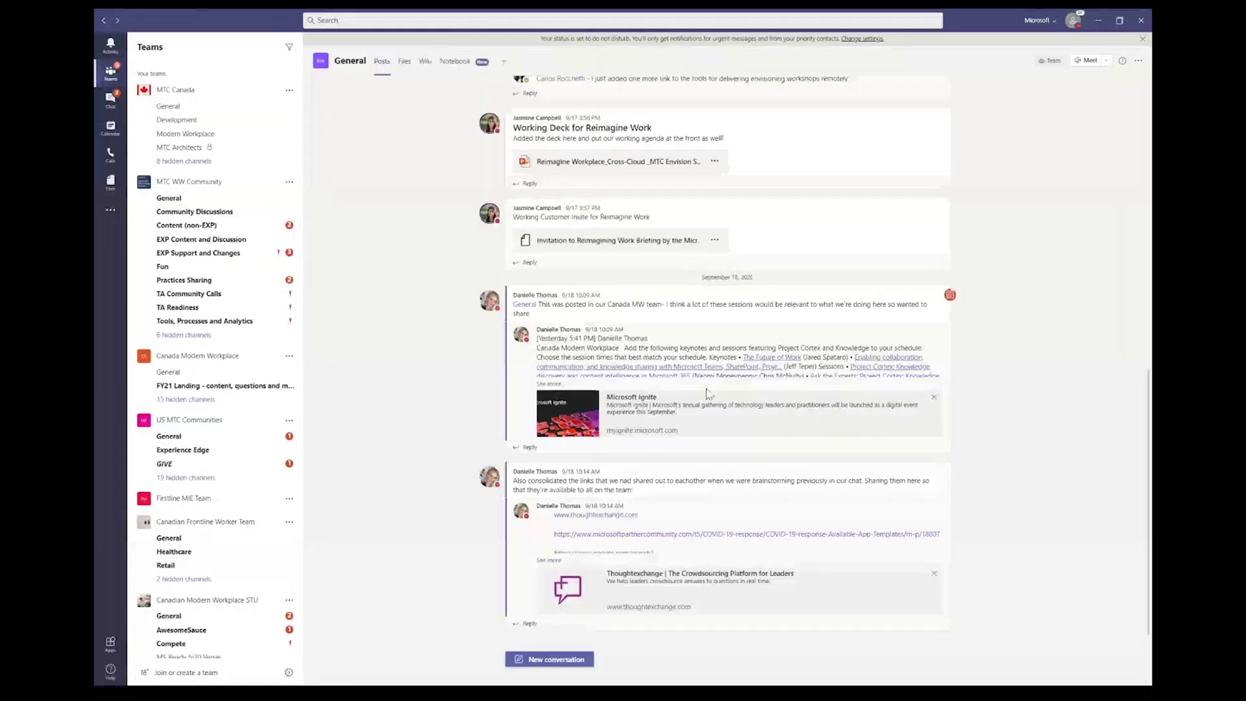
pyautogui.click(711, 165)
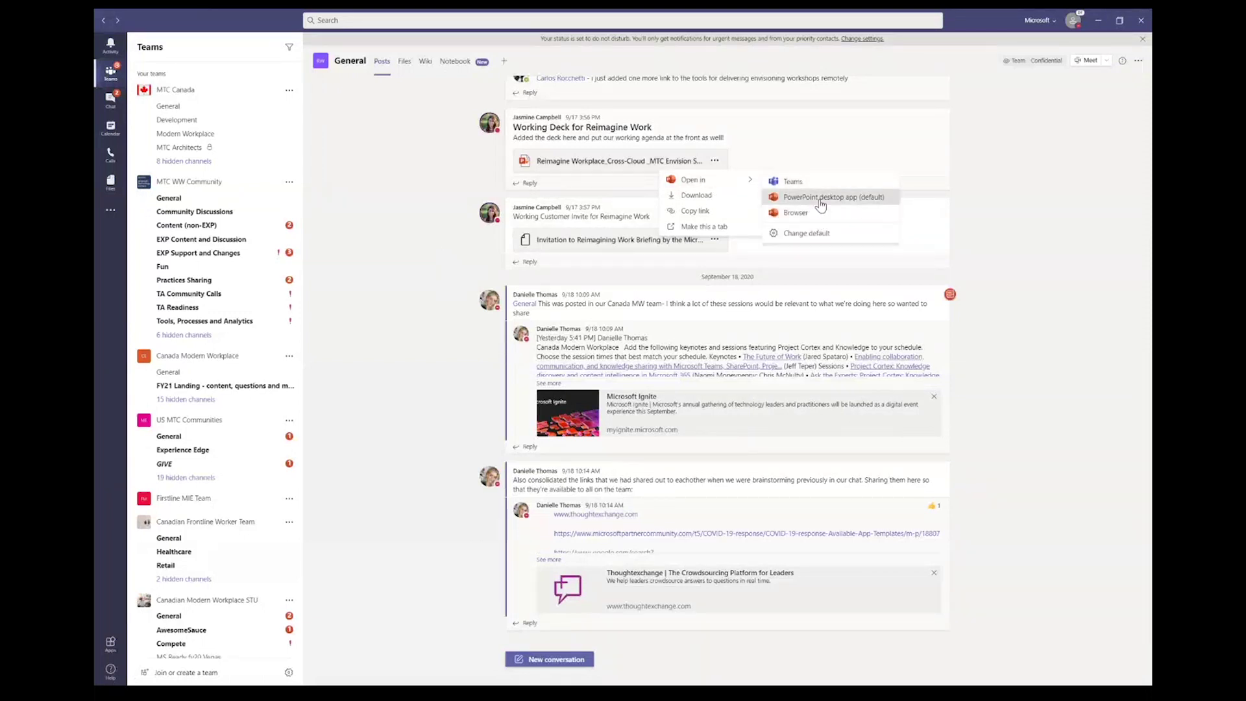
pyautogui.click(821, 198)
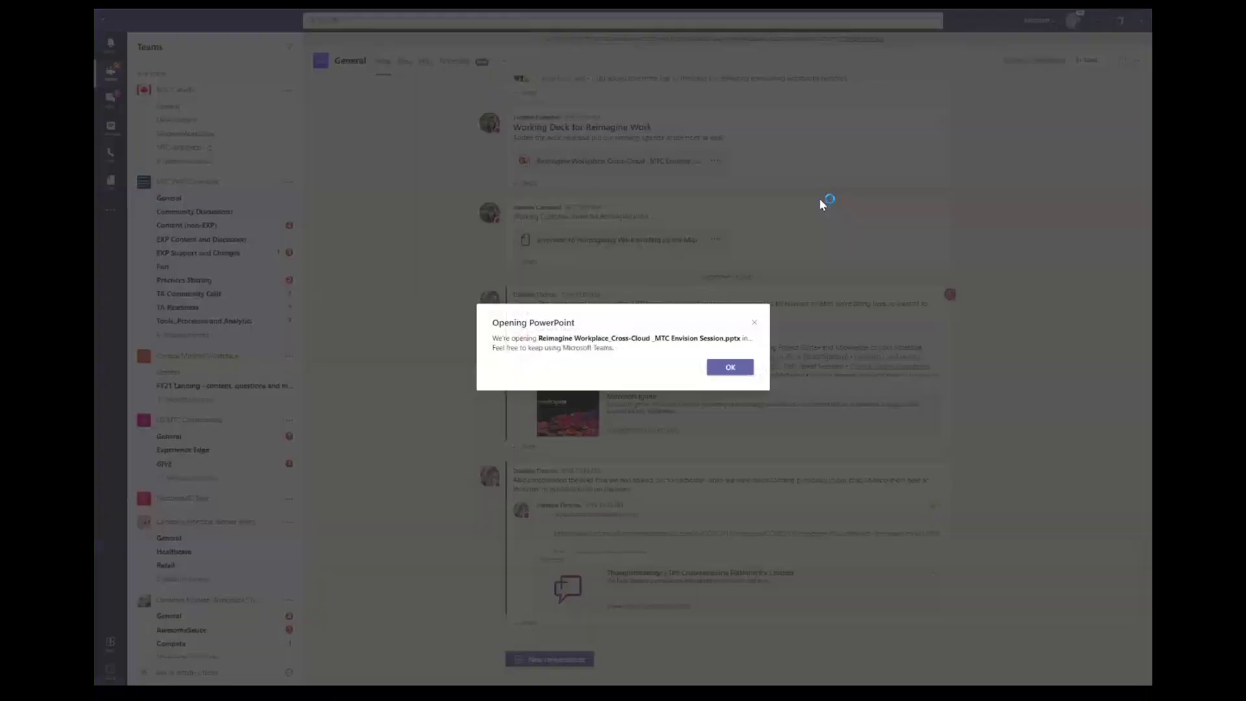
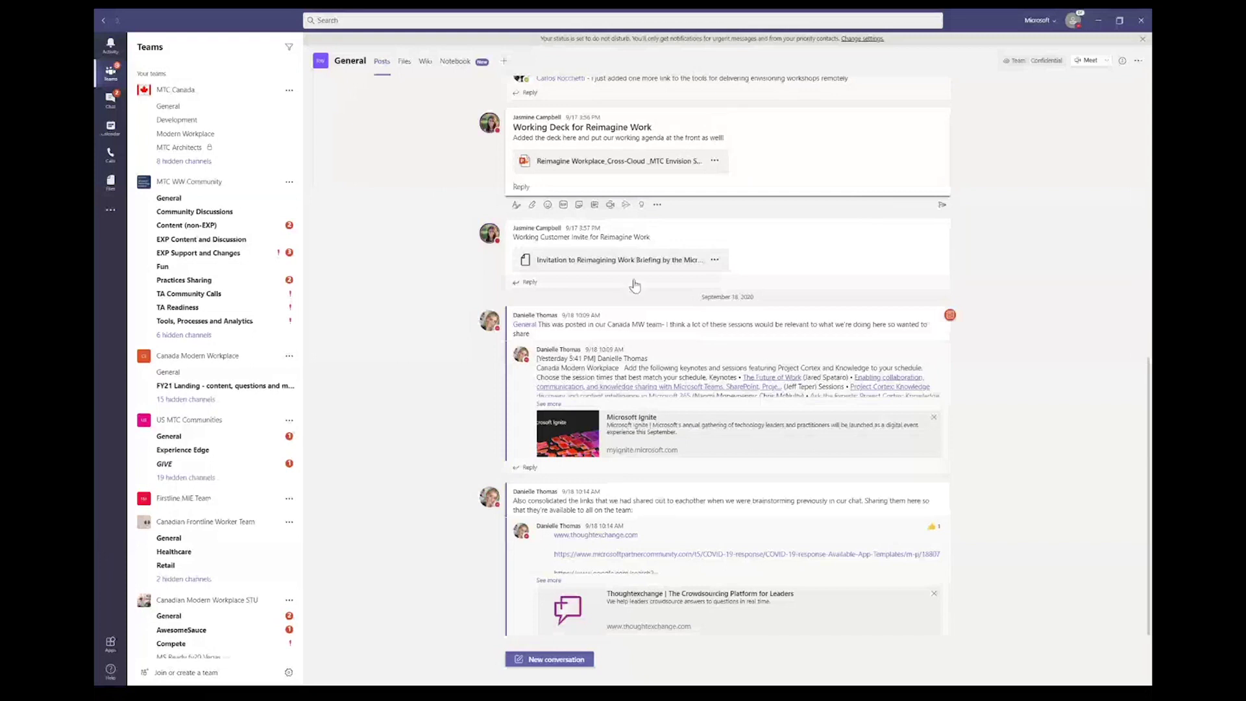
# Step: Collapse the empty reply box under the Working Deck for Reimagine Work post
pyautogui.click(403, 63)
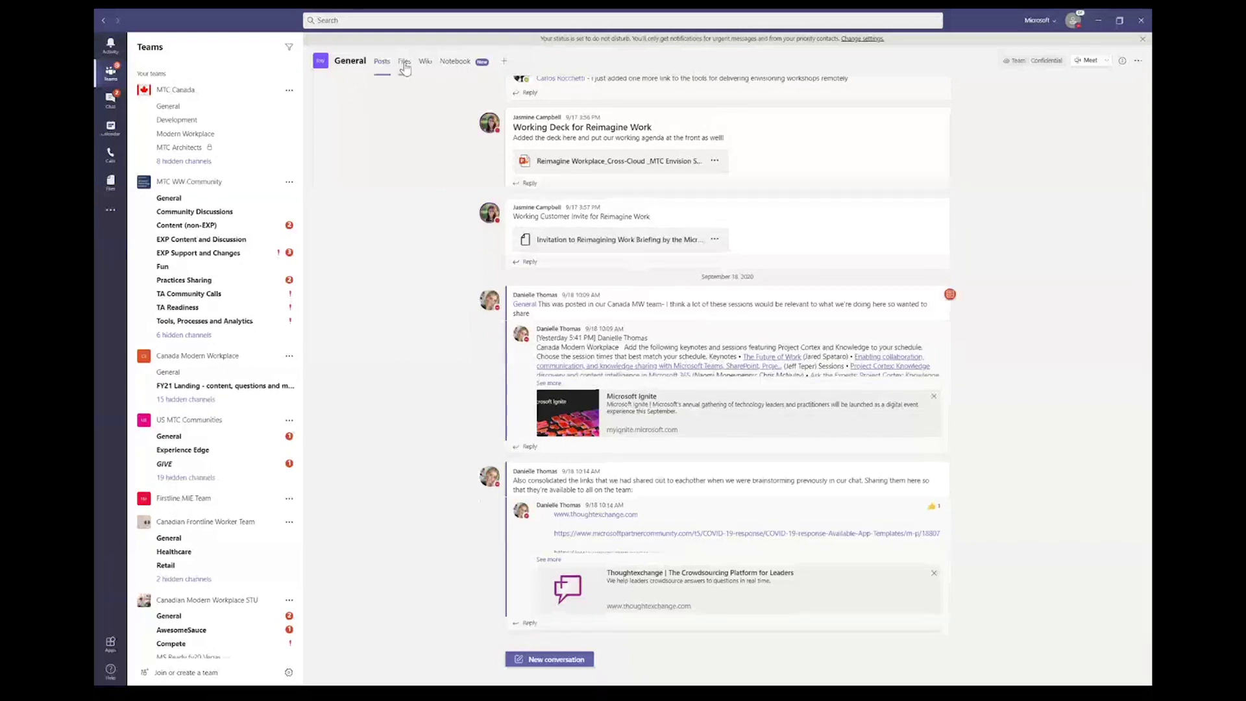
# Step: Switch the General channel to its Files tab to list the shared files
pyautogui.click(404, 63)
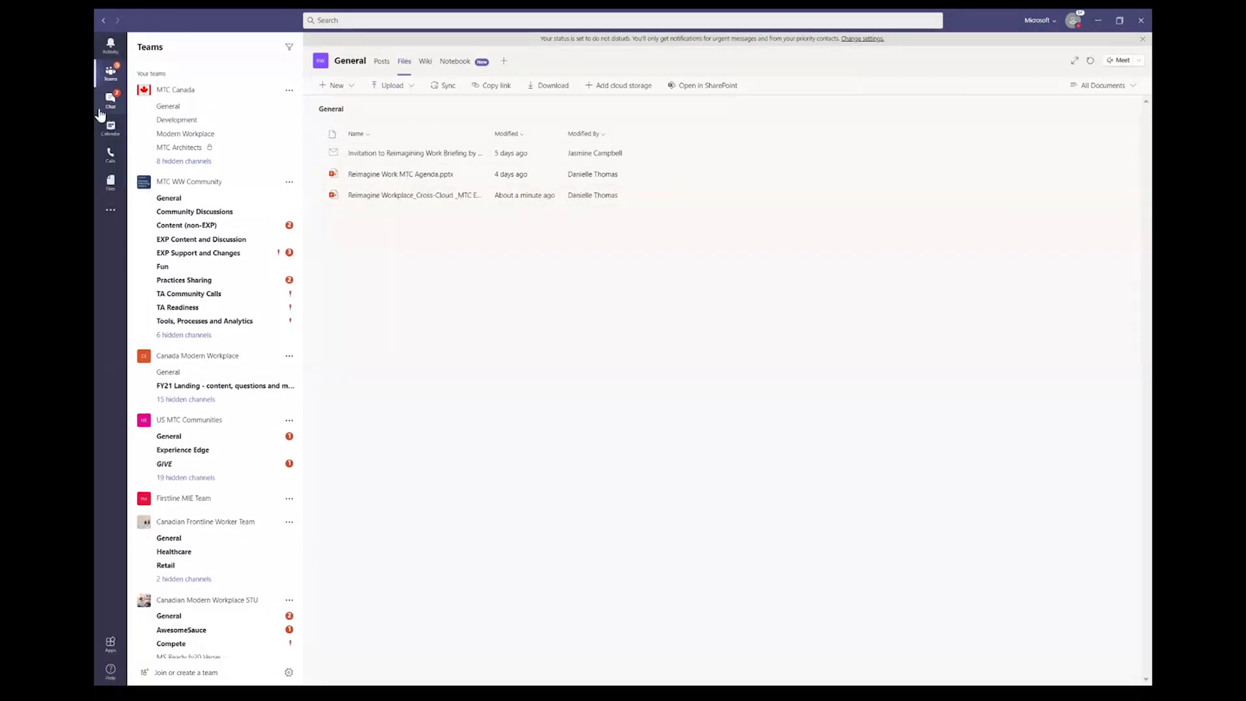
# Step: Show the two-person group chat's files (Salvation Army Session Agenda.docx), then bring up the Start menu
pyautogui.click(108, 102)
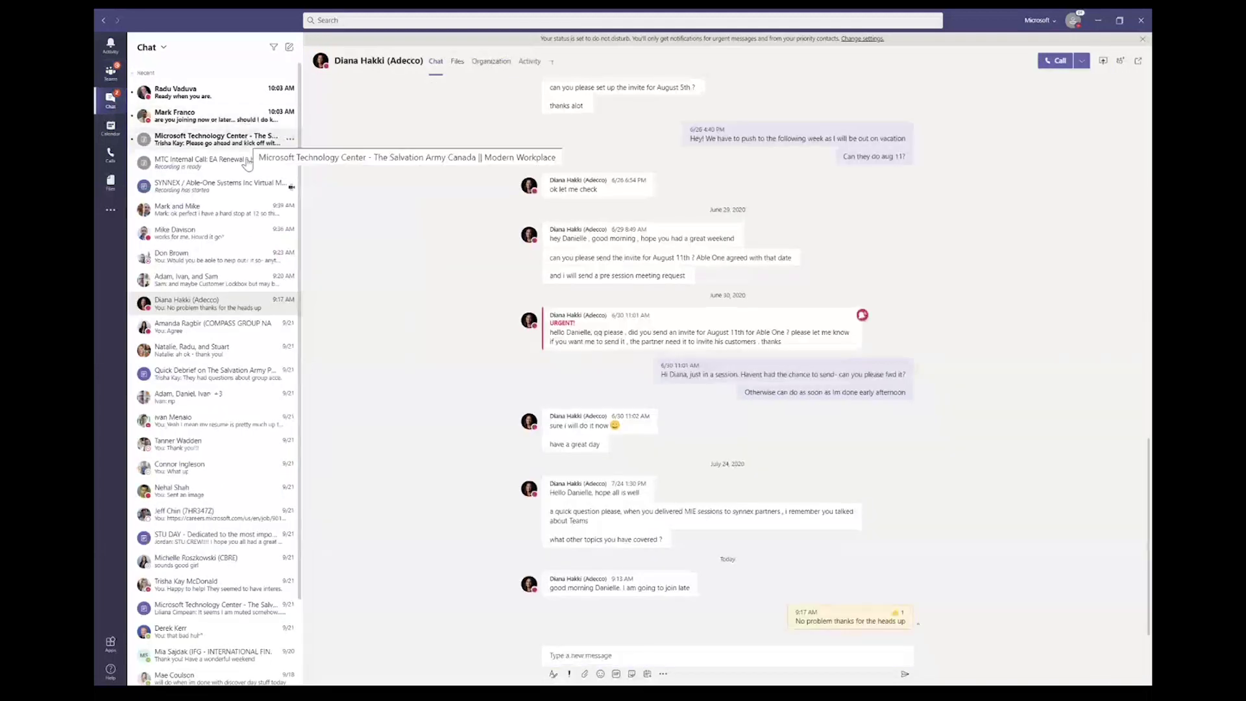
pyautogui.click(235, 213)
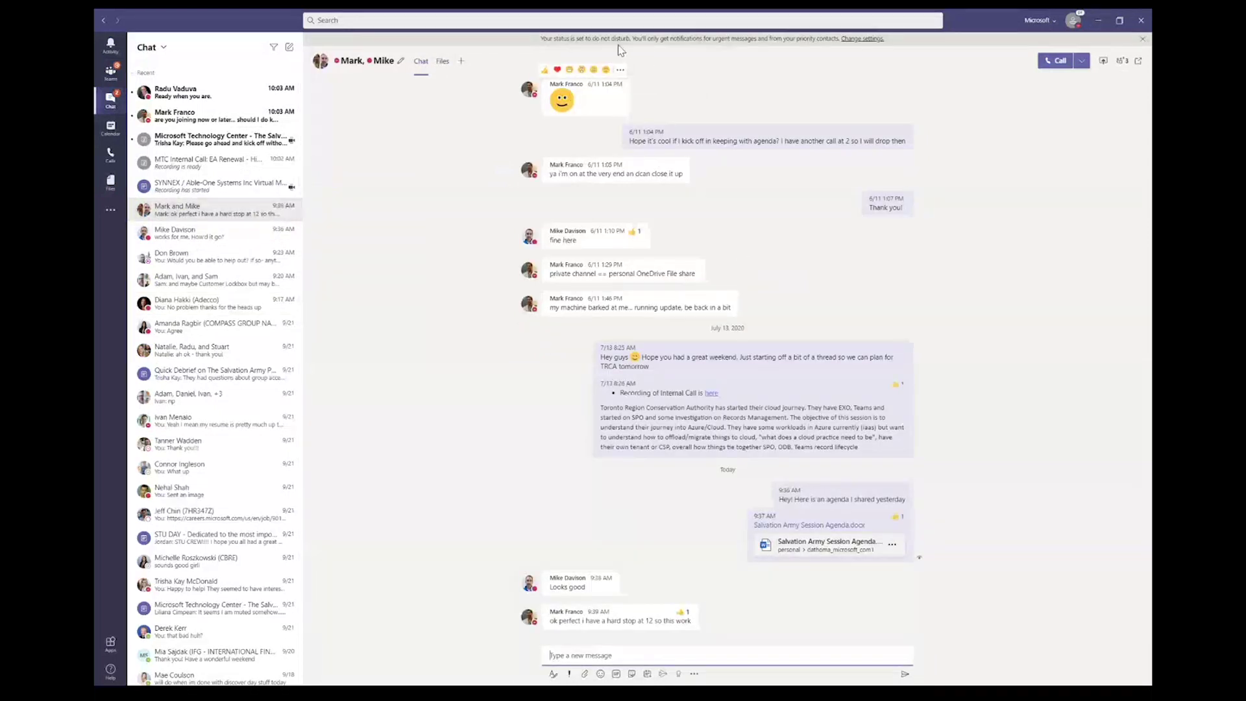
pyautogui.click(443, 62)
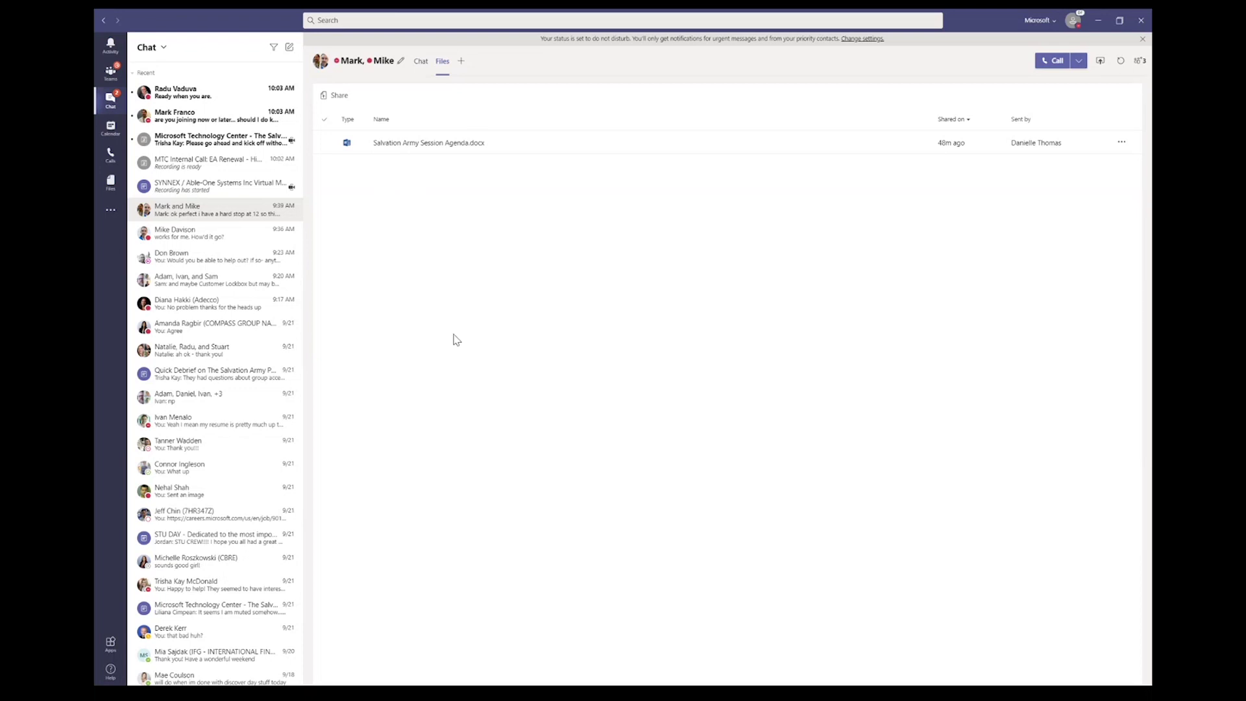
pyautogui.press('super')
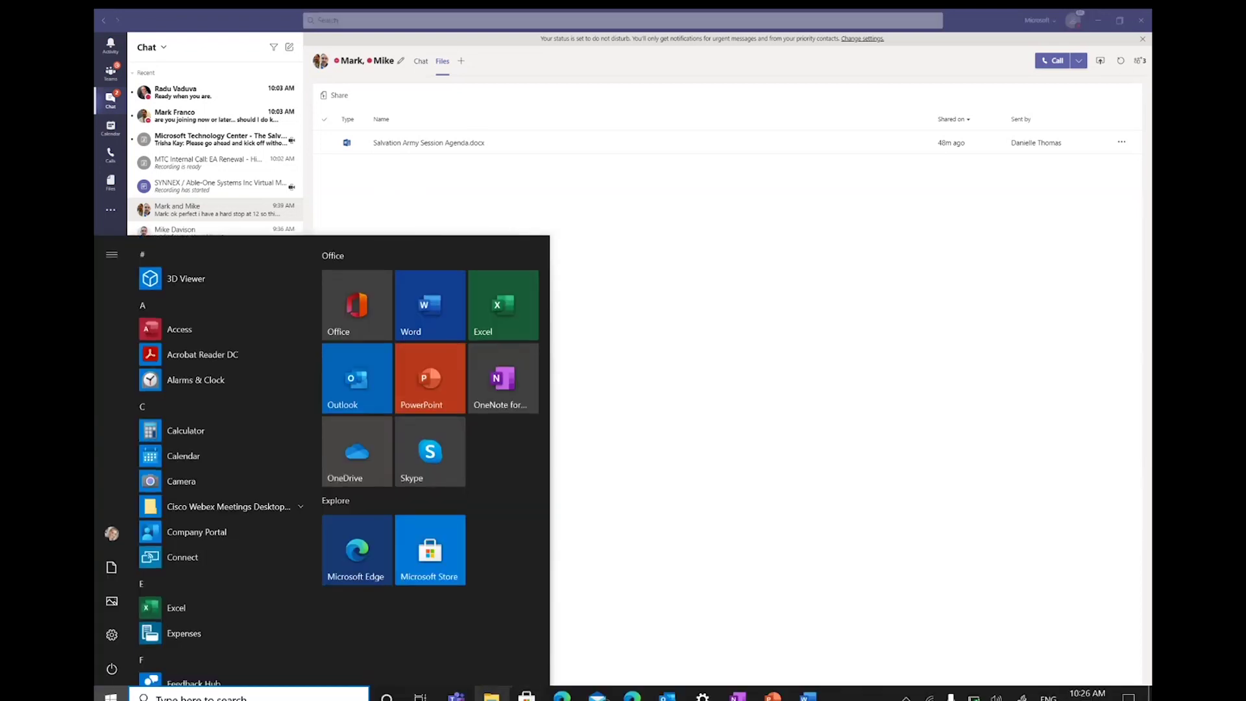
# Step: Launch File Explorer and move its window near the top of the screen
pyautogui.click(491, 697)
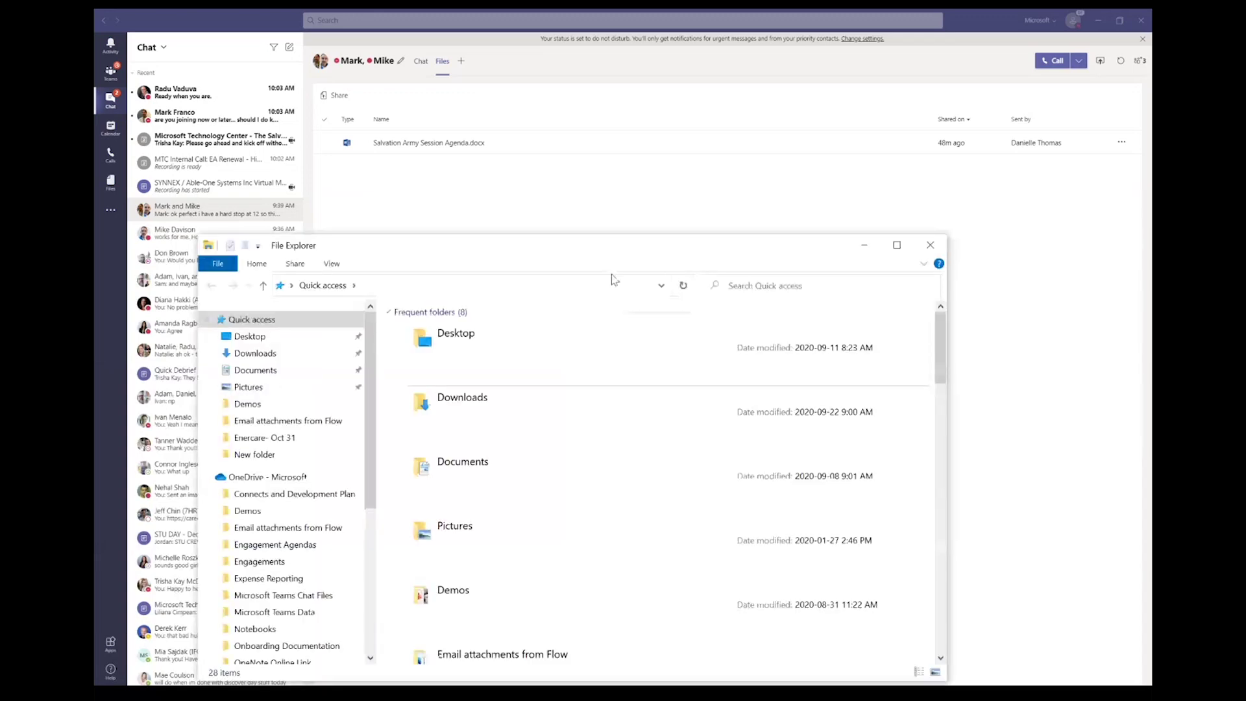
pyautogui.moveTo(383, 250); pyautogui.dragTo(365, 63)
pyautogui.scroll(-3, 300, 374)
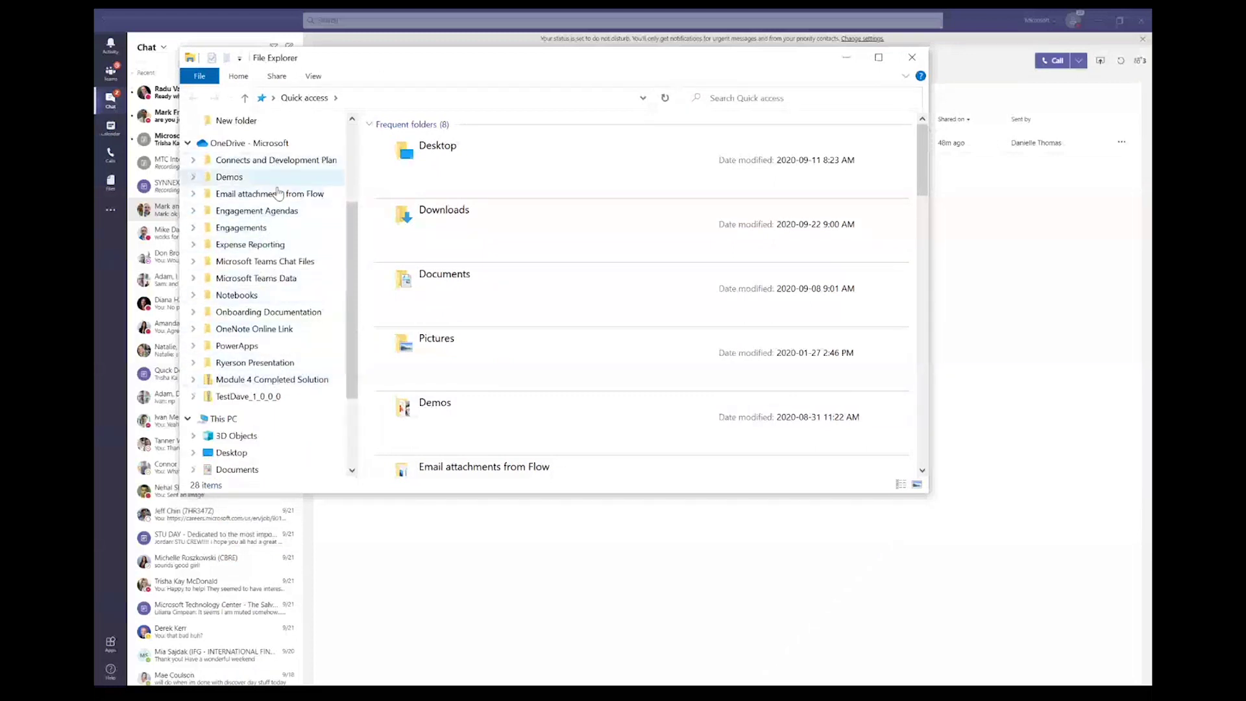
# Step: Browse Microsoft Teams Data > Microsoft Teams Chat Files, select UC Industry Trends, then minimize Explorer
pyautogui.click(293, 278)
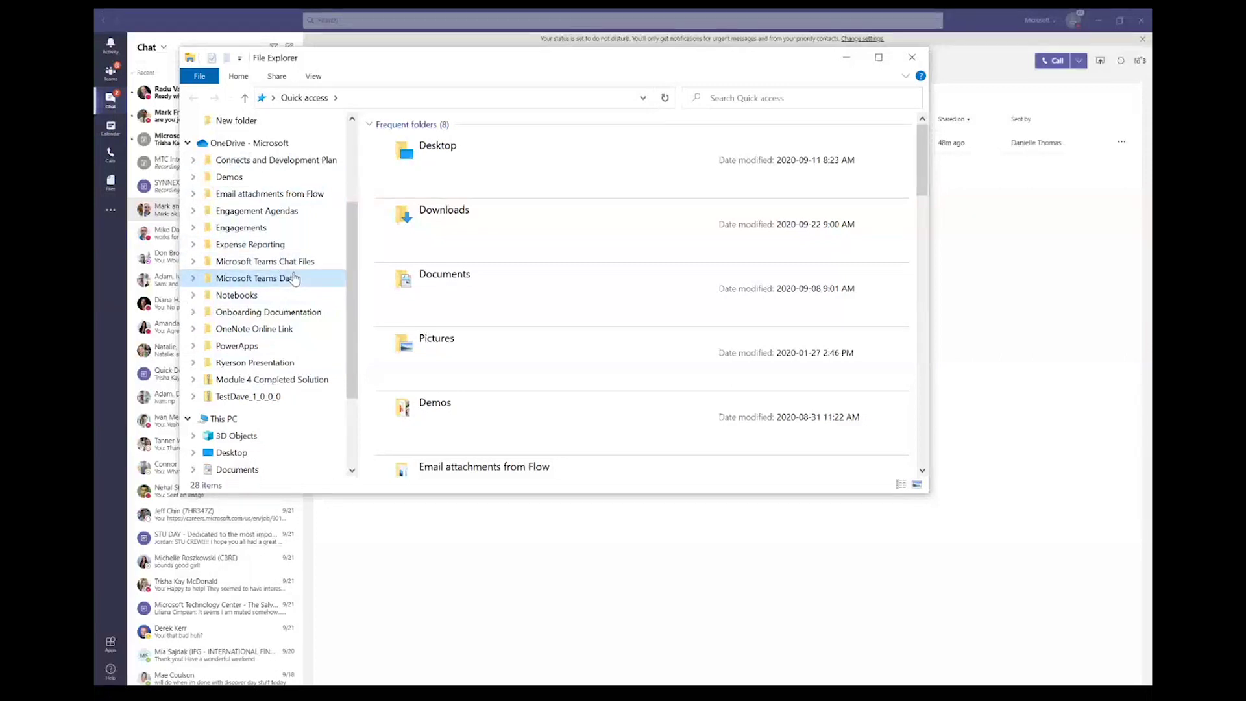
pyautogui.click(290, 263)
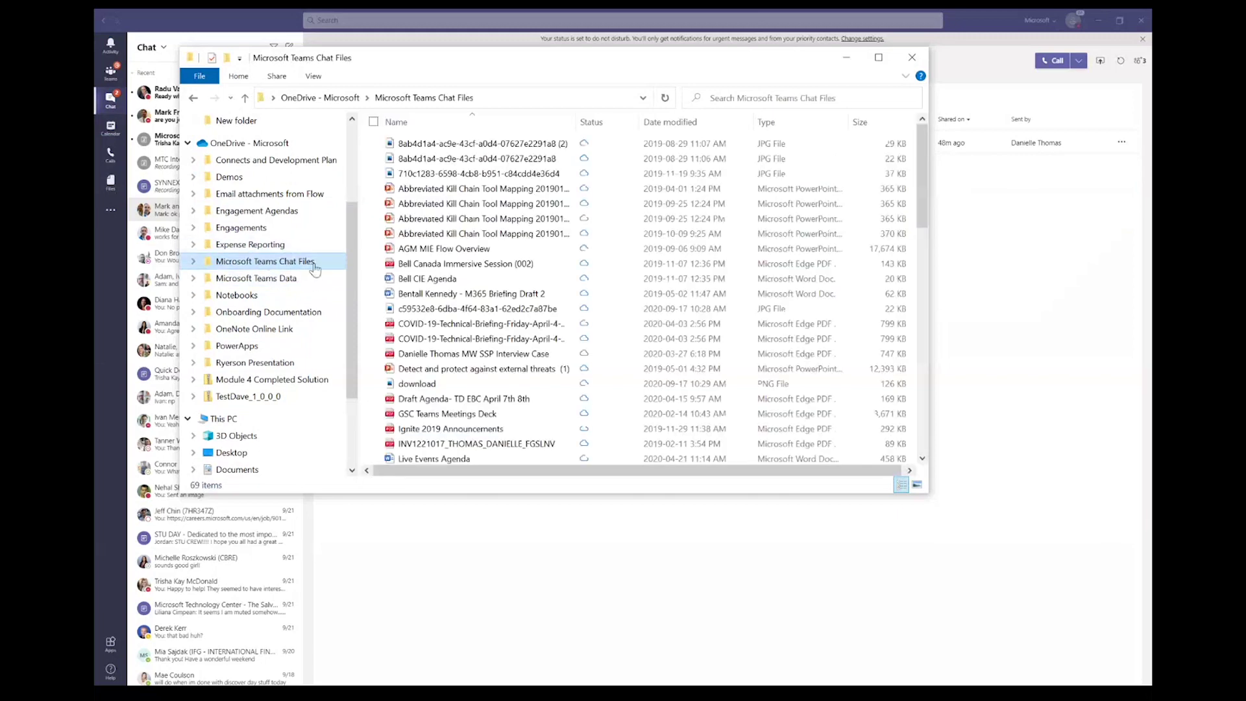
pyautogui.scroll(-12, 511, 322)
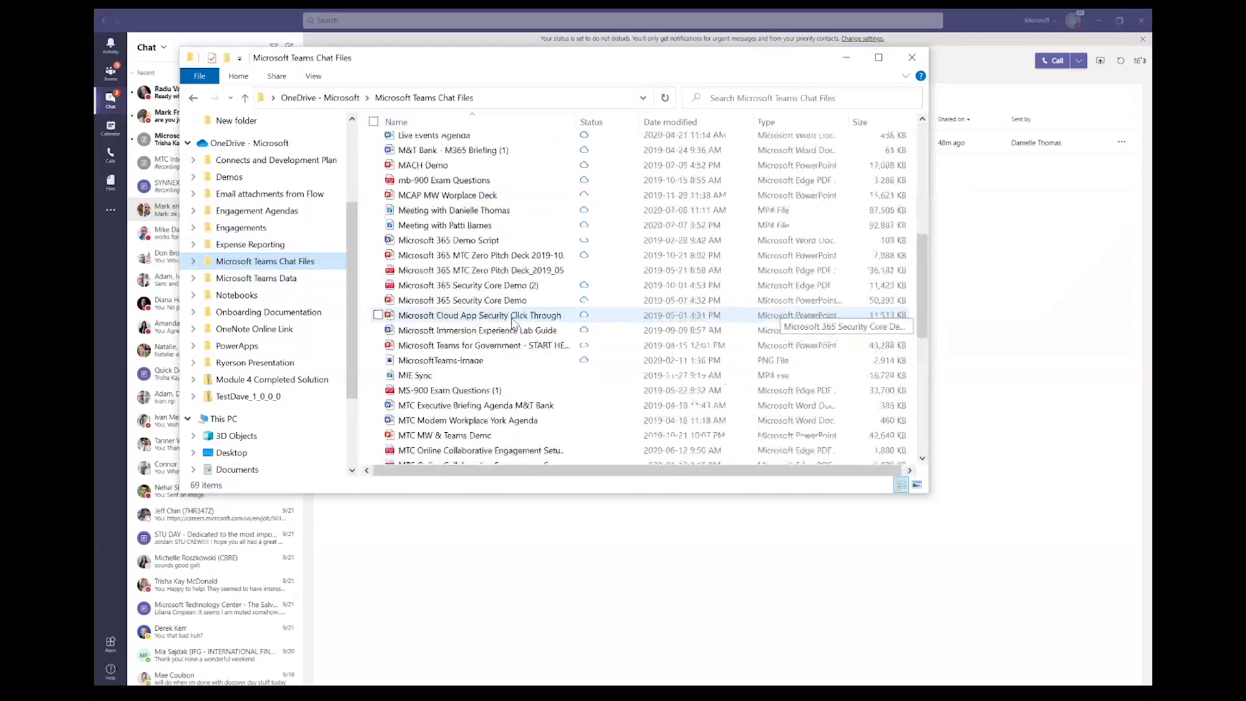
pyautogui.scroll(-3, 513, 320)
pyautogui.click(514, 321)
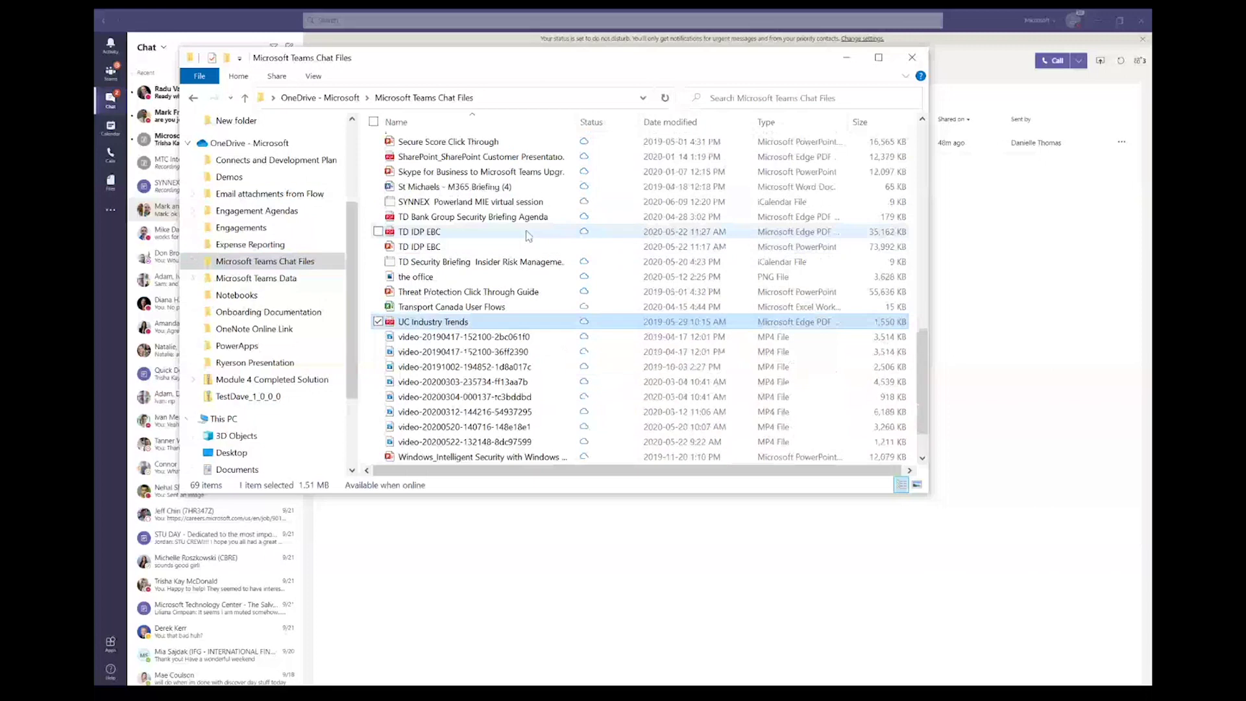
pyautogui.scroll(6, 523, 272)
pyautogui.scroll(10, 529, 237)
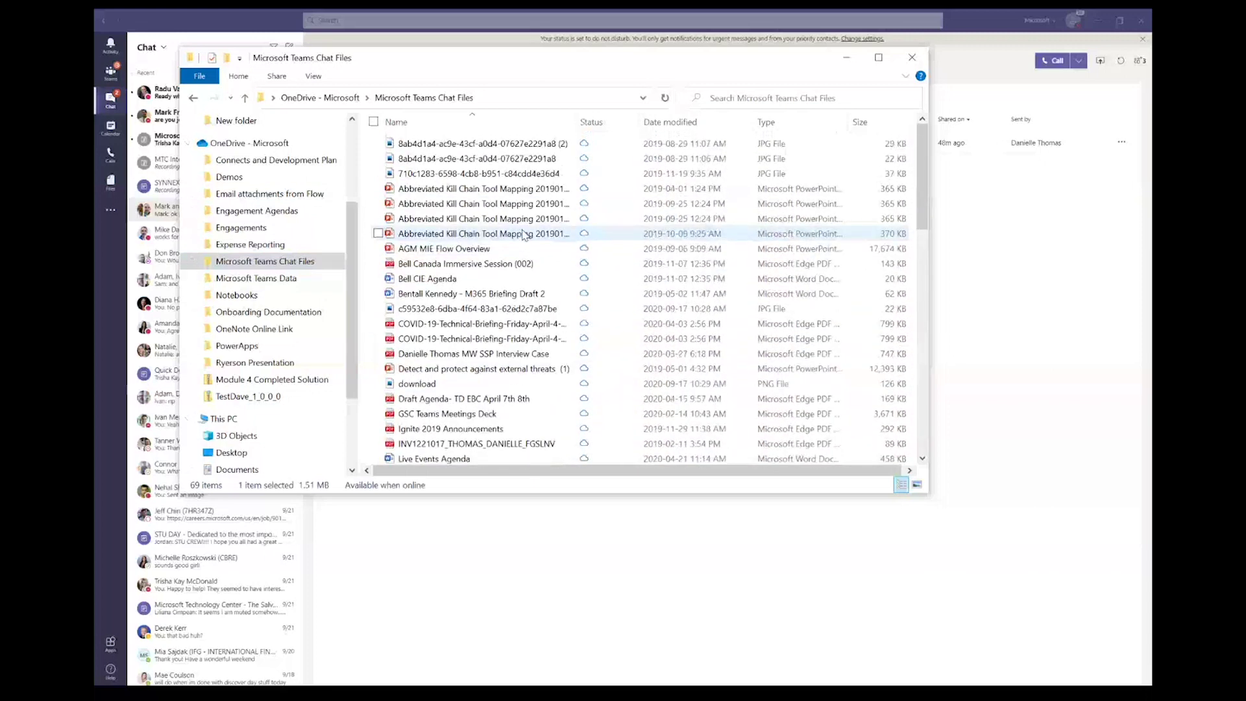
pyautogui.click(846, 57)
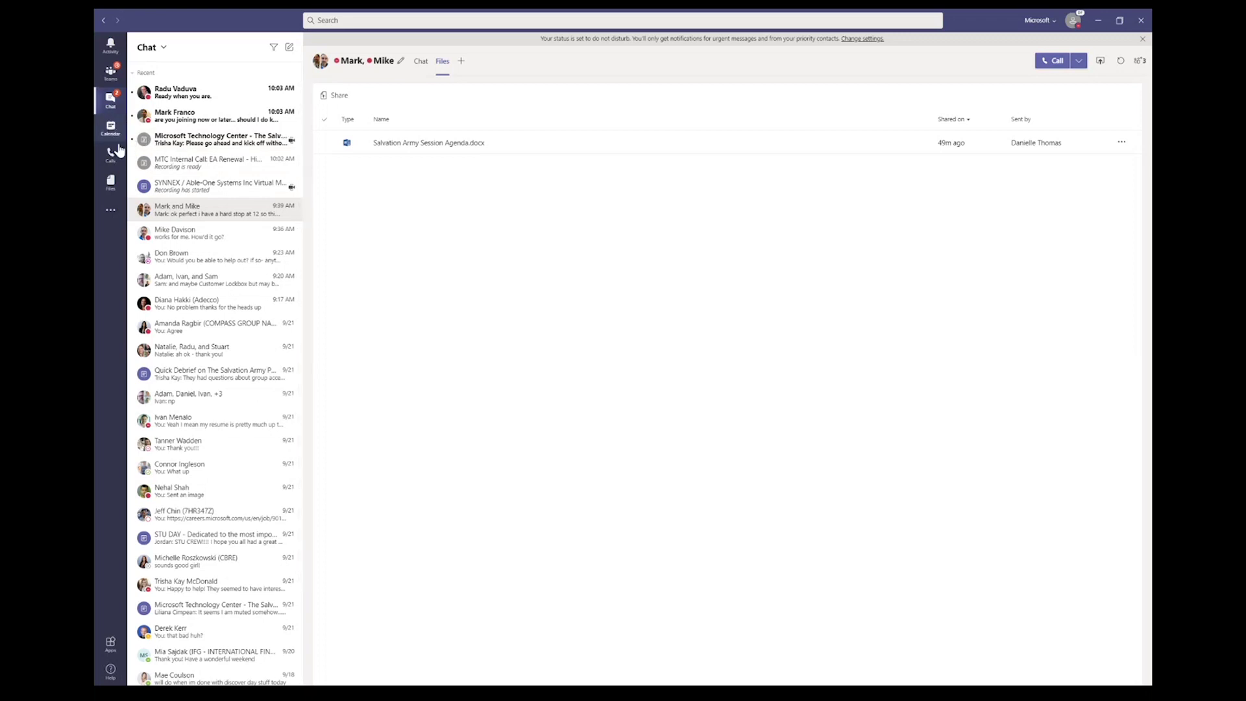
# Step: Show the Files app's Recent view of documents from teams and OneDrive
pyautogui.click(114, 188)
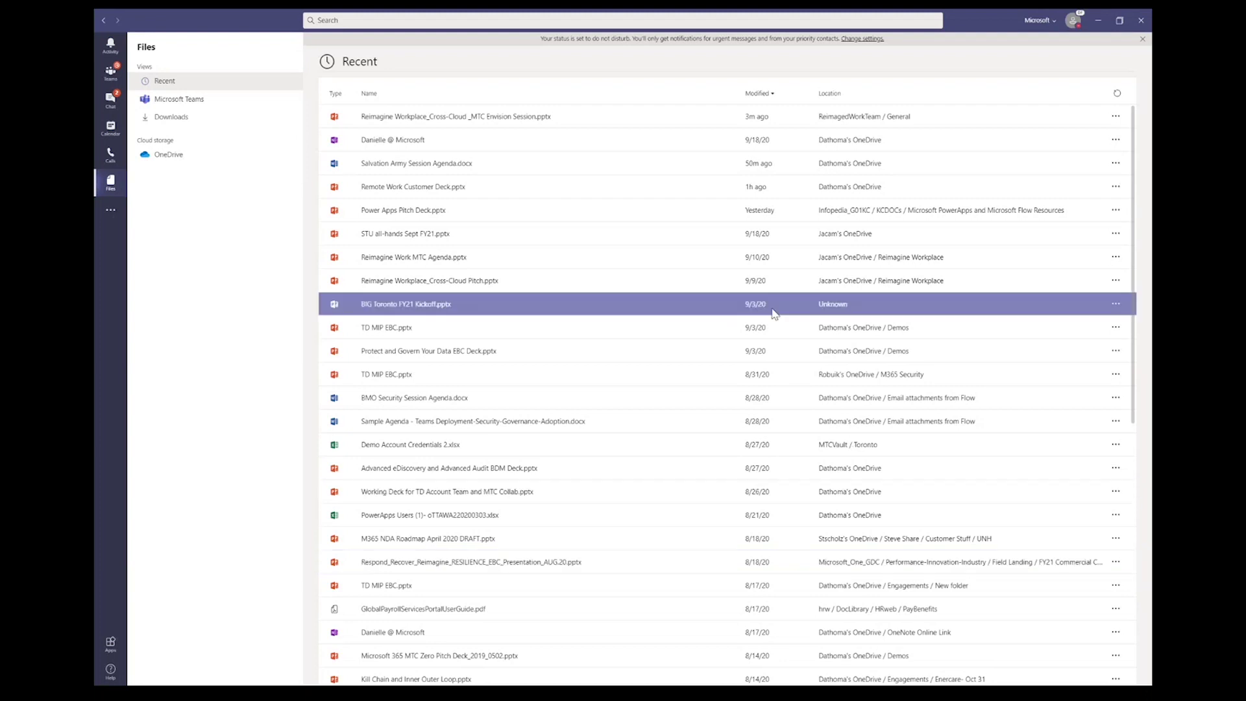
# Step: Go back, then open the General channel under MTC WW Community
pyautogui.click(102, 22)
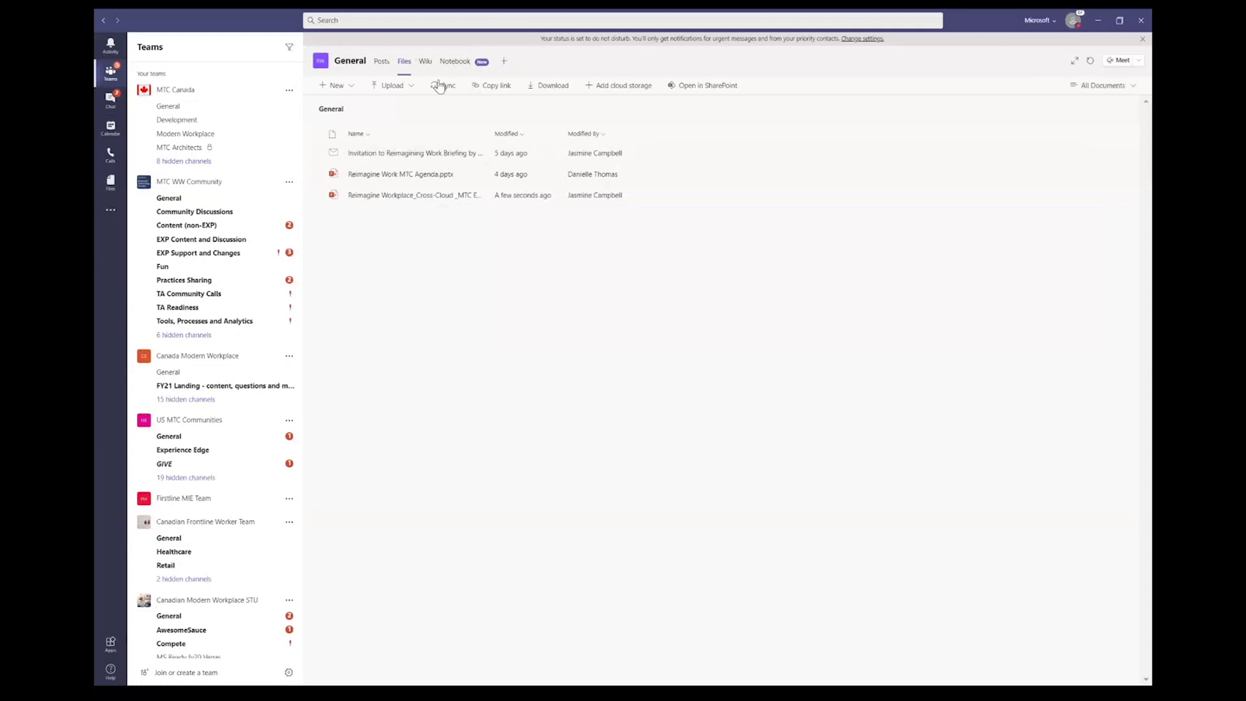
pyautogui.click(194, 204)
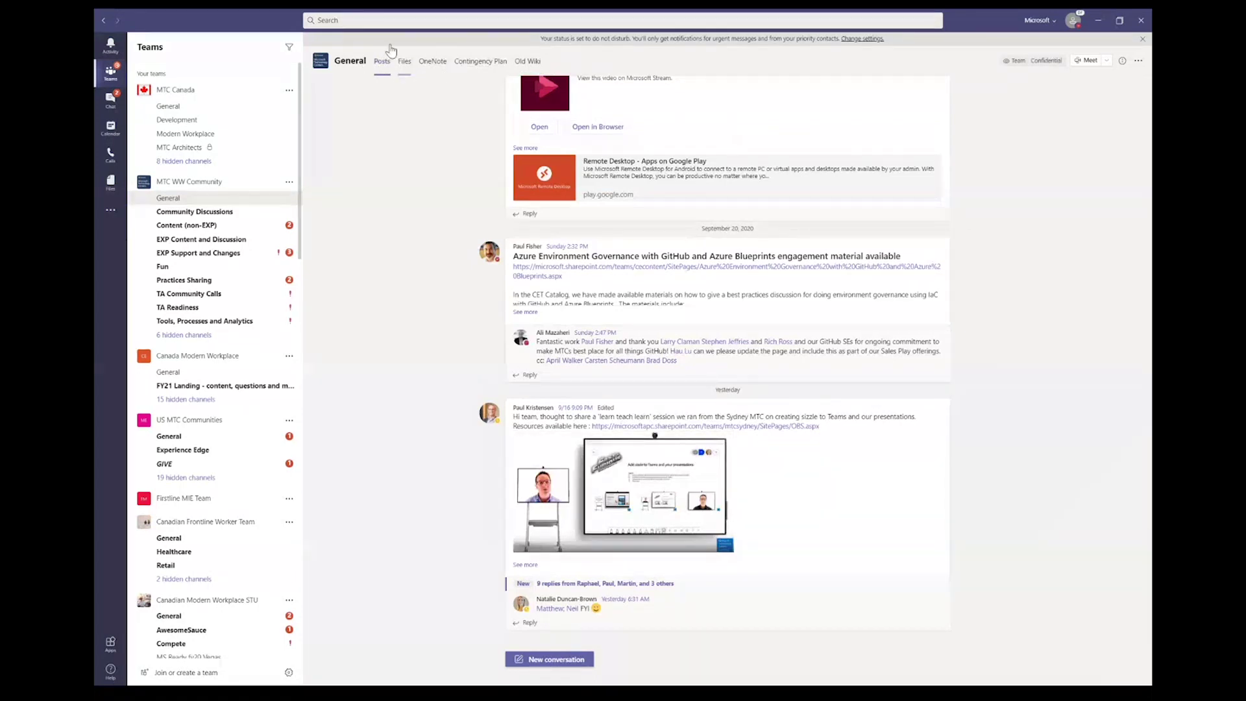
# Step: Reveal the 6 hidden channels, open Tools, Processes and Analytics, and view its CRM | Reporting tab
pyautogui.click(212, 338)
pyautogui.click(214, 327)
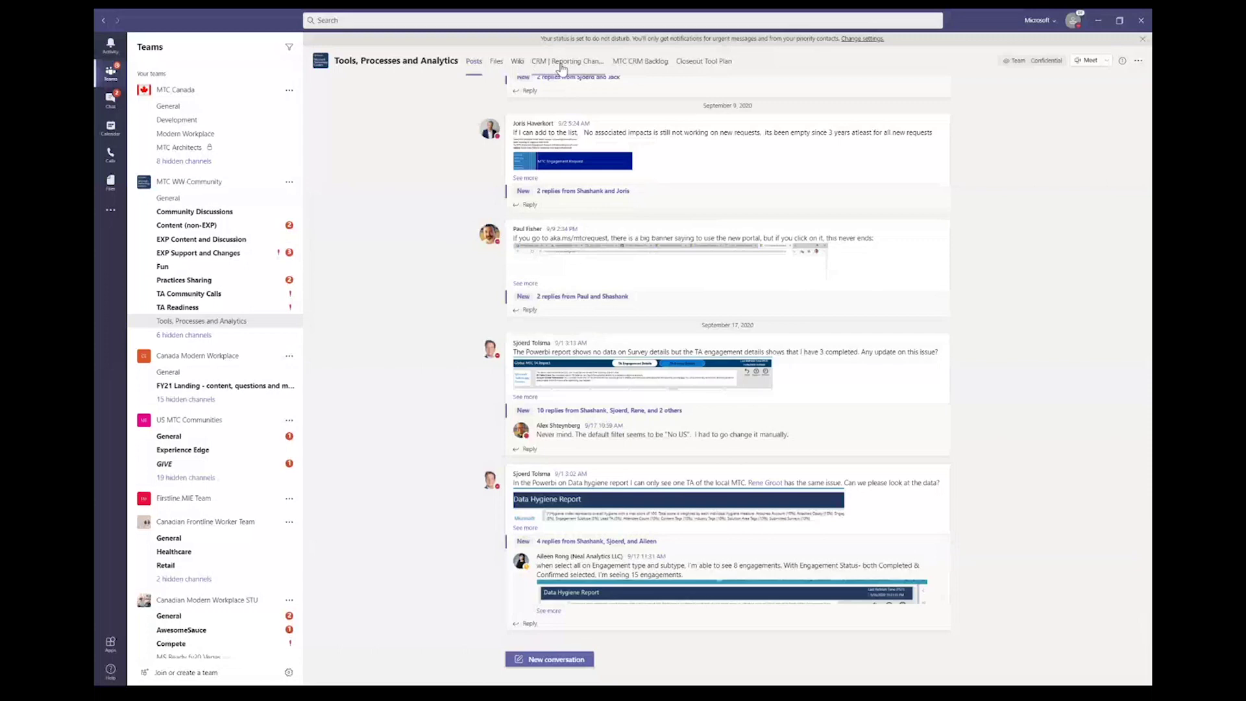
pyautogui.click(562, 62)
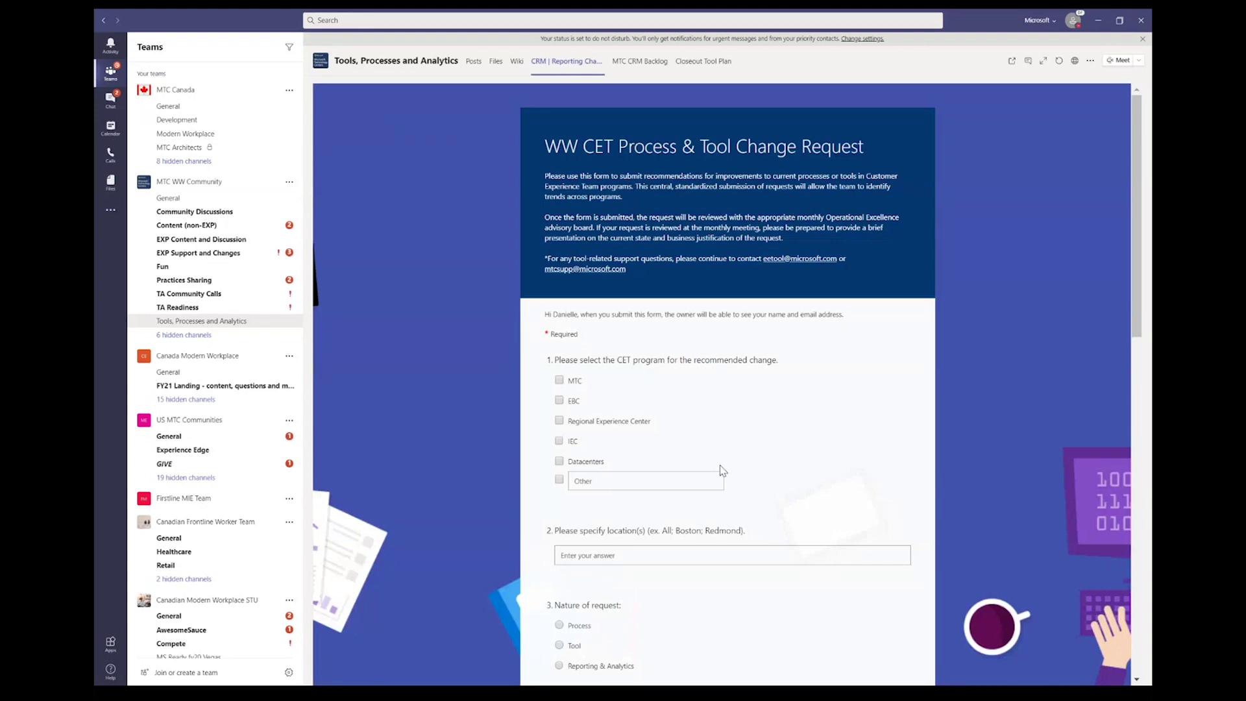
# Step: Scroll through the request form, then open the MTC CRM Backlog spreadsheet of release items
pyautogui.scroll(-15, 722, 471)
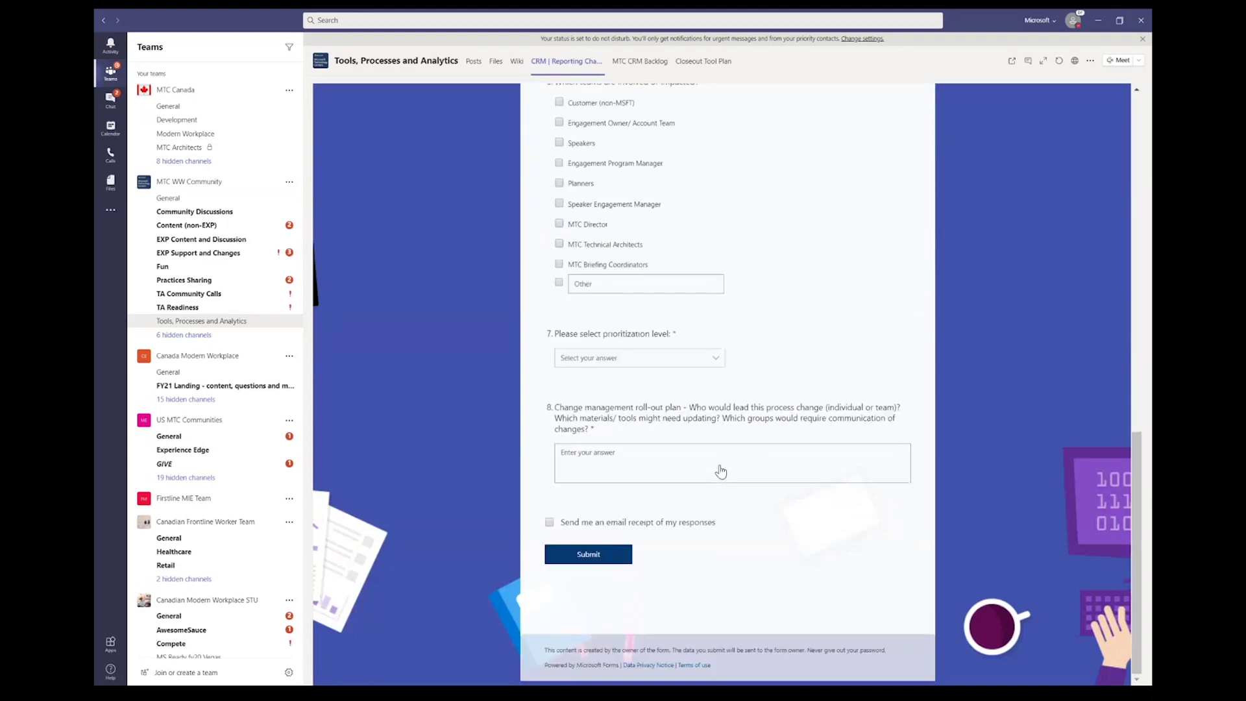
pyautogui.scroll(15, 720, 471)
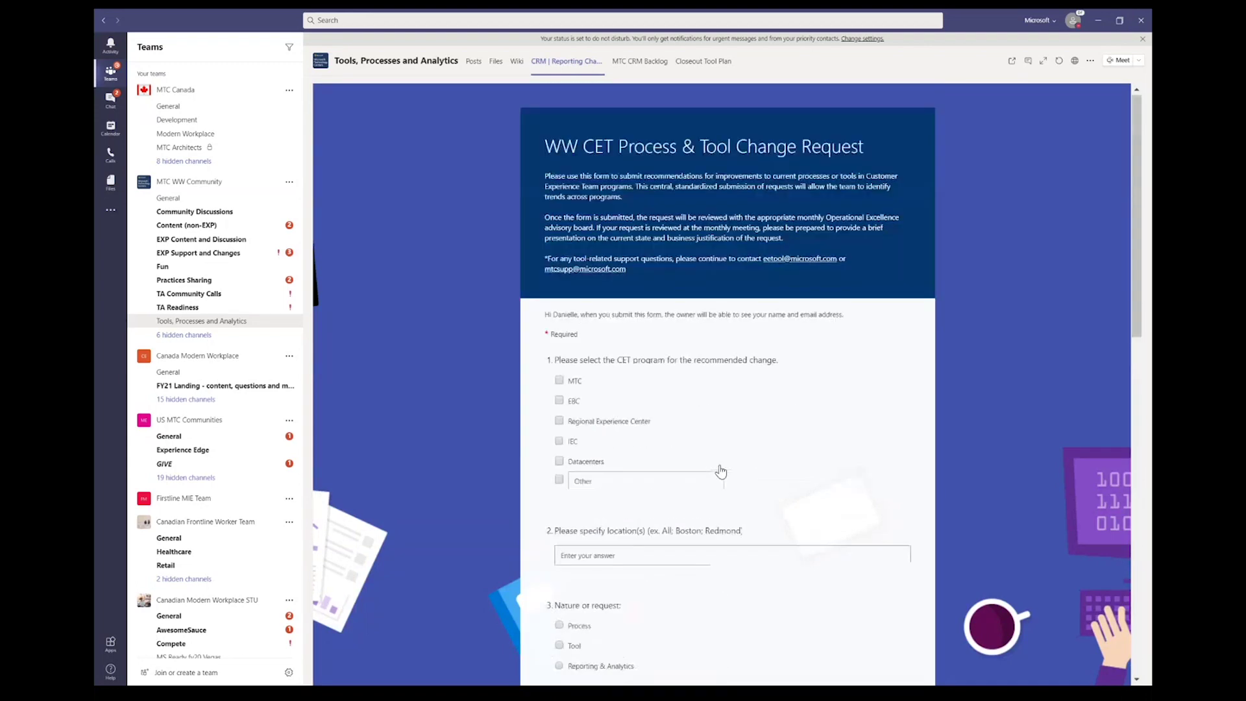
pyautogui.scroll(-15, 720, 470)
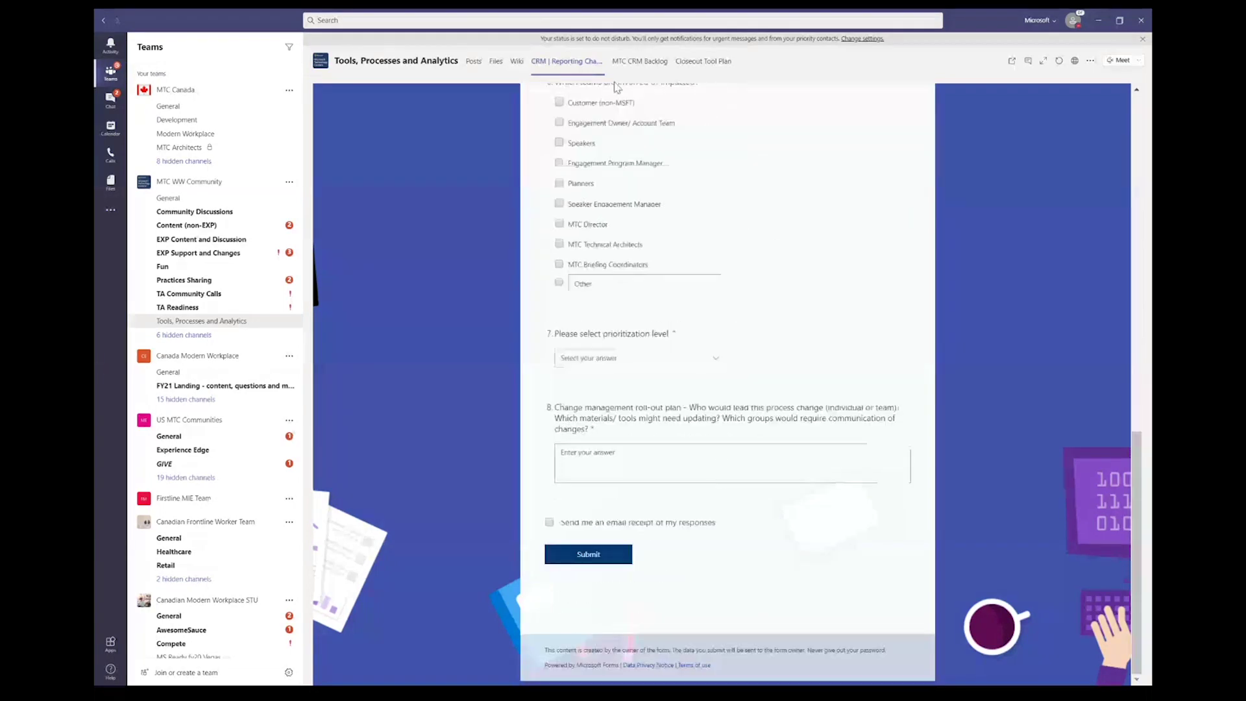
pyautogui.click(641, 62)
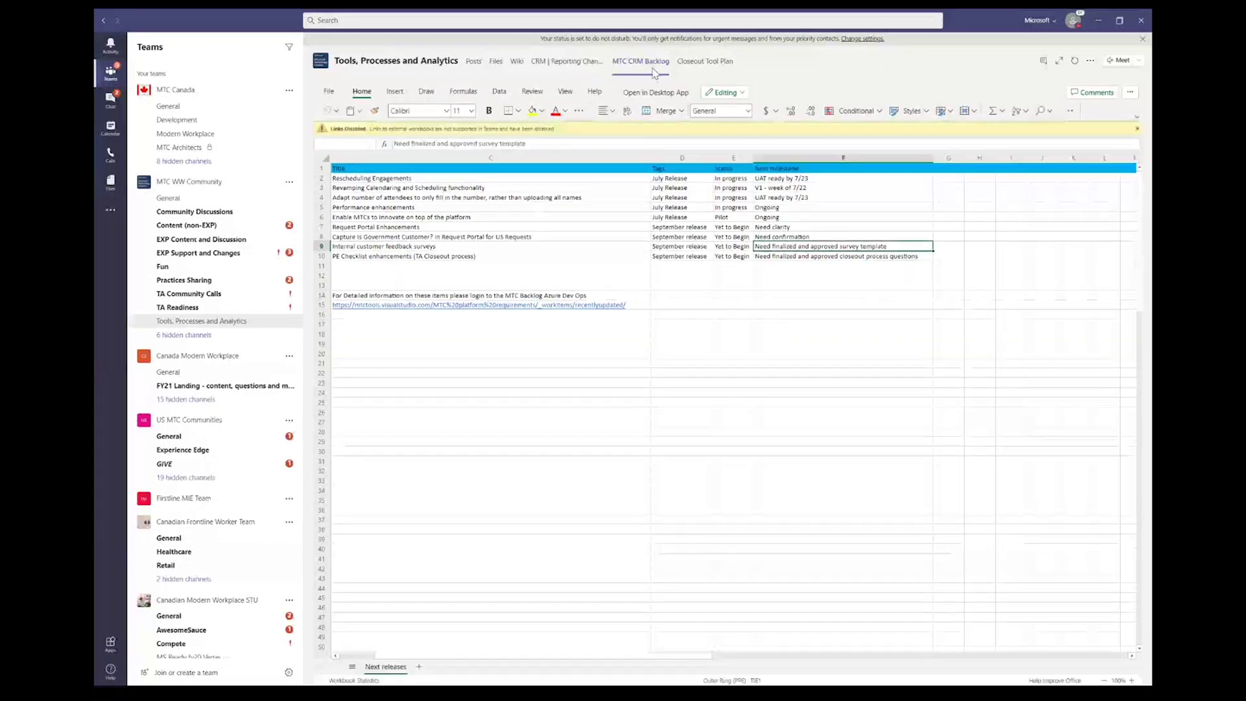
# Step: Display the Closeout Tool Plan board with To Do, On Hold, 3/5 Release and Initial Release Fixes buckets
pyautogui.click(707, 67)
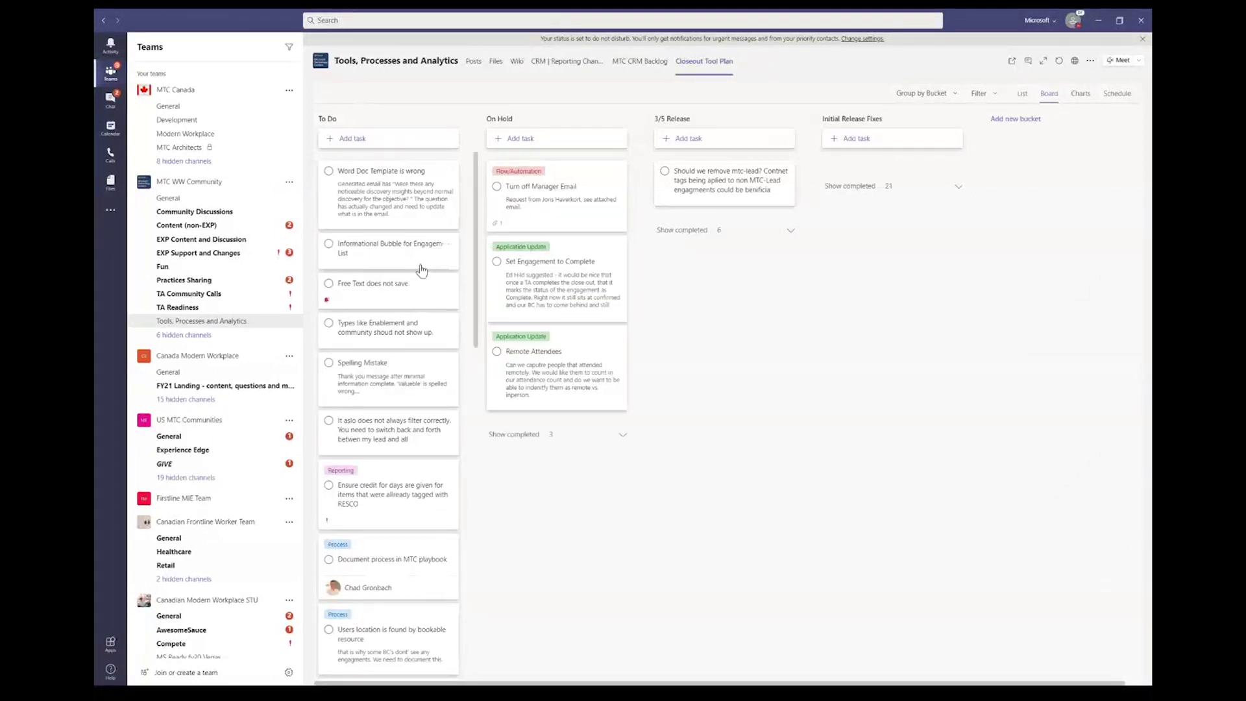
pyautogui.click(397, 186)
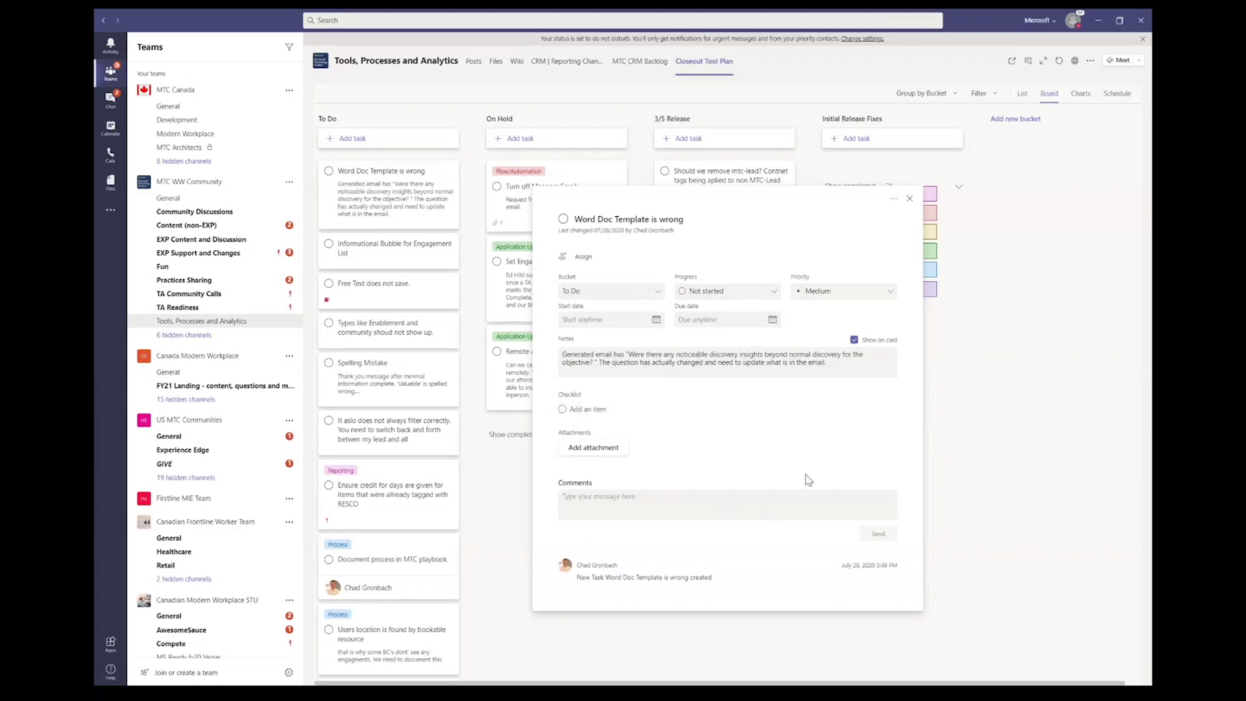
pyautogui.click(911, 200)
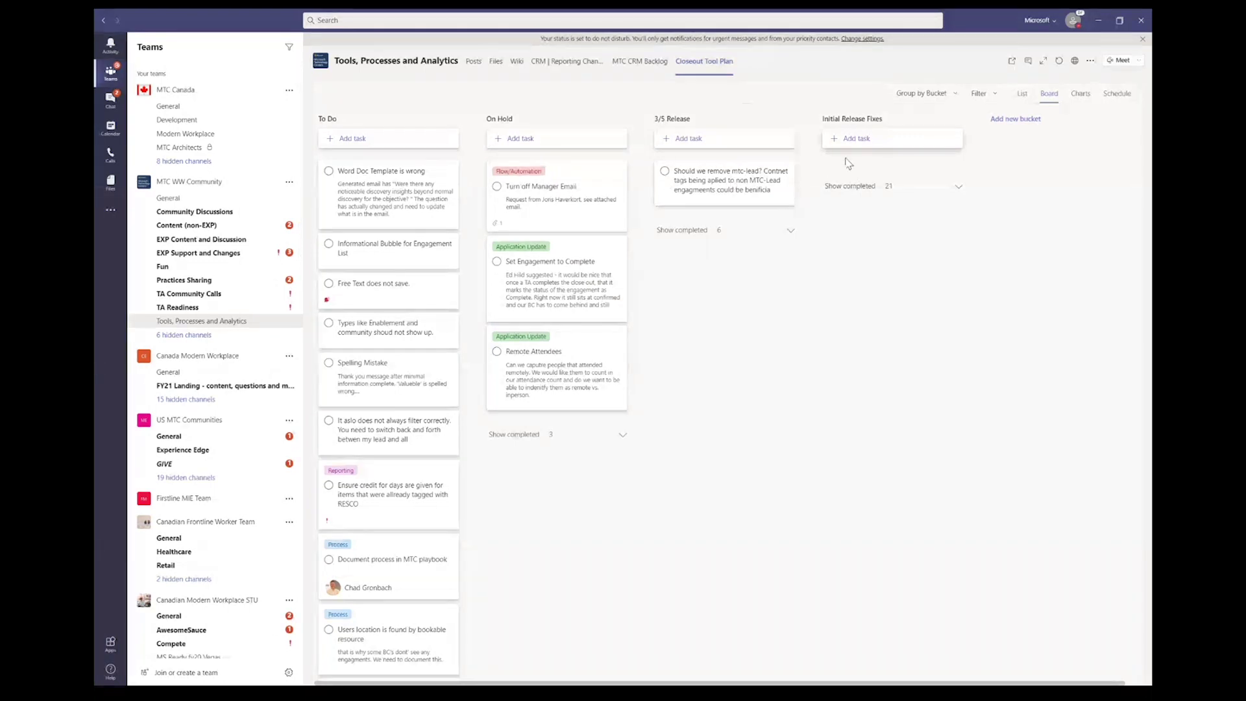
pyautogui.moveTo(531, 258); pyautogui.dragTo(500, 247)
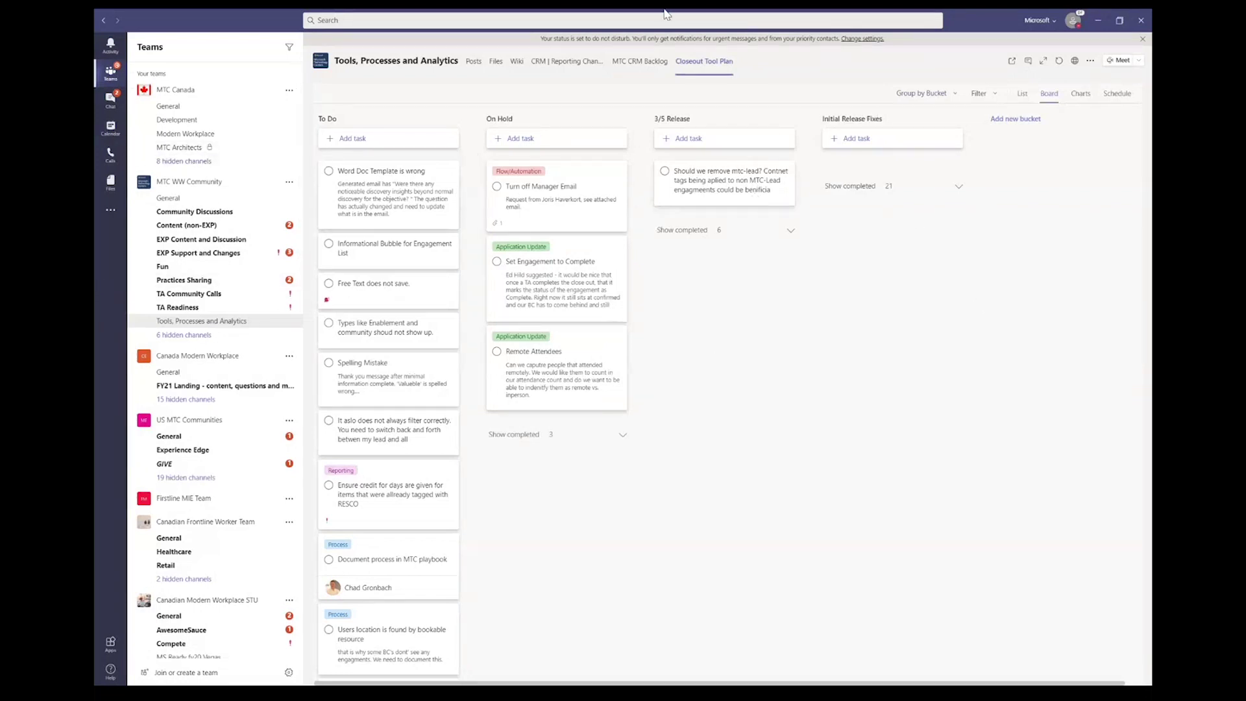
# Step: Open the BMO PowerApps + PowerAutomate General channel and bring up the Add a tab app choices
pyautogui.scroll(-15, 208, 633)
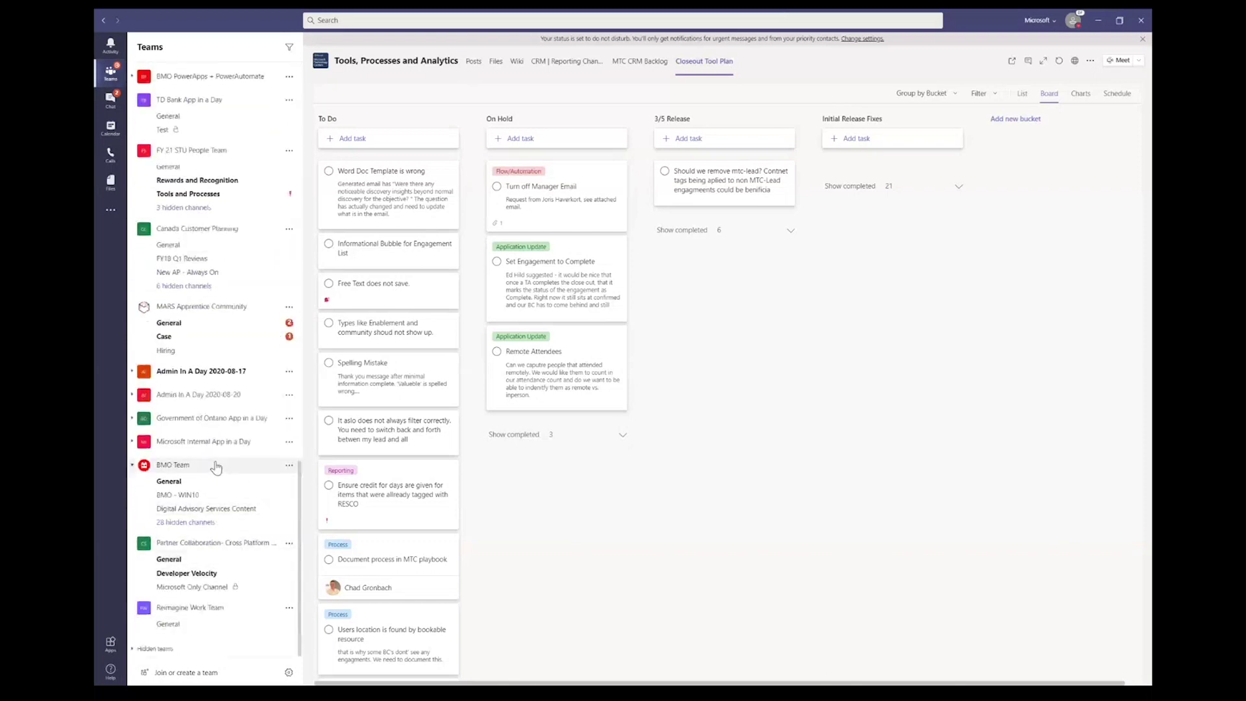
pyautogui.scroll(5, 193, 298)
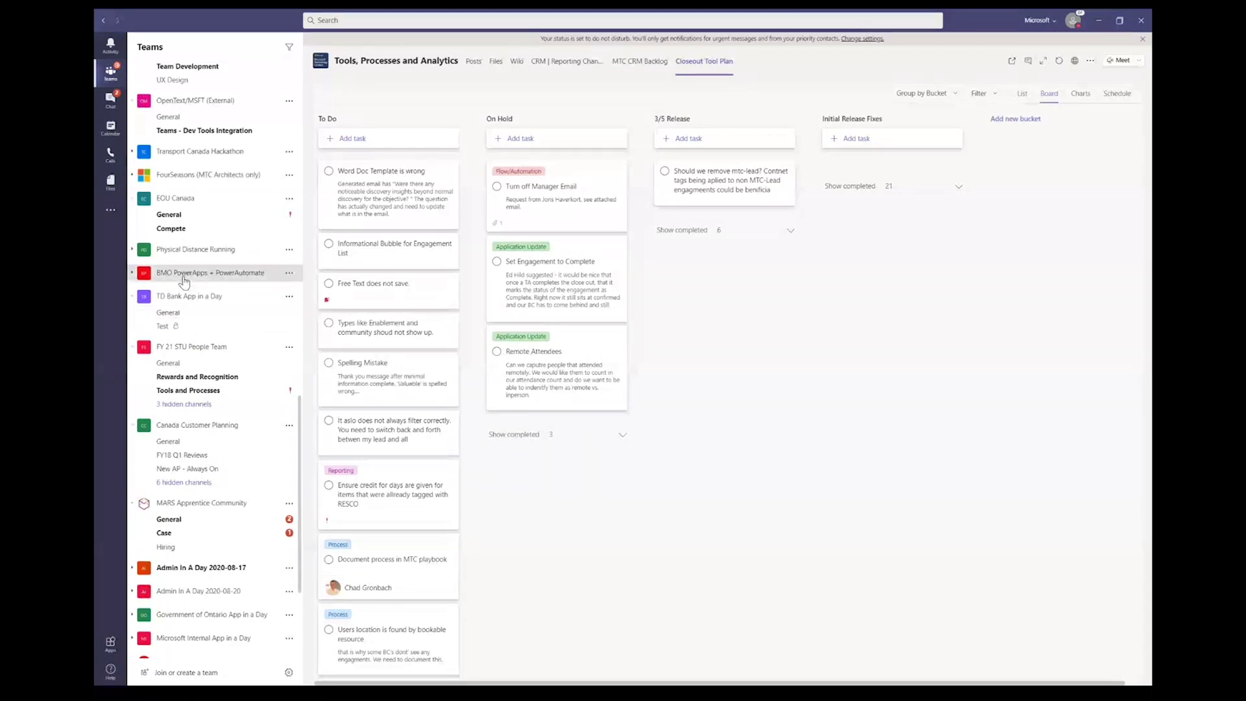
pyautogui.click(183, 278)
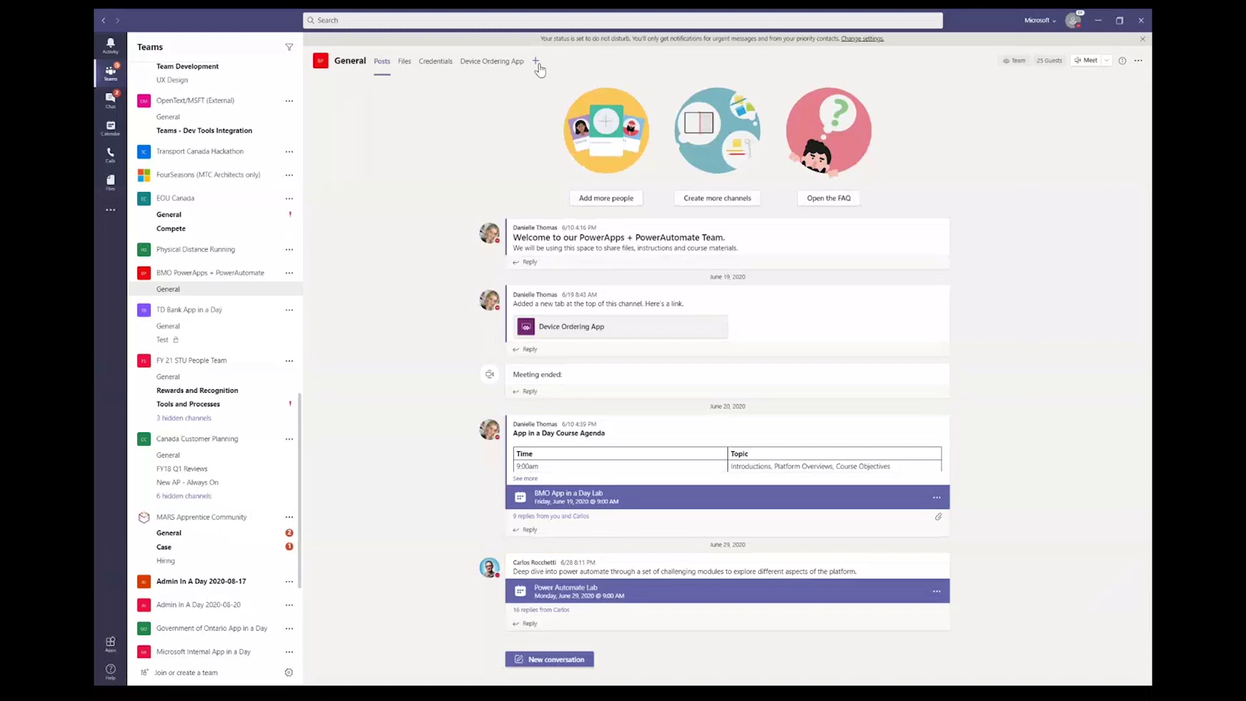
pyautogui.click(536, 61)
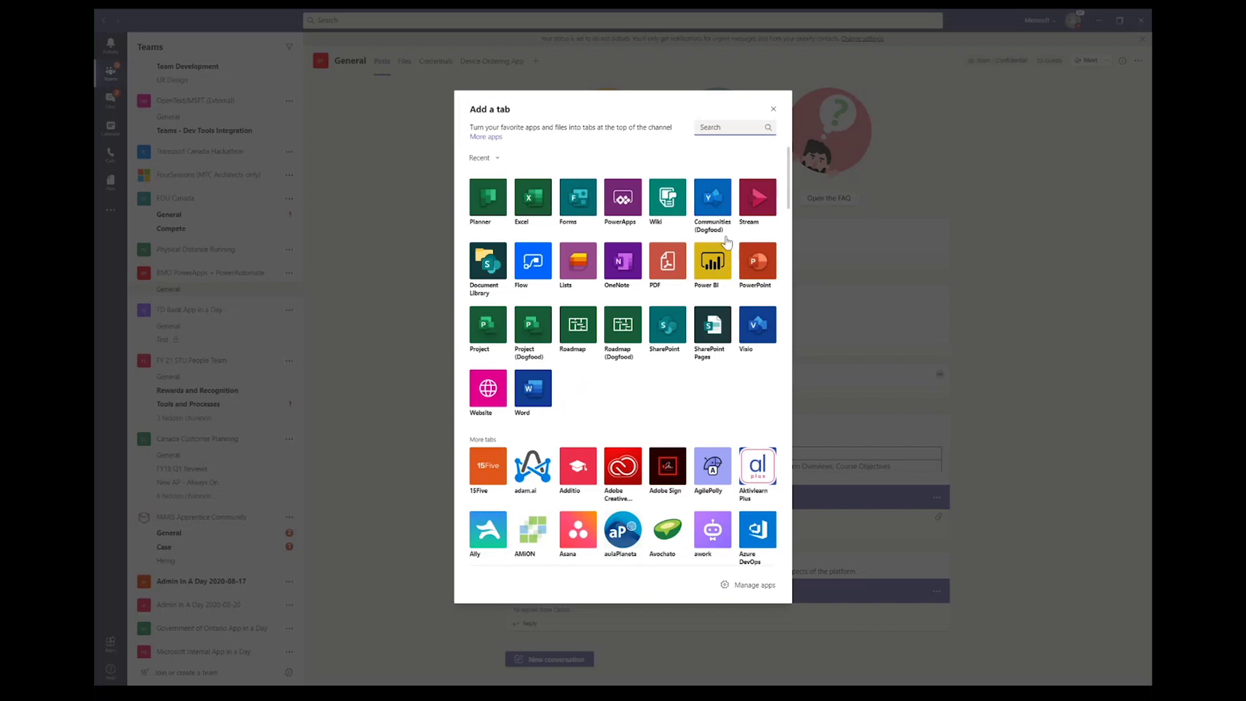
# Step: Scroll through the Add a tab app grid to the bottom and back up
pyautogui.scroll(-6, 703, 414)
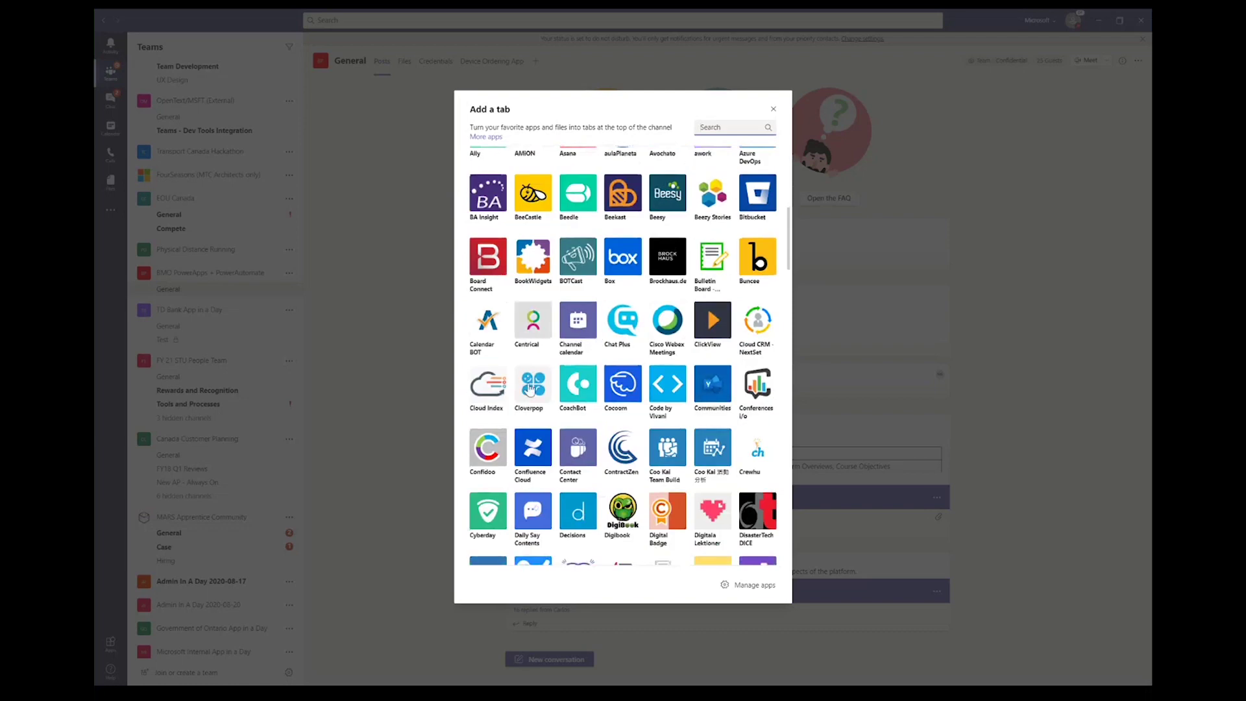
pyautogui.scroll(-2, 568, 338)
pyautogui.scroll(-20, 568, 338)
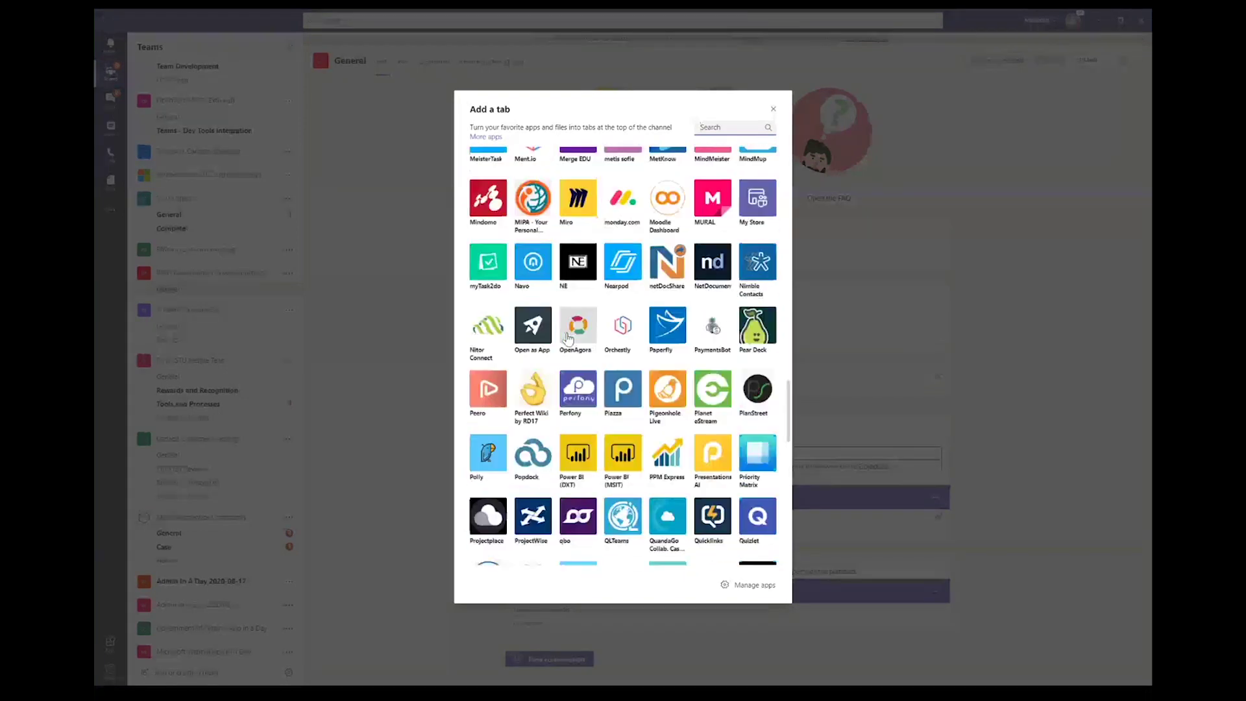
pyautogui.scroll(-5, 568, 338)
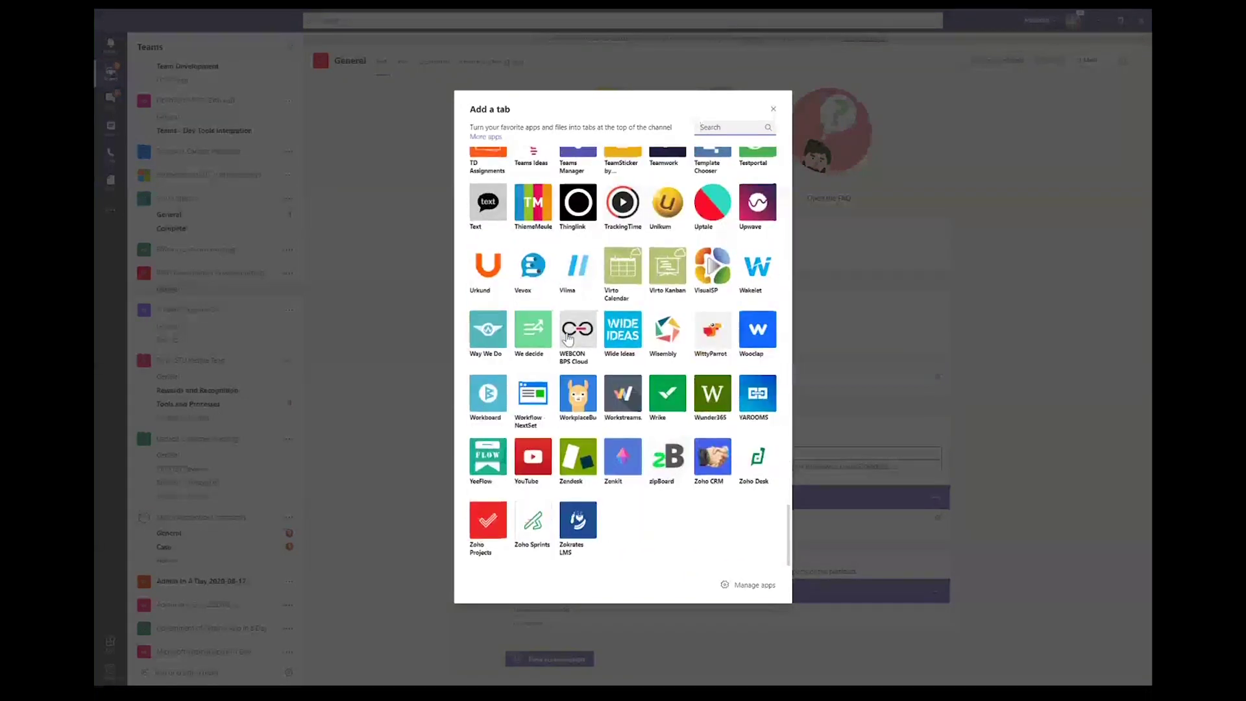
pyautogui.scroll(10, 567, 338)
pyautogui.scroll(20, 635, 527)
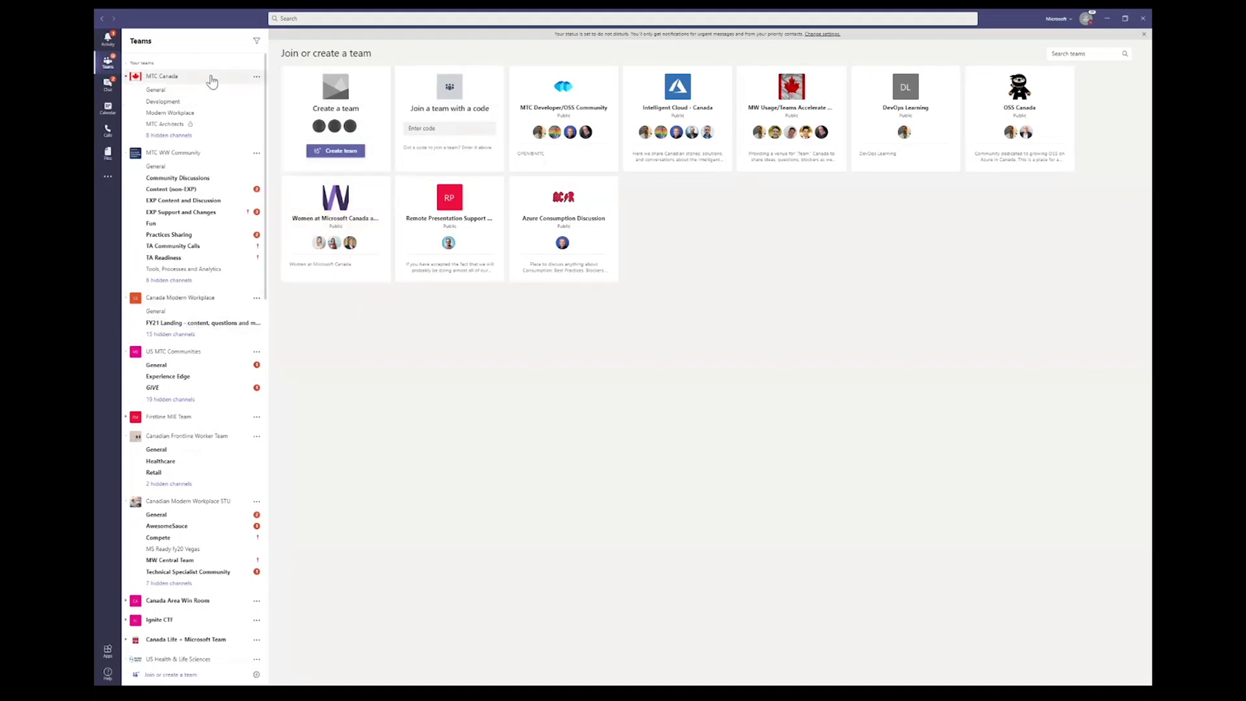
# Step: Open the full Apps catalog from the more-apps menu and filter it to Project management
pyautogui.click(108, 175)
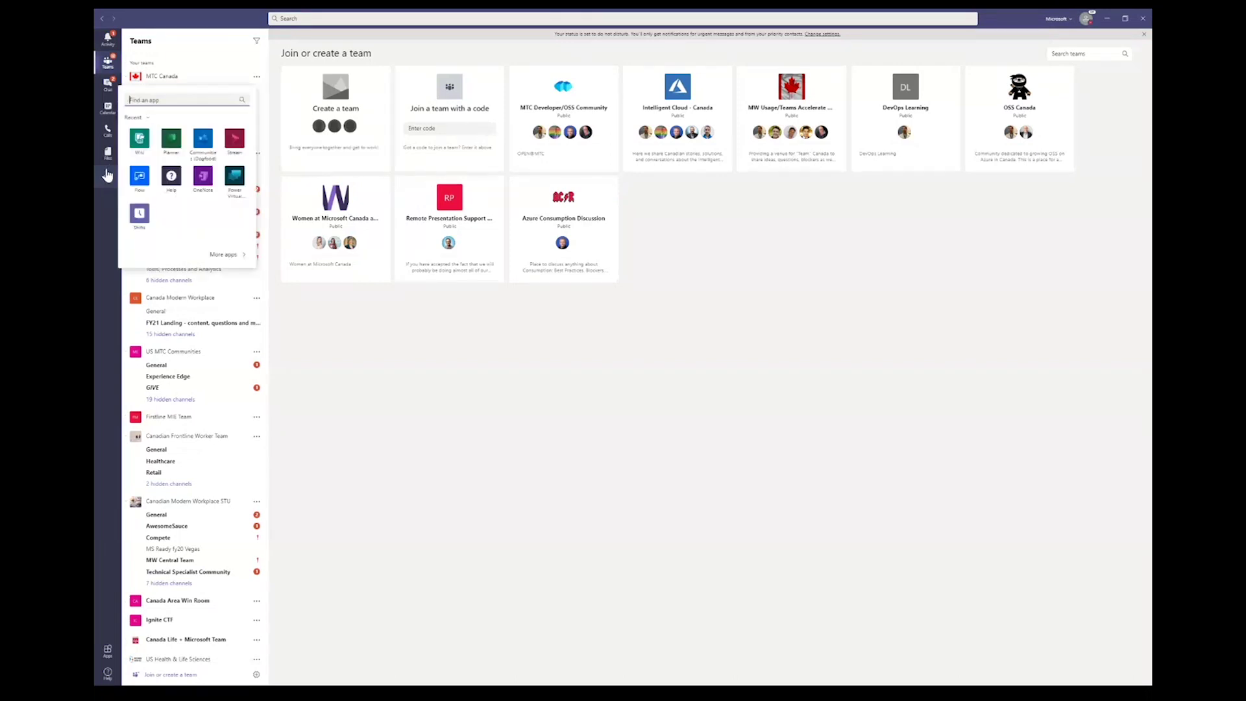
pyautogui.click(107, 652)
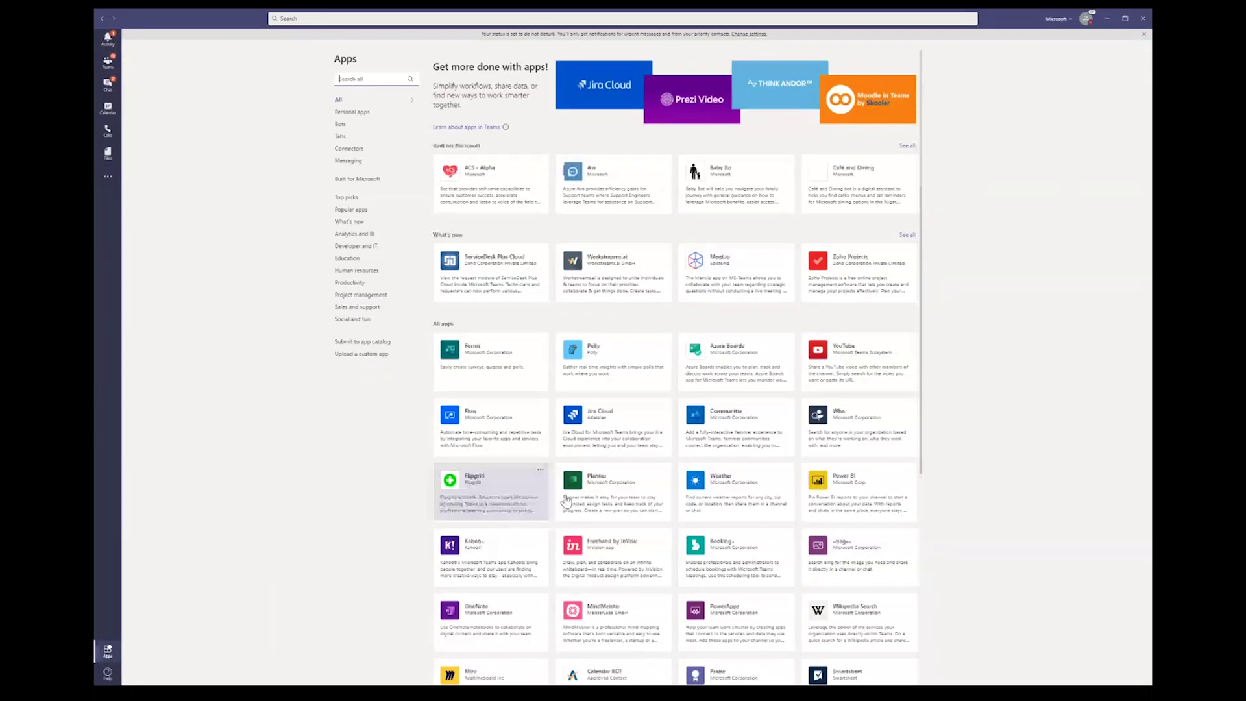
pyautogui.scroll(-5, 566, 501)
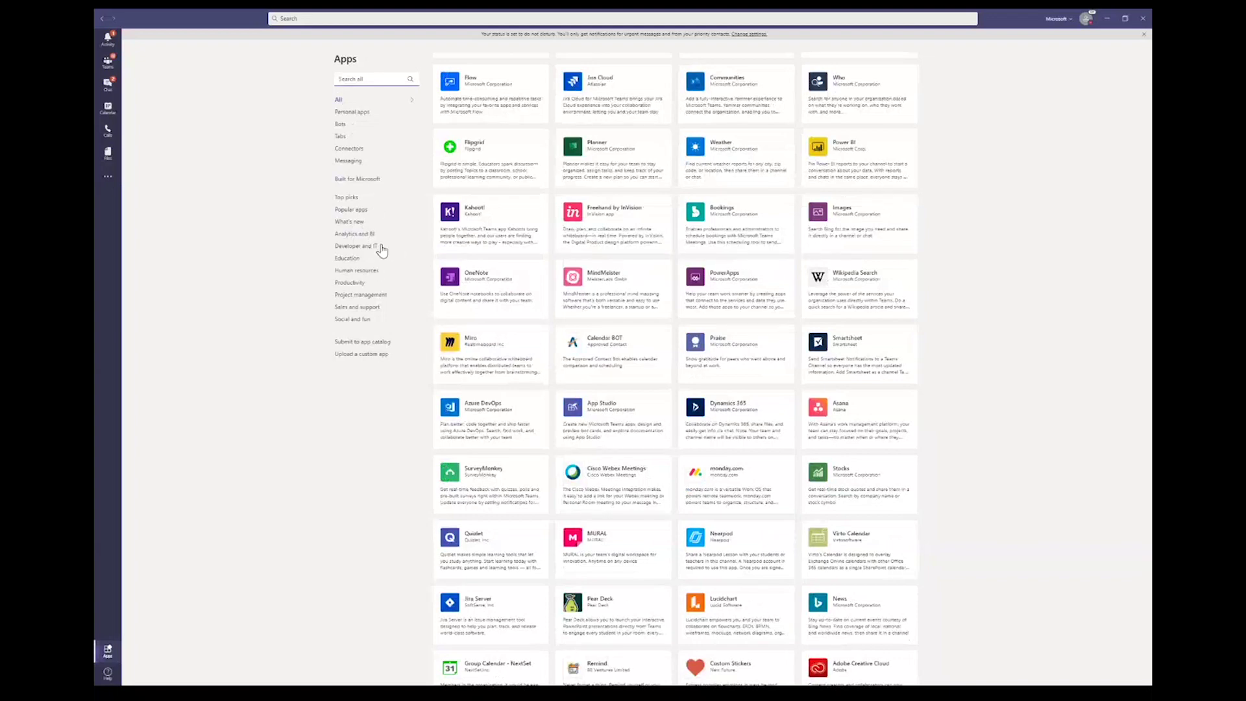
pyautogui.click(370, 296)
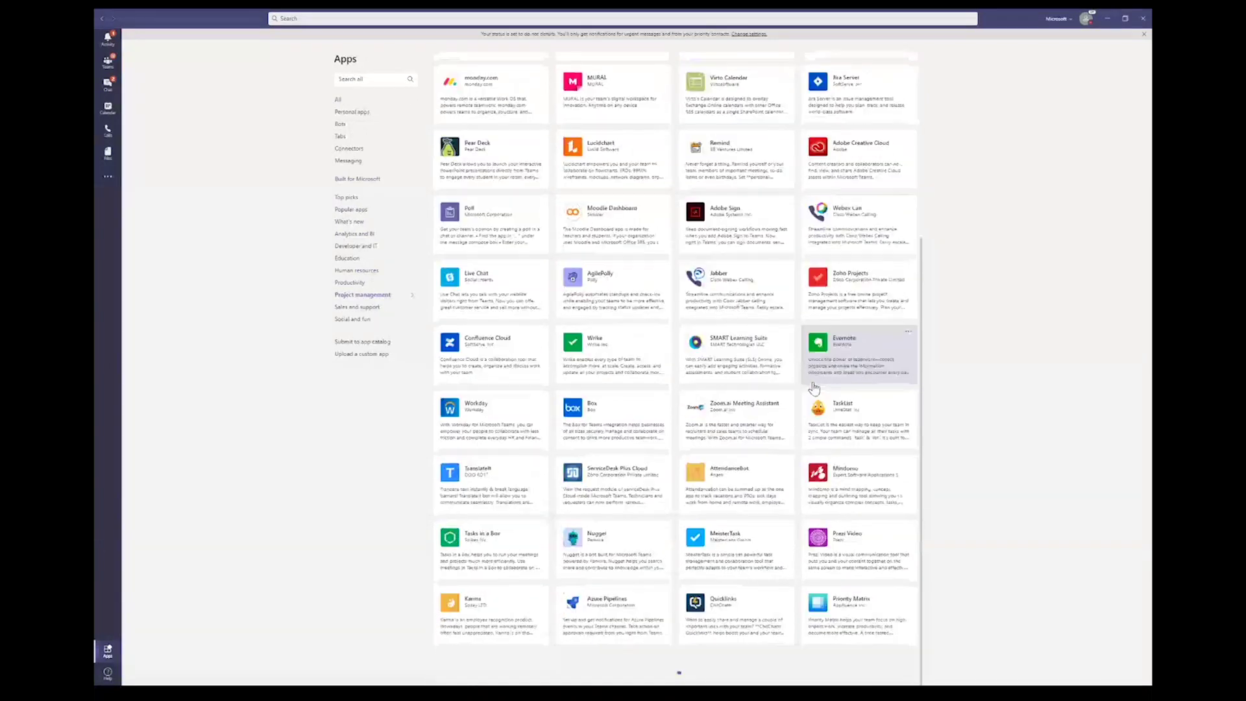
pyautogui.scroll(-5, 781, 507)
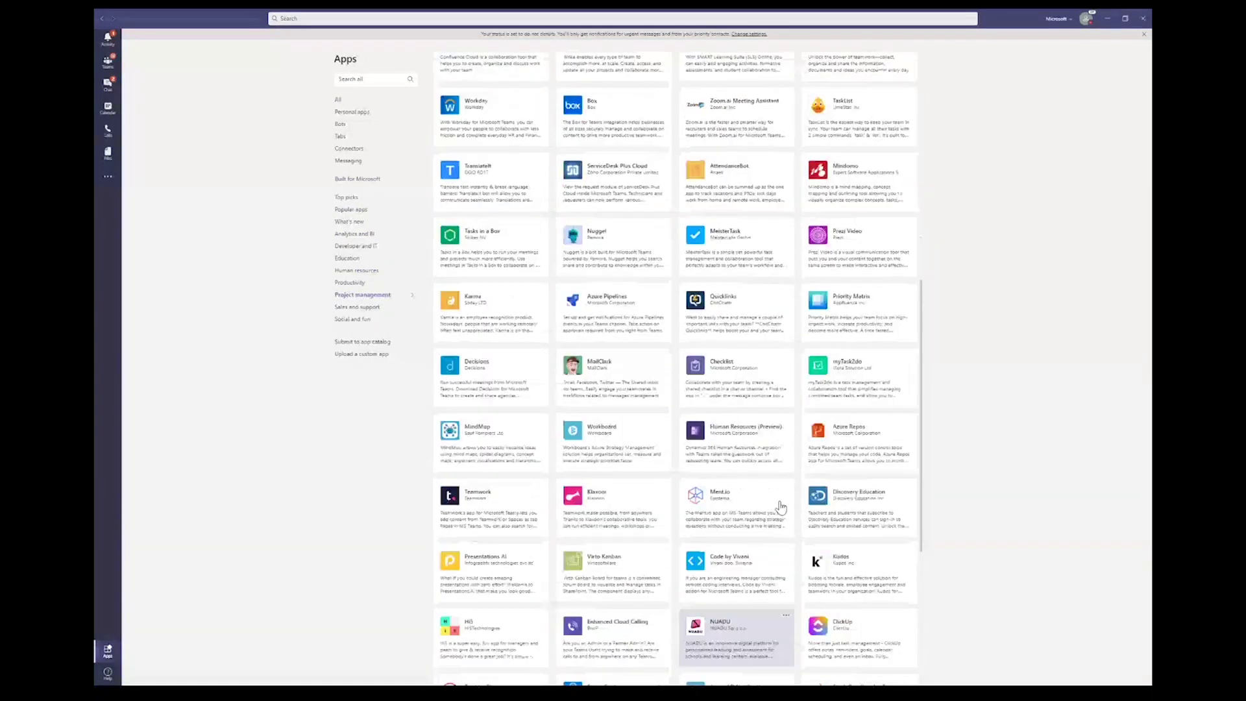
pyautogui.scroll(9, 781, 507)
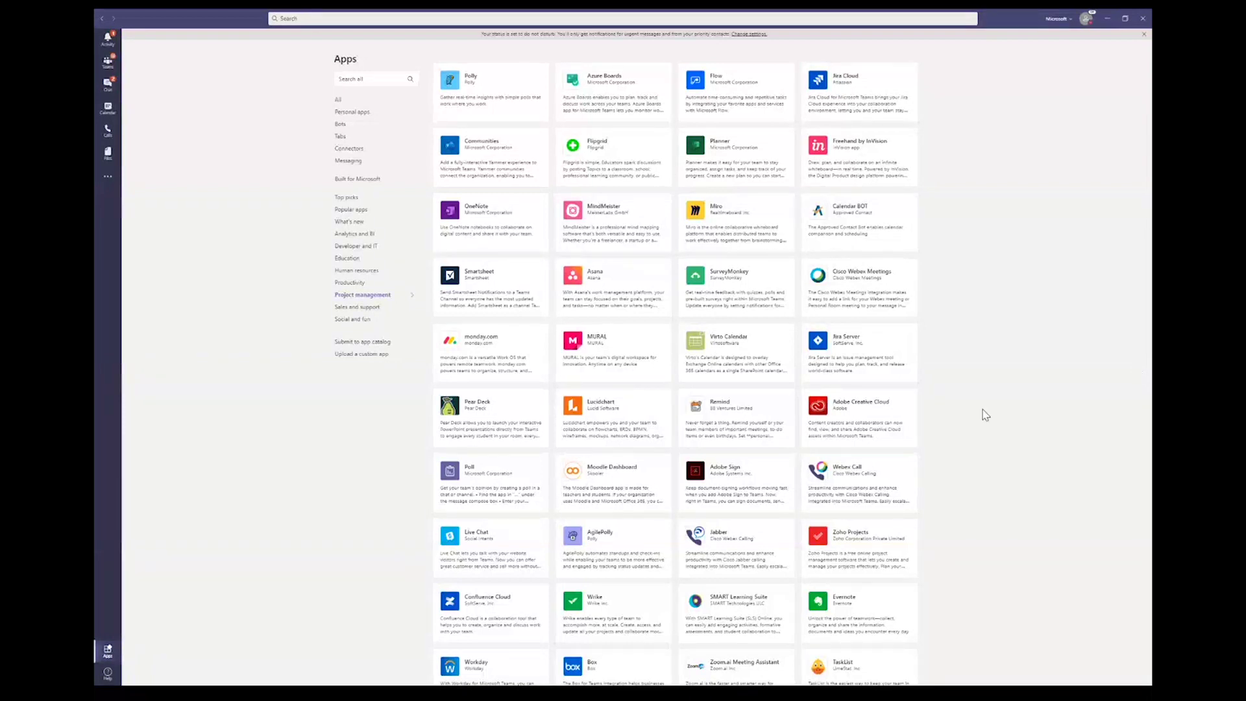
# Step: View the Submit to app catalog page, selecting and then deselecting its description text
pyautogui.click(351, 343)
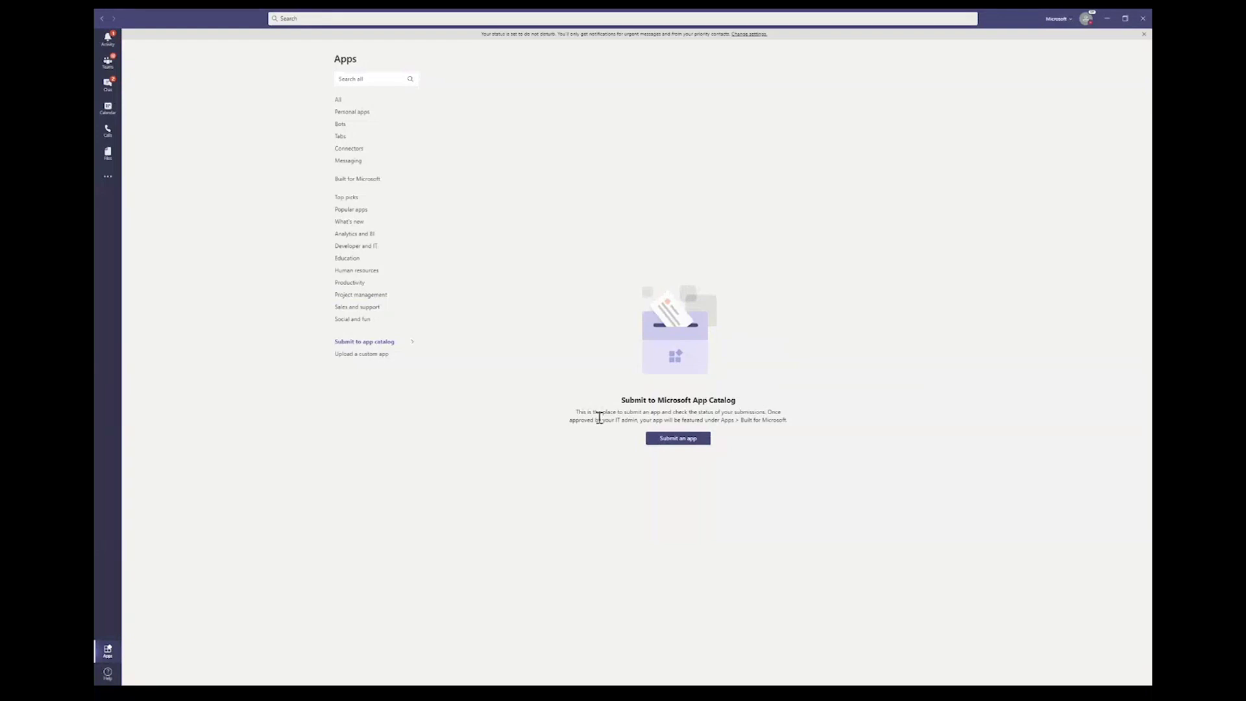
pyautogui.moveTo(584, 411); pyautogui.dragTo(801, 425)
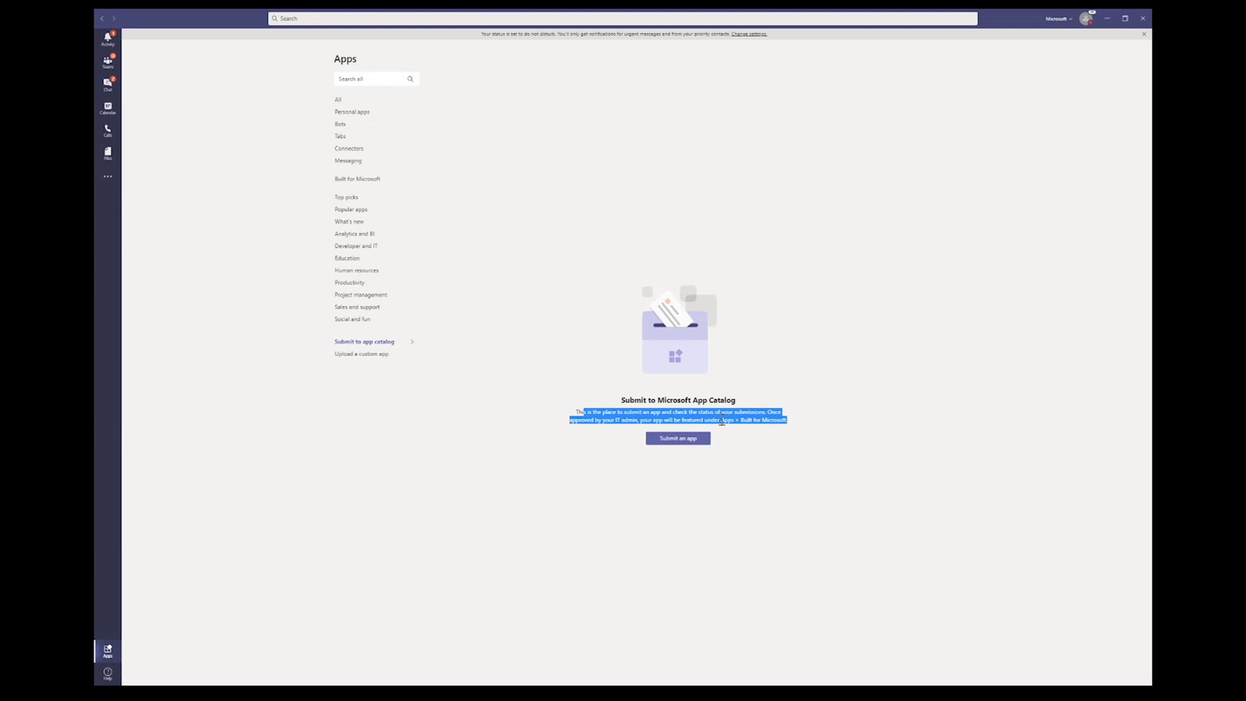
pyautogui.click(561, 436)
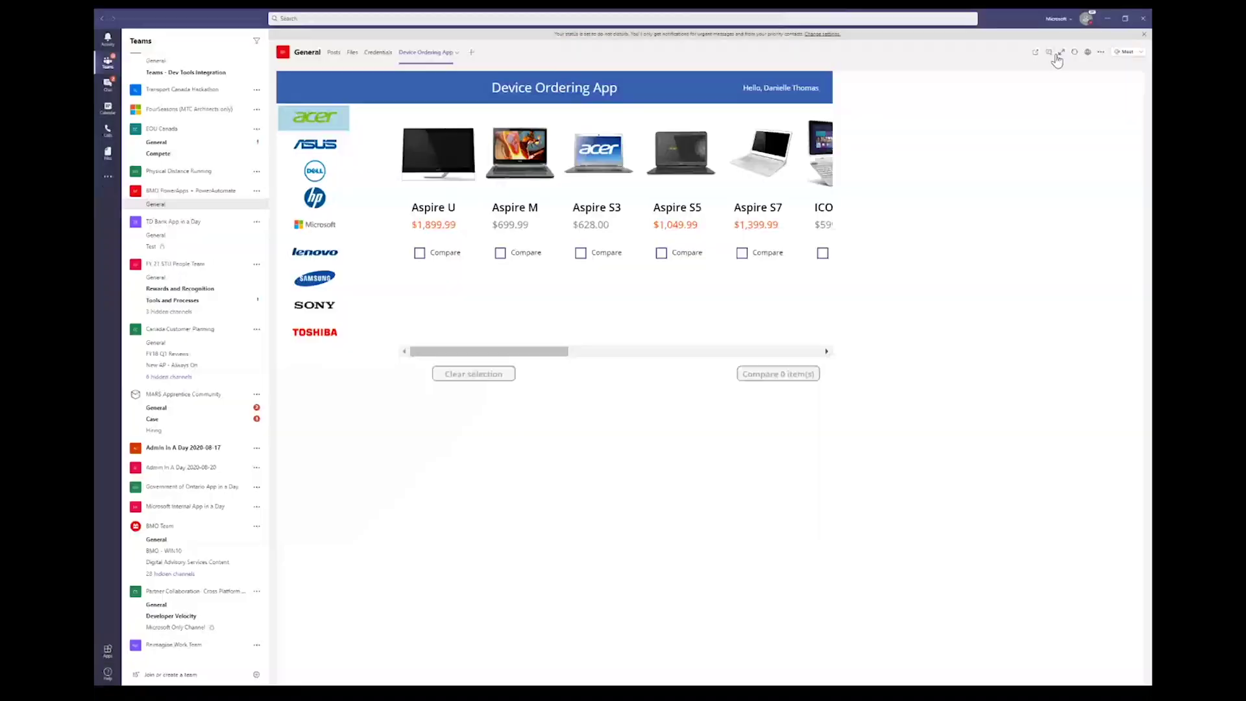
# Step: Dismiss the low battery notice, shrink the Device Ordering App into the channel view, and open Start
pyautogui.click(1051, 53)
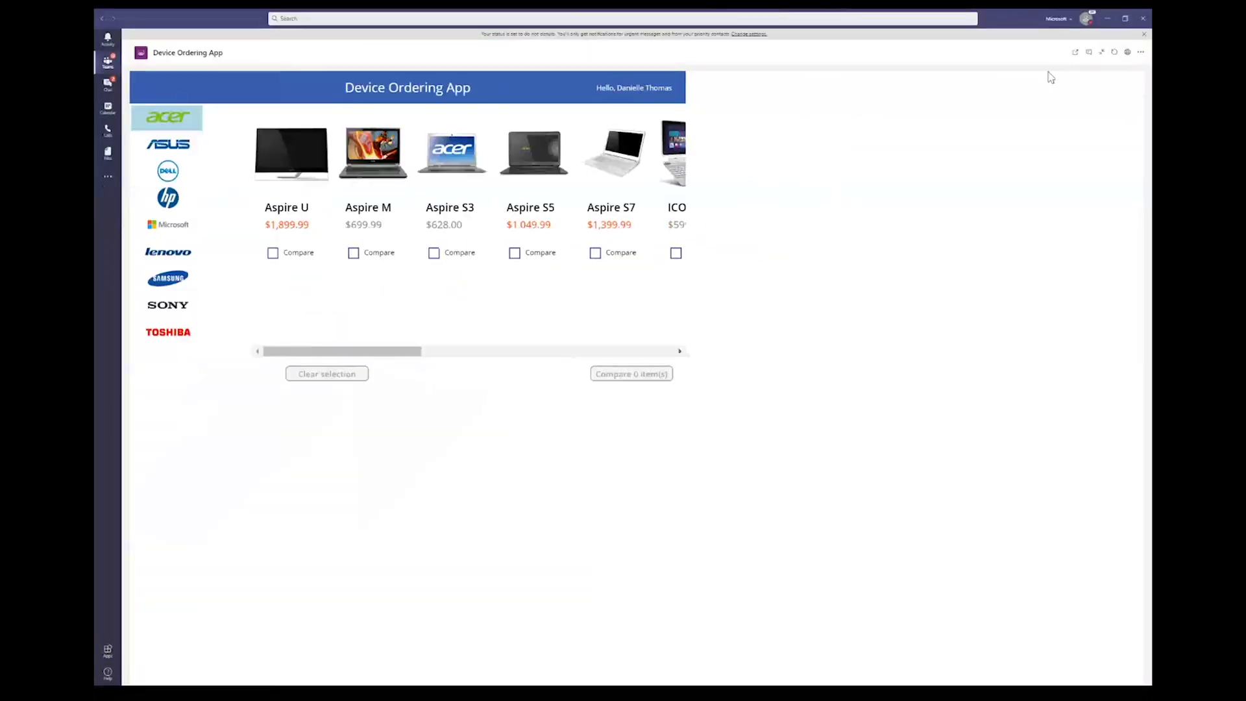
pyautogui.click(1103, 53)
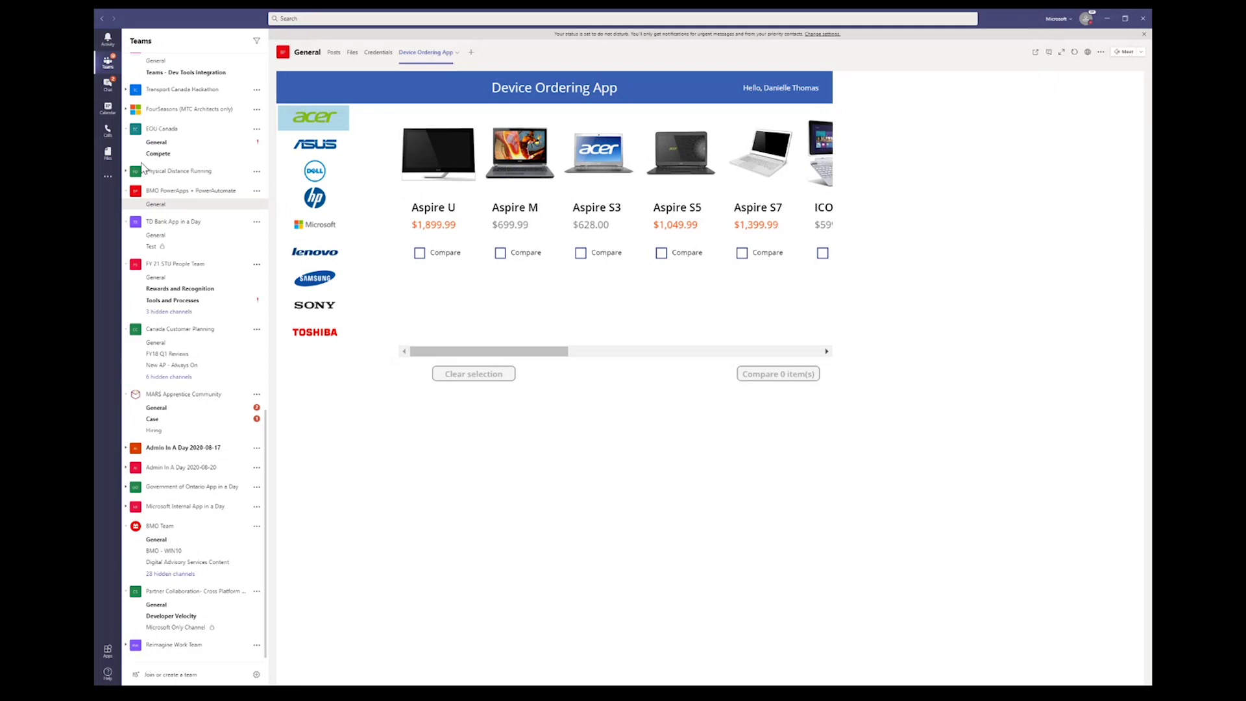
pyautogui.press('super')
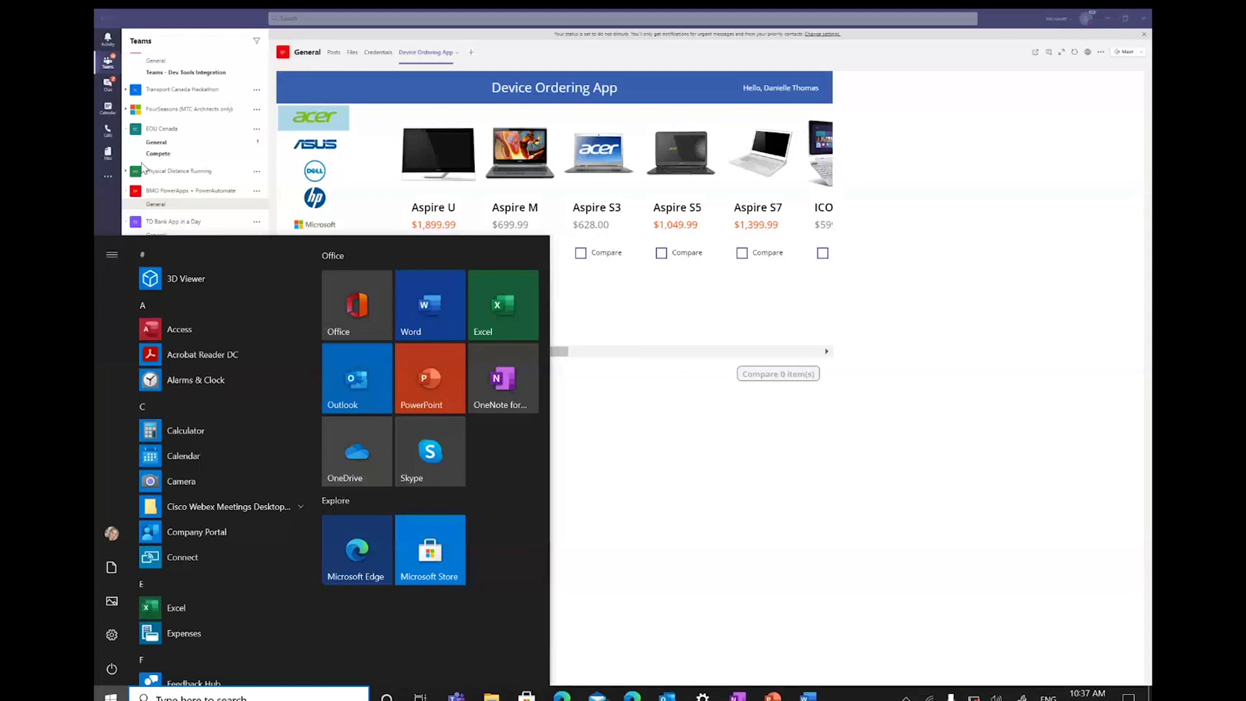
# Step: Load portal.office.com in the browser
pyautogui.click(562, 696)
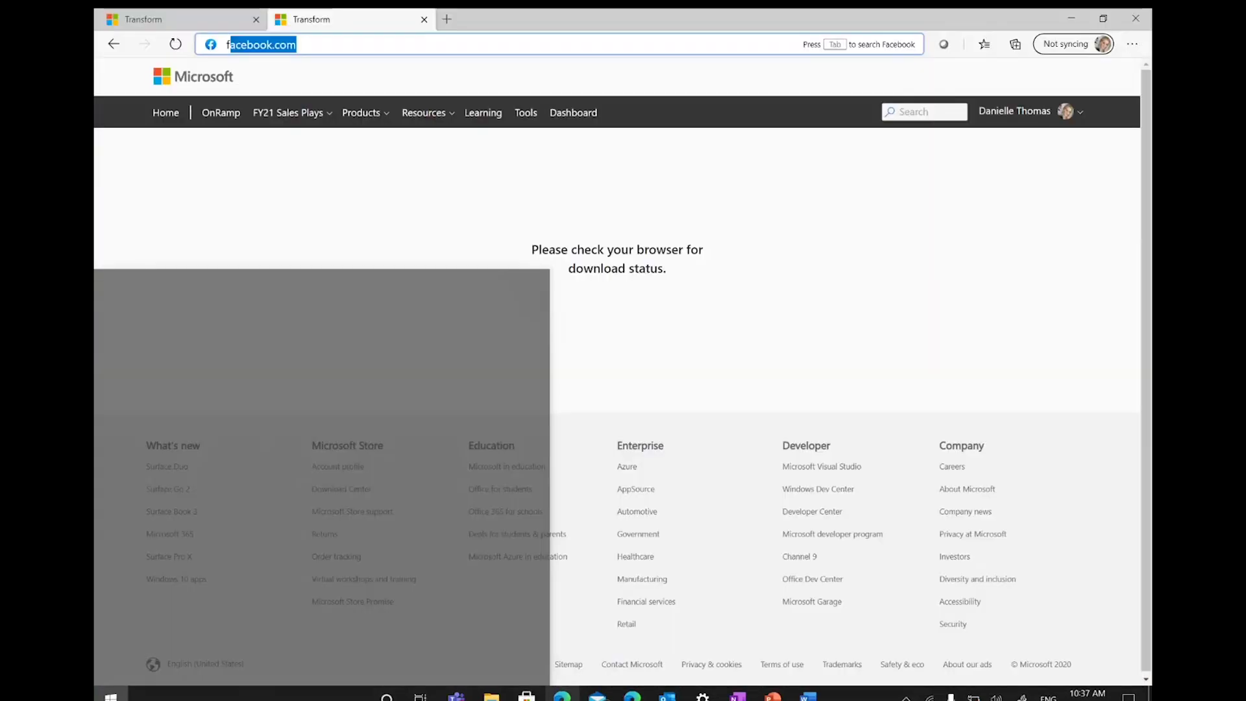
pyautogui.press('BackSpace')
pyautogui.press('BackSpace')
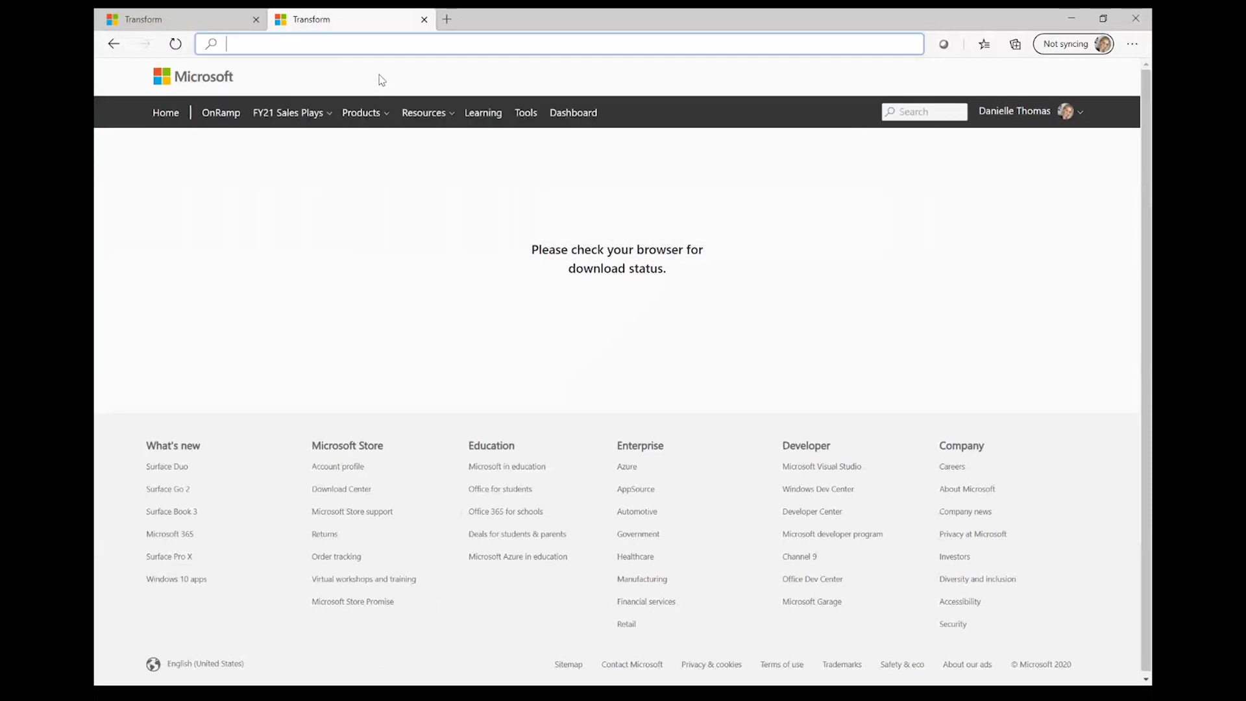
pyautogui.write('p')
pyautogui.press('Return')
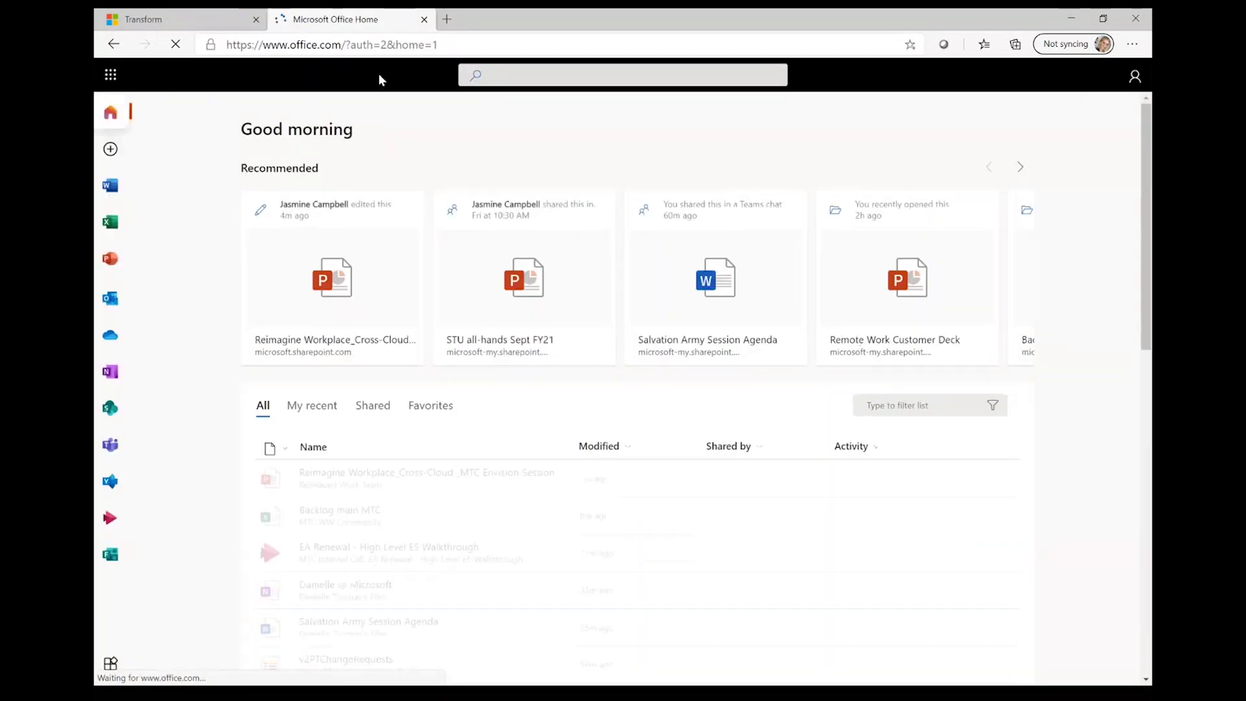
# Step: Open Dynamics 365 from the Office 365 All apps list in the app launcher
pyautogui.click(111, 77)
pyautogui.click(143, 399)
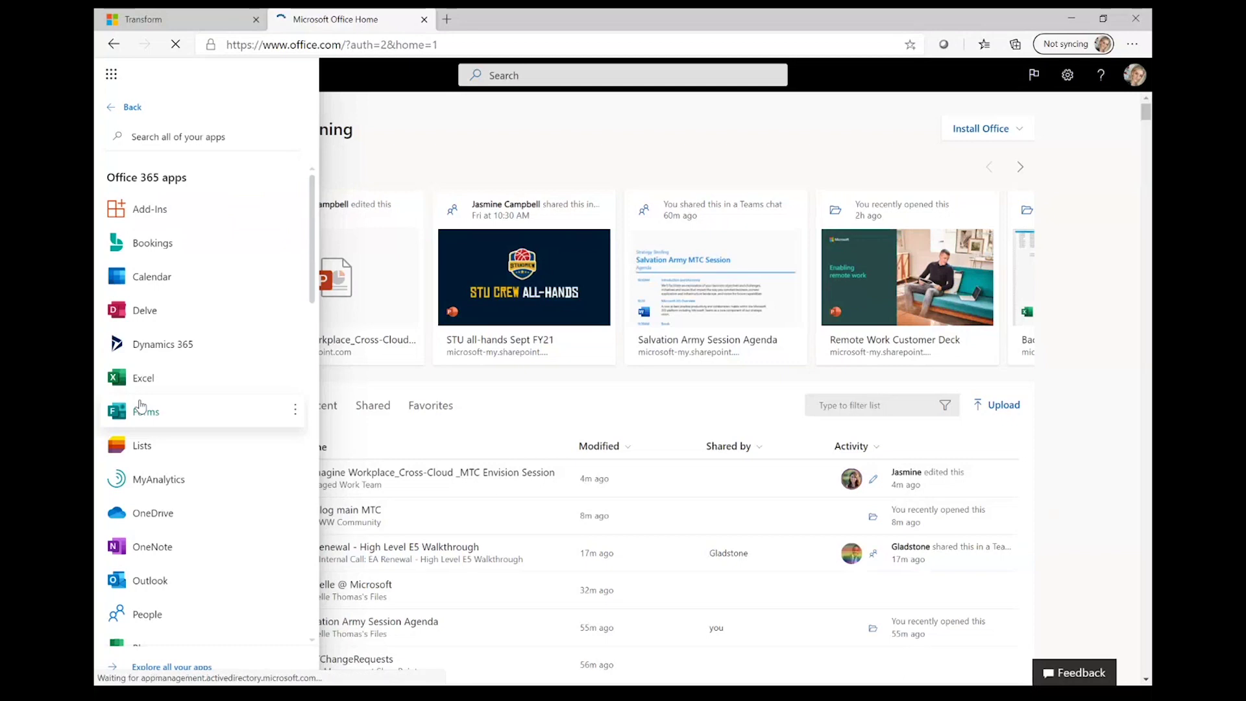
pyautogui.scroll(-8, 140, 402)
pyautogui.scroll(-6, 139, 396)
pyautogui.scroll(-5, 138, 396)
pyautogui.scroll(10, 138, 396)
pyautogui.scroll(5, 139, 396)
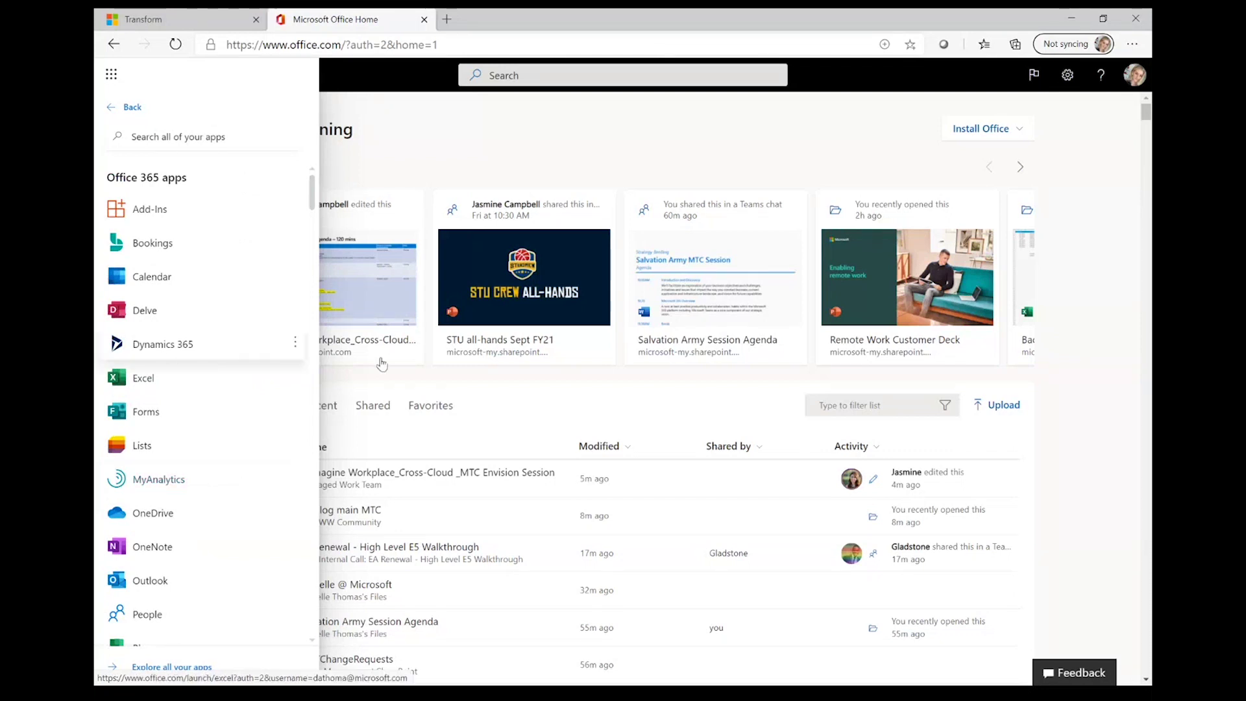
pyautogui.click(209, 359)
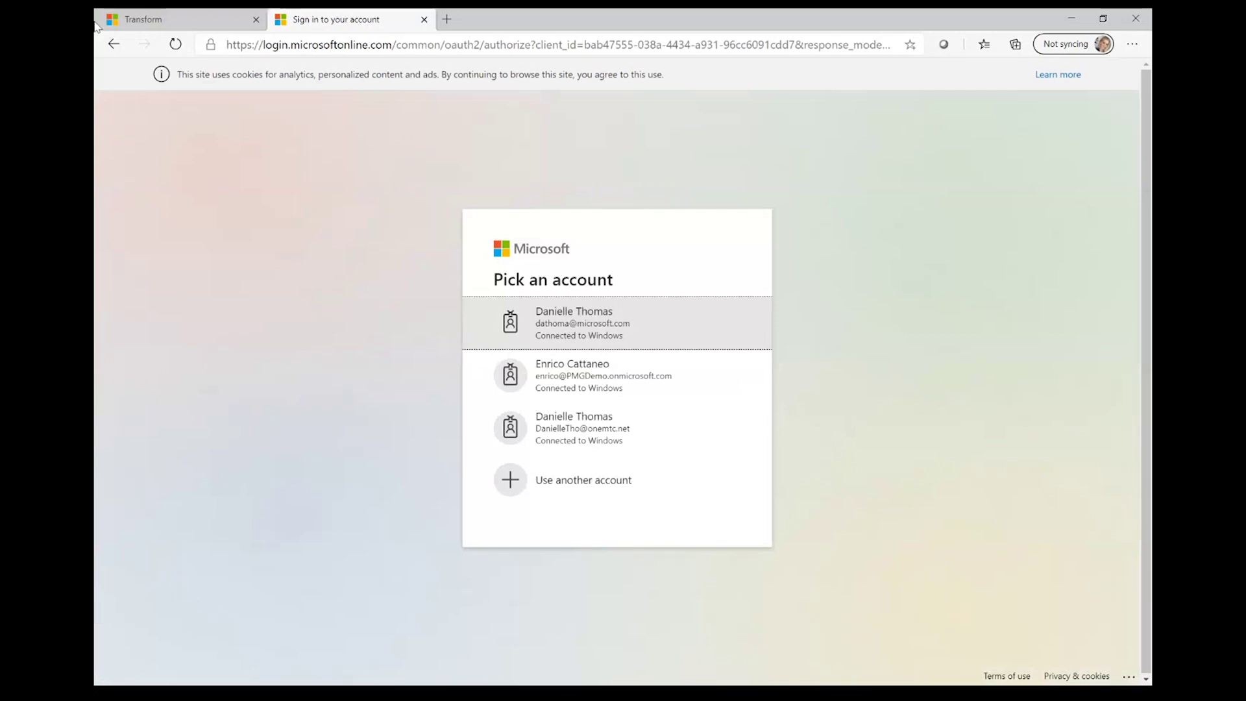
# Step: Close the Sign in tab and bring the Teams window back to the front
pyautogui.click(425, 20)
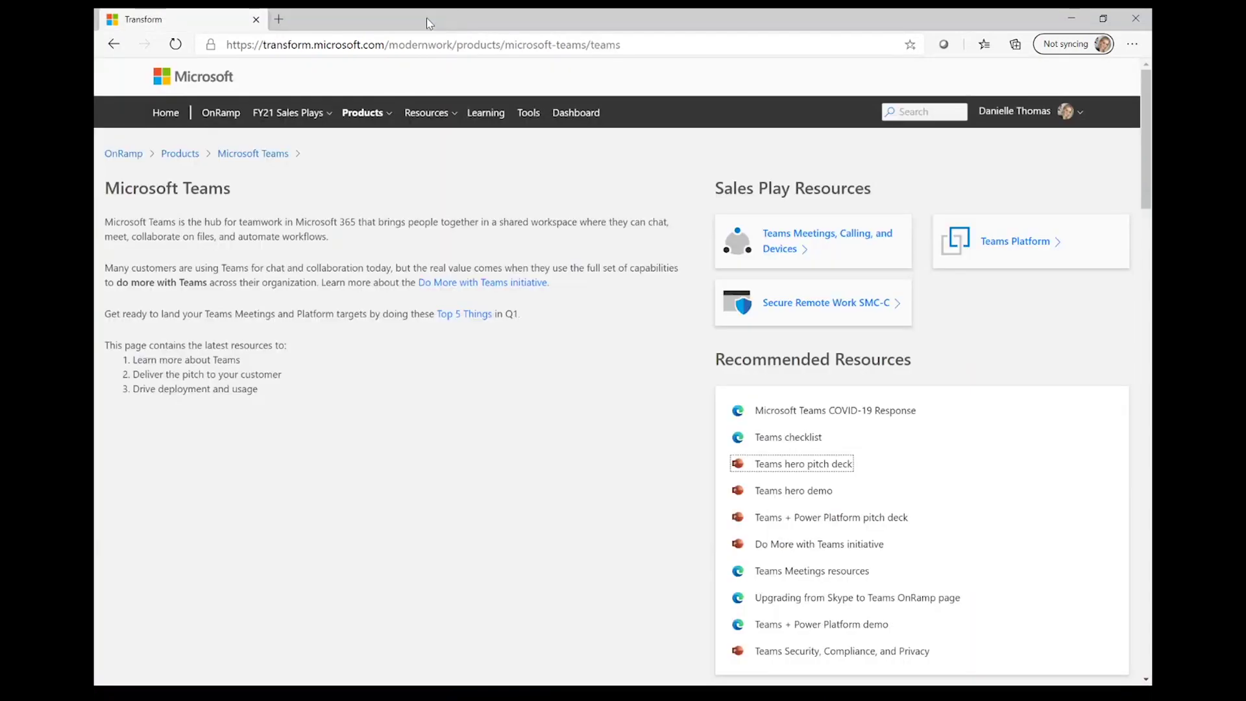
pyautogui.press('super')
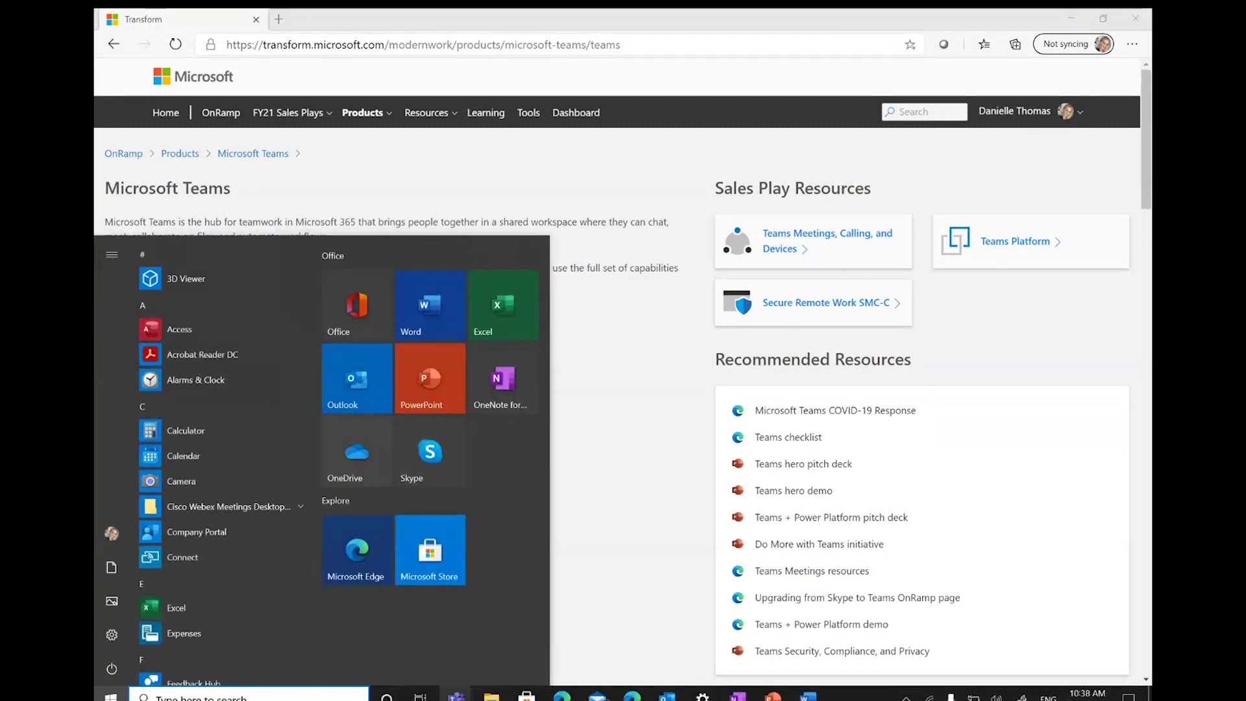
pyautogui.moveTo(456, 695)
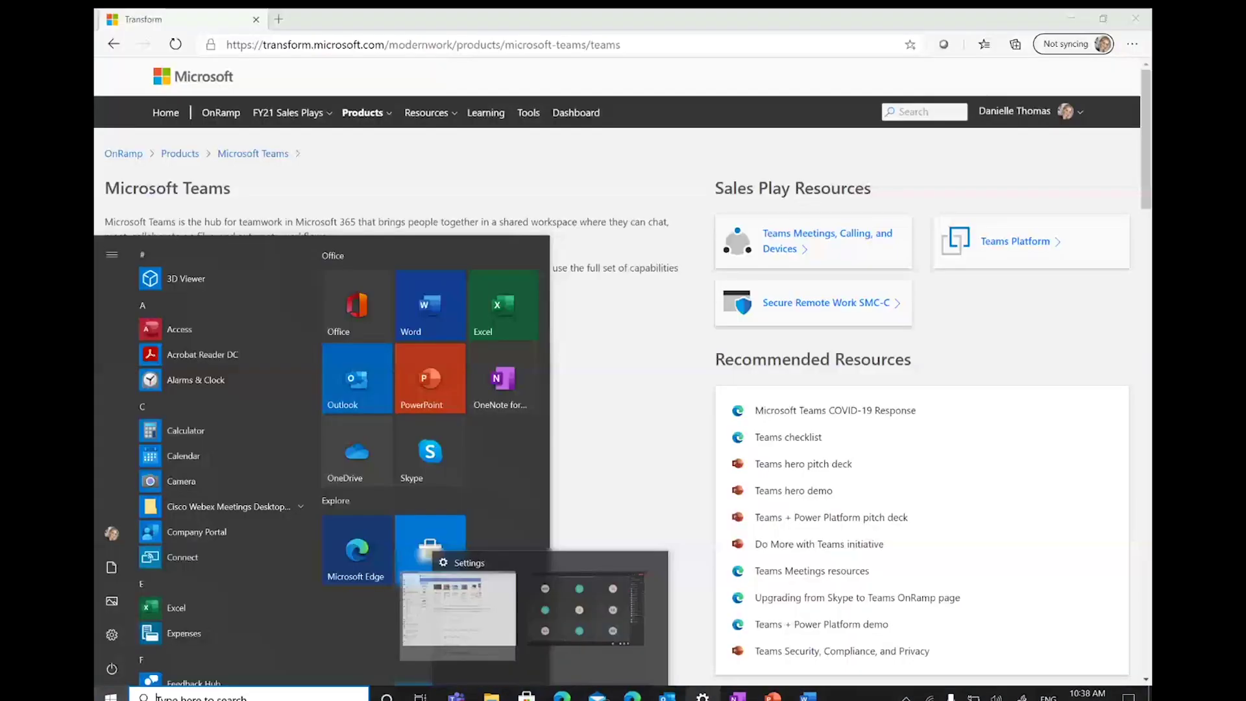
pyautogui.moveTo(667, 694)
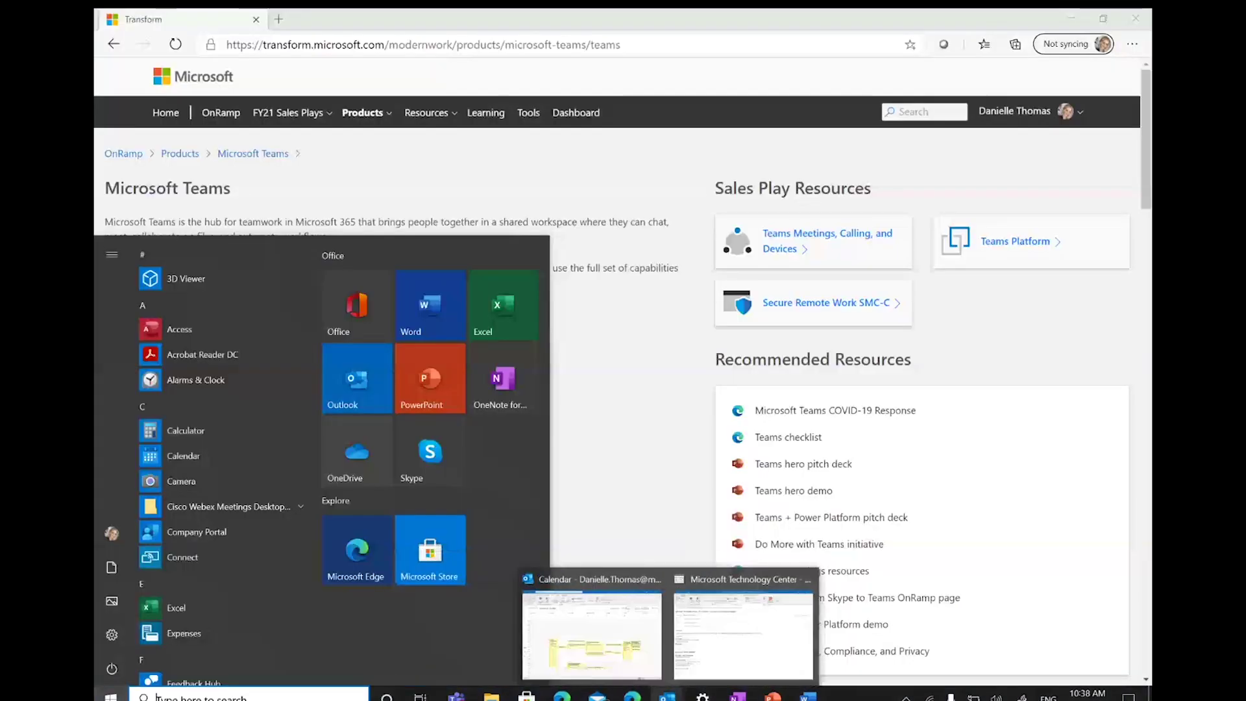
pyautogui.moveTo(772, 696)
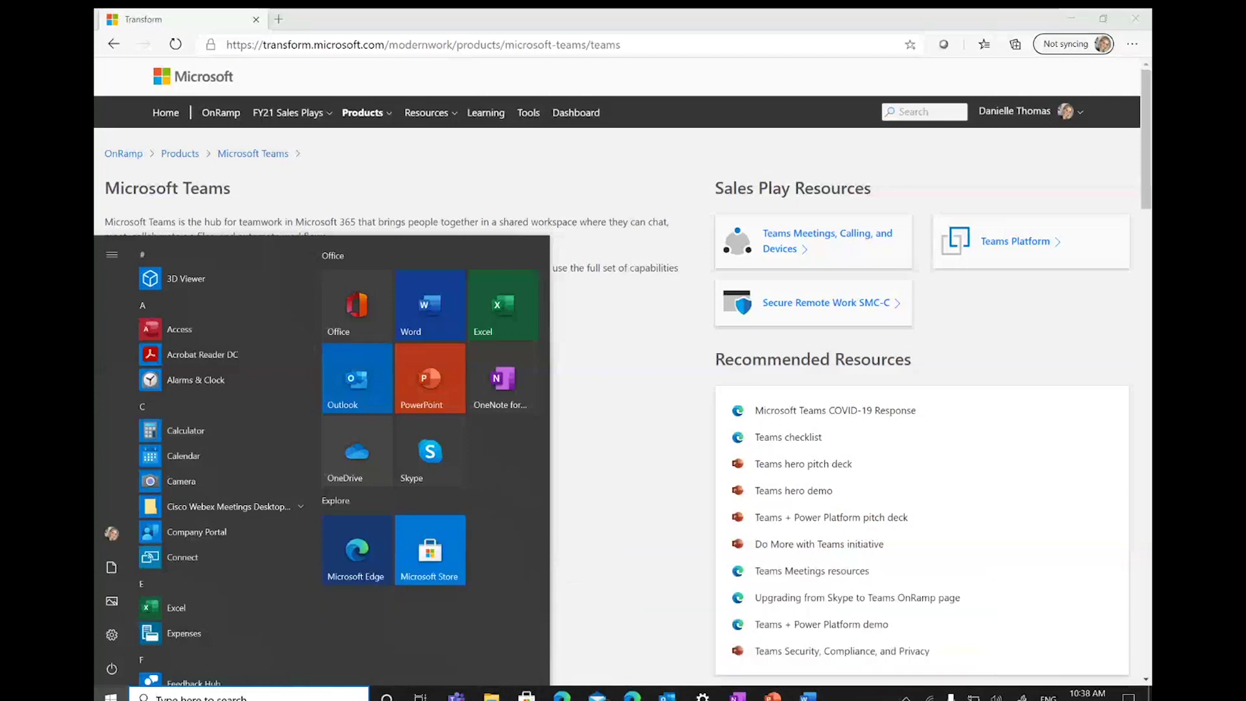
pyautogui.click(376, 613)
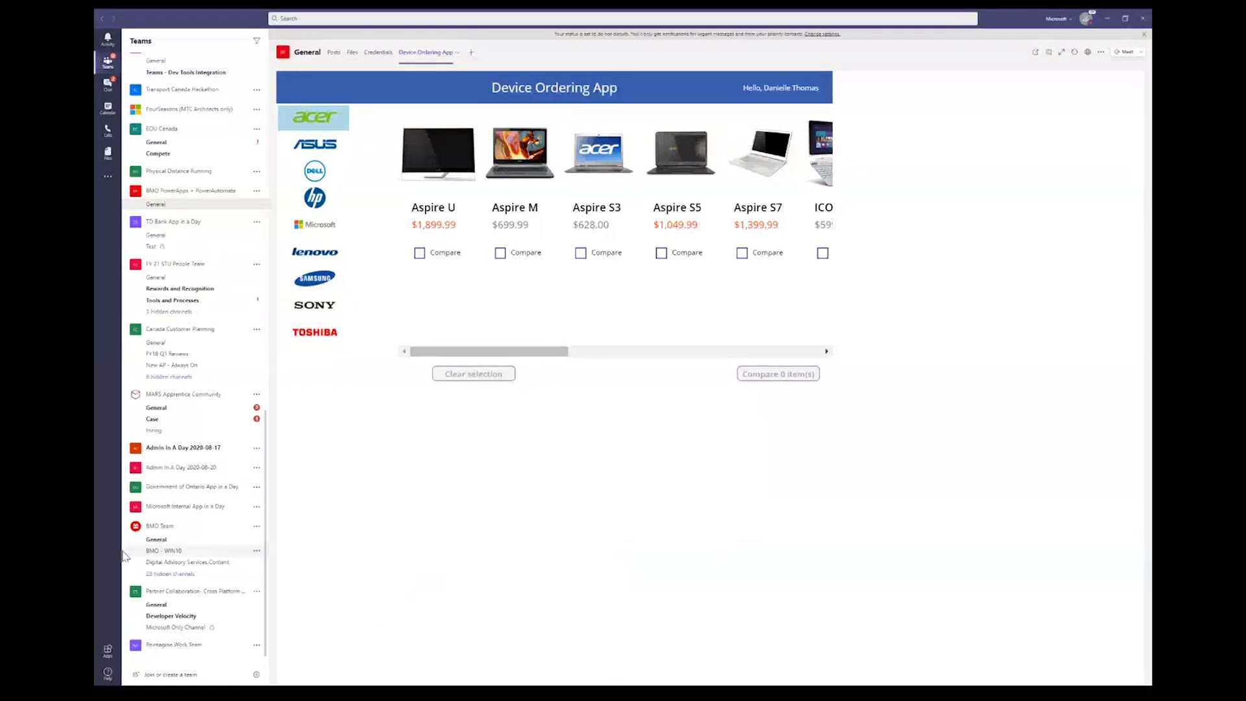
# Step: Search the Teams app catalog for 'monday', then head back toward the channel's ordering app
pyautogui.click(109, 655)
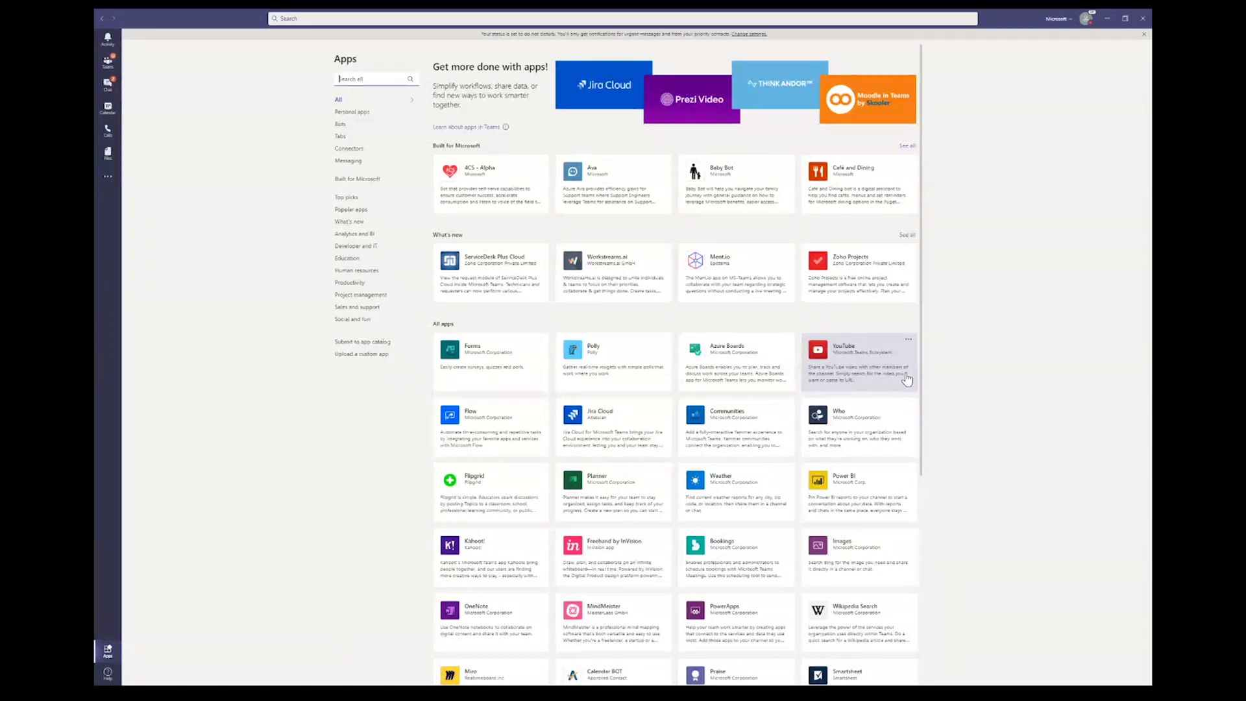
pyautogui.write('monday')
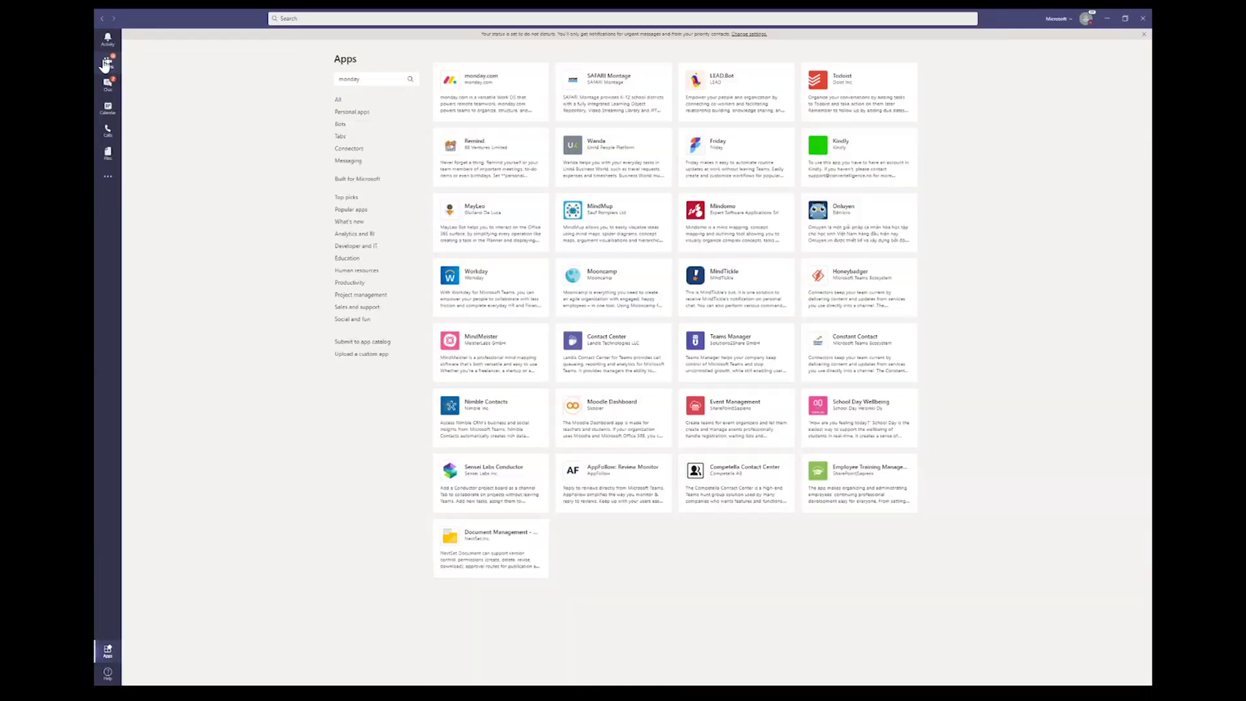
pyautogui.click(105, 63)
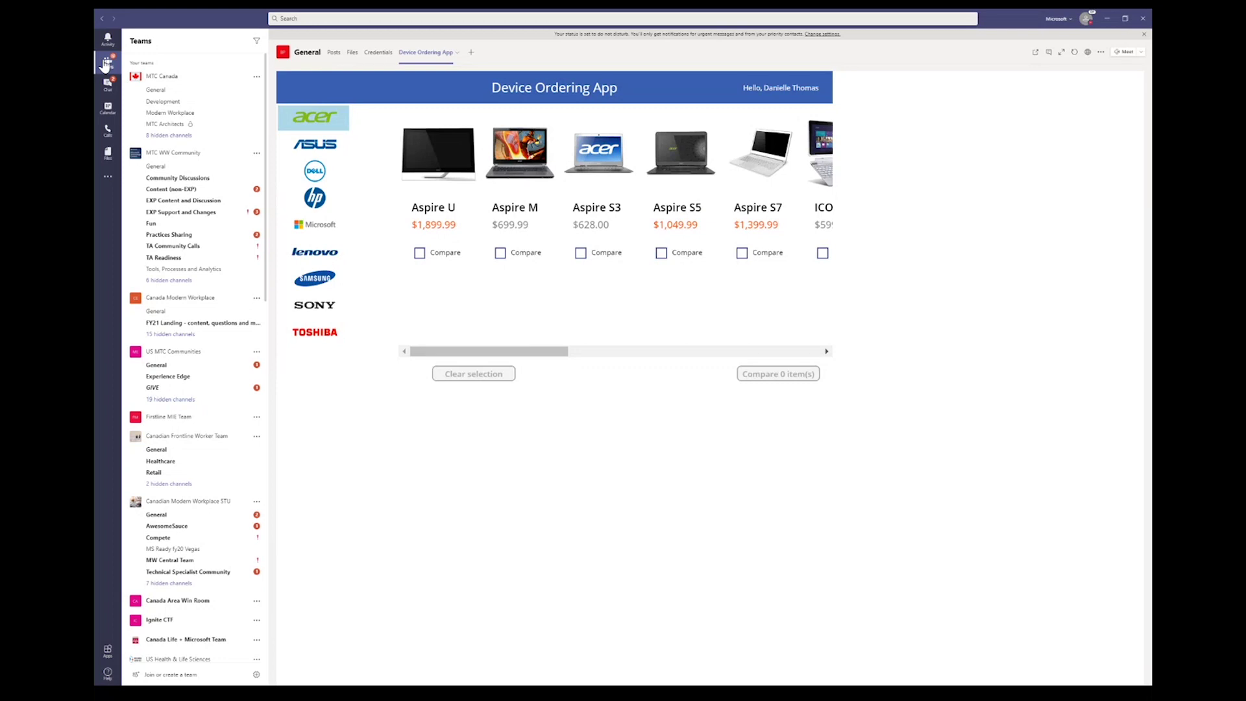
# Step: Dismiss the Start menu and browse Microsoft, Samsung and ASUS devices, ending on Microsoft Surfaces
pyautogui.press('super')
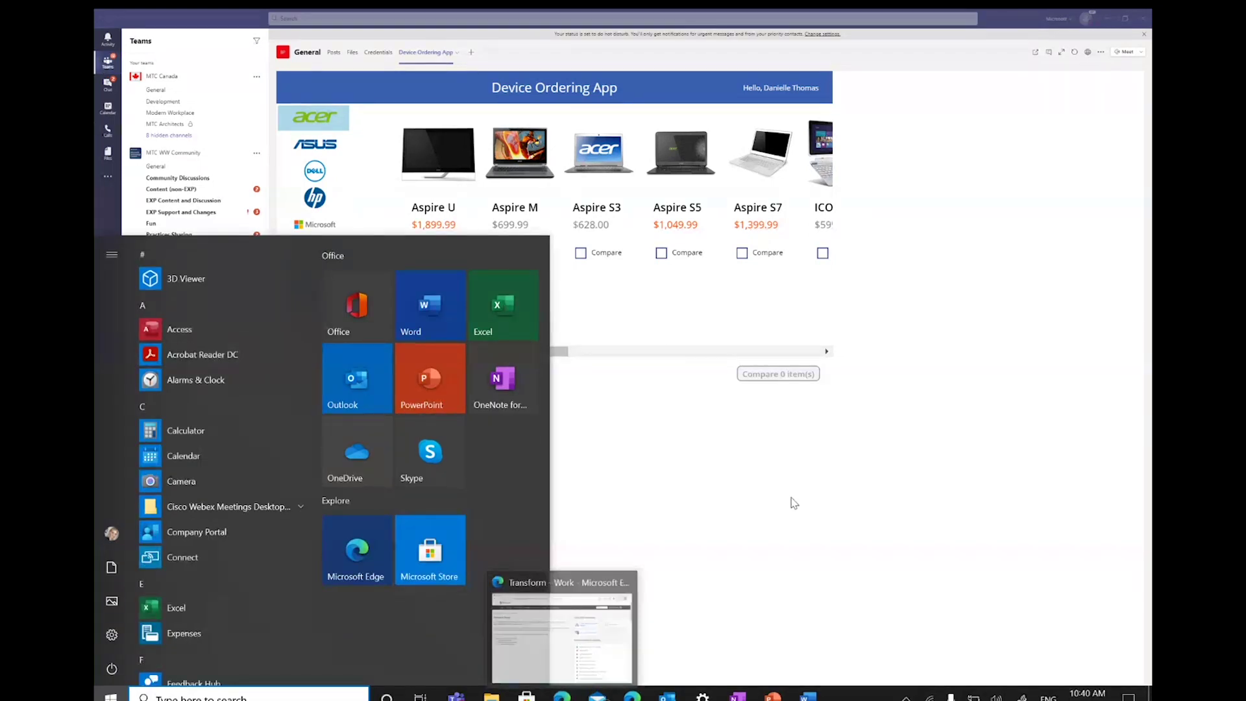
pyautogui.click(795, 503)
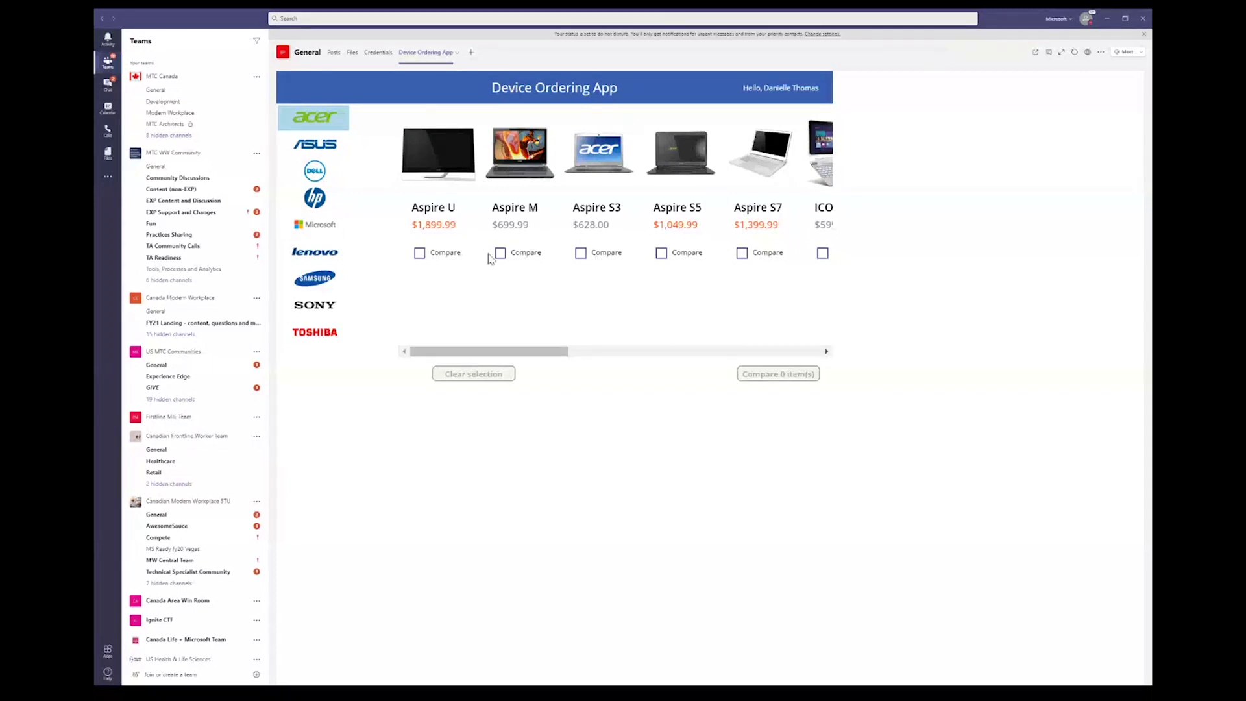
pyautogui.click(314, 228)
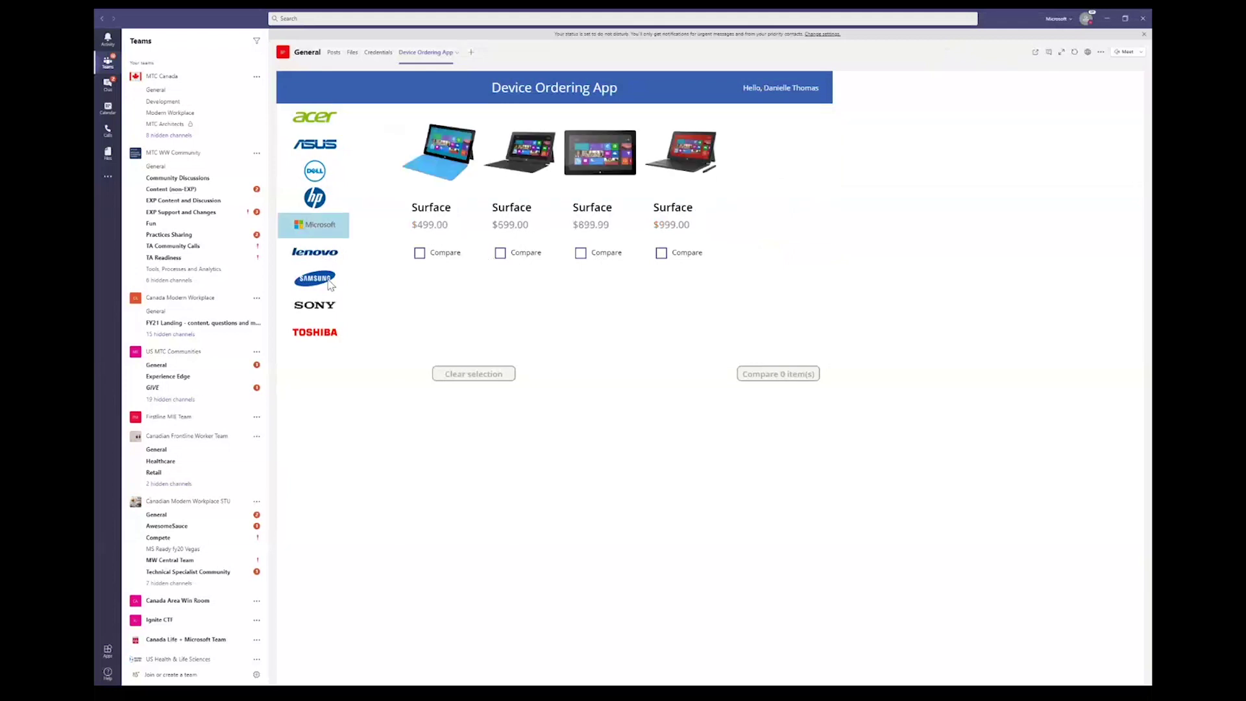
pyautogui.click(331, 283)
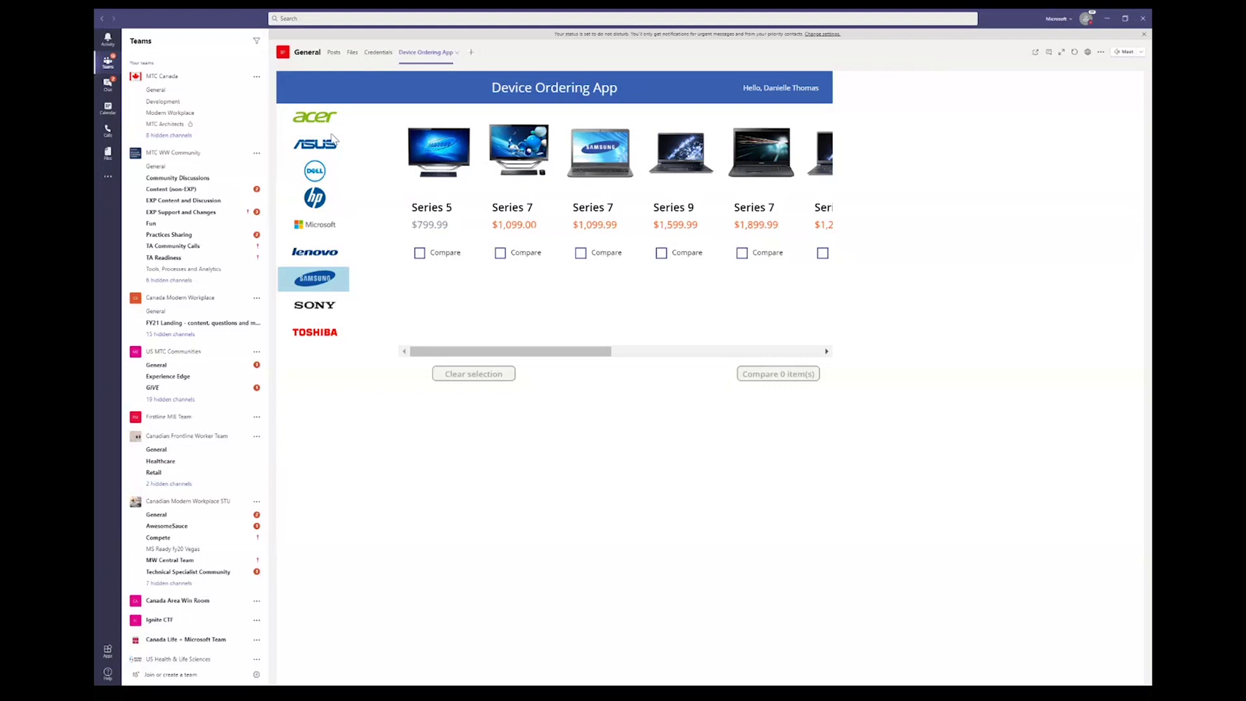
pyautogui.click(331, 140)
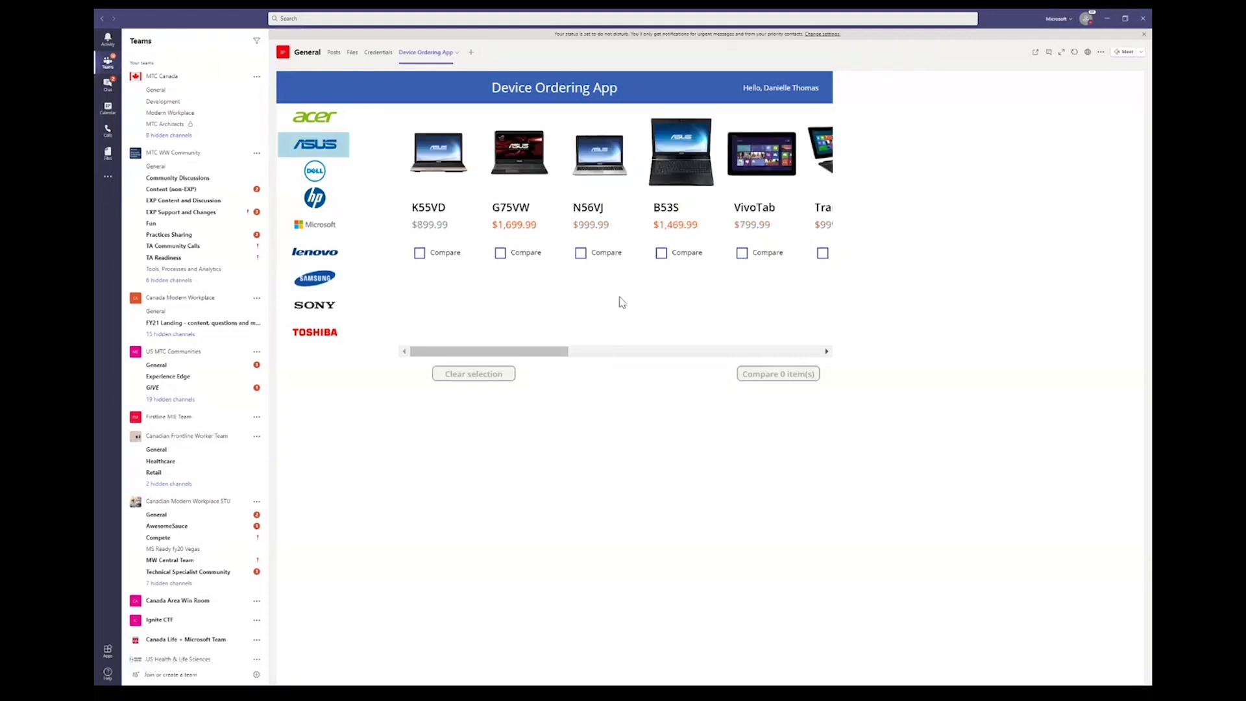
pyautogui.click(314, 233)
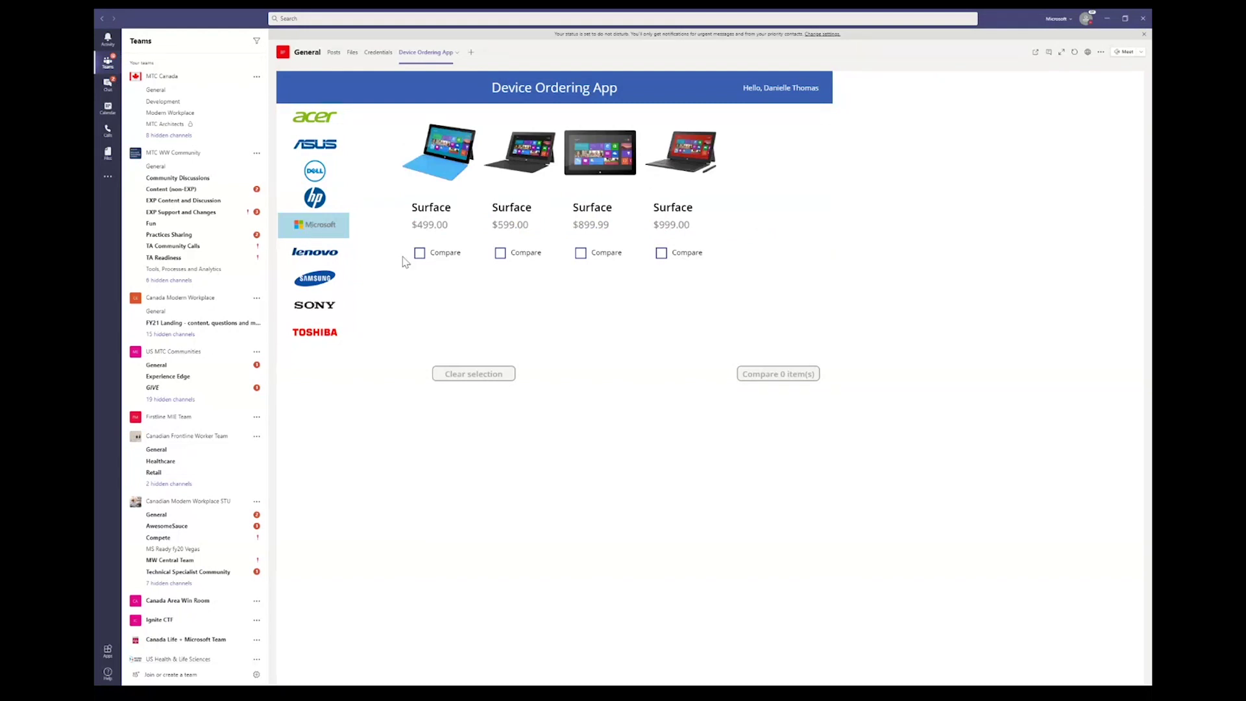
# Step: Compare the $599.00 and $899.99 Surface devices side by side, then switch to Chat
pyautogui.click(419, 254)
pyautogui.click(516, 258)
pyautogui.click(599, 254)
pyautogui.click(419, 253)
pyautogui.click(475, 382)
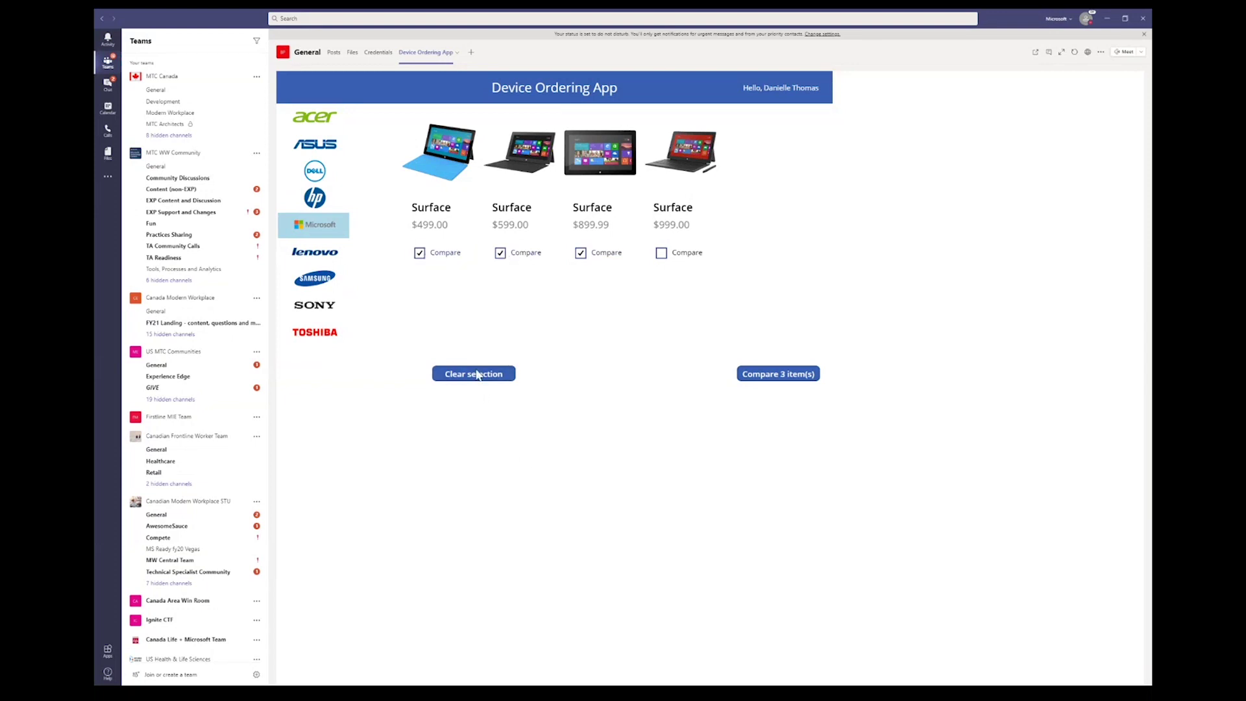
pyautogui.click(484, 372)
pyautogui.click(513, 259)
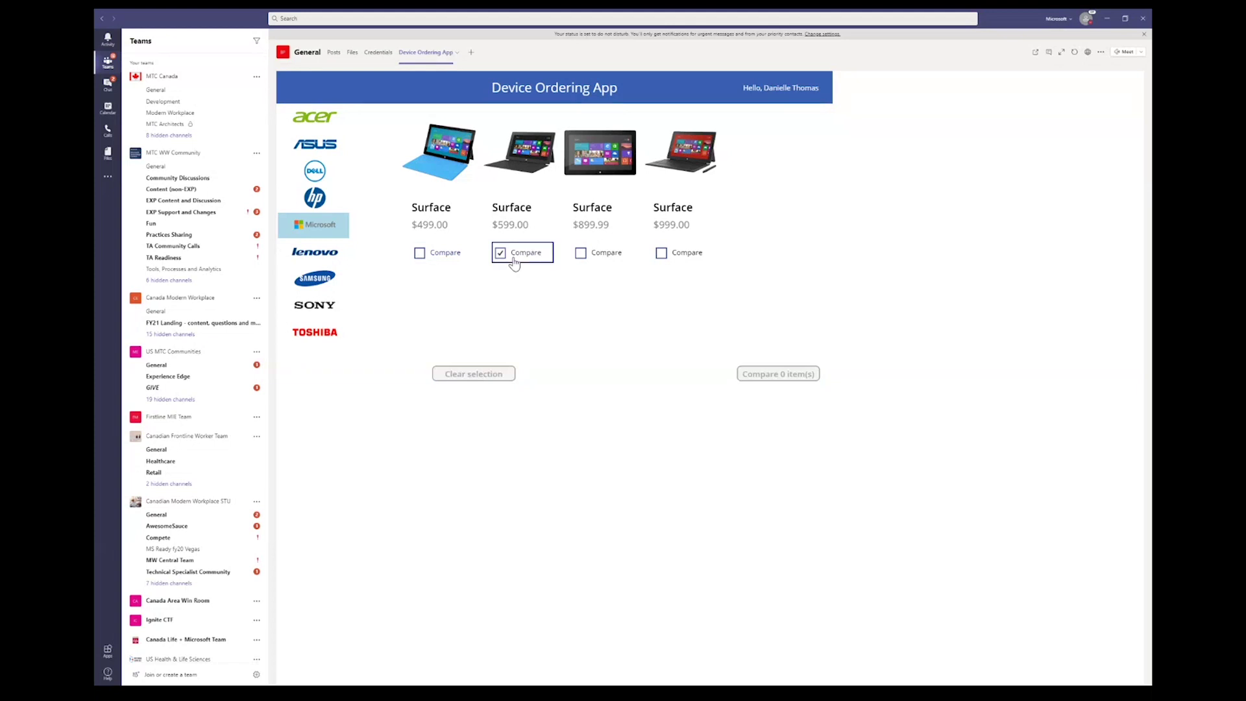
pyautogui.click(580, 253)
pyautogui.click(772, 374)
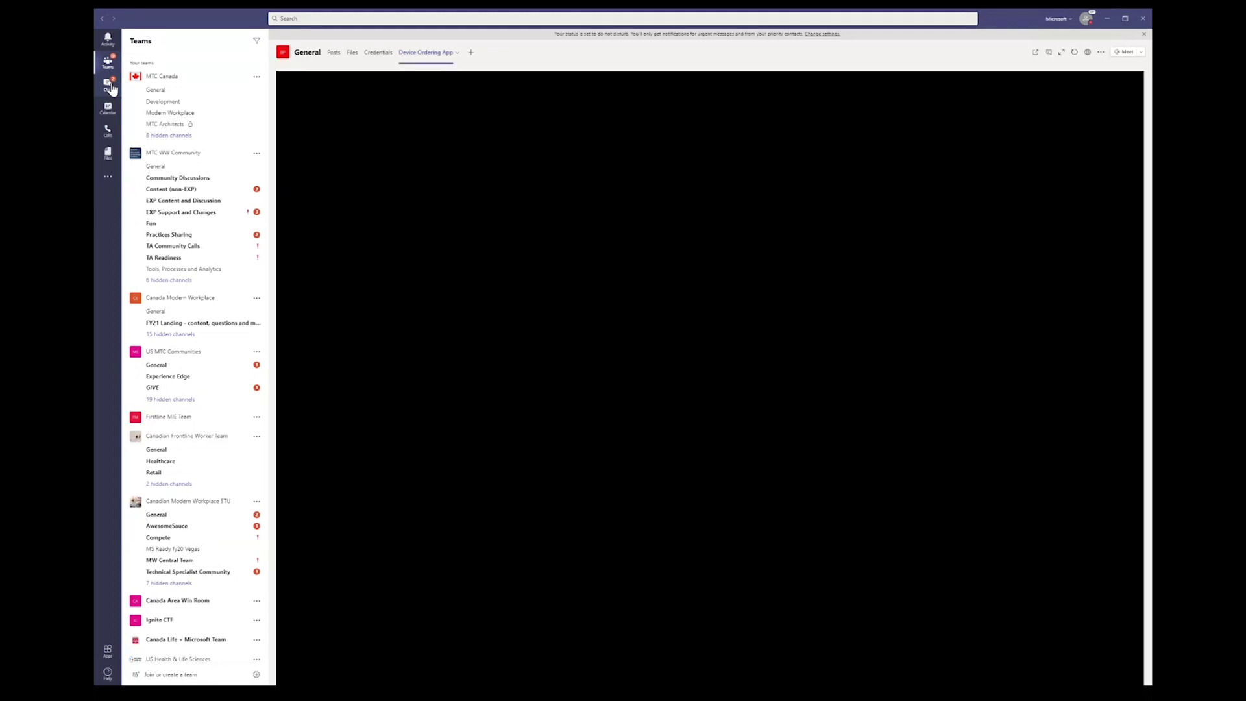
pyautogui.click(112, 88)
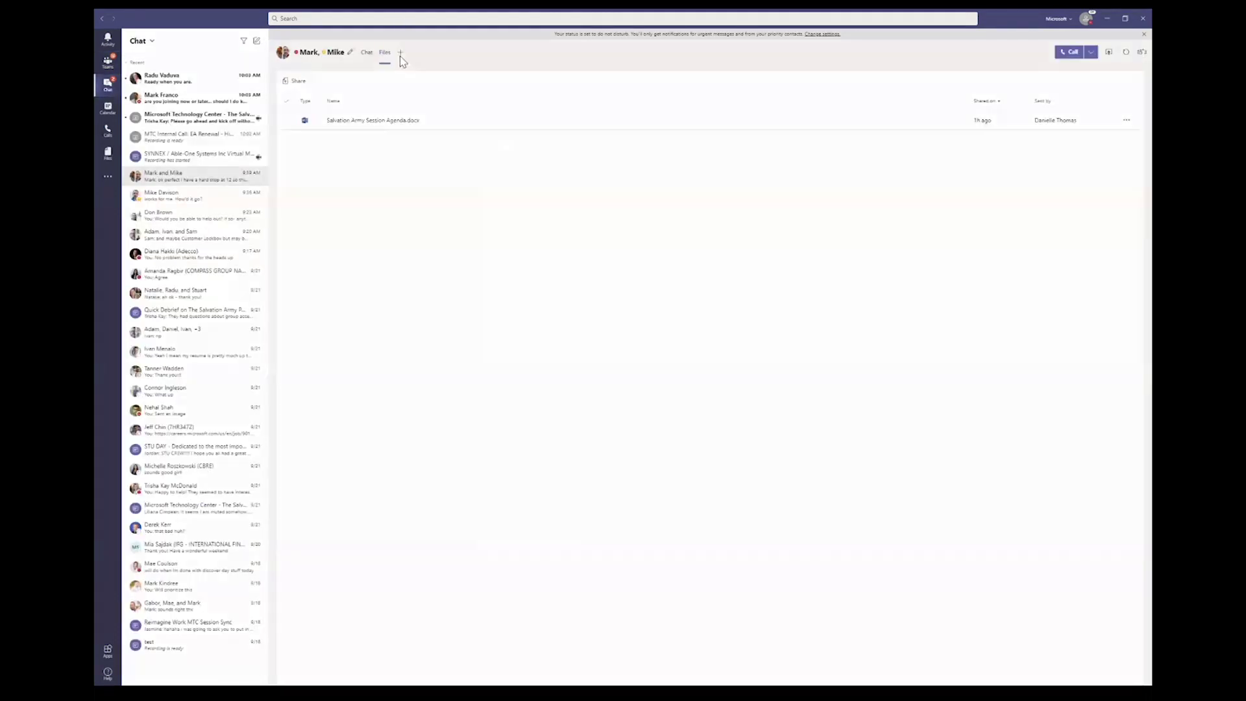
# Step: View the group chat's installed apps via Manage apps, then open the Reimagine Work MTC Session Sync chat
pyautogui.click(401, 55)
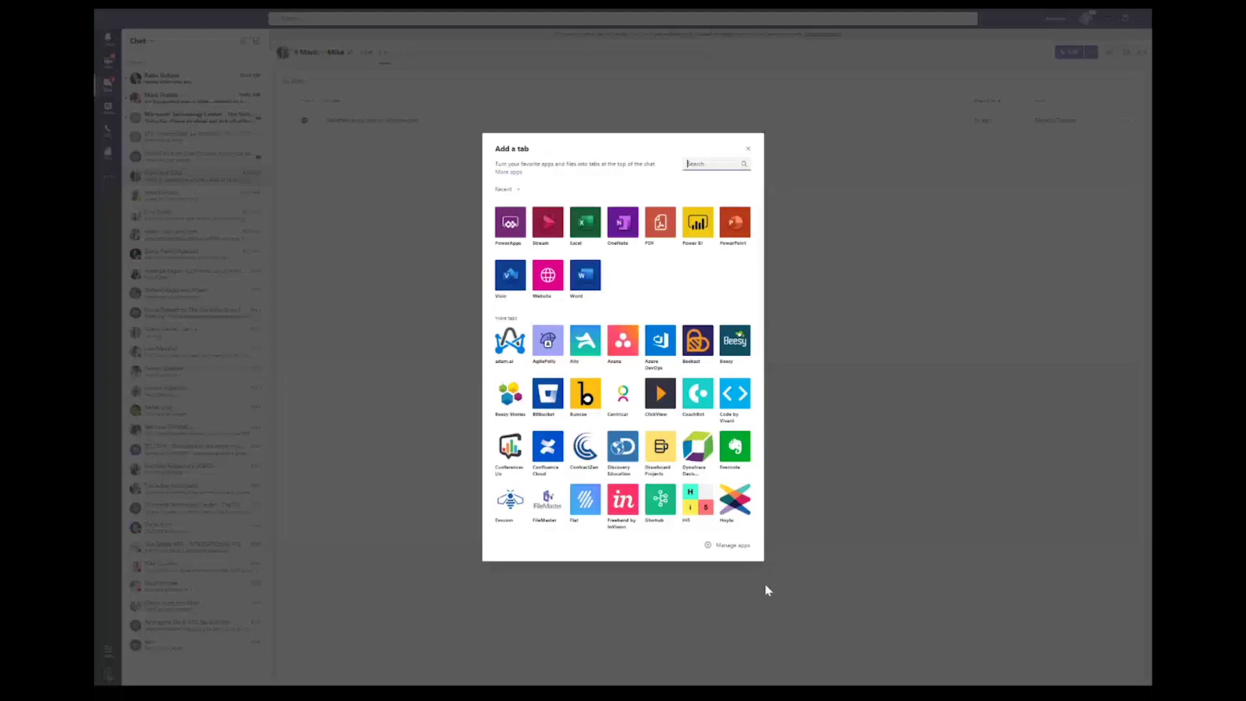
pyautogui.click(719, 551)
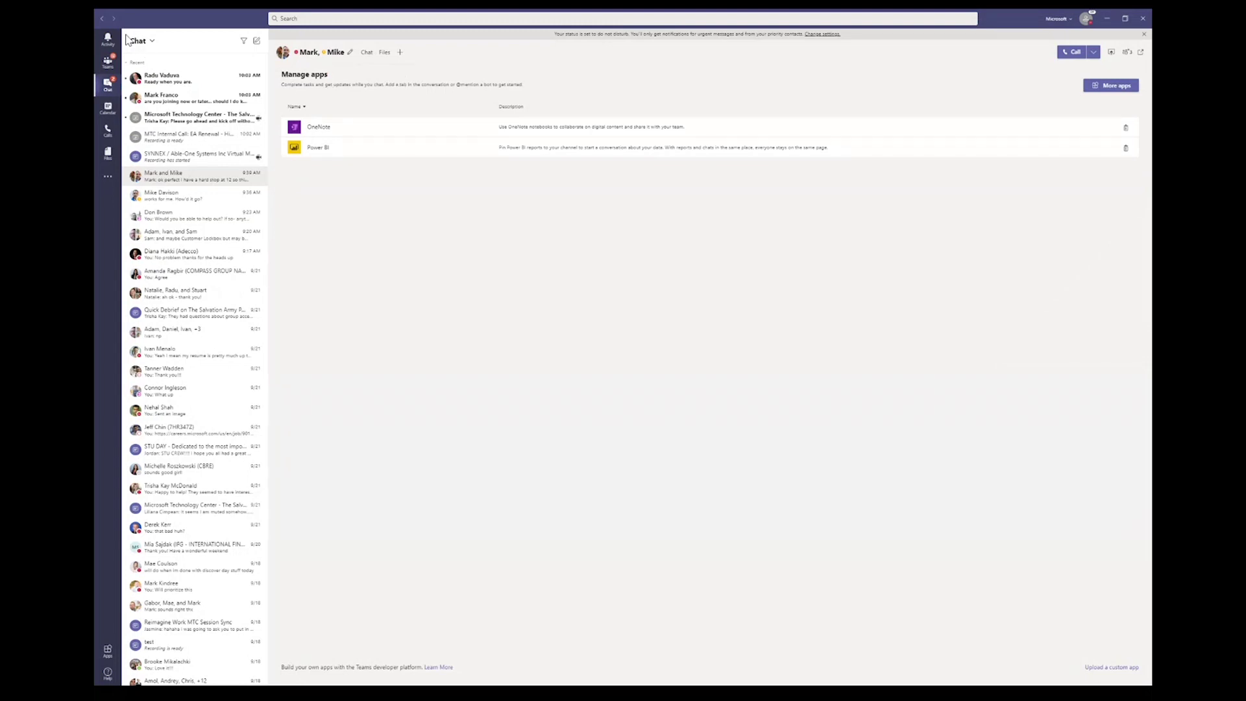
pyautogui.click(108, 91)
pyautogui.click(180, 626)
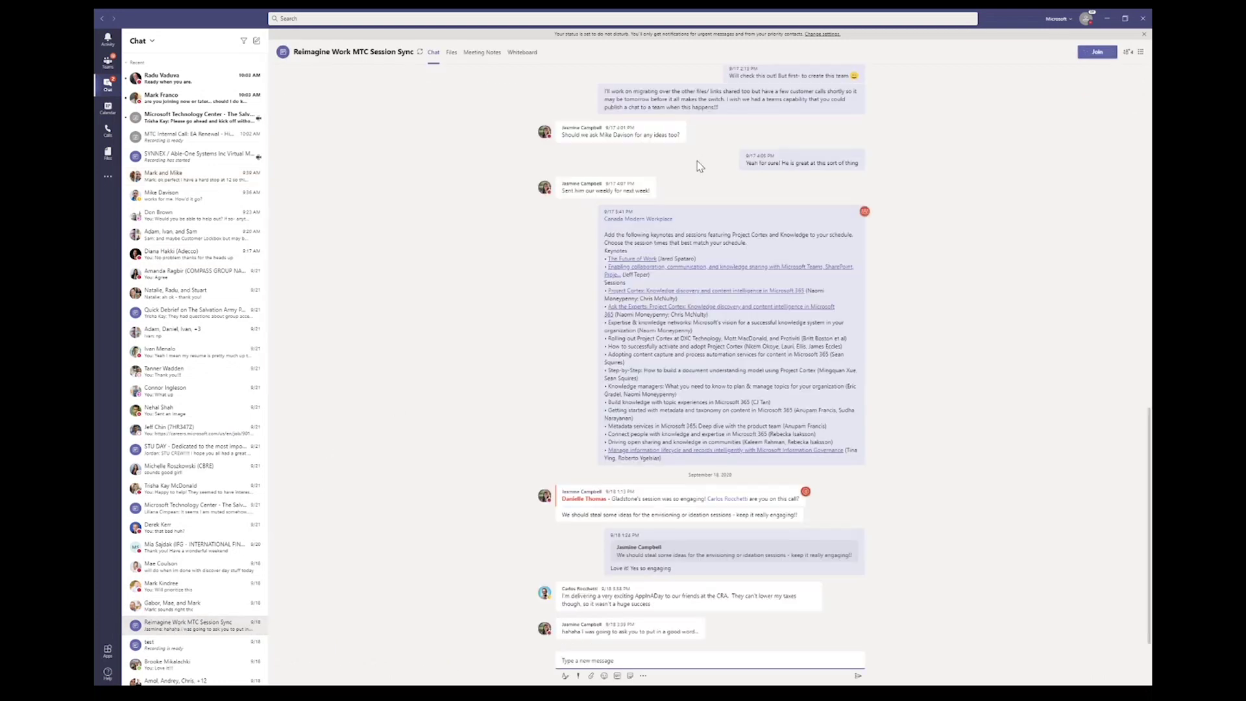
# Step: Scroll up the chat history and select the whole 'Just thinking' message
pyautogui.scroll(10, 456, 247)
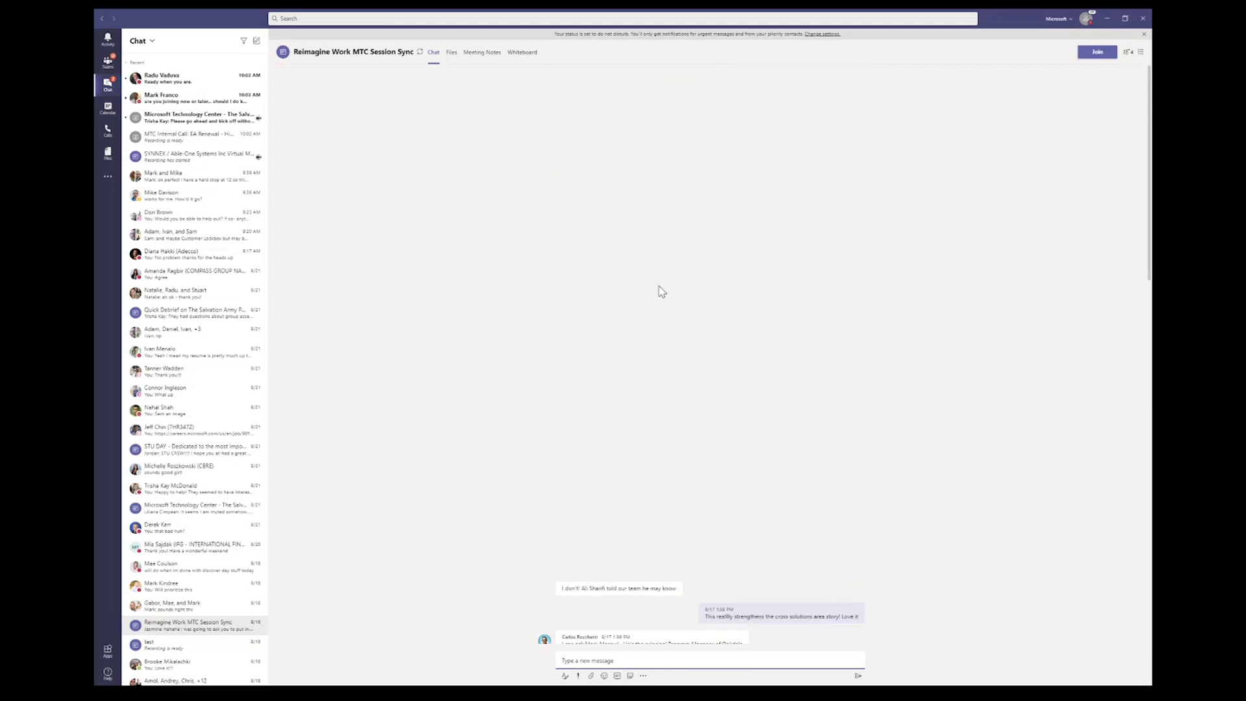
pyautogui.scroll(5, 616, 320)
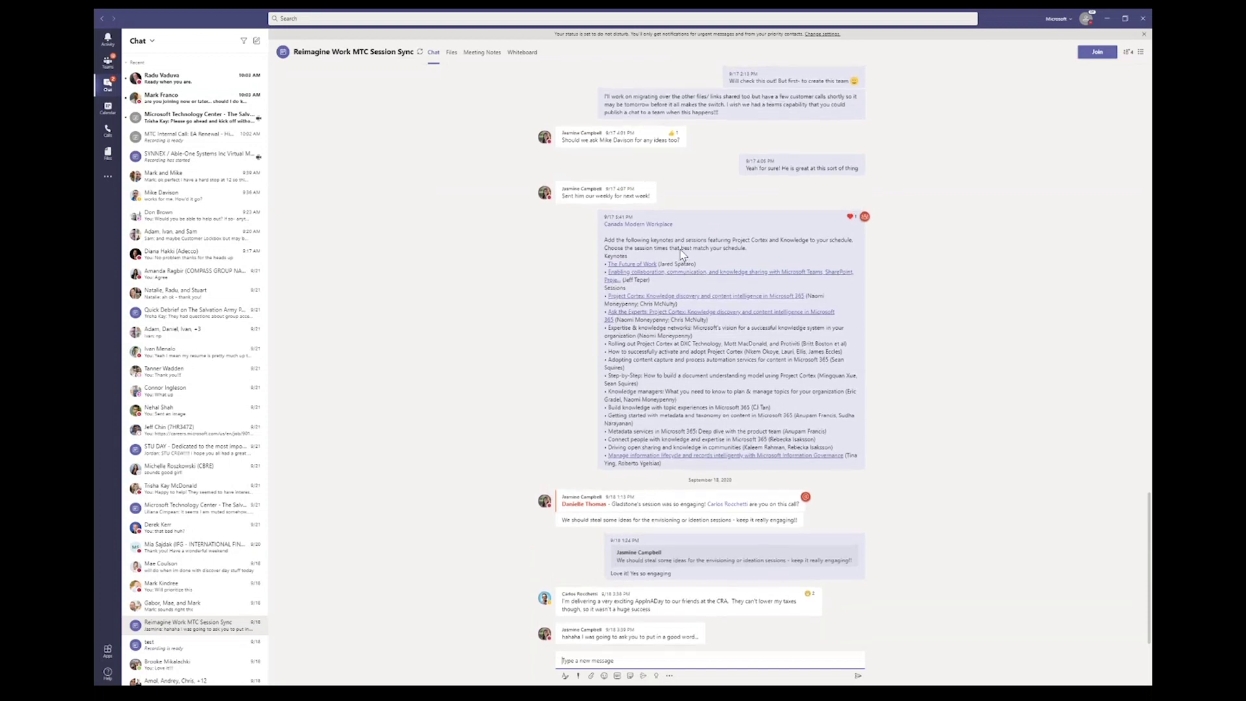
pyautogui.scroll(1, 682, 253)
pyautogui.doubleClick(681, 155)
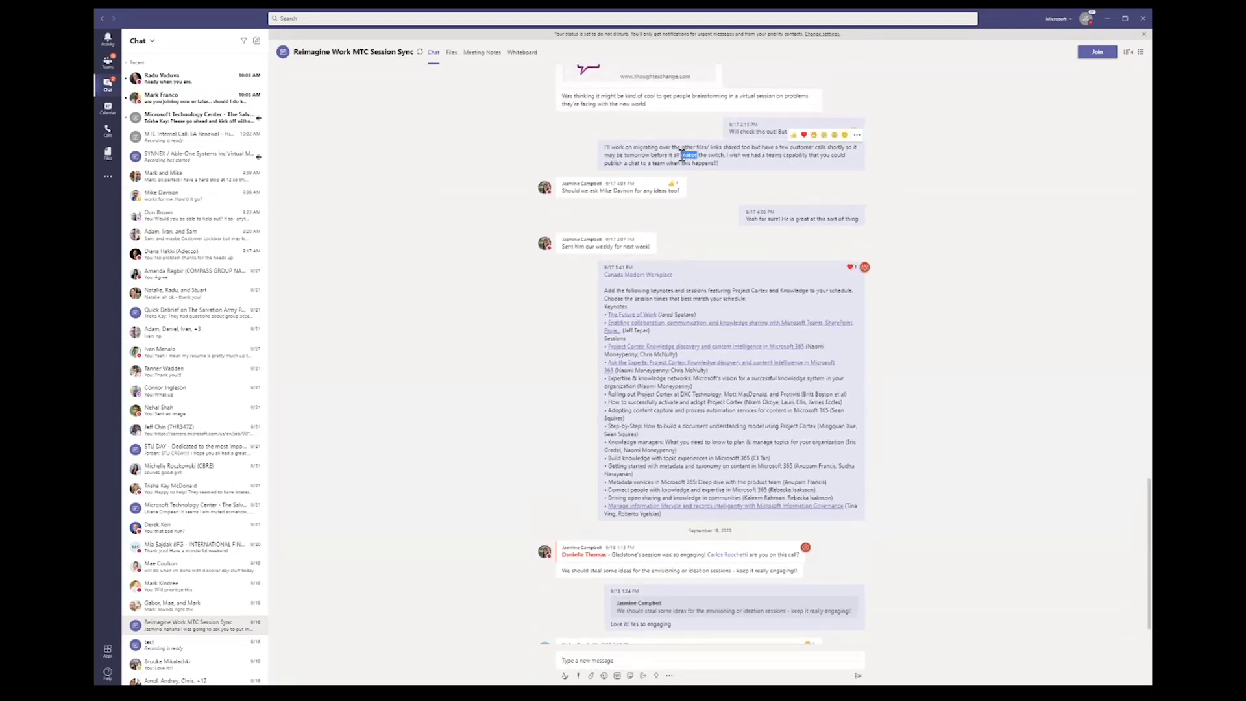
pyautogui.scroll(6, 683, 159)
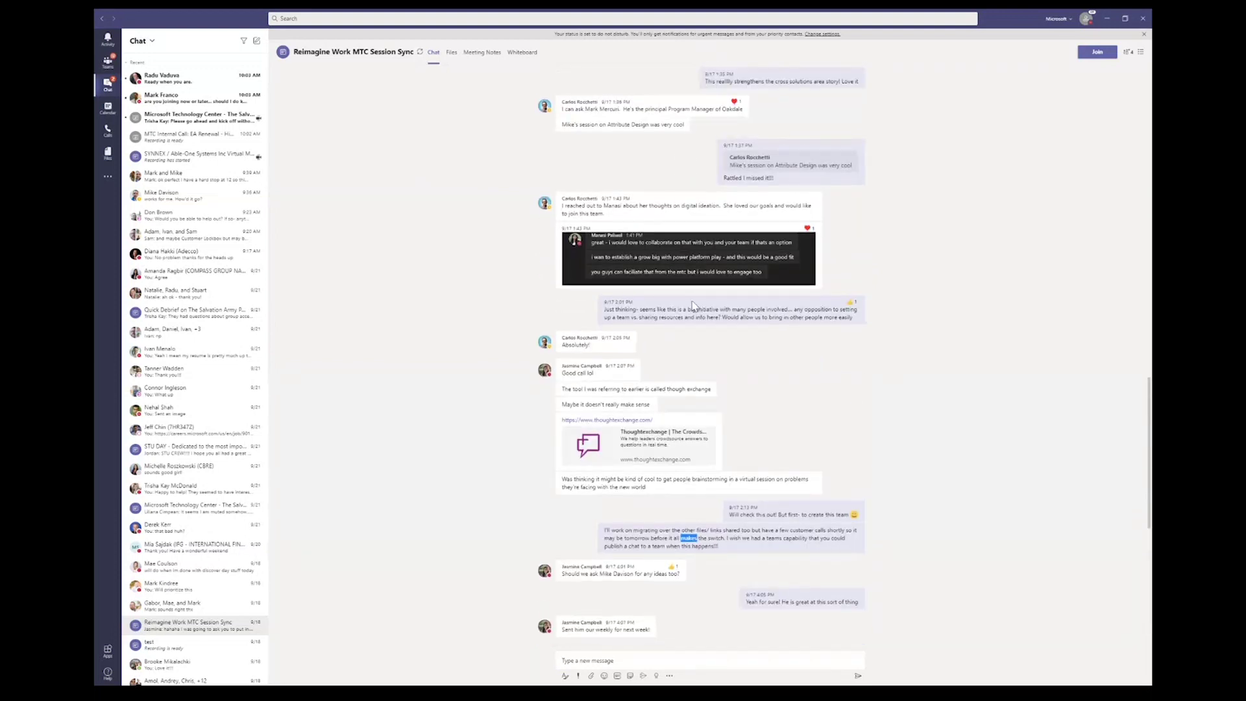
pyautogui.tripleClick(692, 309)
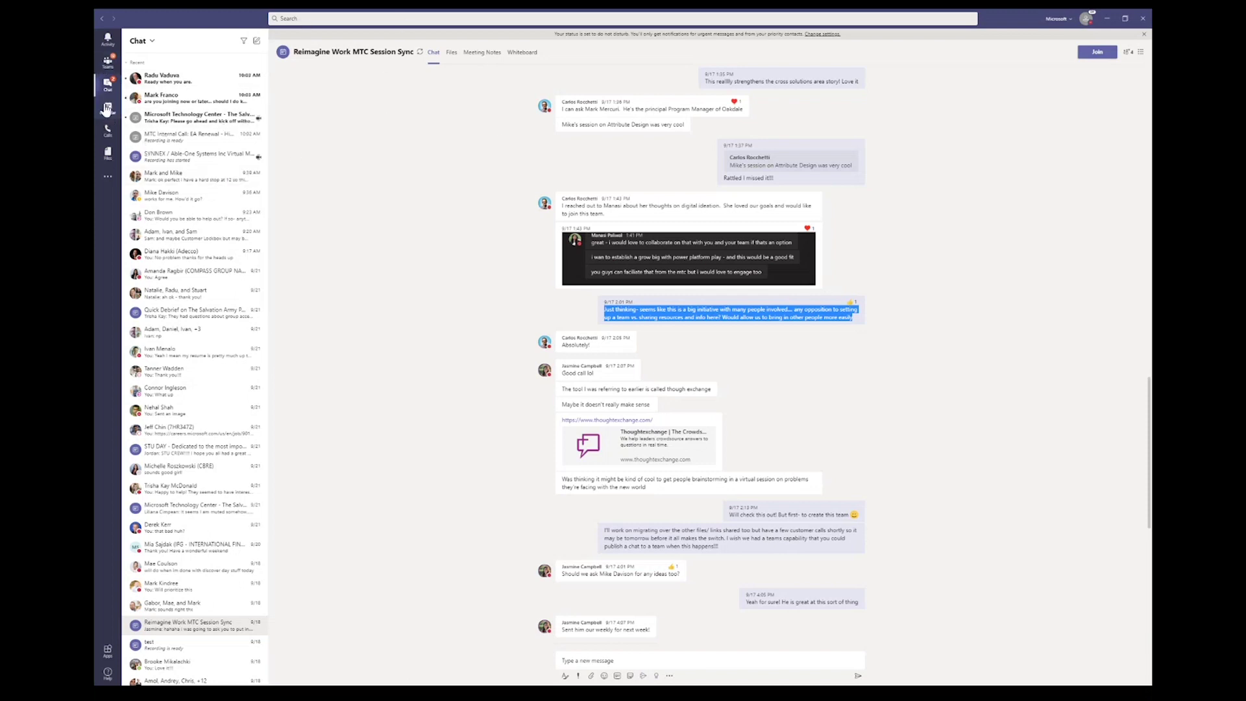
# Step: Show the Calendar's work-week view for September 21–25, 2020, after briefly revisiting Chat
pyautogui.click(107, 109)
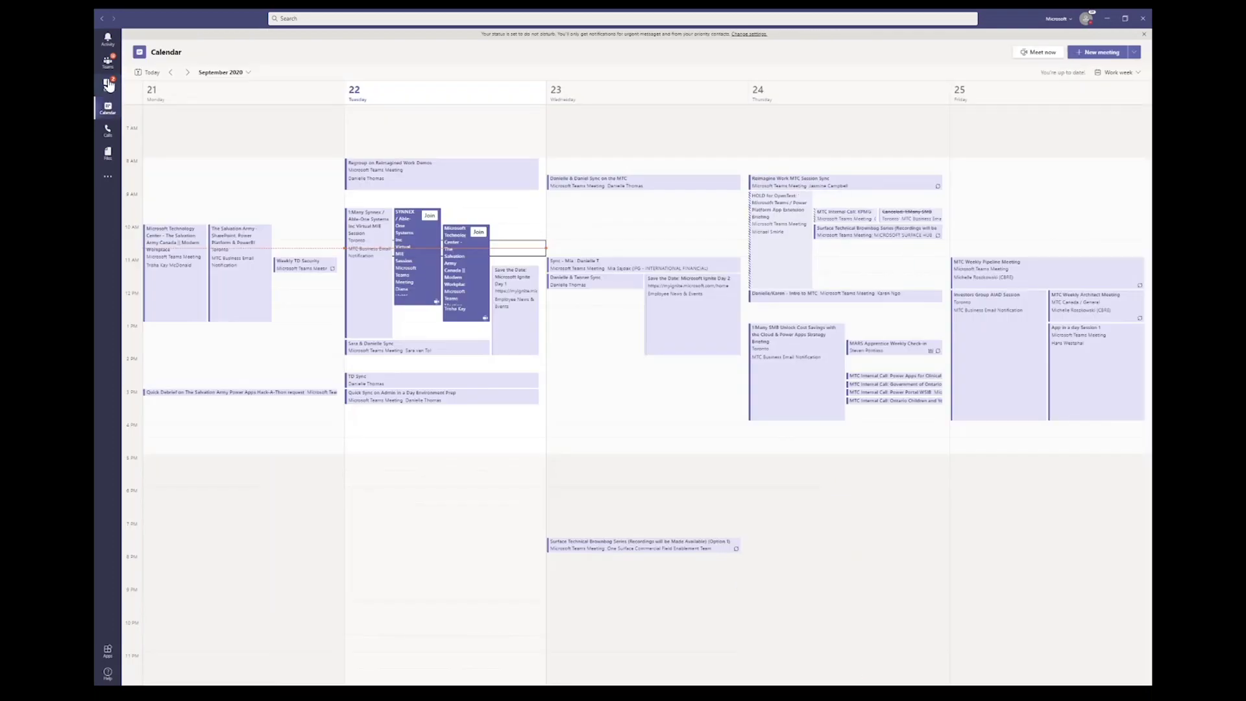
pyautogui.click(109, 84)
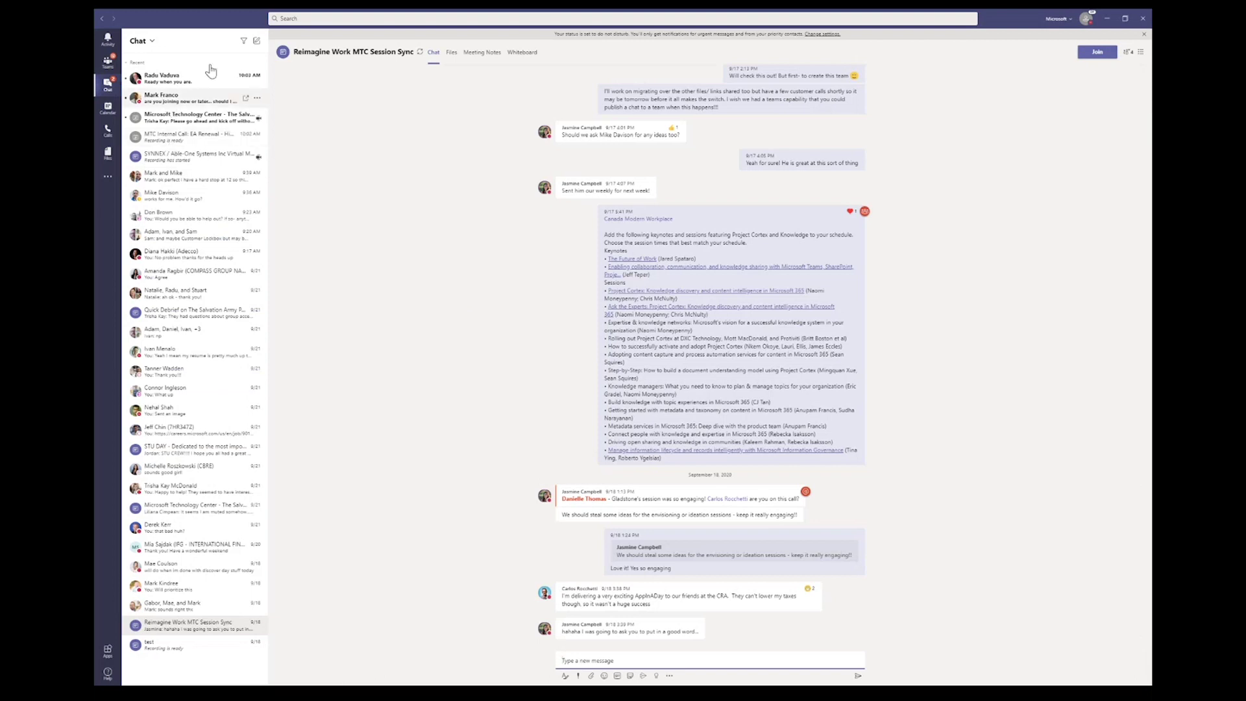
pyautogui.click(108, 113)
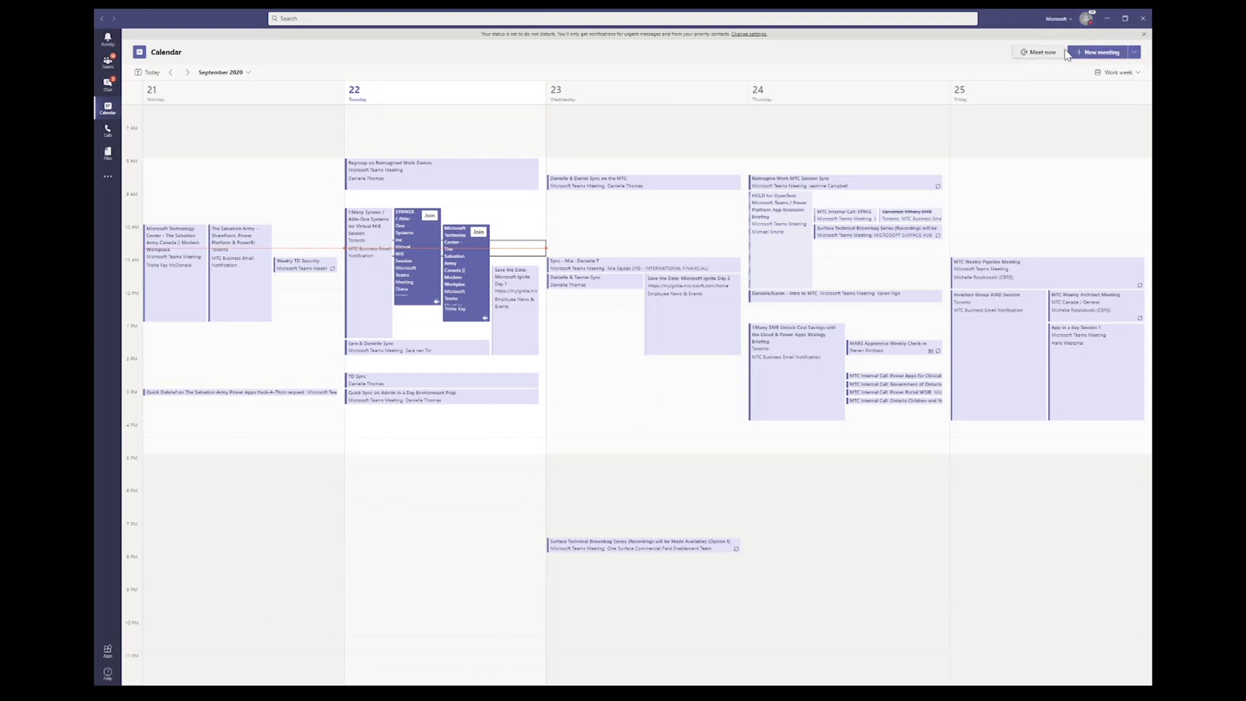
pyautogui.click(1035, 54)
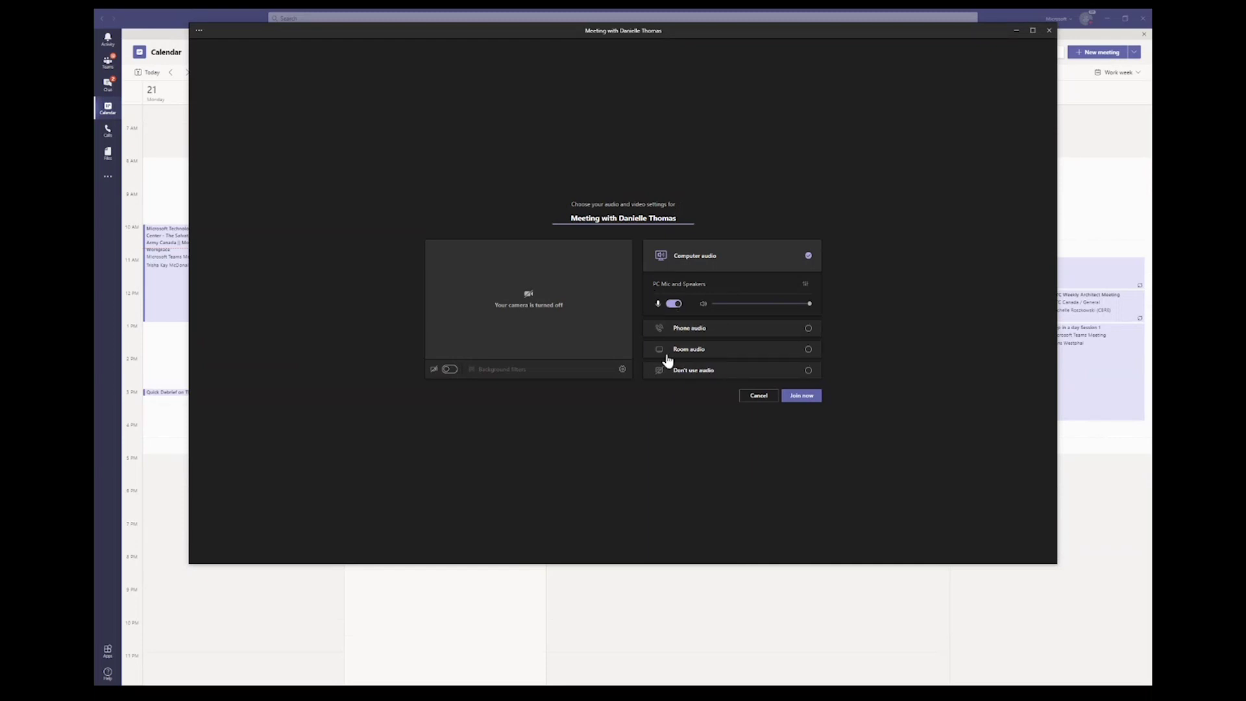
pyautogui.click(486, 376)
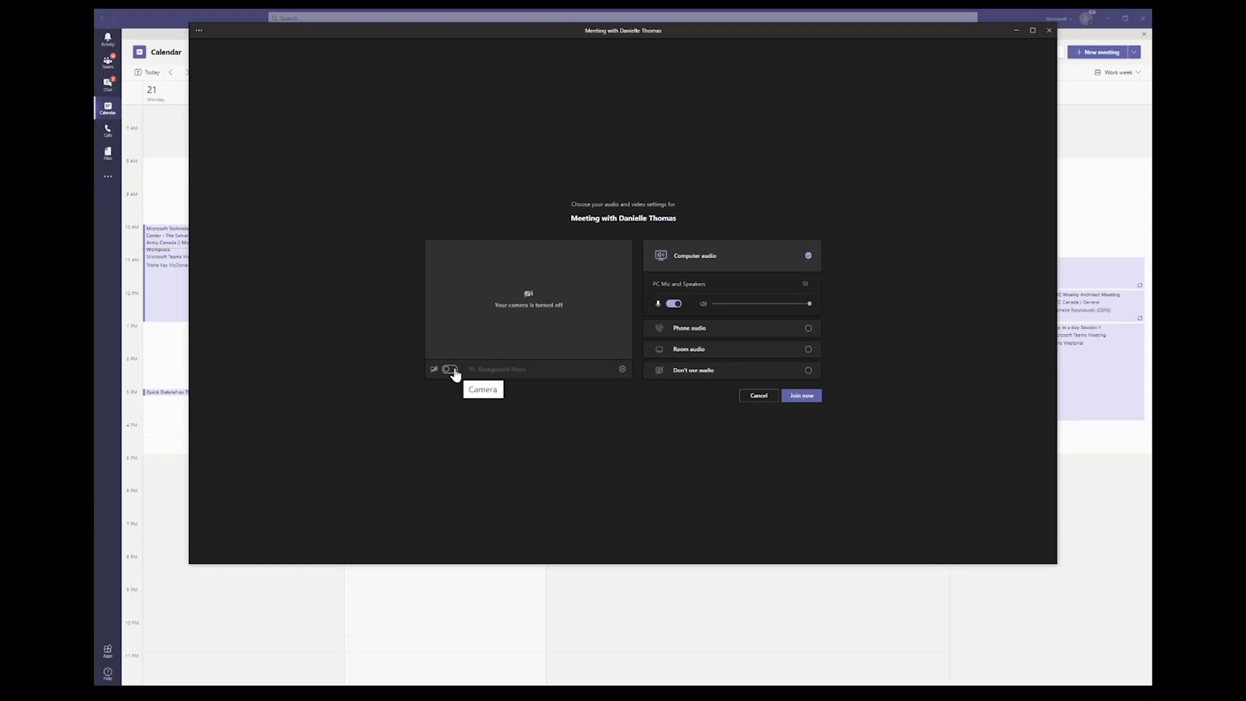
pyautogui.click(452, 370)
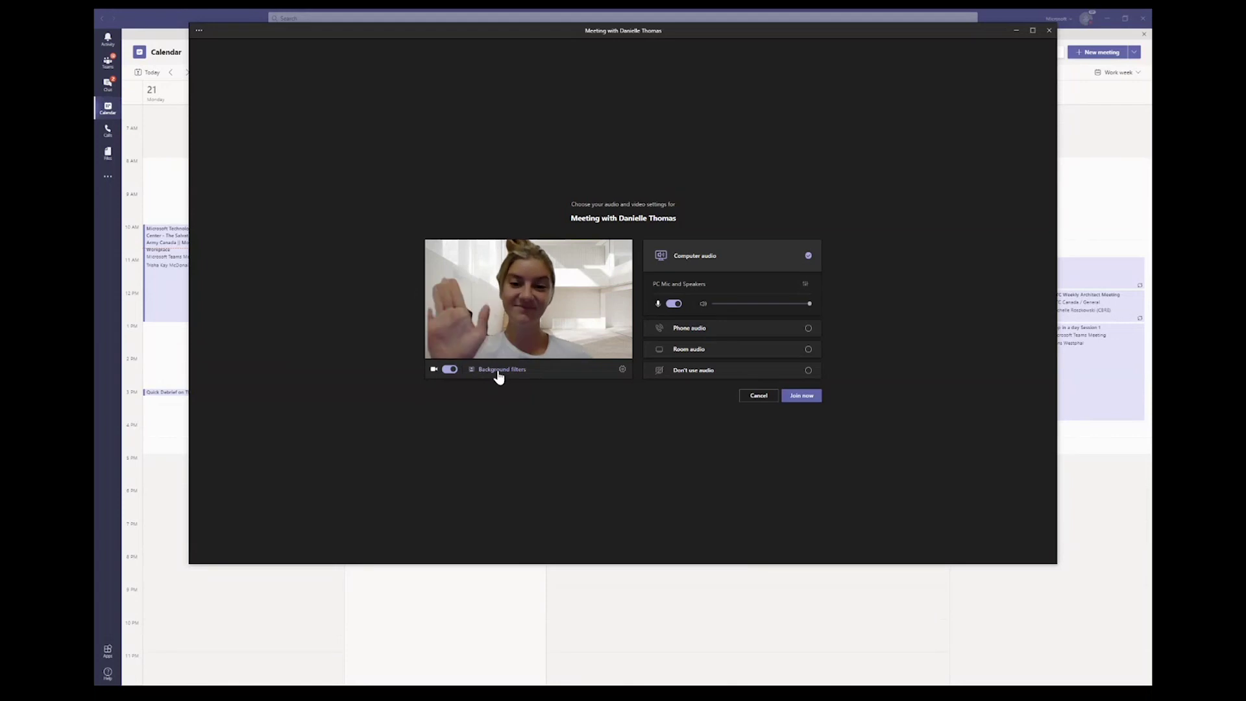
pyautogui.click(450, 370)
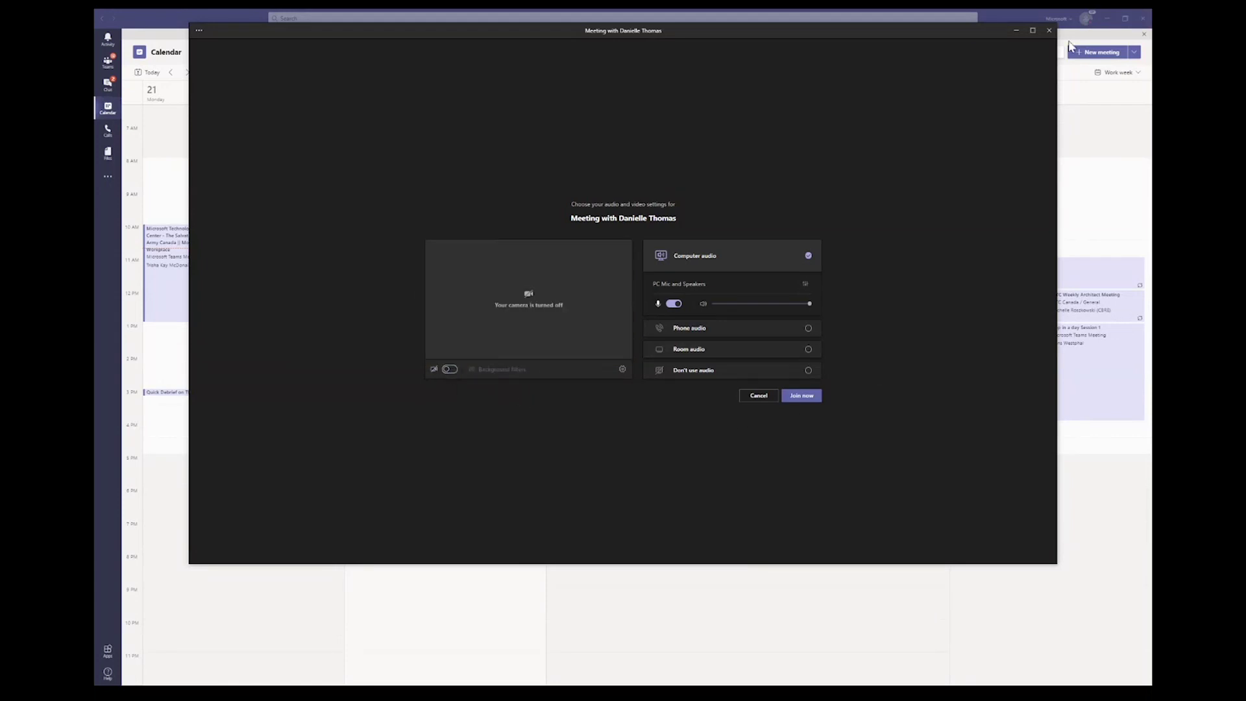
pyautogui.click(1049, 30)
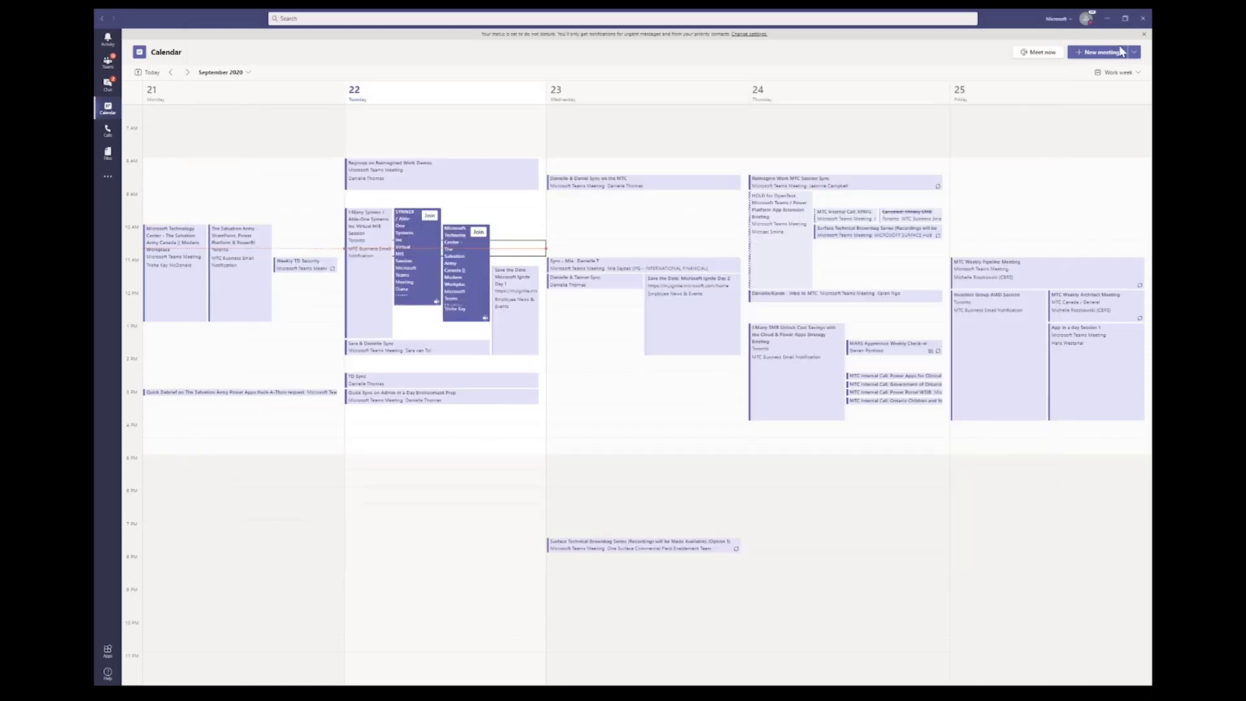
# Step: Start a new meeting titled 'Test' and add a colleague and a guest as required attendees
pyautogui.click(1117, 57)
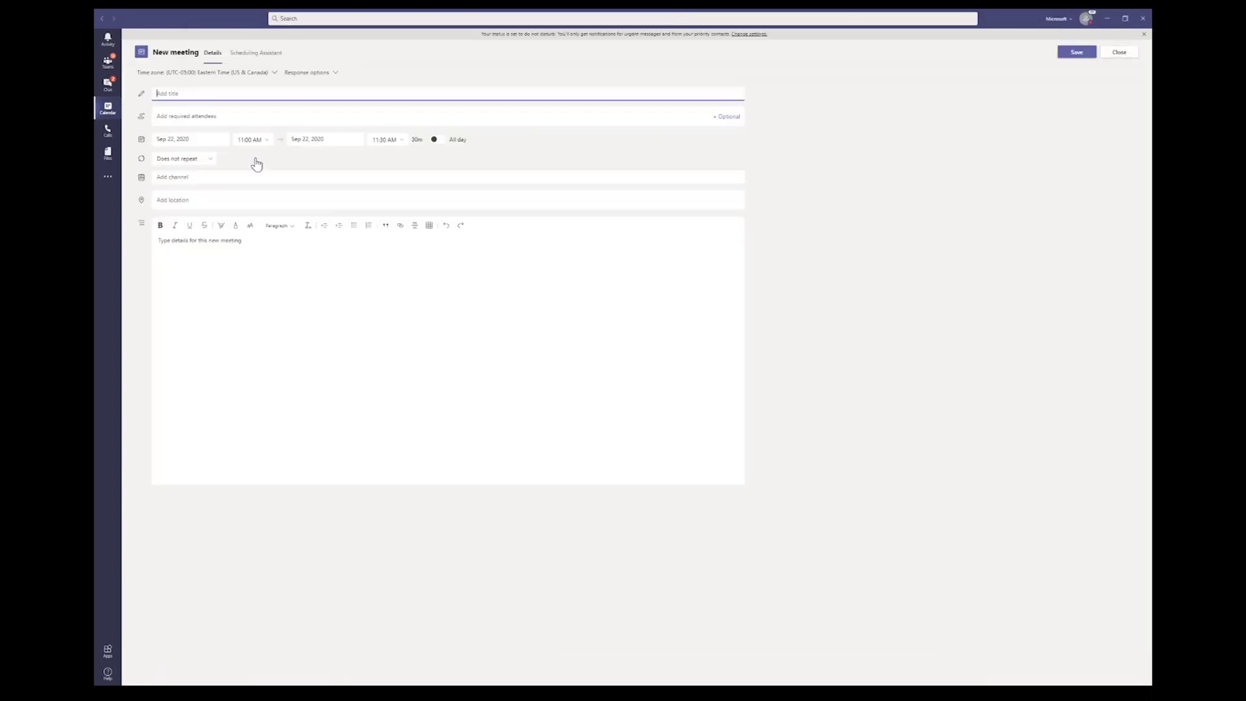
pyautogui.write('Test')
pyautogui.click(243, 116)
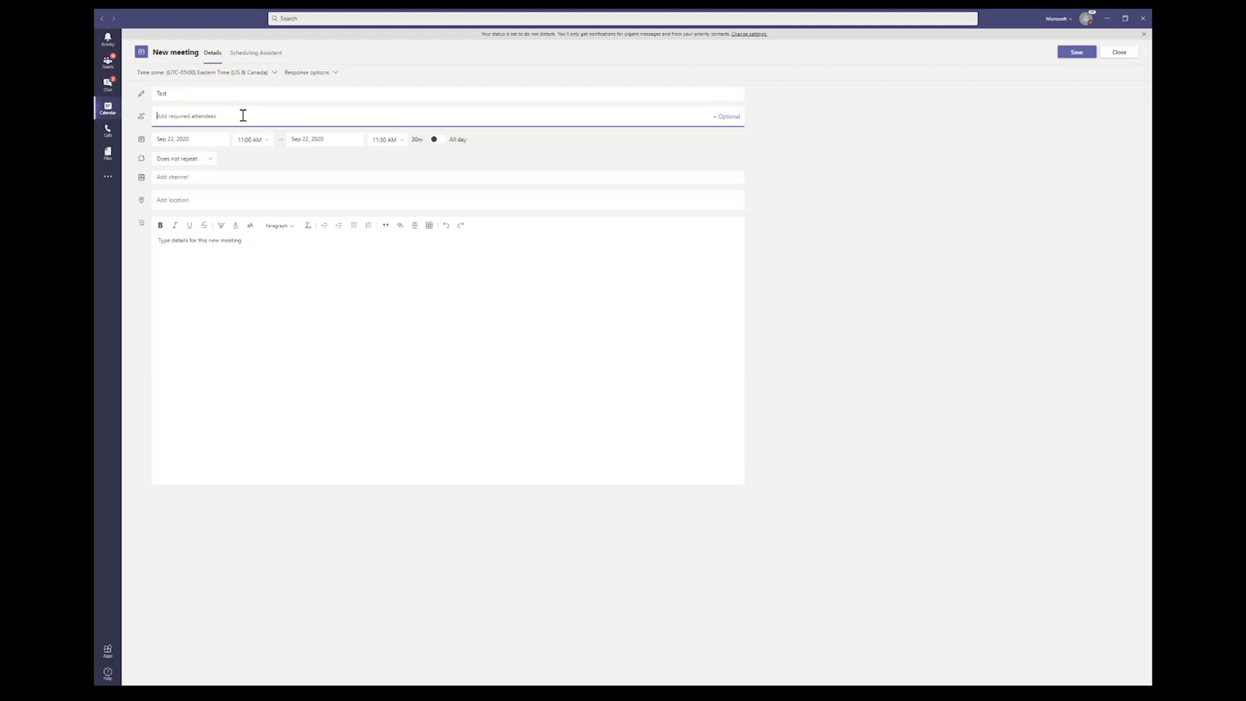
pyautogui.write('dian')
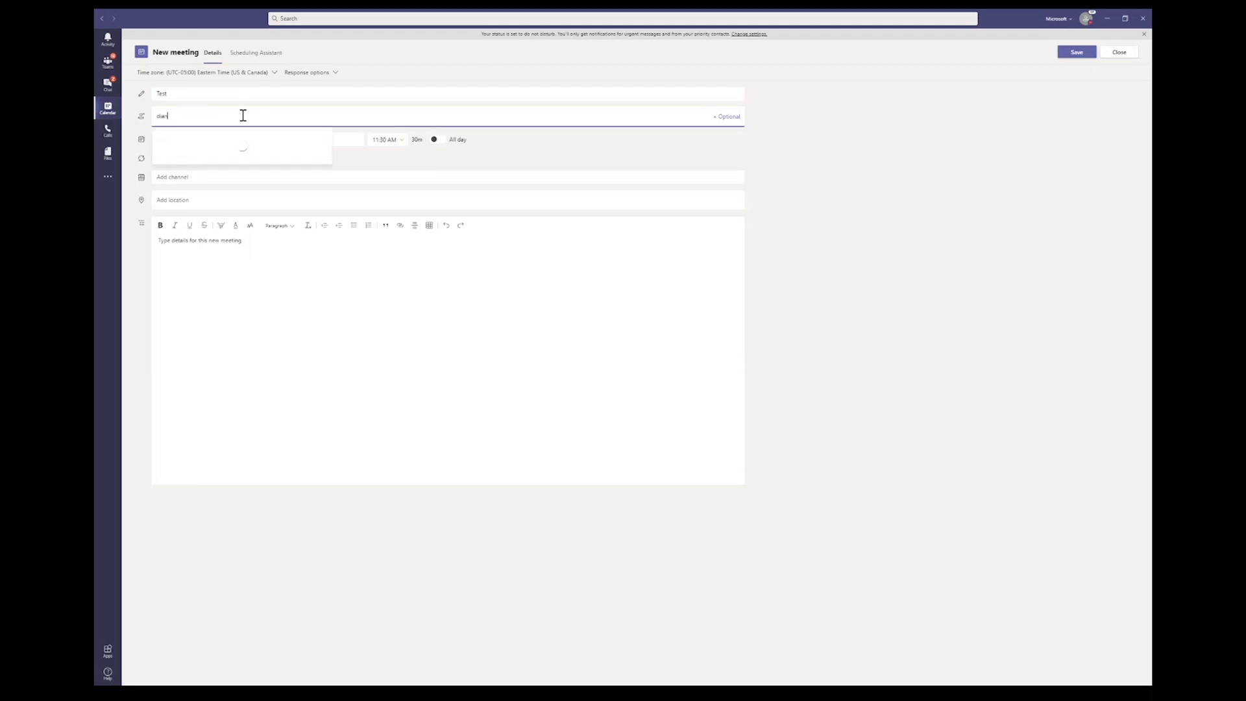
pyautogui.click(240, 143)
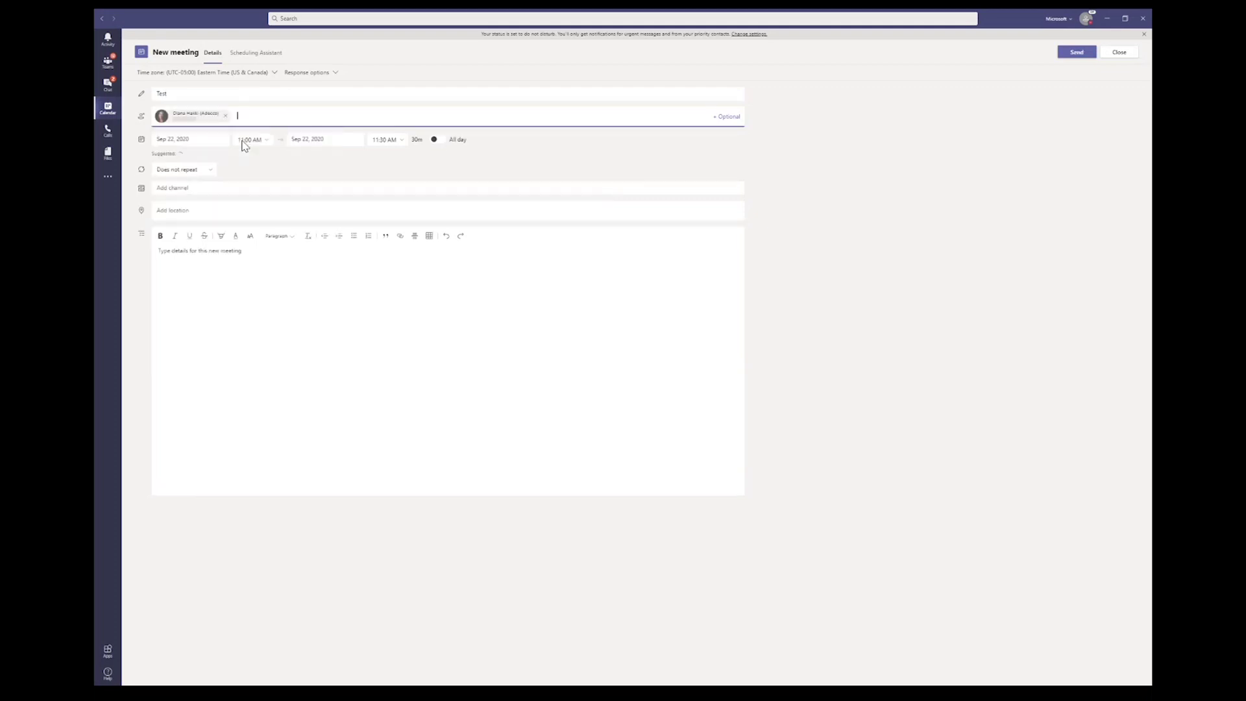
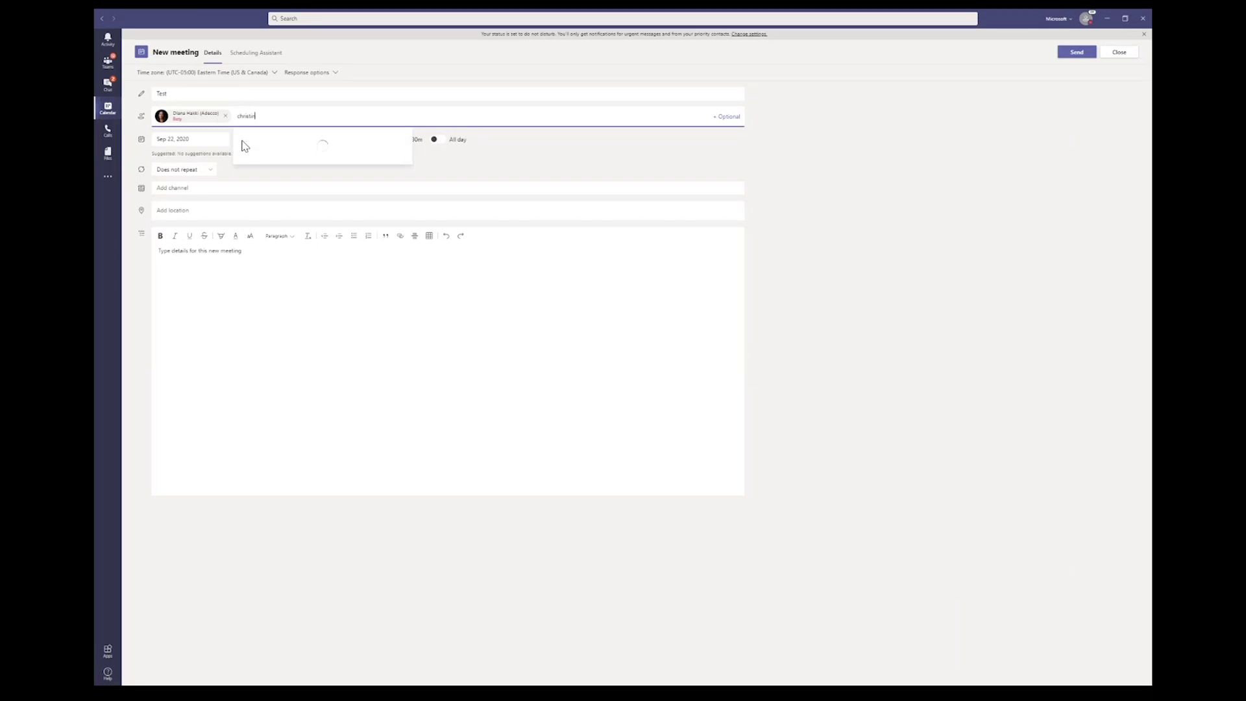
pyautogui.click(261, 149)
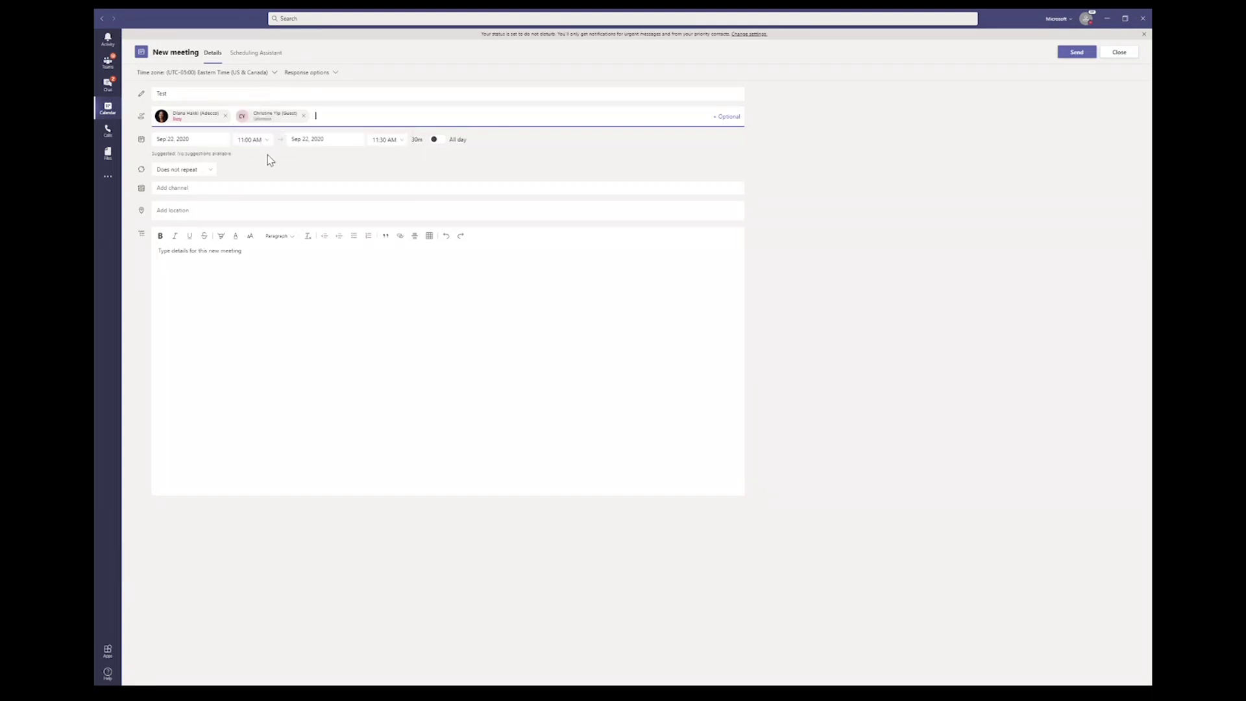
# Step: Check attendee availability in the Scheduling Assistant, then close and discard the unsaved meeting
pyautogui.click(258, 62)
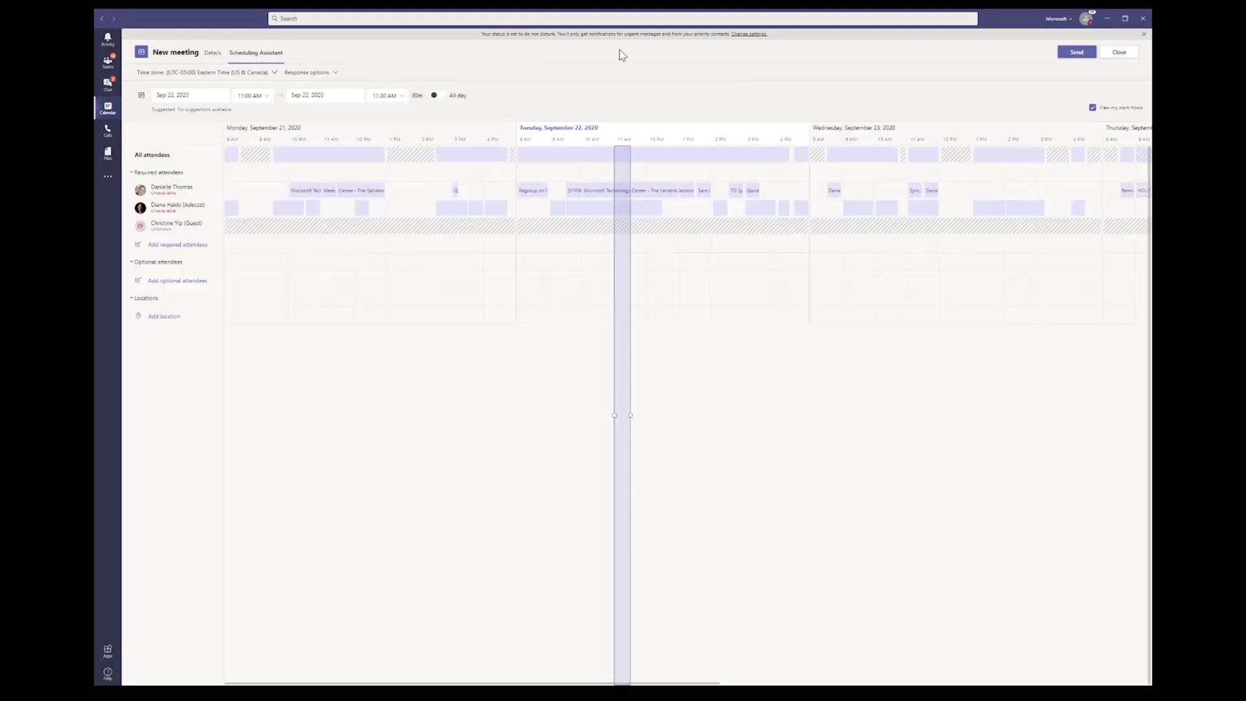
pyautogui.hscroll(10, 445, 215)
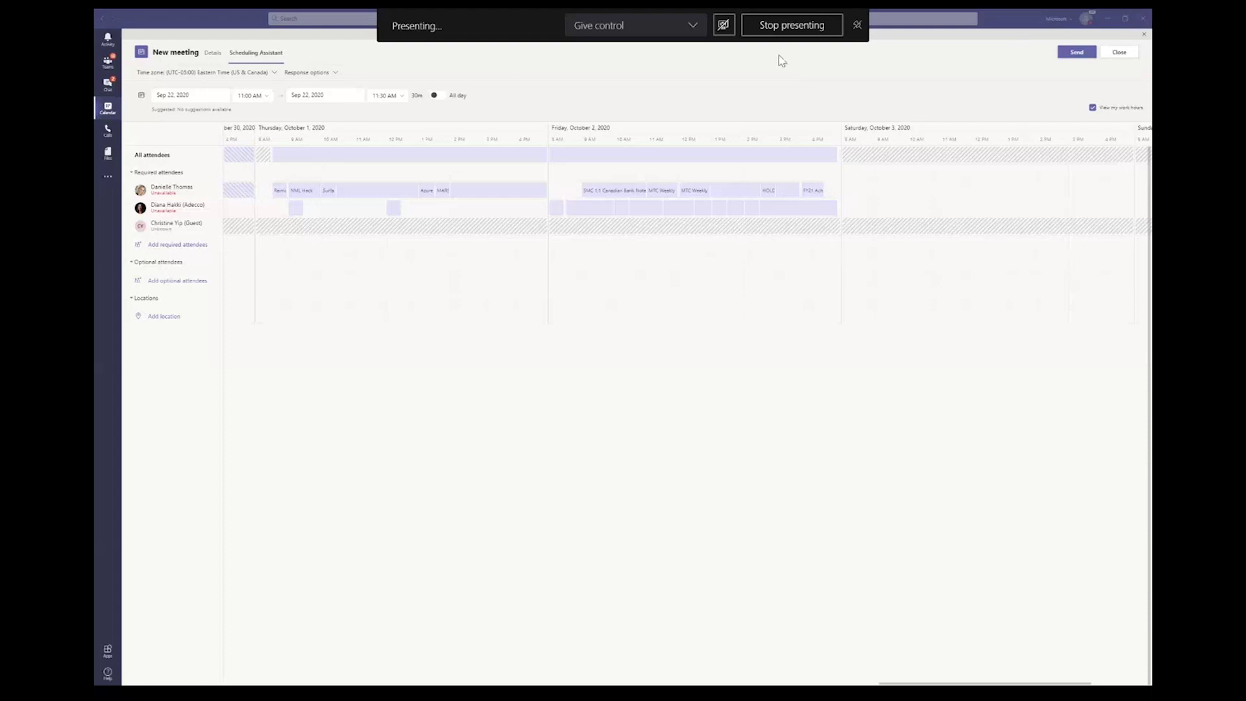
pyautogui.click(1120, 52)
pyautogui.click(606, 361)
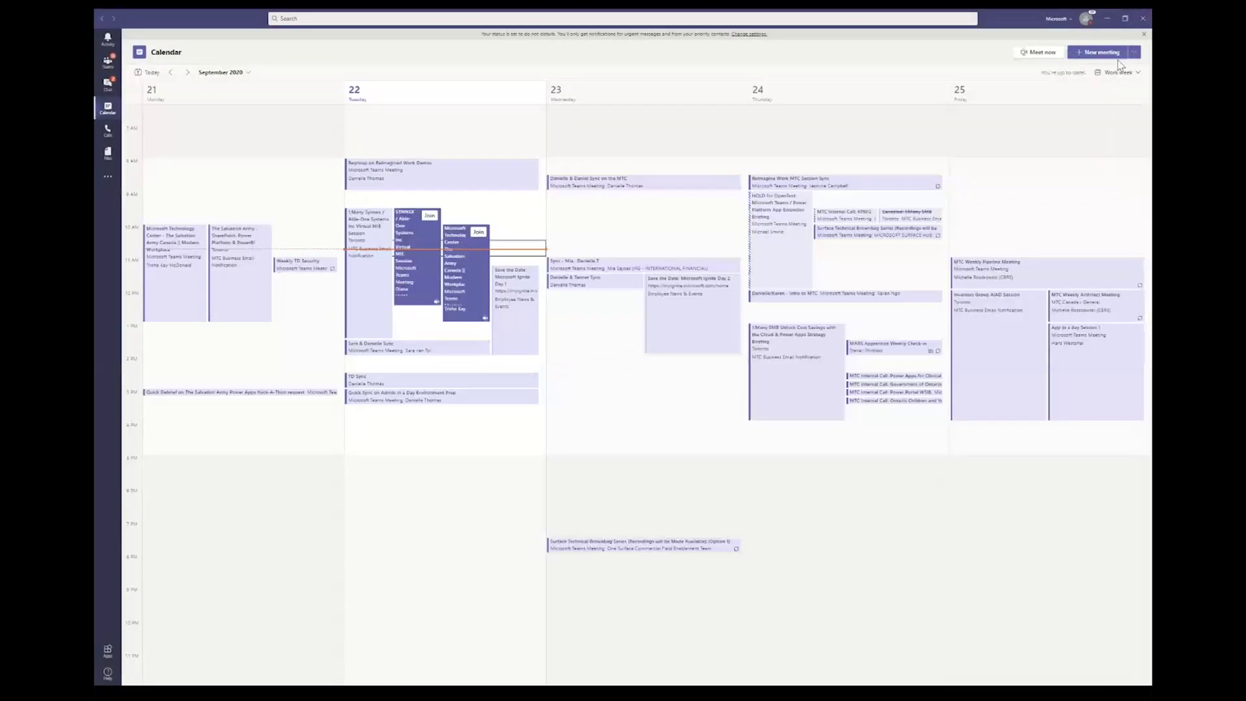
# Step: Create a new live event, add a colleague as presenter, and begin entering its title
pyautogui.click(1134, 54)
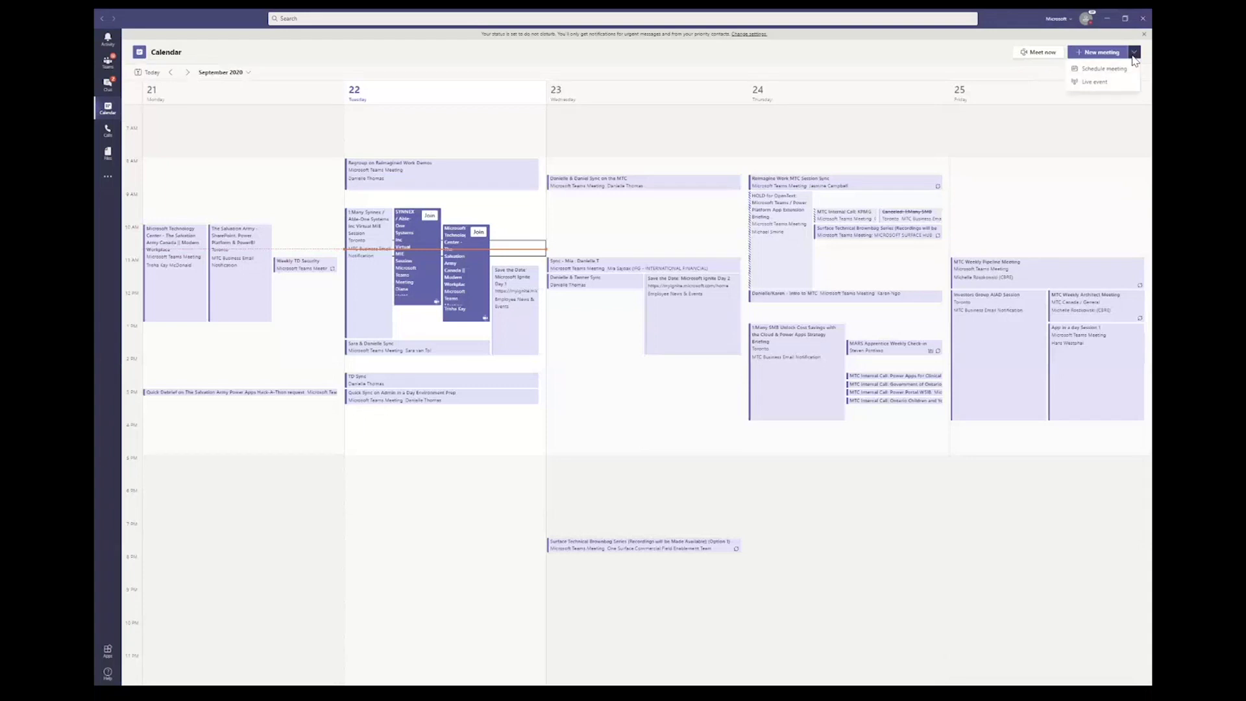
pyautogui.click(1089, 84)
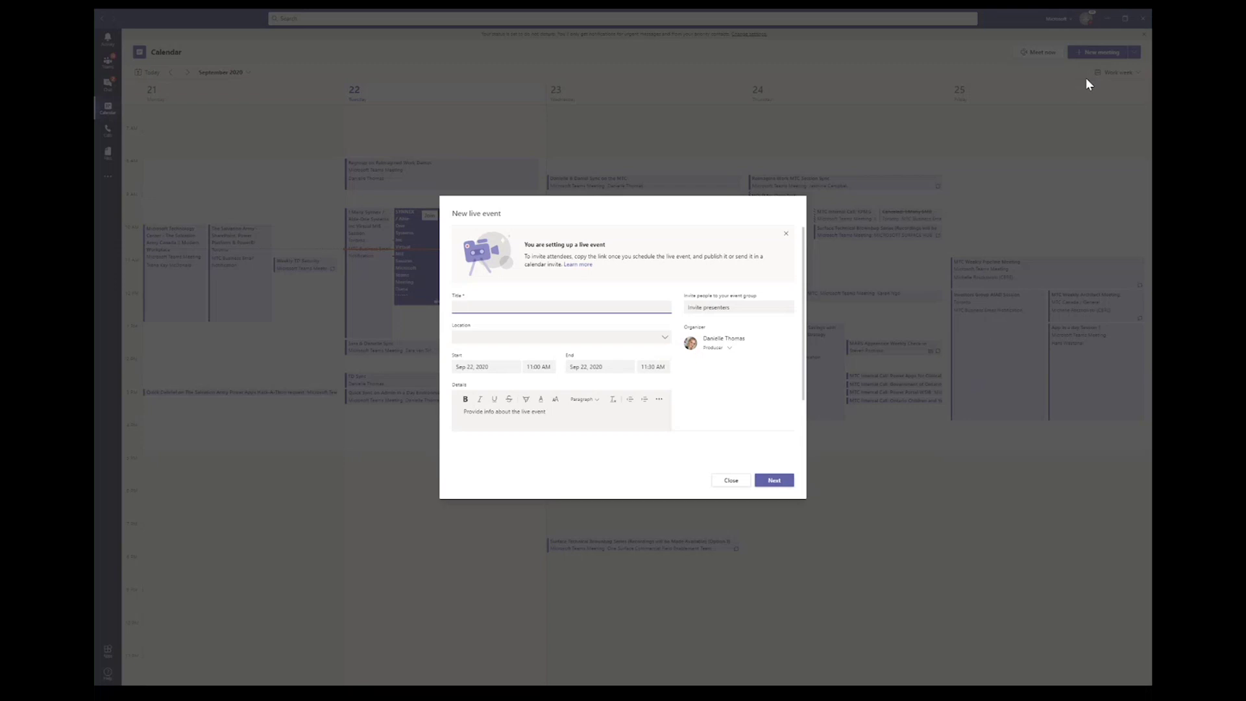
pyautogui.click(700, 310)
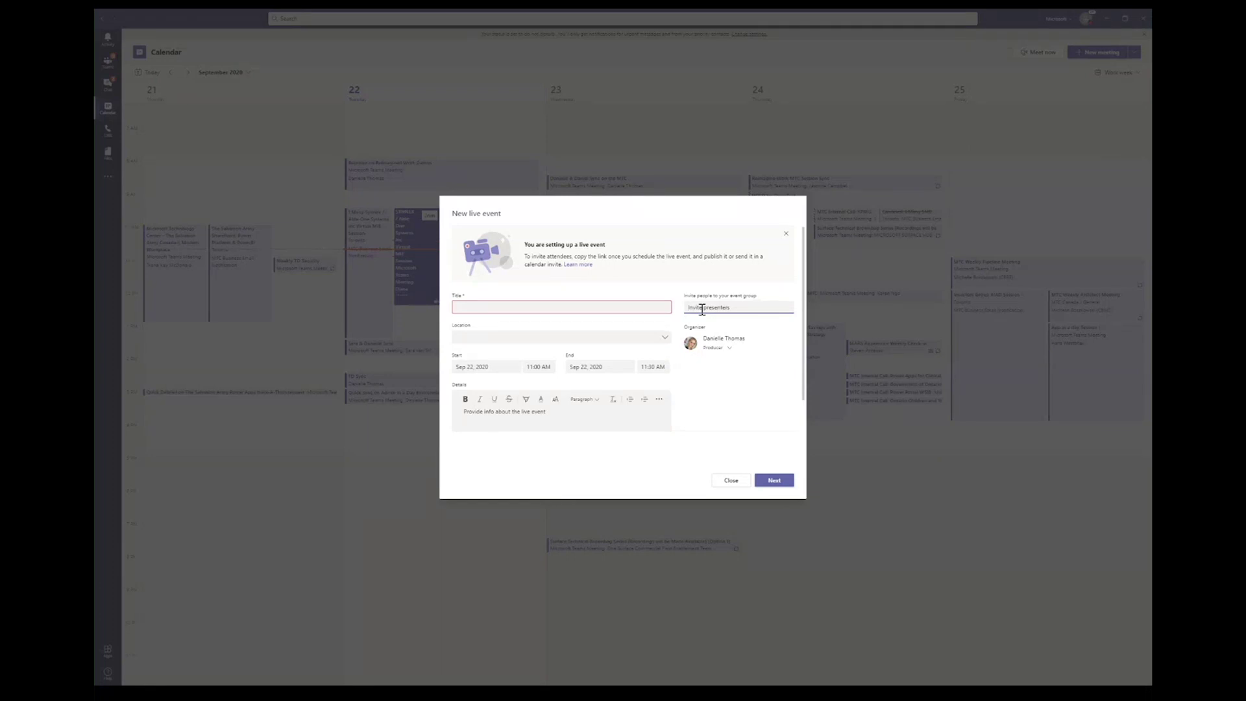
pyautogui.write('dian')
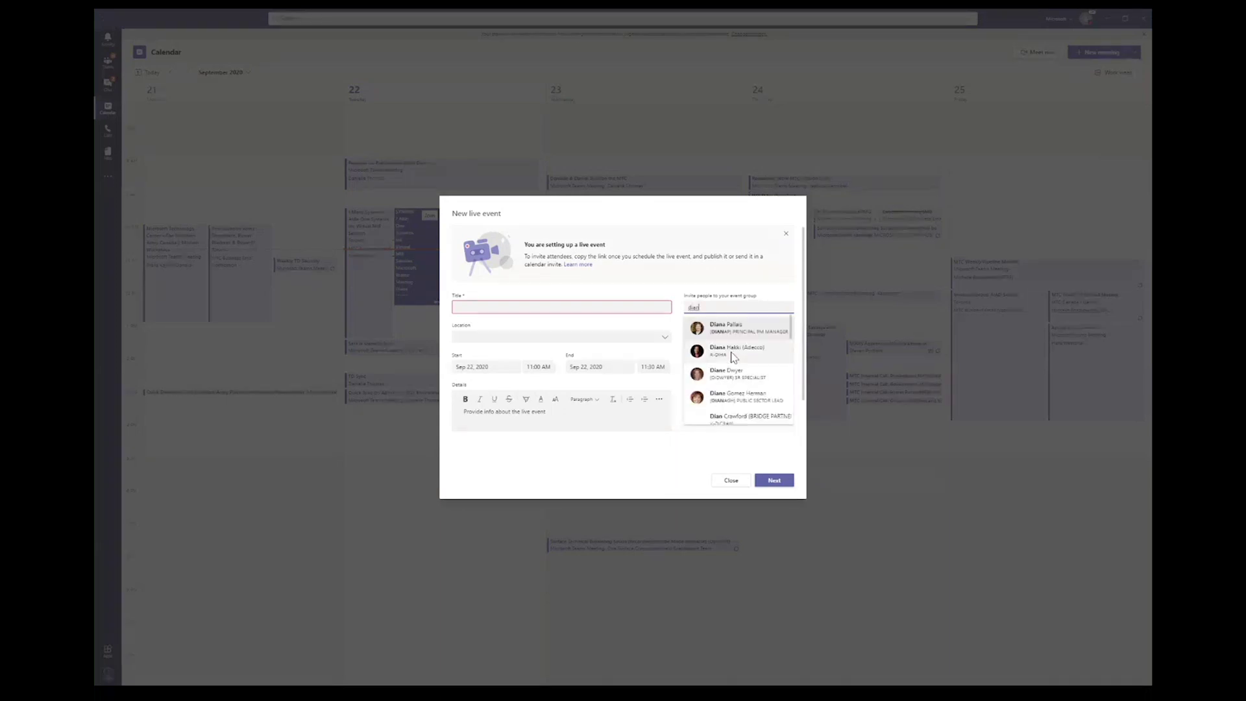
pyautogui.click(733, 356)
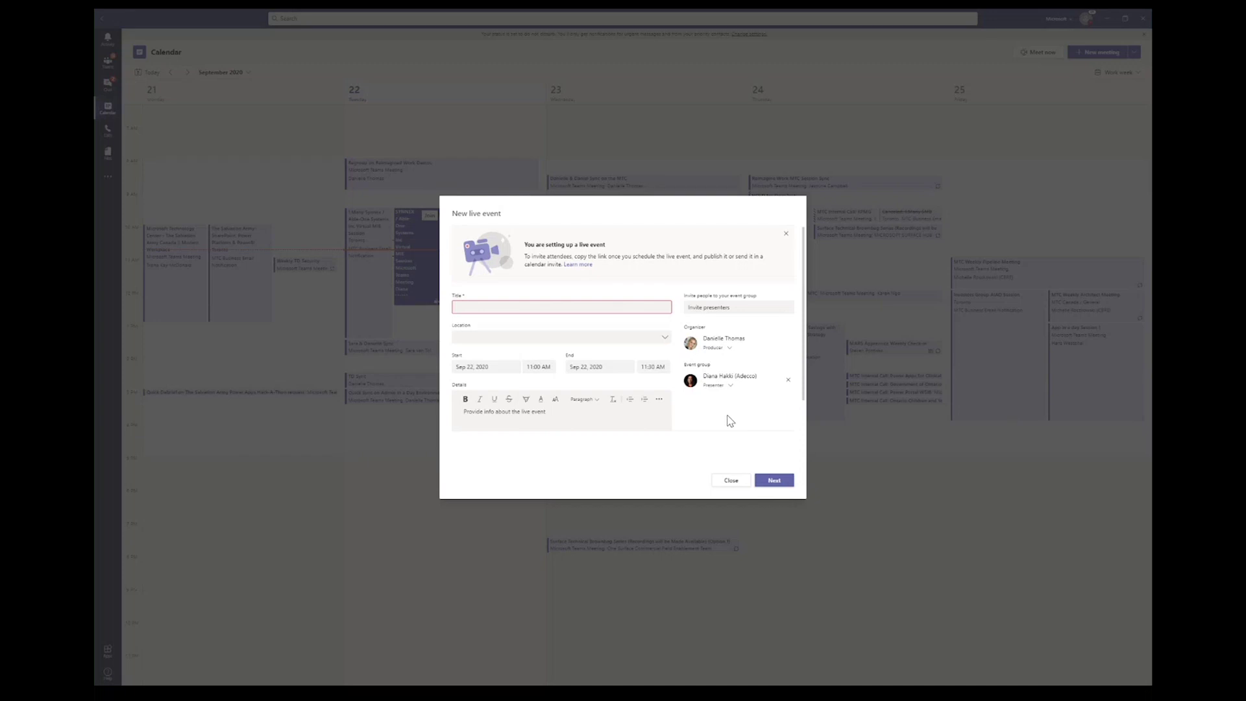
pyautogui.click(784, 481)
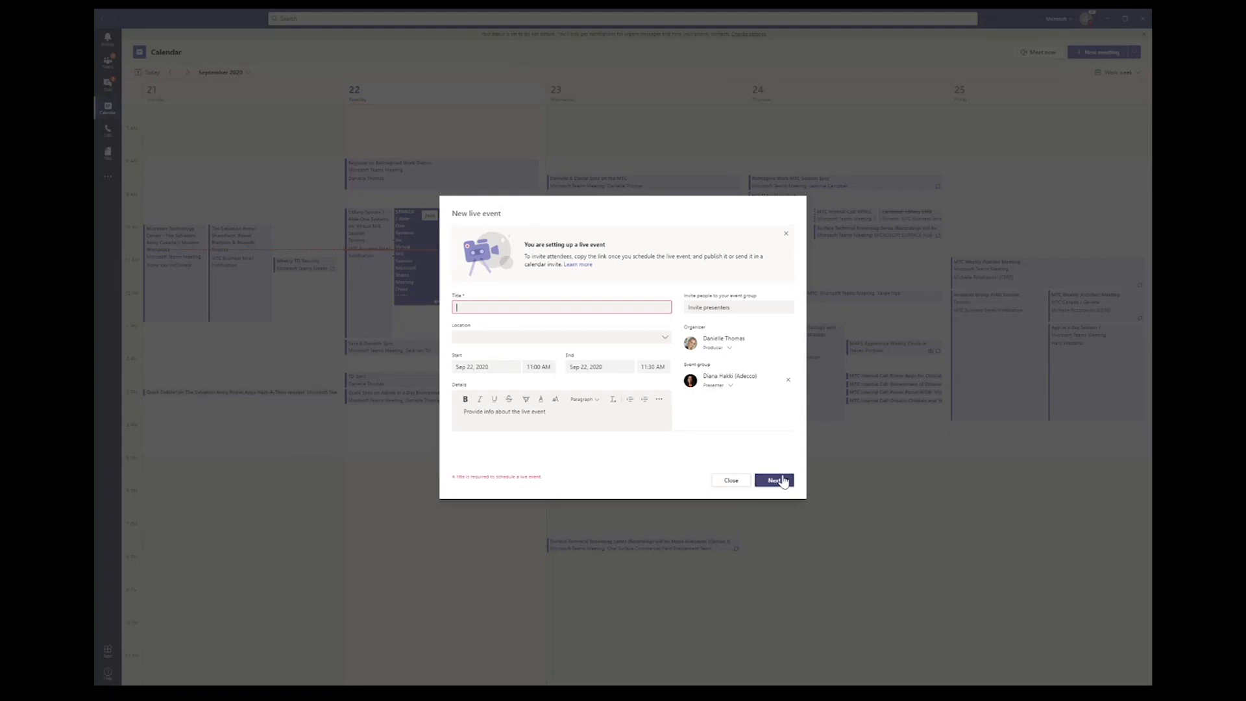
pyautogui.click(496, 309)
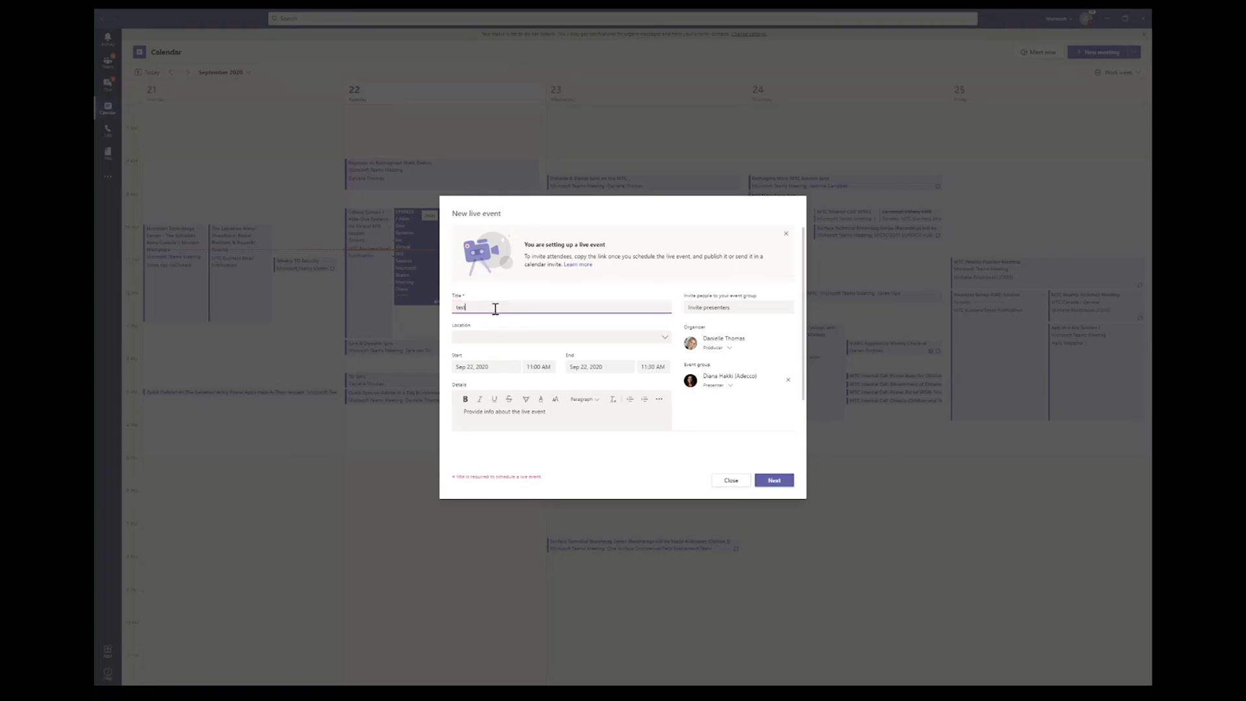
# Step: Try the People and groups and Org-wide permissions, then set the live event to Public
pyautogui.click(787, 483)
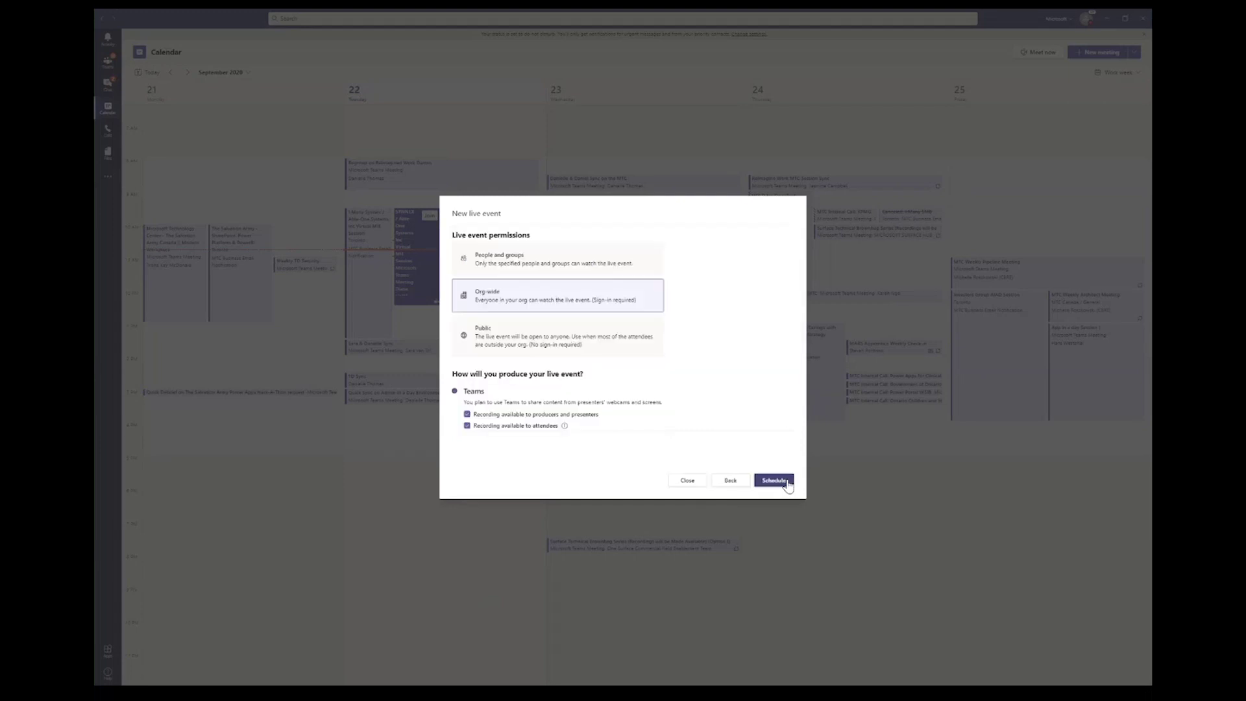
pyautogui.click(535, 266)
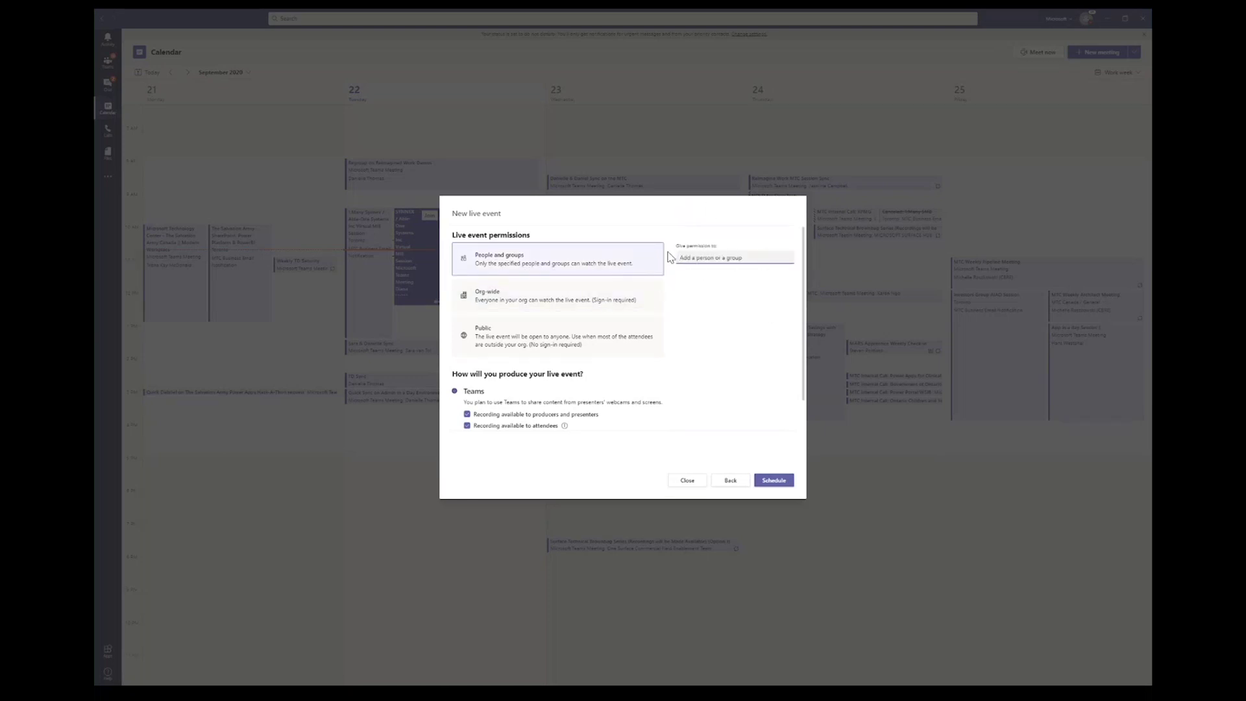
pyautogui.click(567, 304)
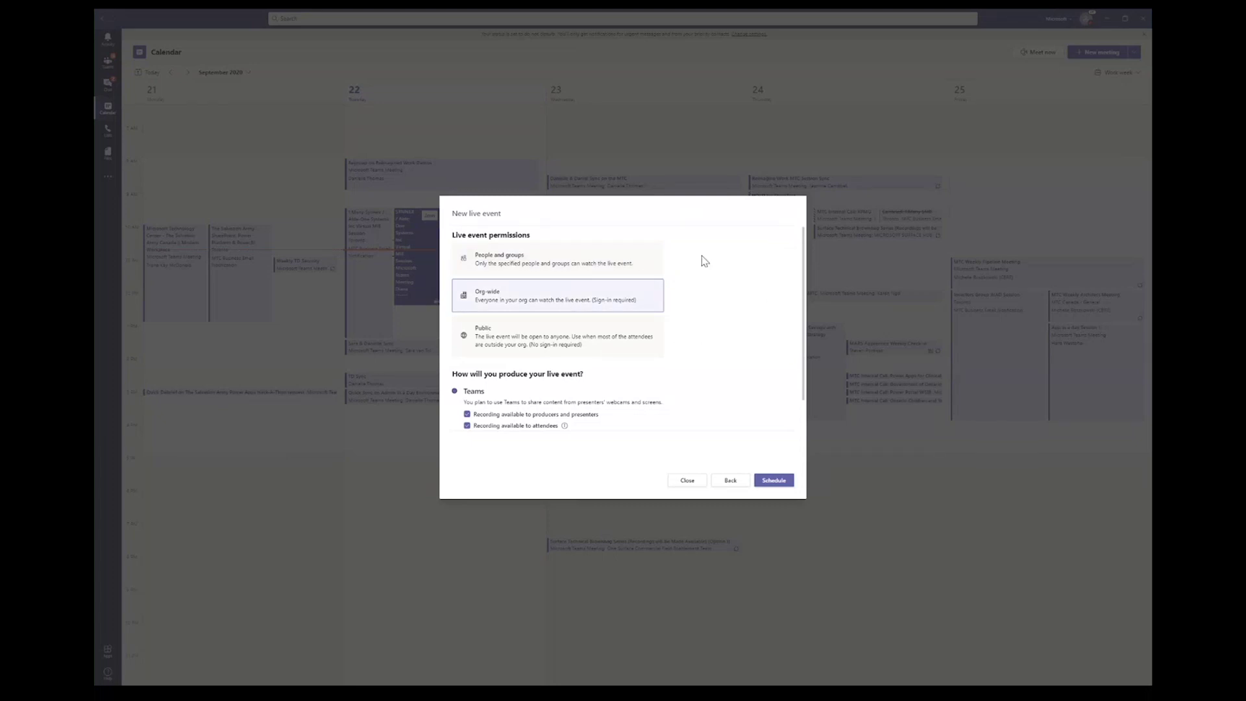
pyautogui.click(597, 335)
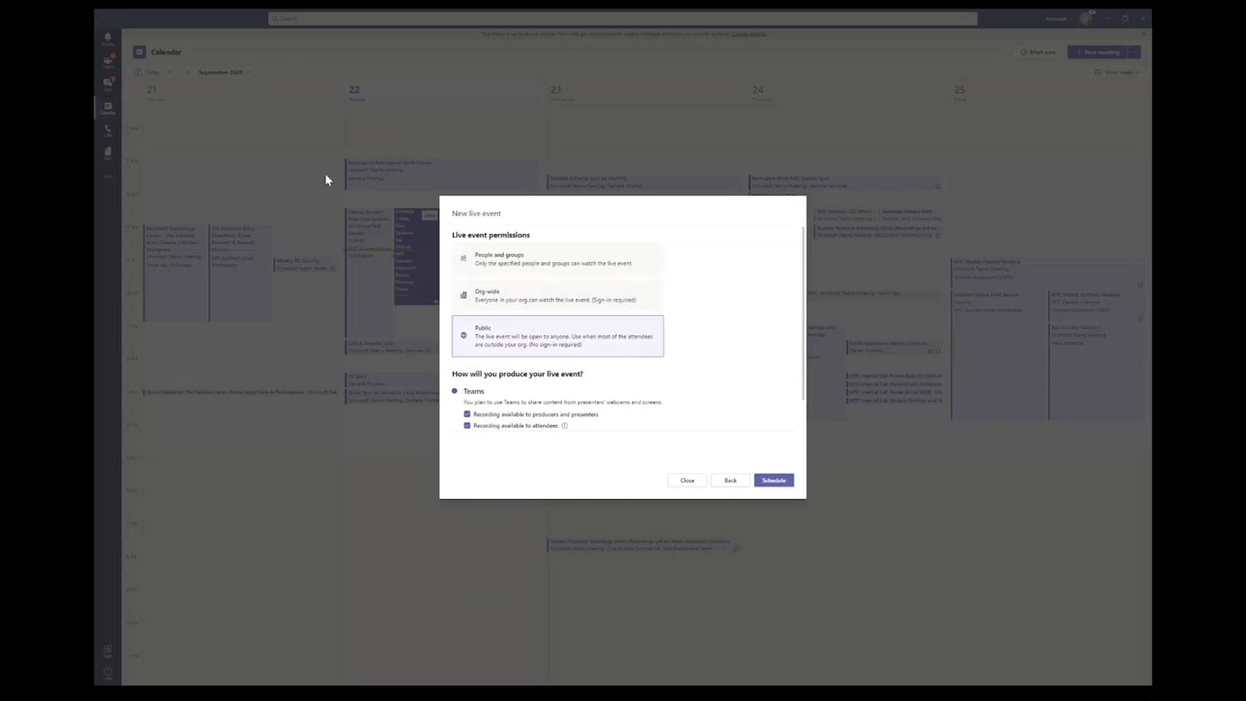
pyautogui.scroll(-5, 544, 367)
pyautogui.scroll(4, 547, 372)
pyautogui.scroll(-3, 547, 371)
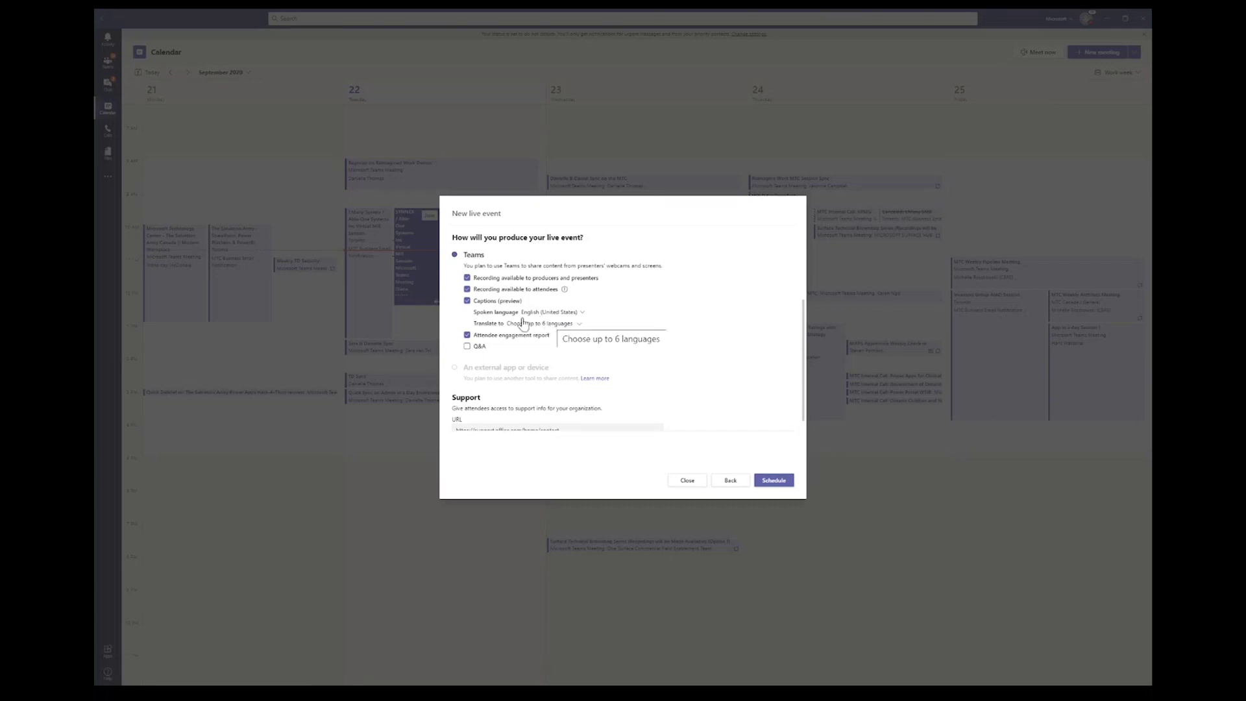
# Step: Browse the caption translation languages, then schedule the 'test' live event
pyautogui.click(525, 324)
pyautogui.scroll(-3, 507, 384)
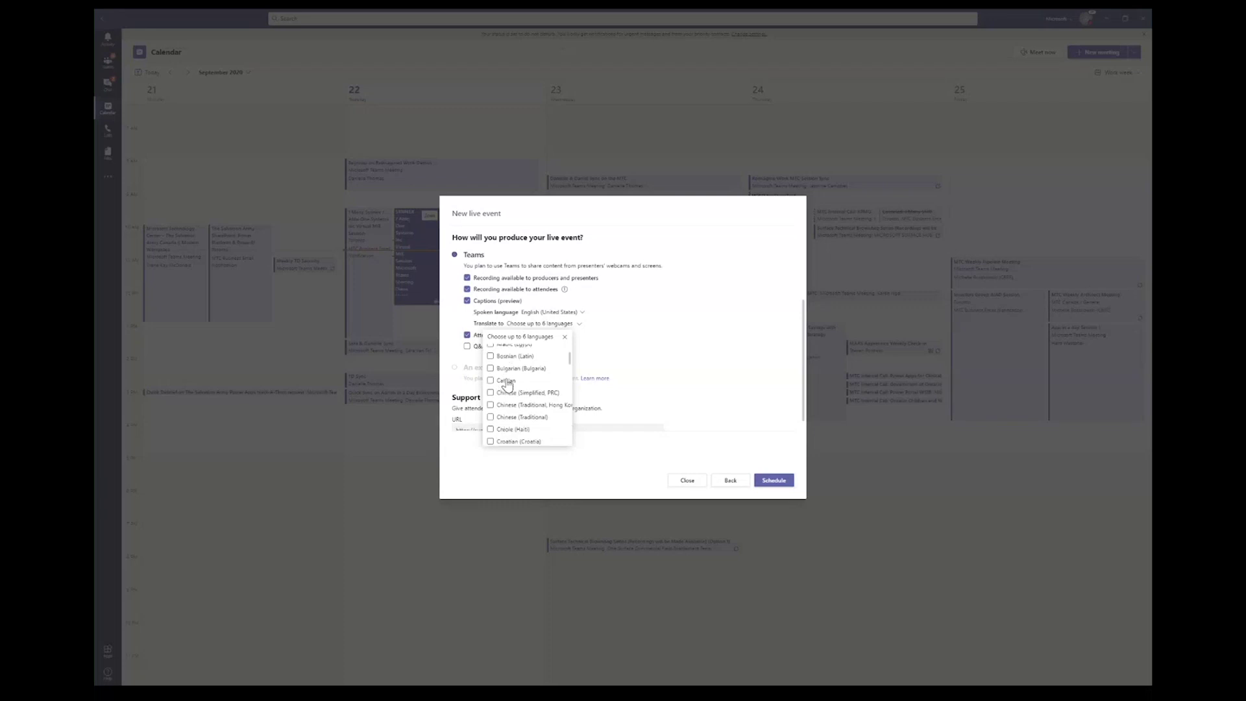
pyautogui.scroll(-2, 507, 385)
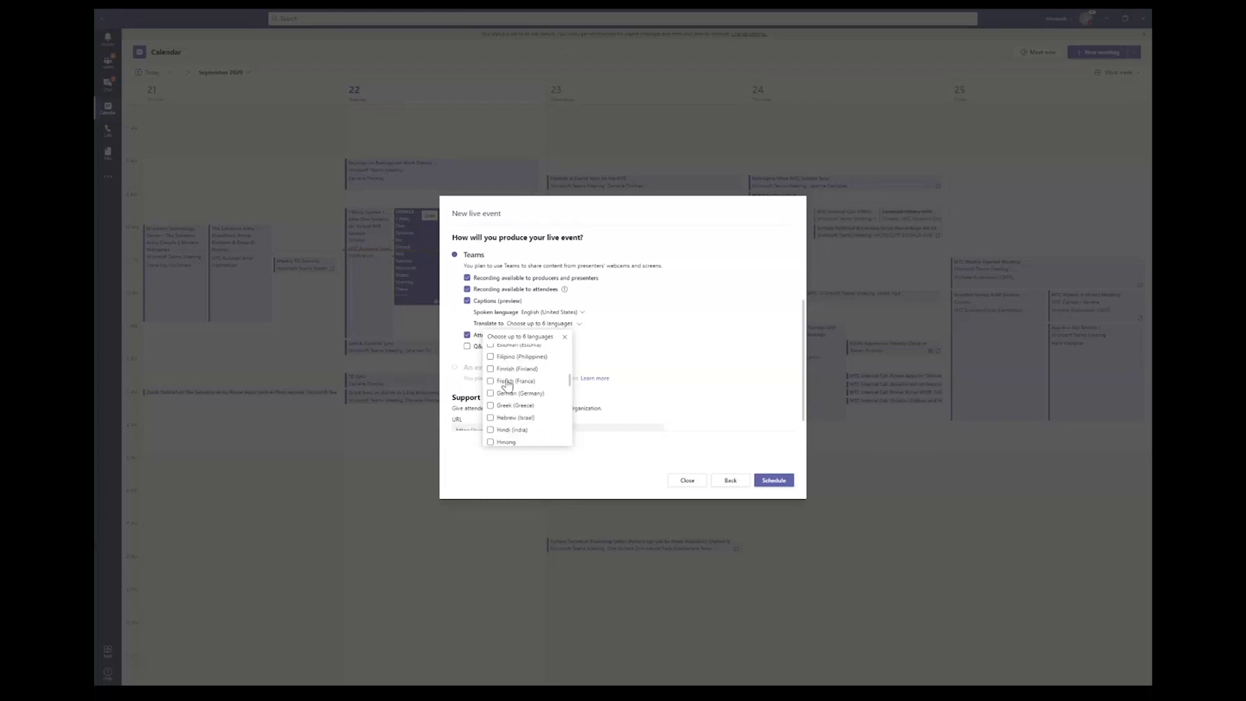
pyautogui.scroll(-3, 507, 384)
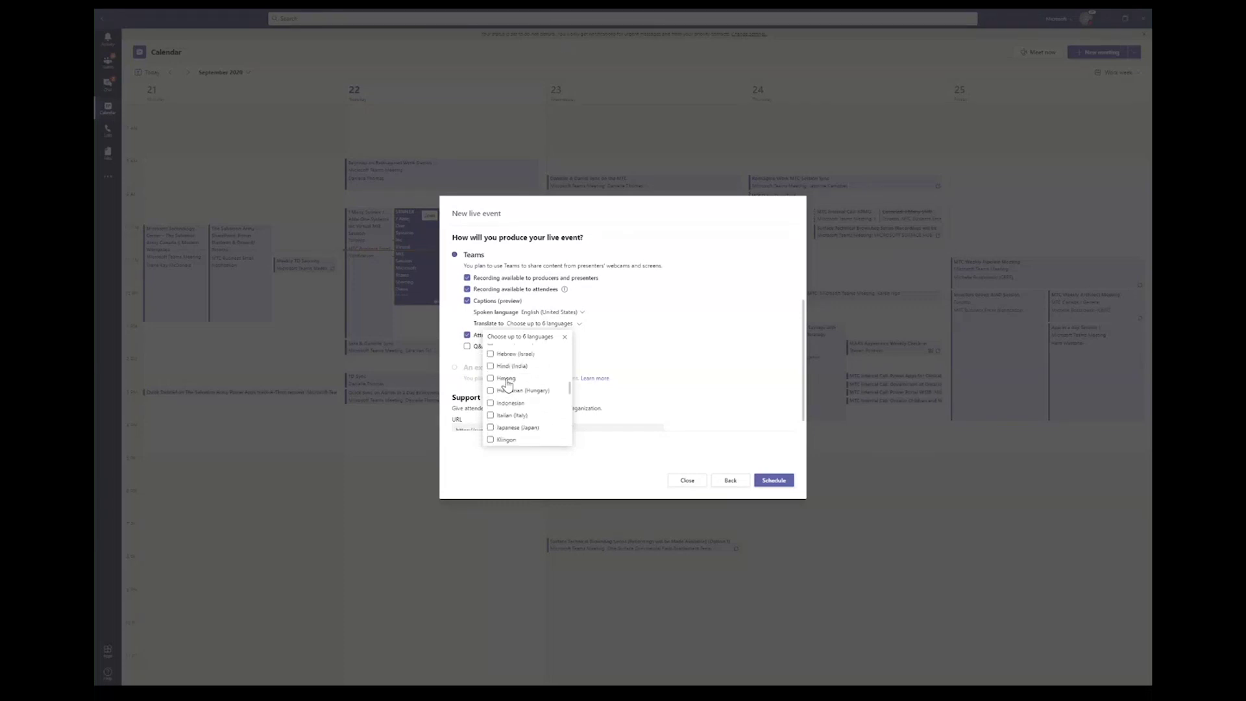
pyautogui.scroll(-1, 507, 385)
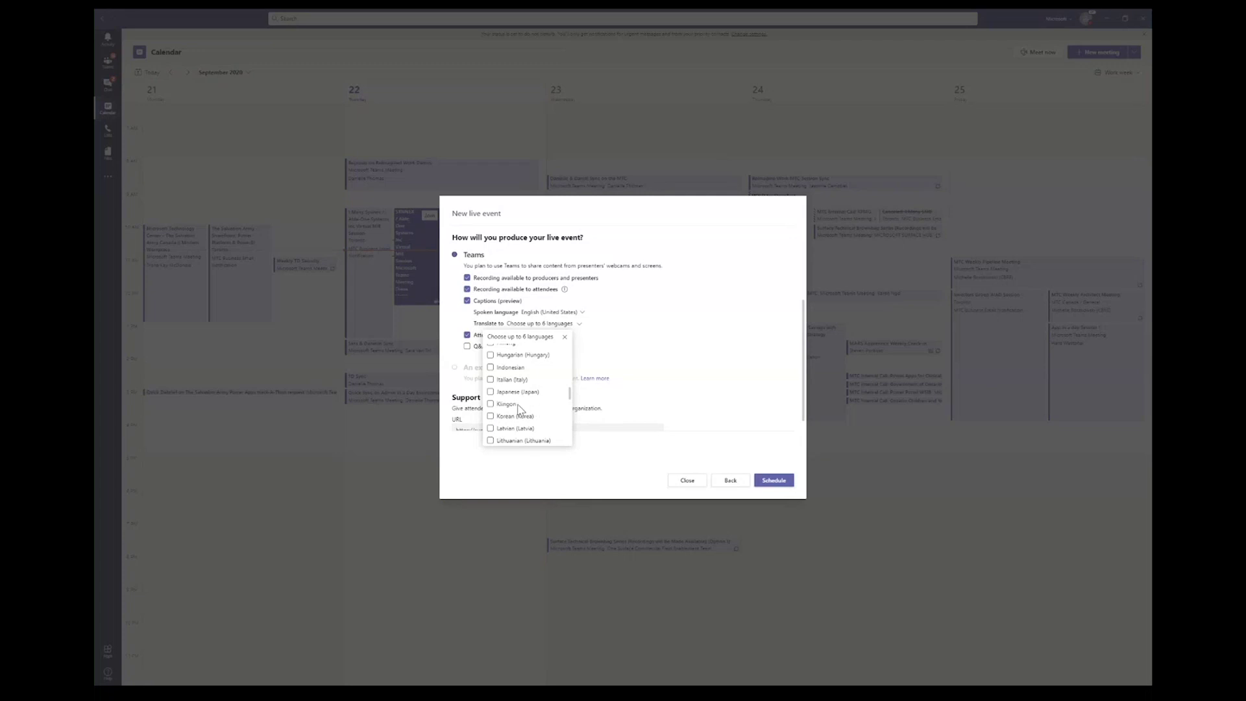
pyautogui.click(563, 339)
pyautogui.scroll(-3, 507, 418)
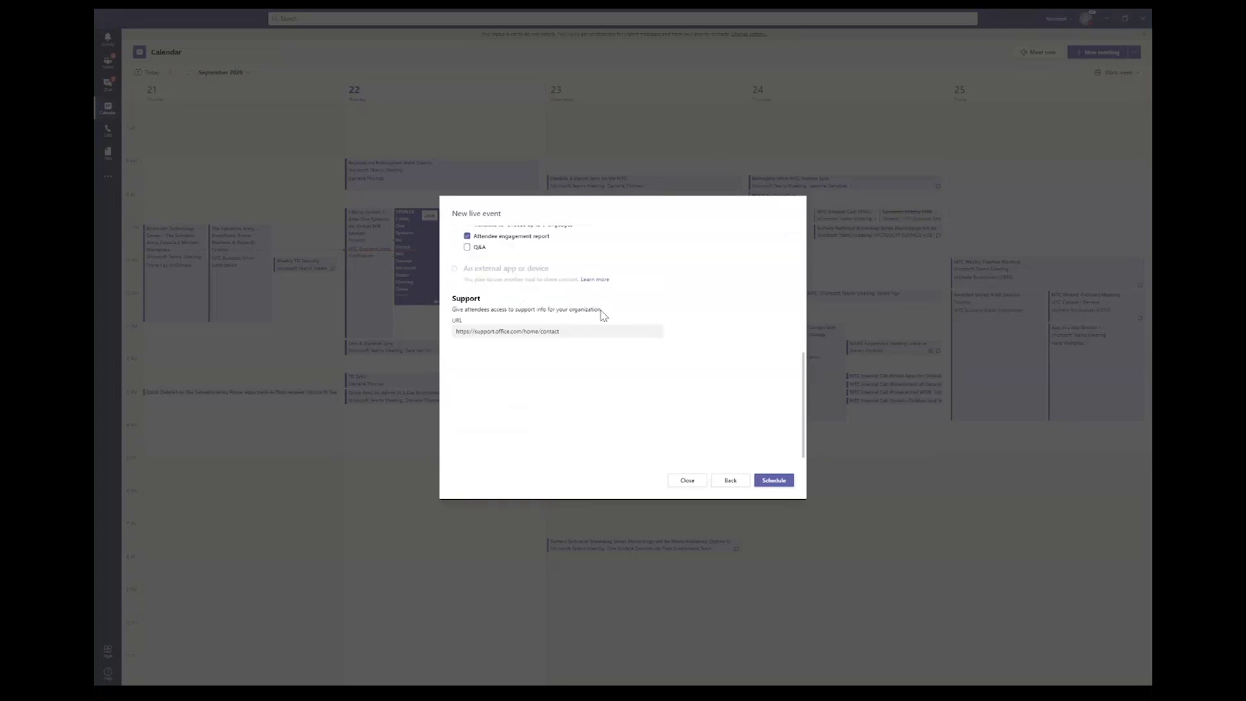
pyautogui.click(788, 486)
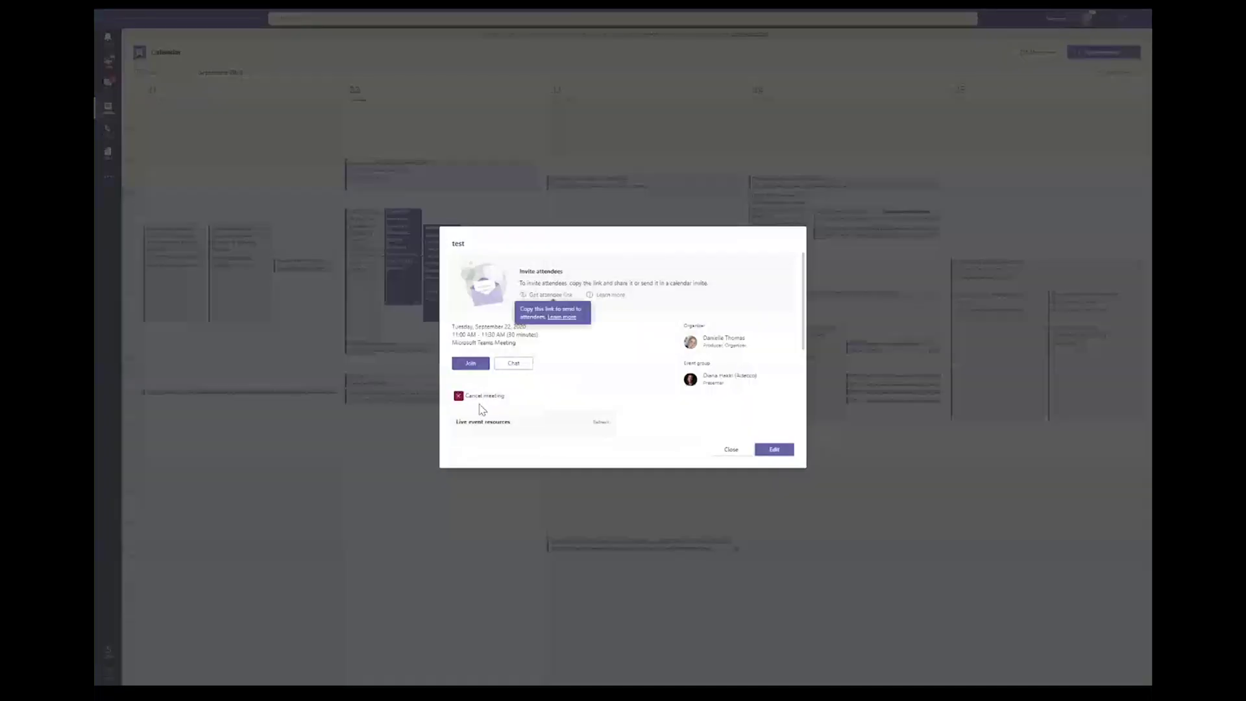
# Step: Scroll through the 'test' live event details and close them
pyautogui.scroll(-3, 481, 409)
pyautogui.scroll(3, 483, 410)
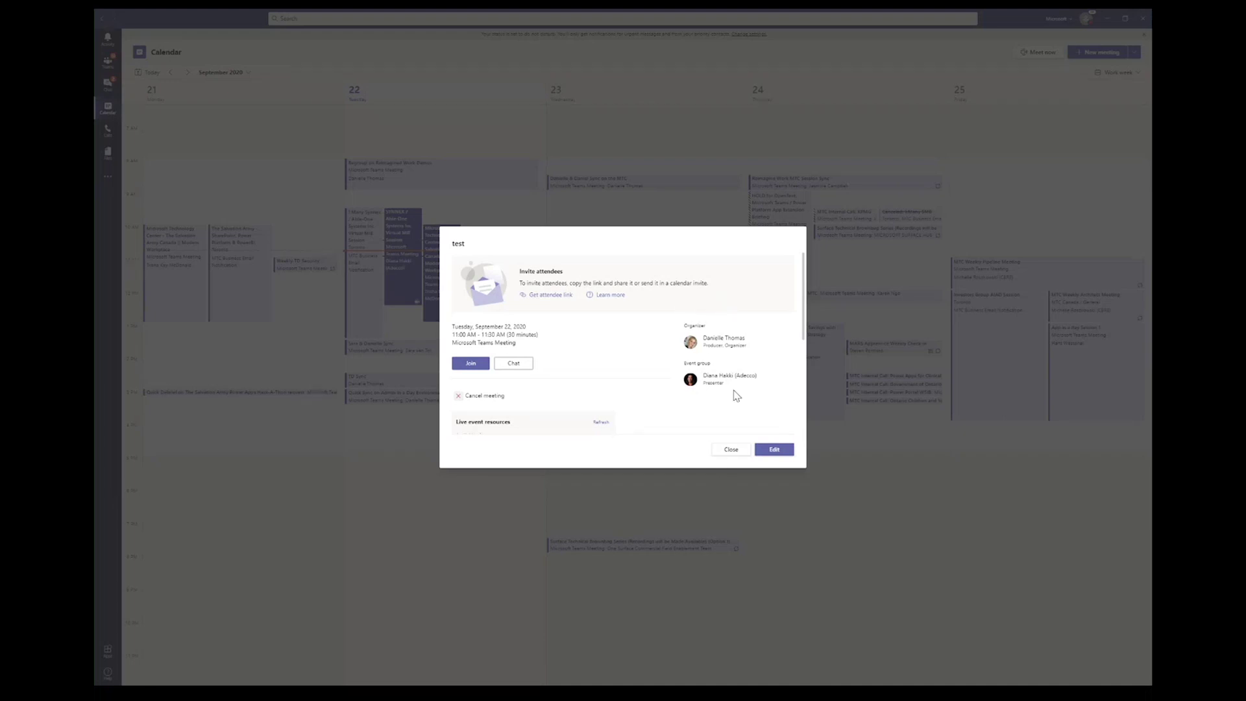
pyautogui.click(732, 453)
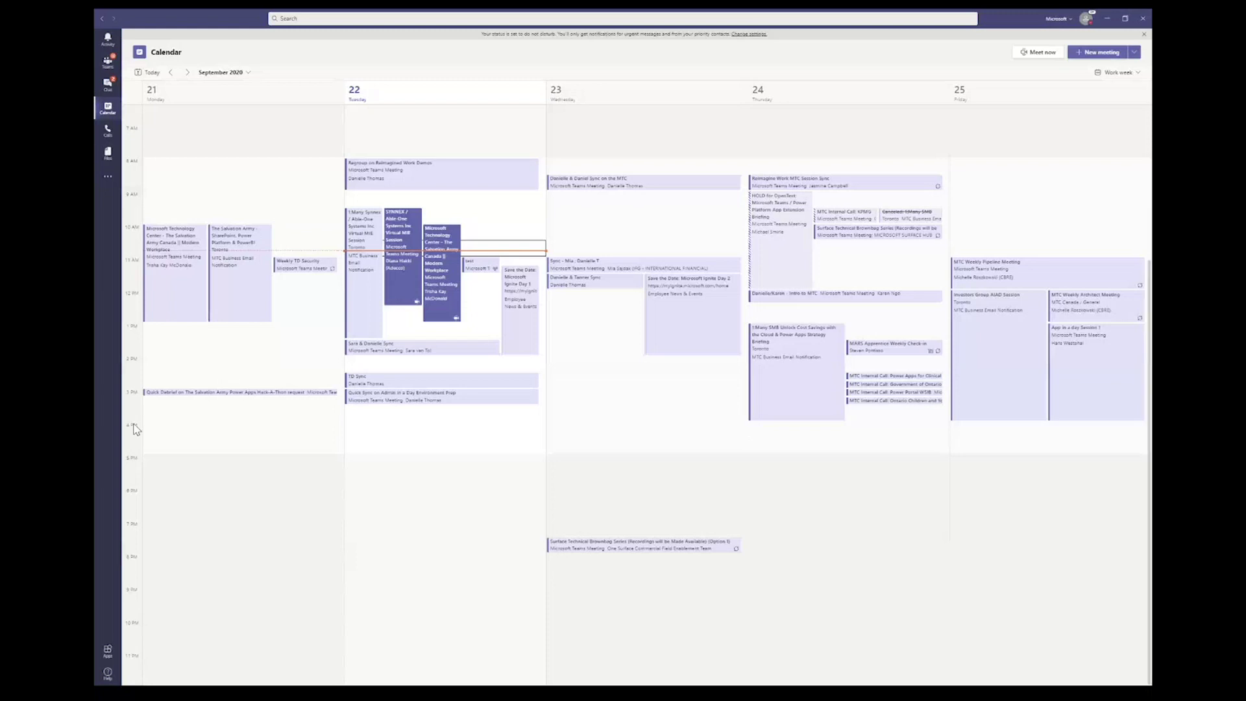
# Step: Switch to the ongoing Teams meeting window from the taskbar
pyautogui.press('super')
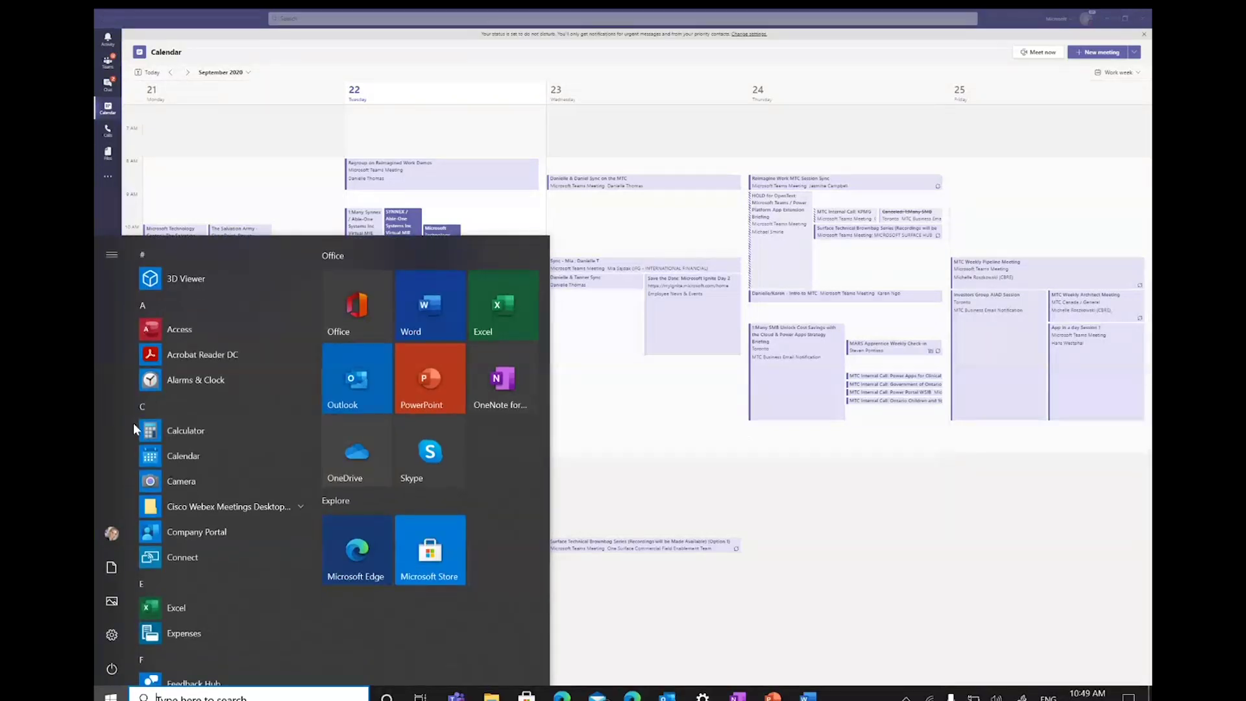
pyautogui.moveTo(456, 696)
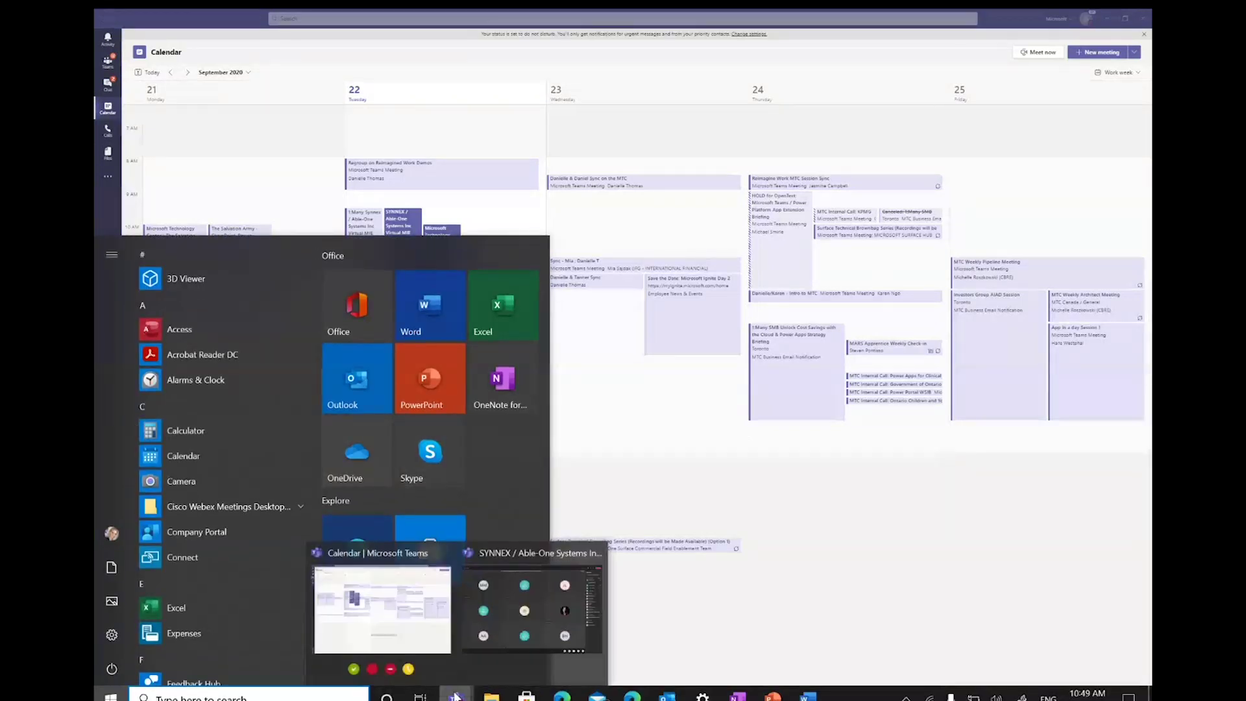
pyautogui.click(487, 611)
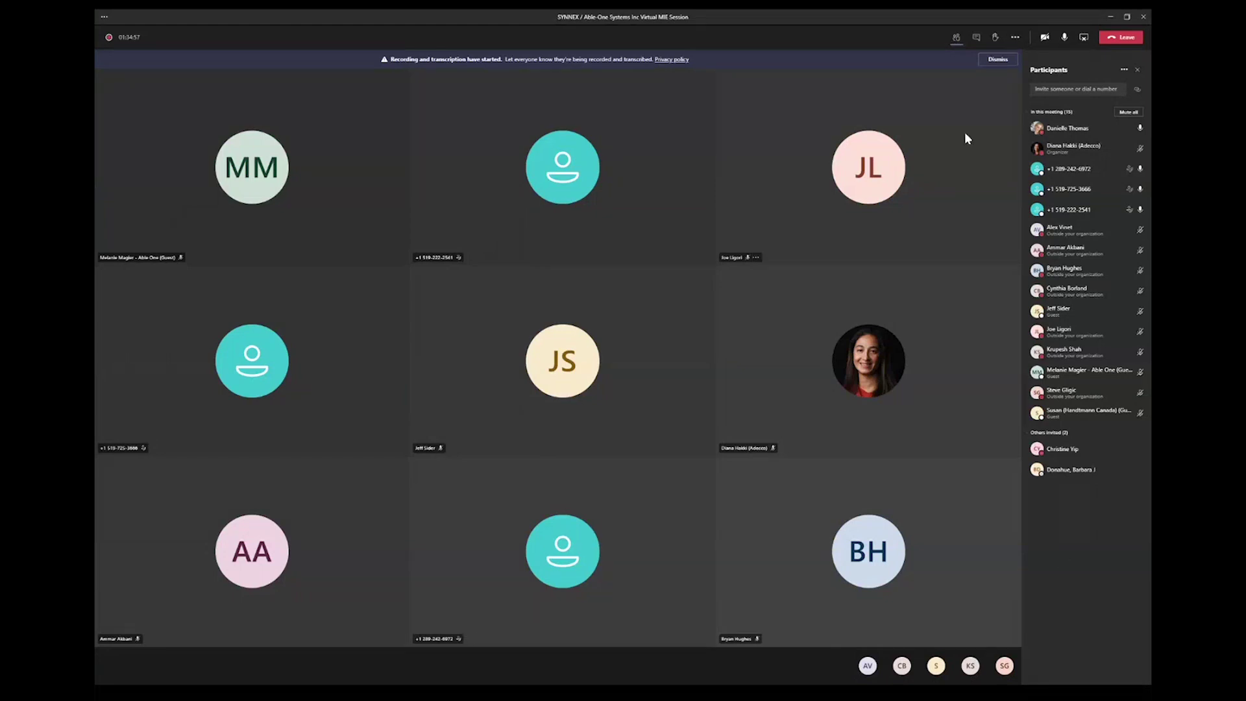
# Step: Show the meeting chat beside the video tiles and start typing a 'Hey' greeting
pyautogui.click(977, 39)
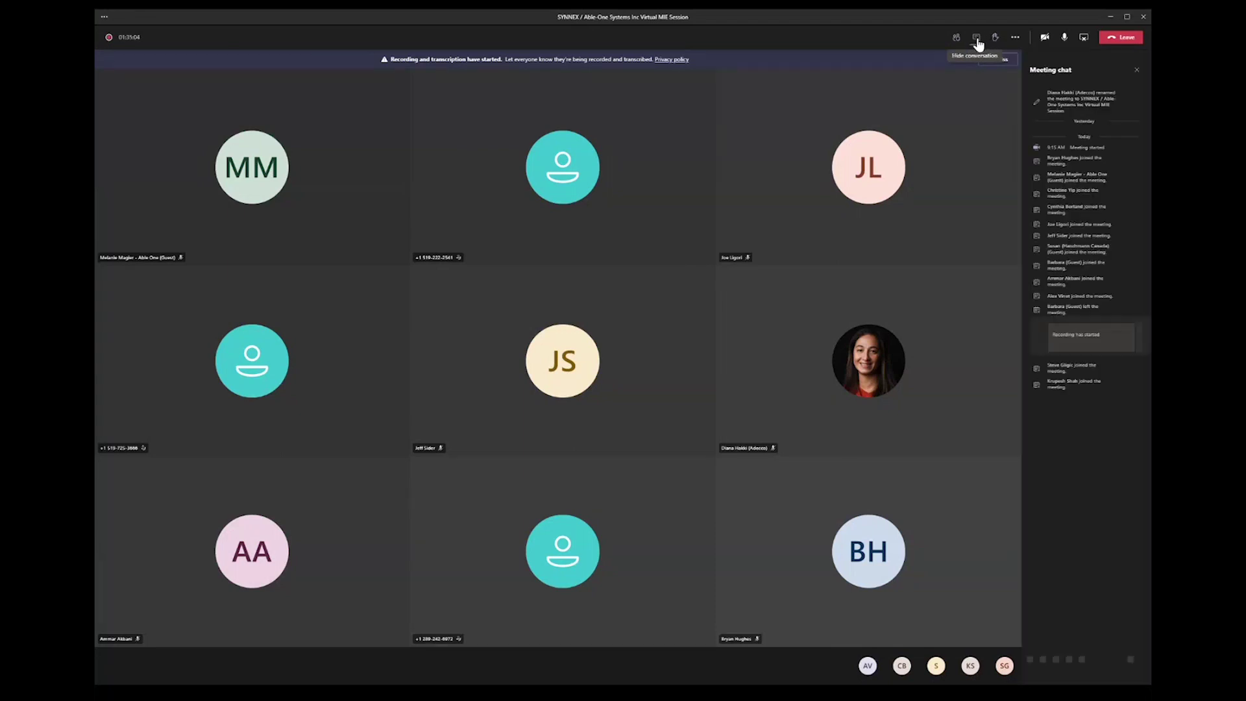
pyautogui.click(1078, 660)
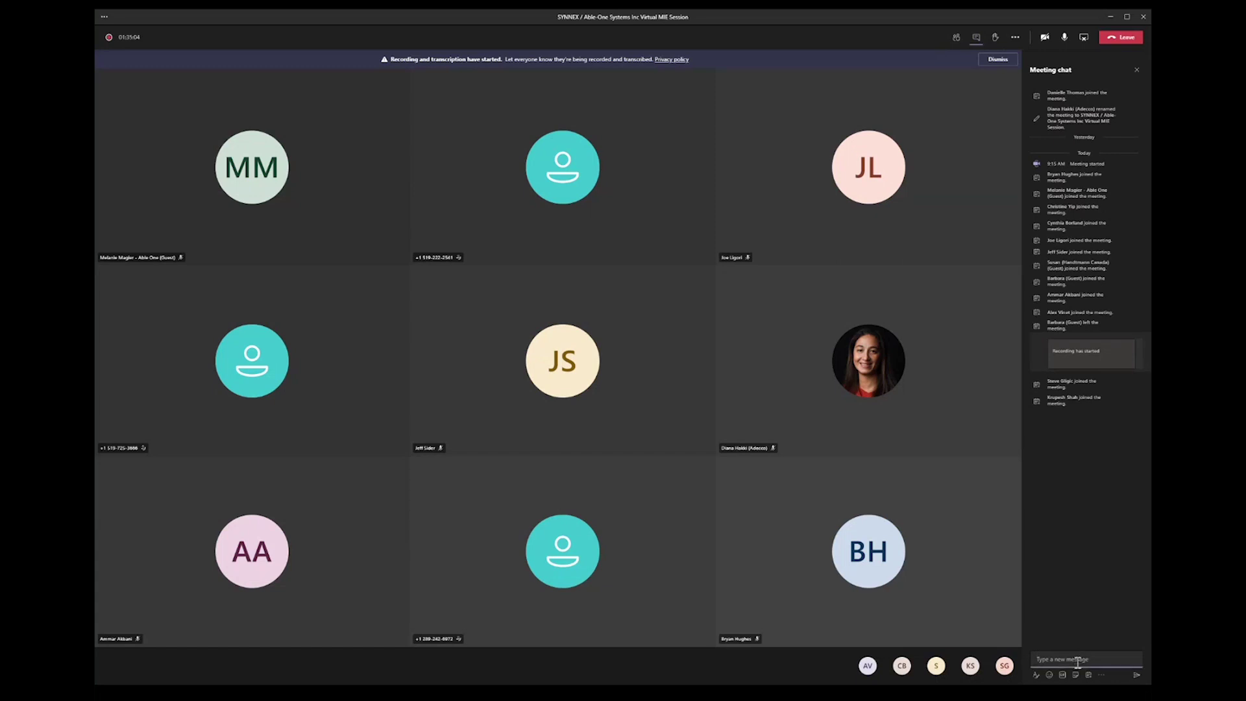
pyautogui.write('Hey')
pyautogui.write('i')
pyautogui.press('super')
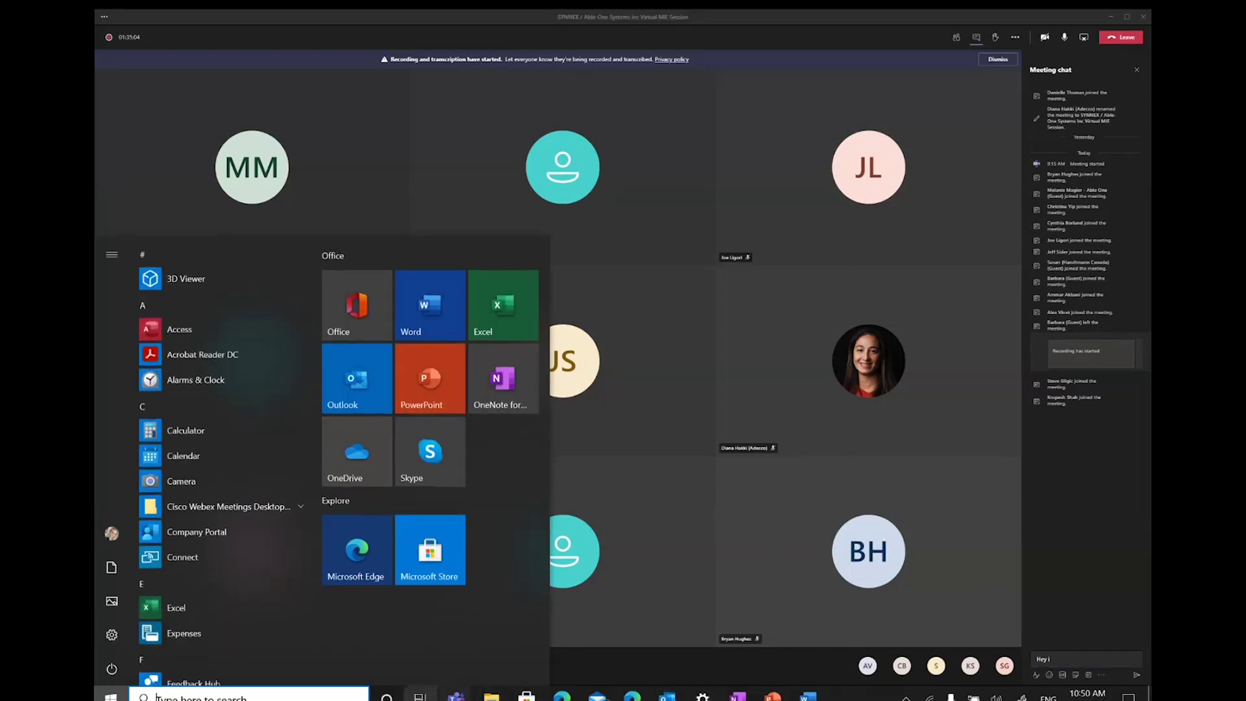
# Step: Send 'Hey guys hope this is useful' in the SYNNEX / Able-One Systems Inc Virtual MIE Session chat
pyautogui.moveTo(456, 697)
pyautogui.click(367, 623)
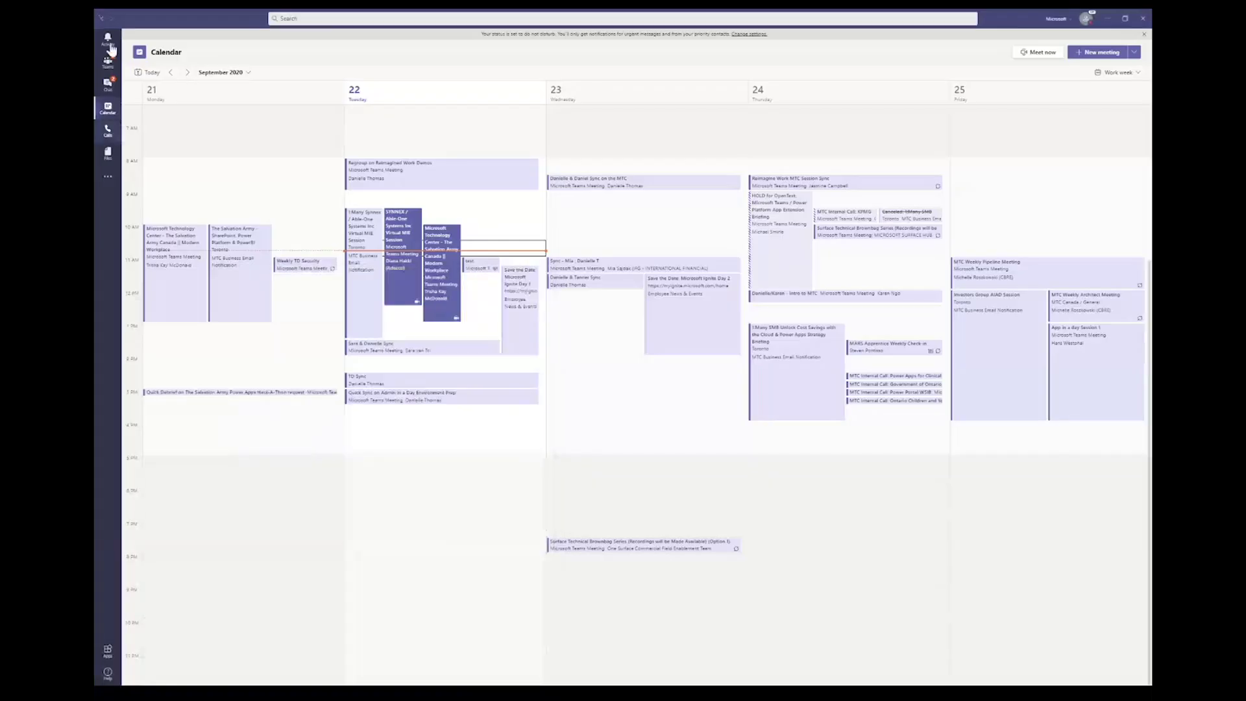
pyautogui.click(110, 84)
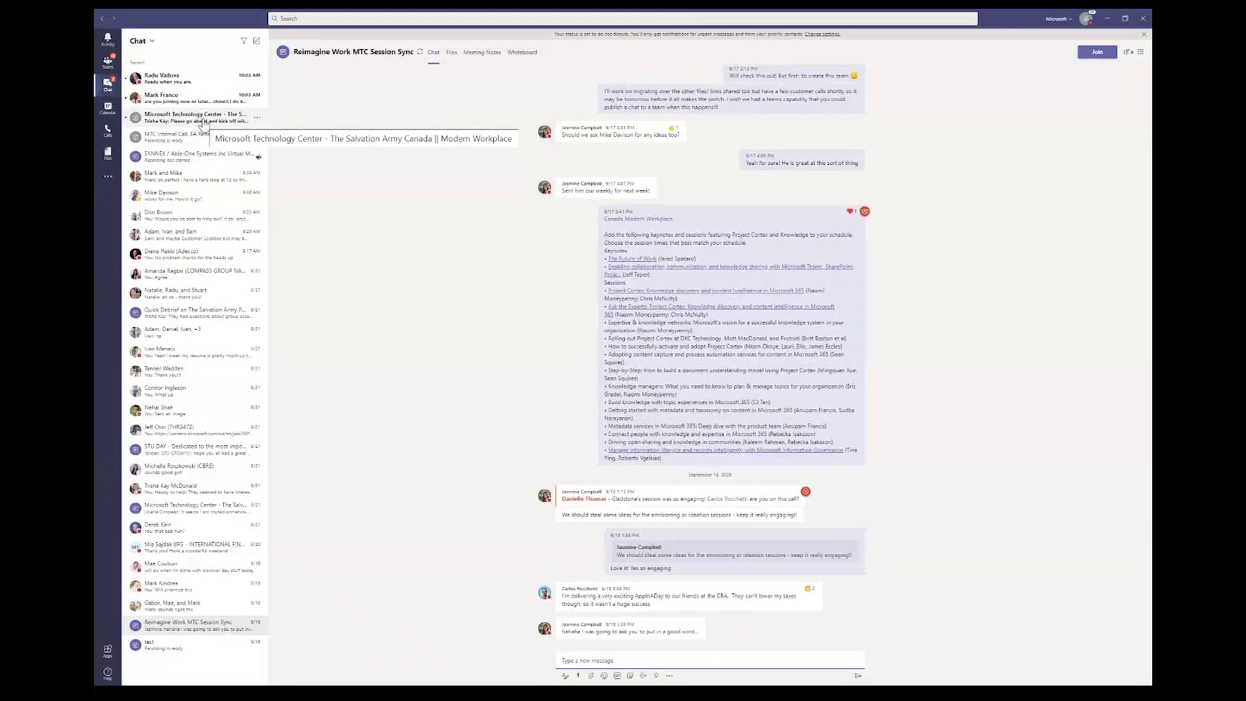
pyautogui.click(205, 162)
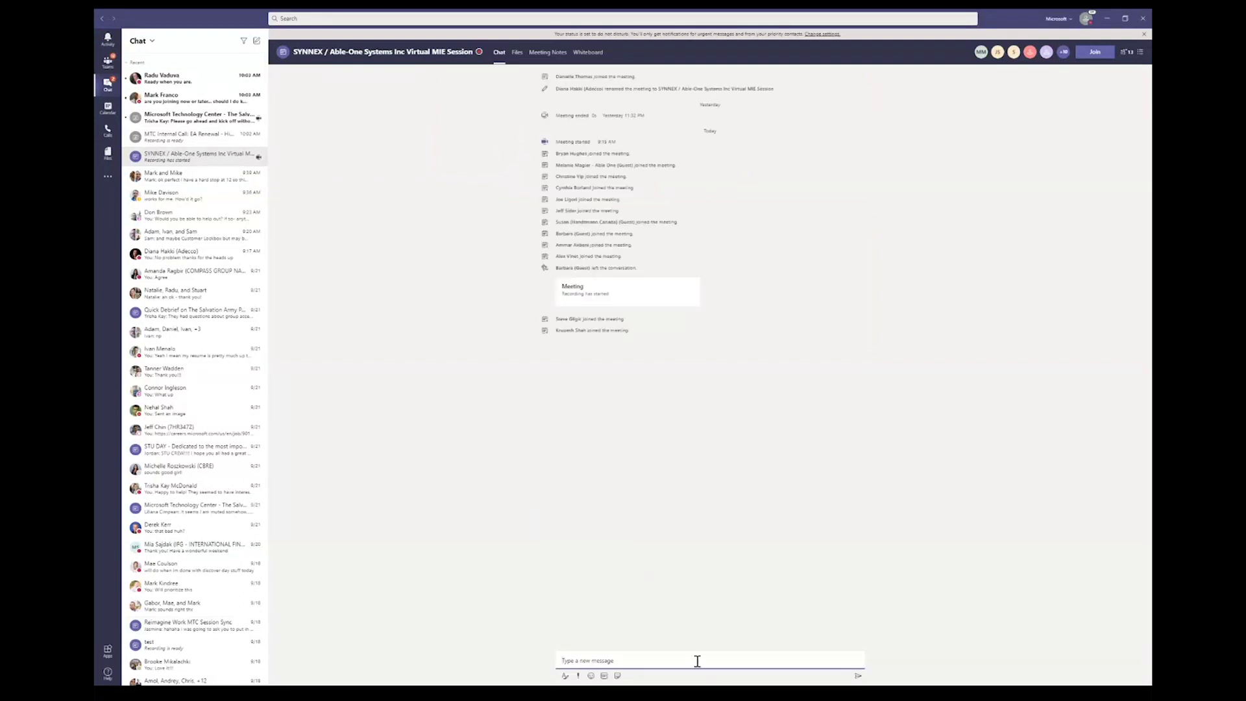
pyautogui.click(657, 659)
pyautogui.write('Hey guys hope this is useful')
pyautogui.press('Return')
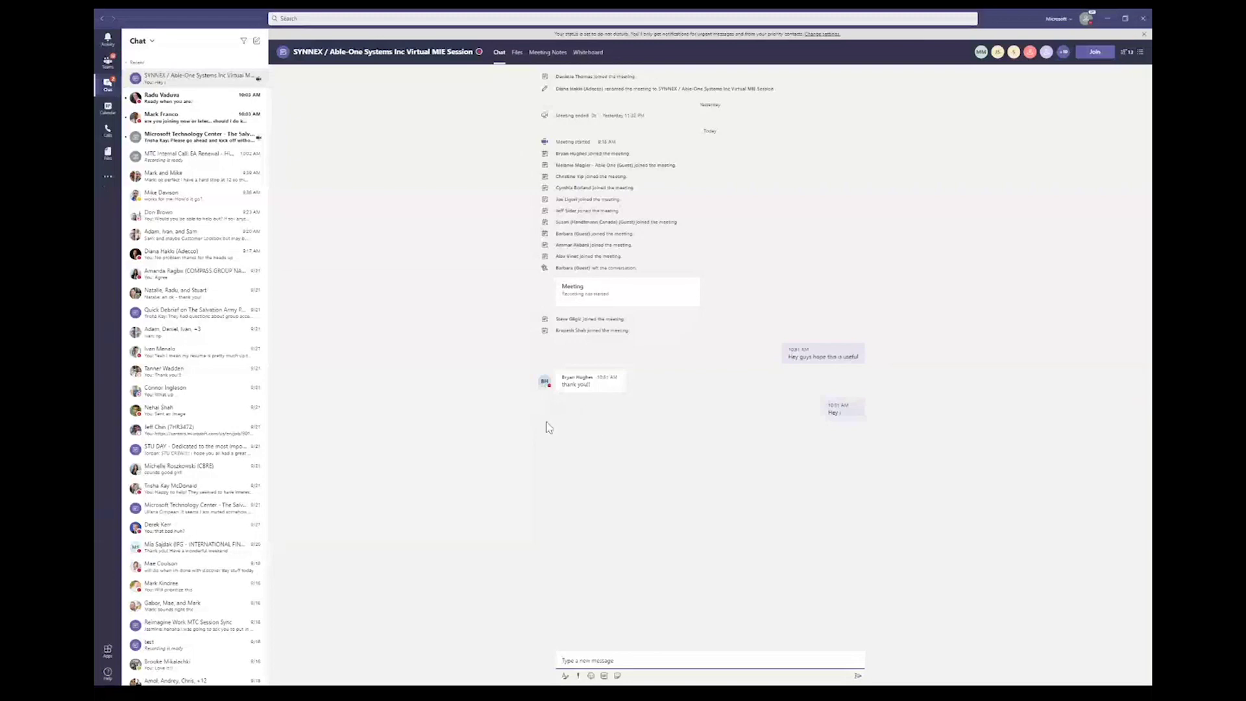
pyautogui.press('super')
# Step: Search 'english to french' from Edge's address bar to bring up Bing's translator
pyautogui.click(607, 691)
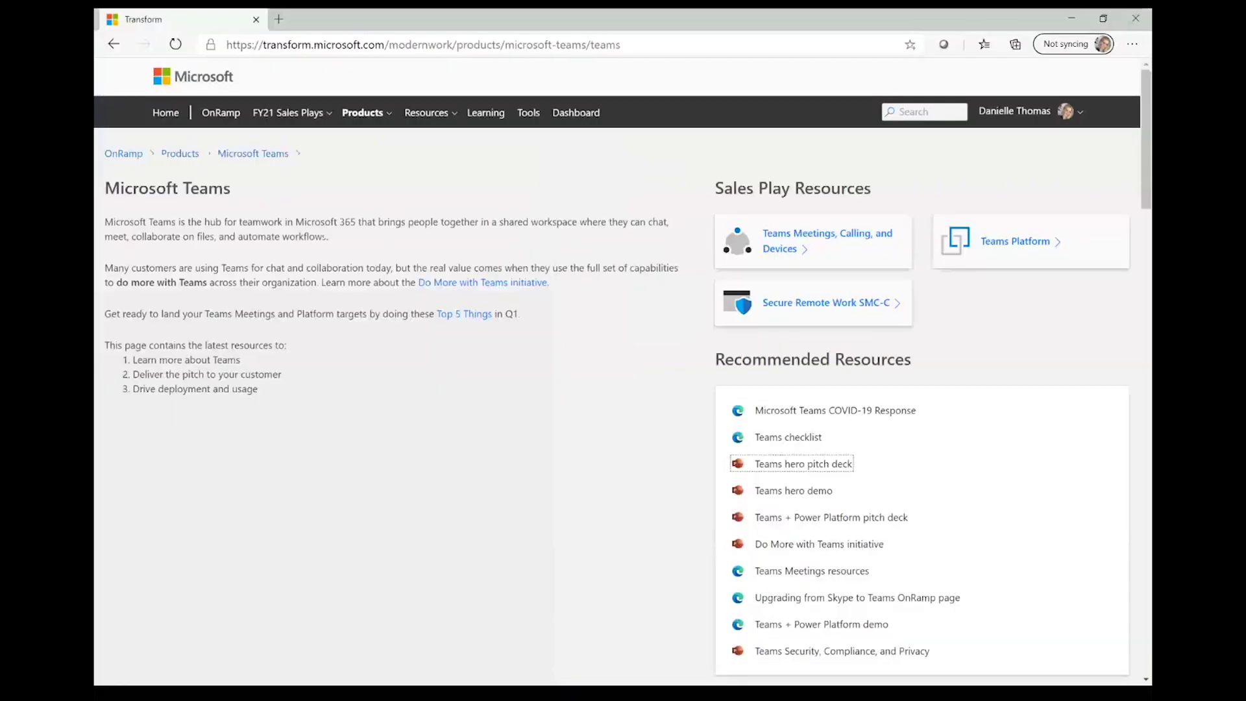
pyautogui.click(375, 46)
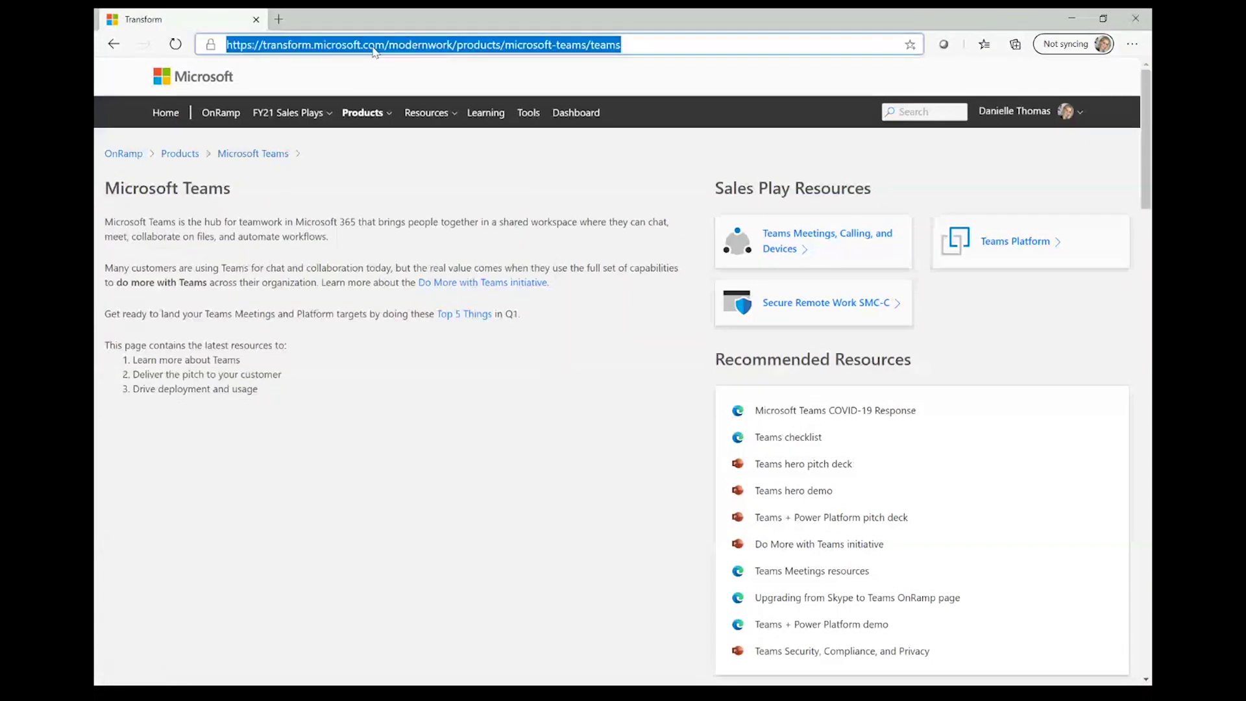
pyautogui.press('BackSpace')
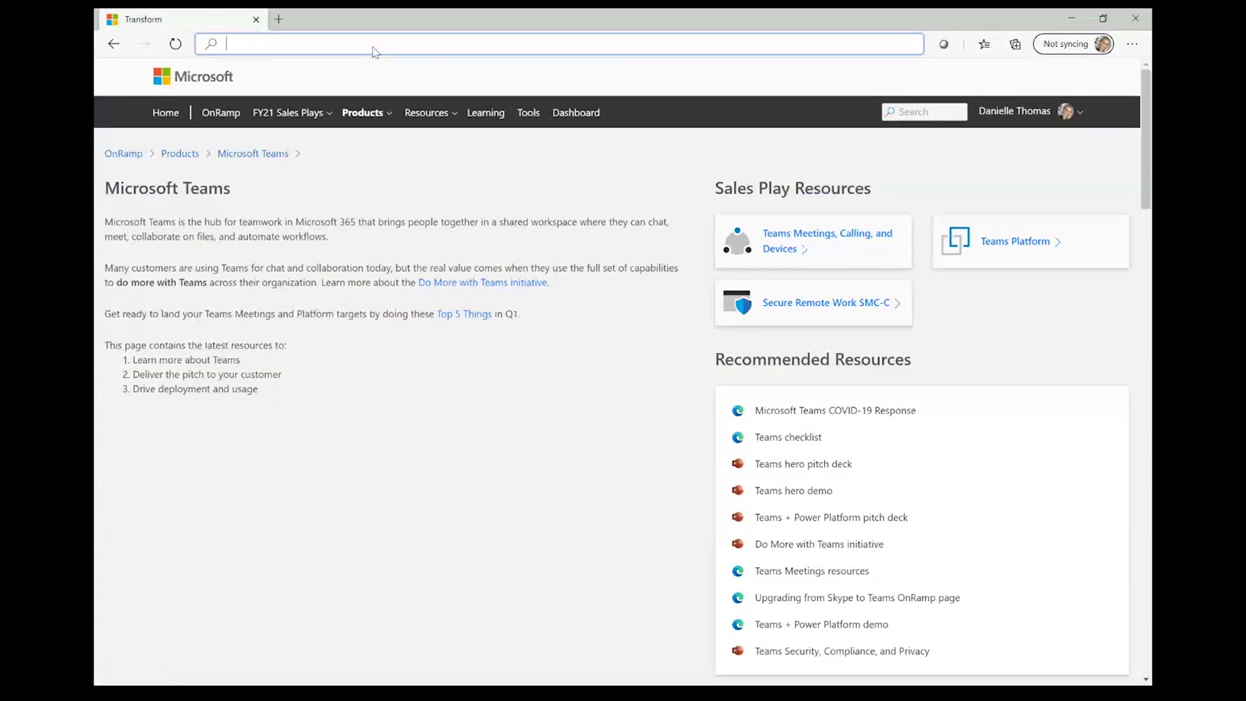
pyautogui.write('fre')
pyautogui.press('BackSpace')
pyautogui.press('Escape')
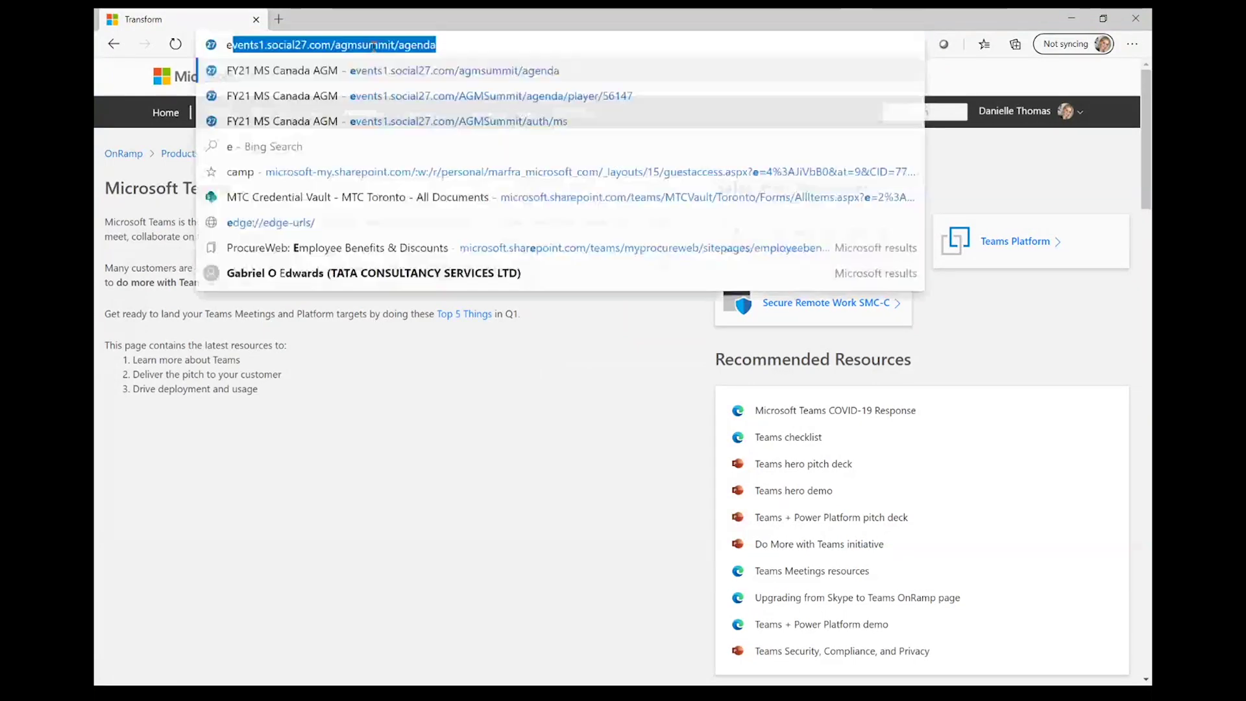
pyautogui.write('english')
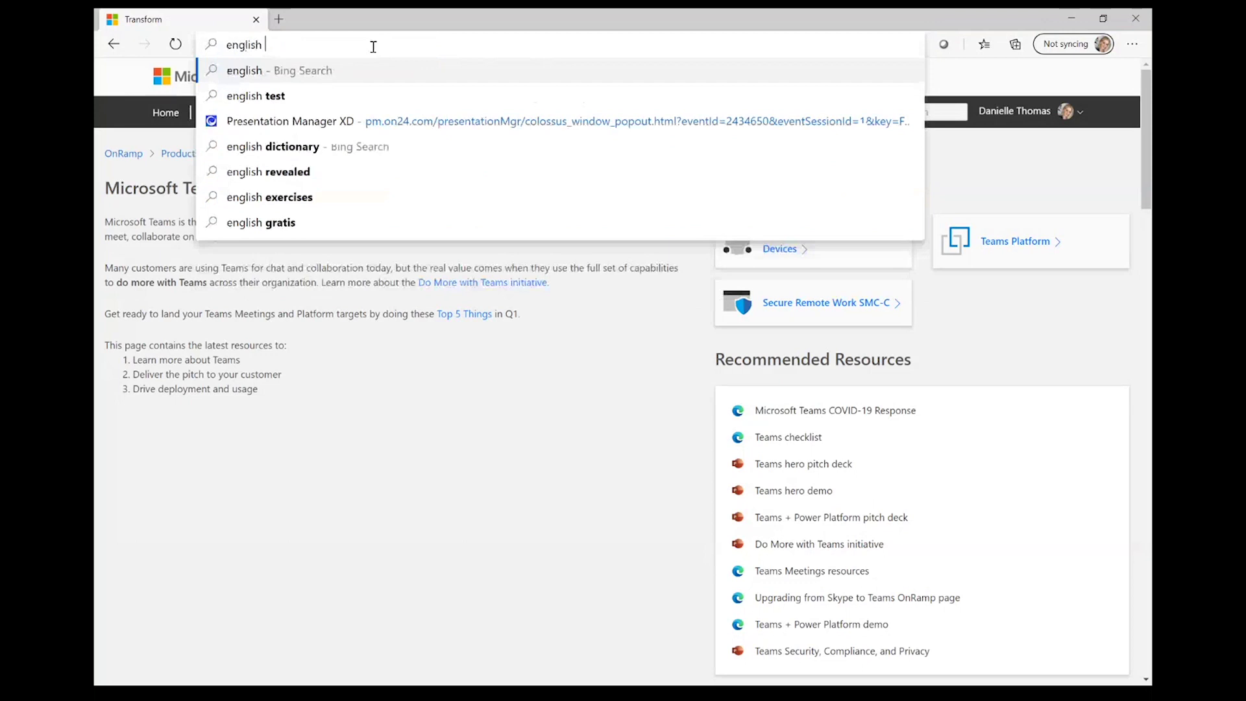
pyautogui.write(' to fr')
pyautogui.press('Down')
pyautogui.press('Down')
pyautogui.press('Return')
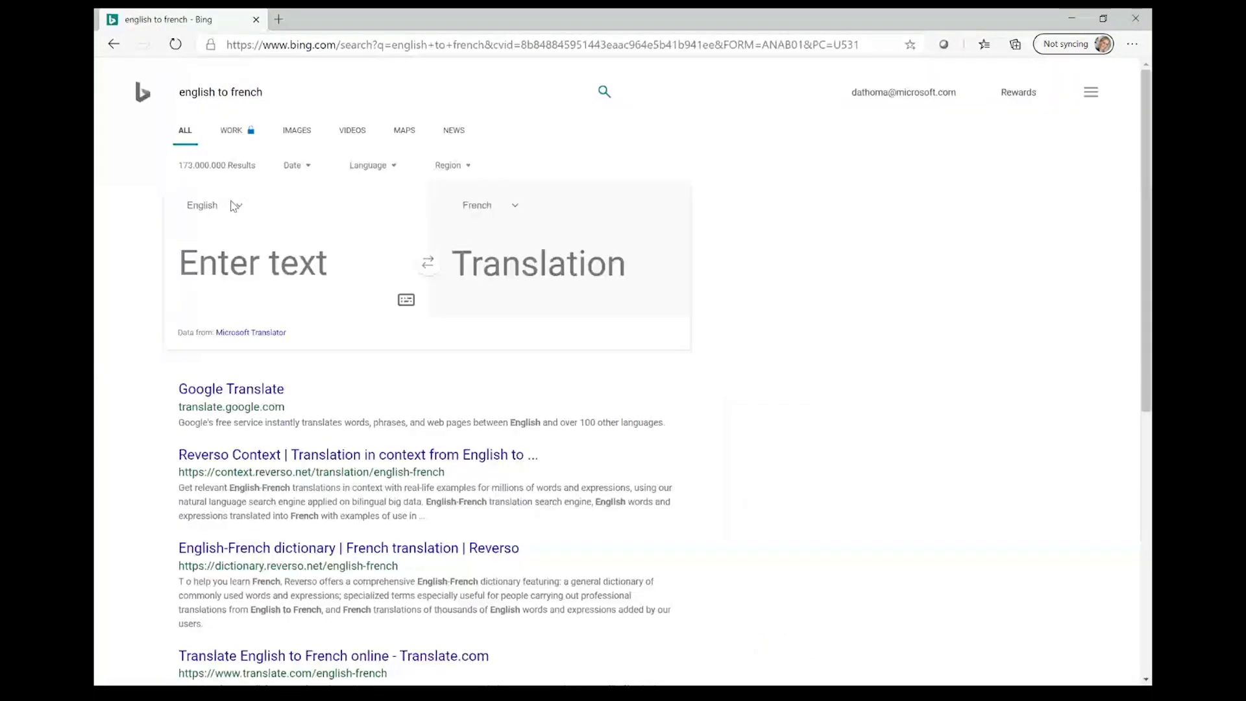
# Step: Translate 'Hey guys I hope this is helpful to you? Please like this if so!' and select the French output
pyautogui.click(287, 282)
pyautogui.write('Hey gu')
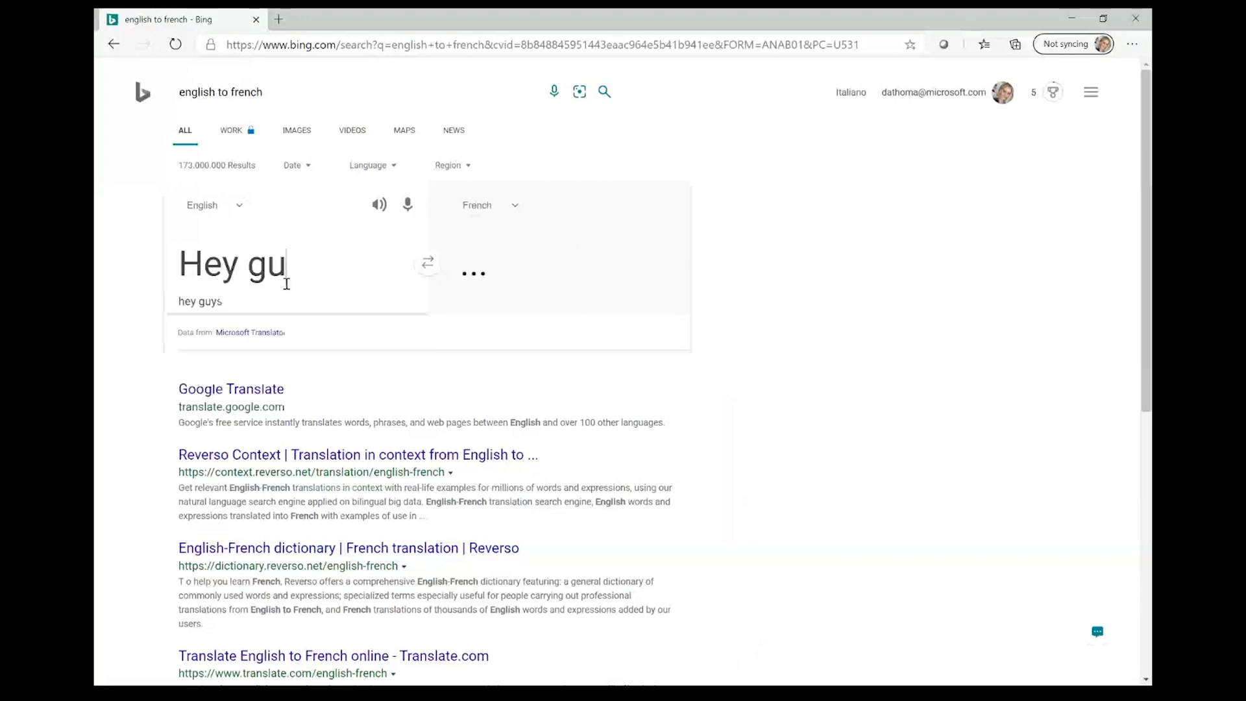
pyautogui.write('ys I hope this ')
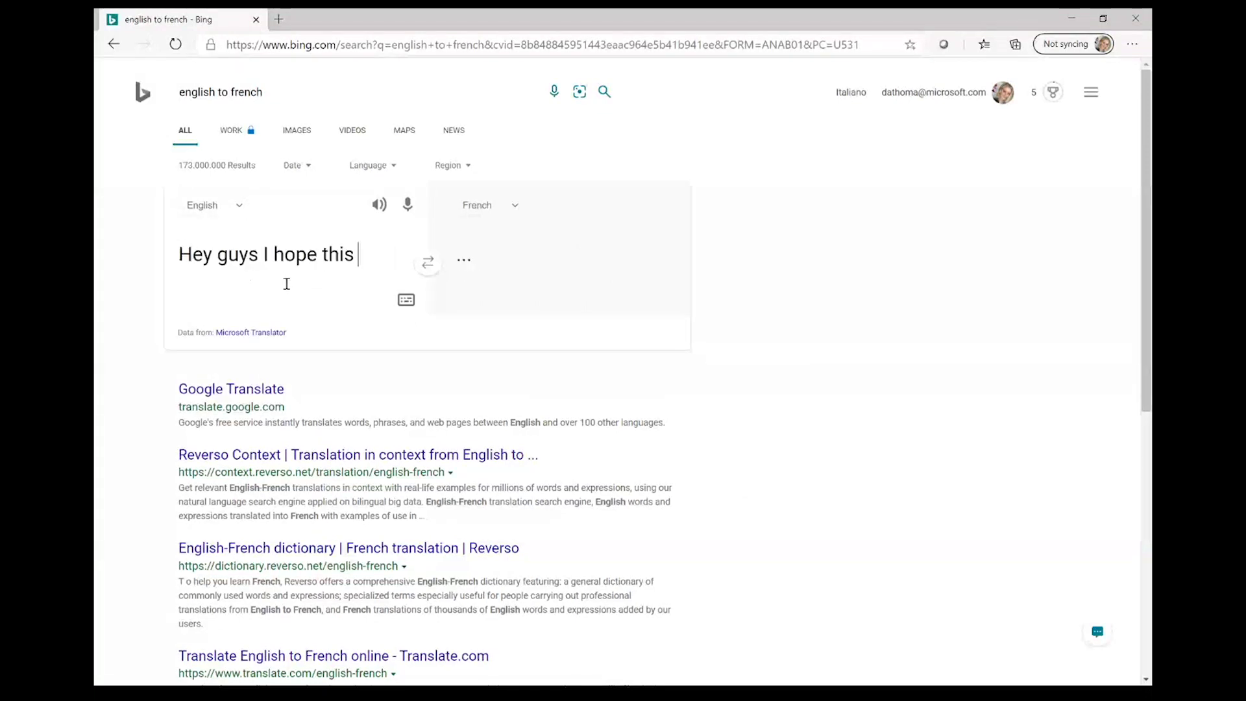
pyautogui.write('is hel')
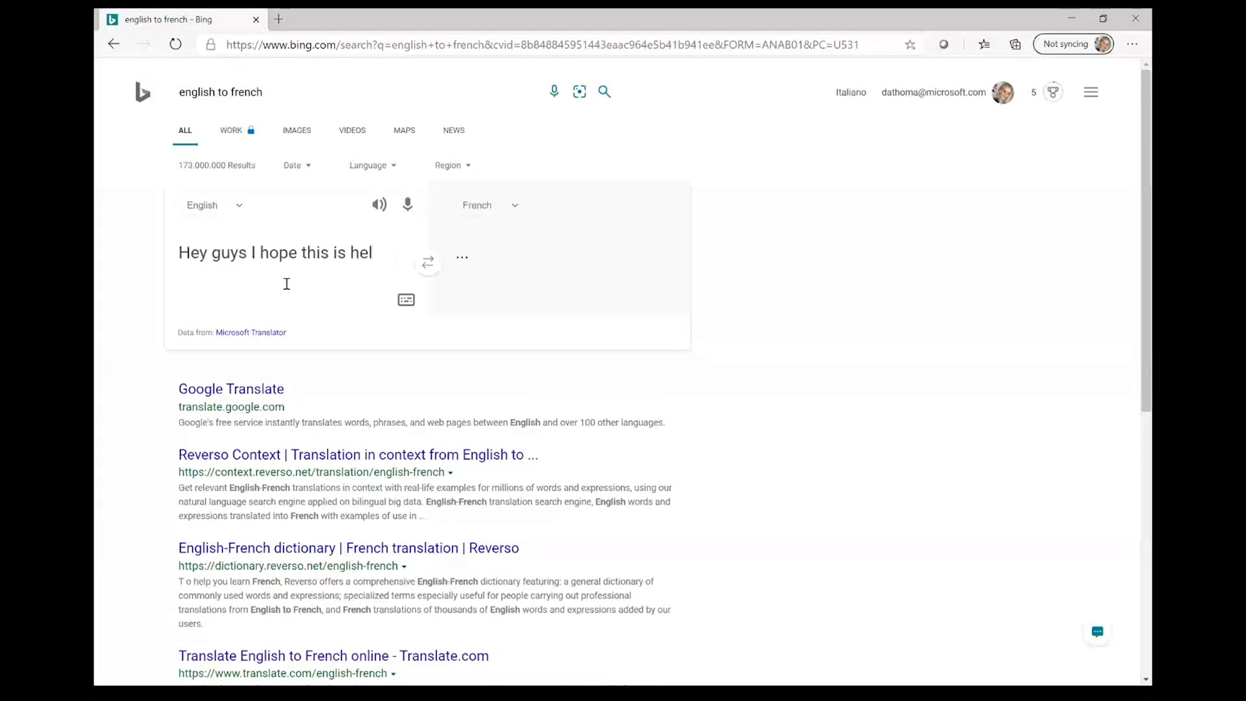
pyautogui.write('pful to you? Please like this if so!')
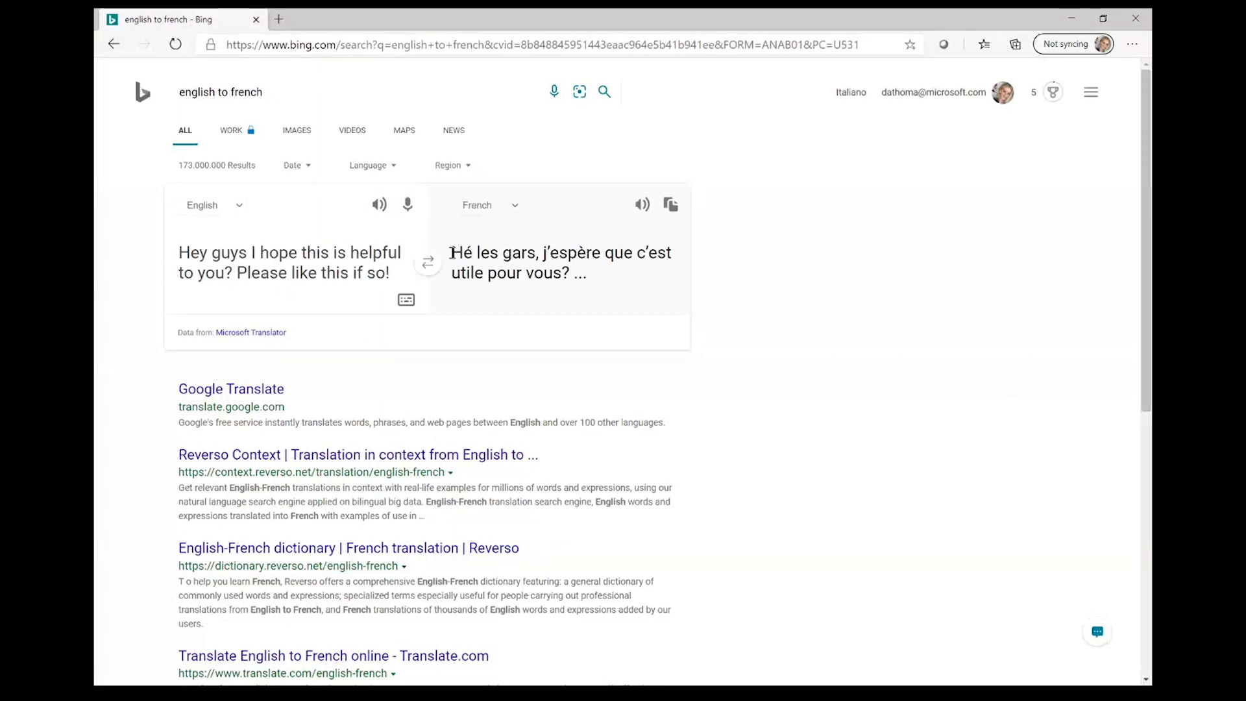
pyautogui.tripleClick(552, 268)
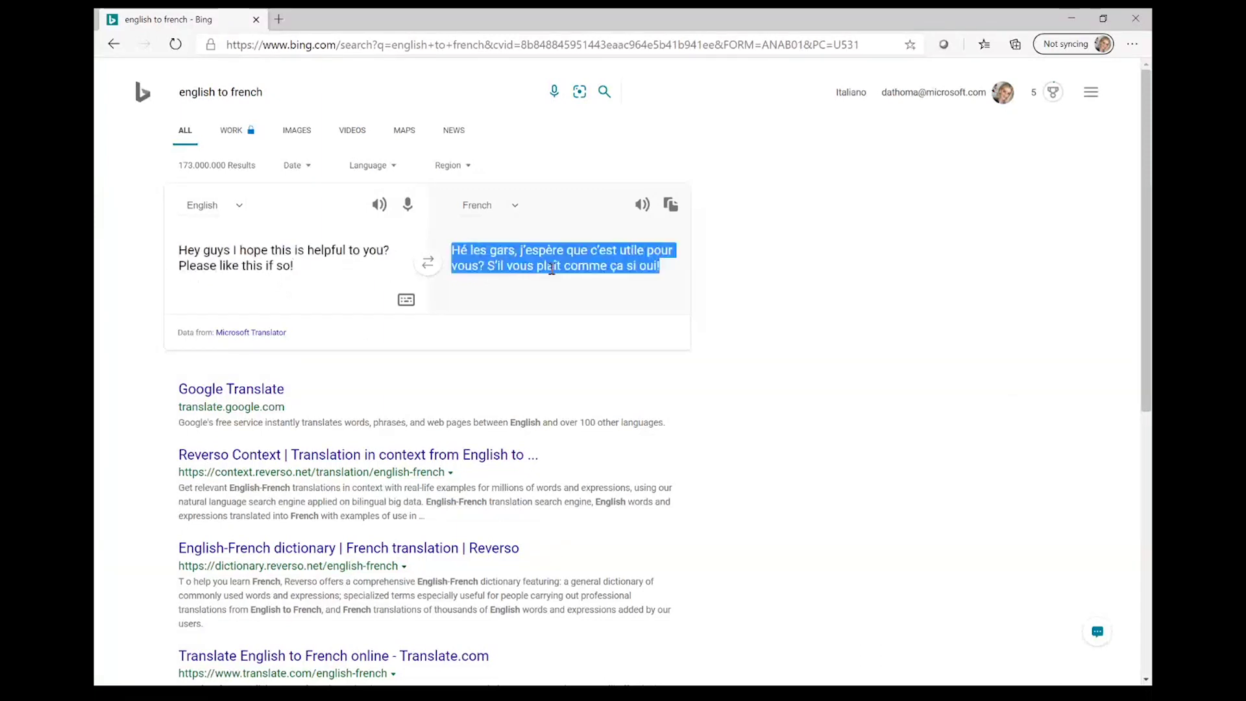
pyautogui.click(729, 576)
pyautogui.press('super')
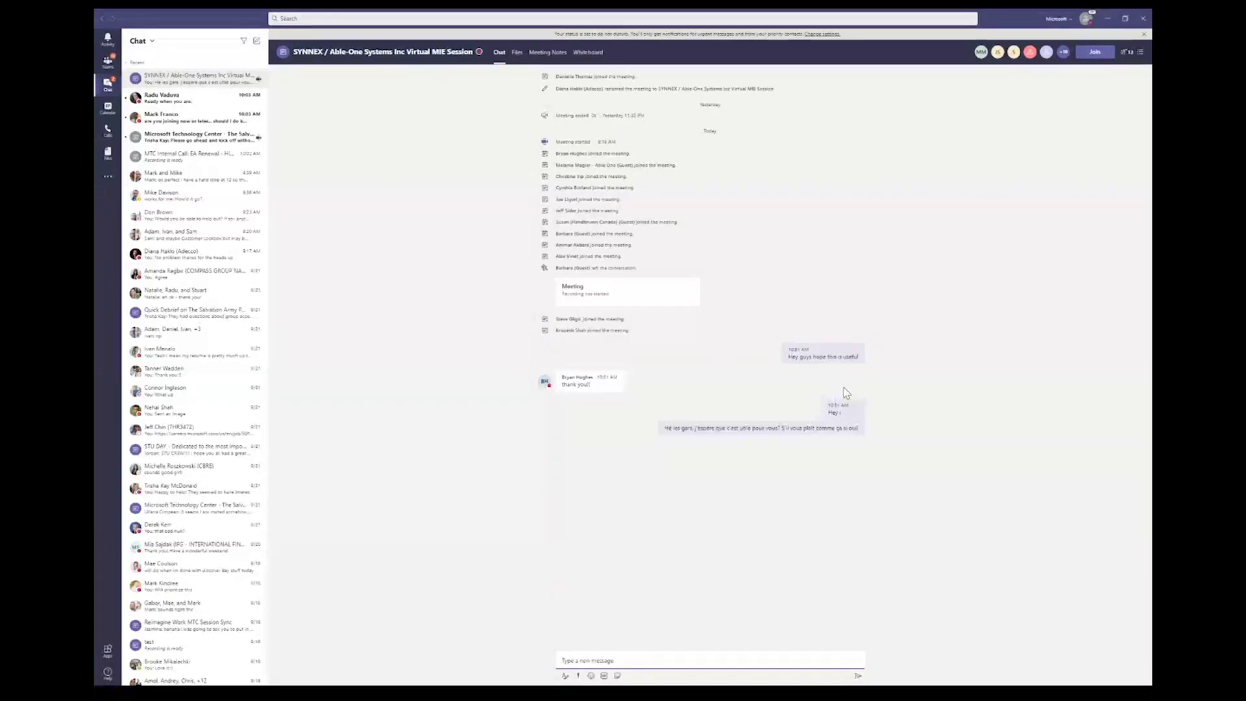
# Step: Enlarge the Teams view and translate the French chat message into English
pyautogui.hotkey('ctrl', '=')
pyautogui.hotkey('ctrl', '=')
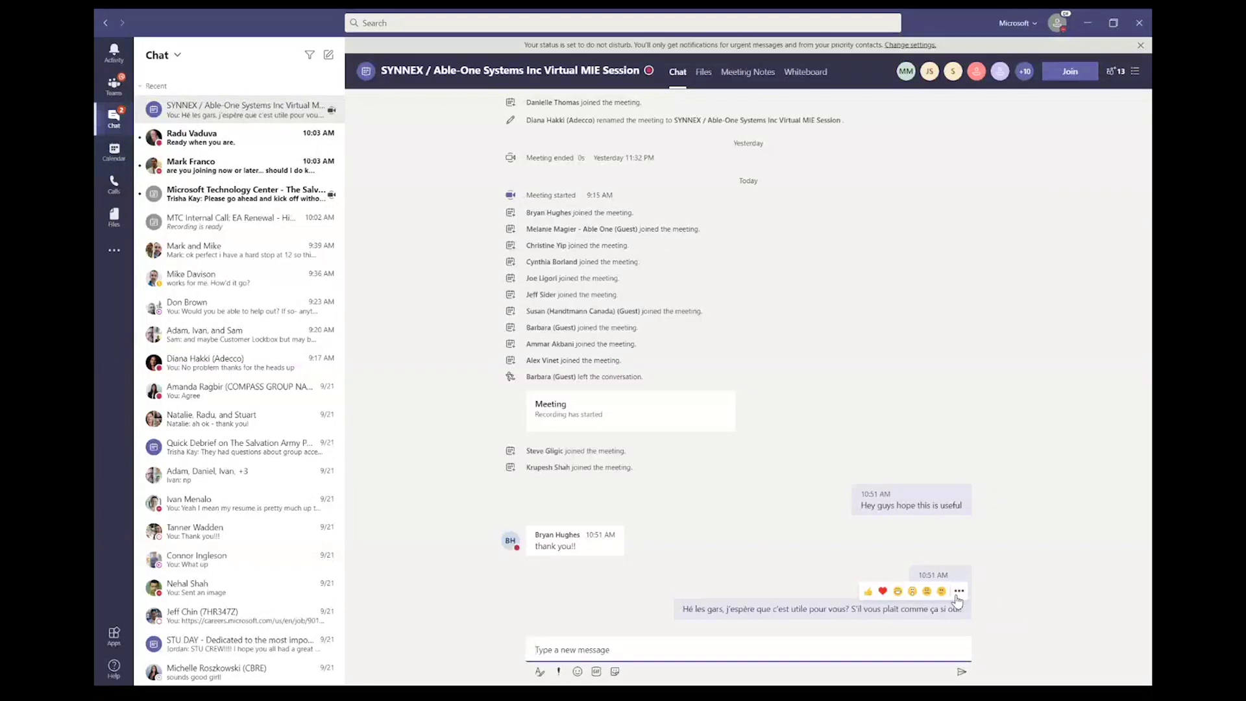
pyautogui.click(959, 591)
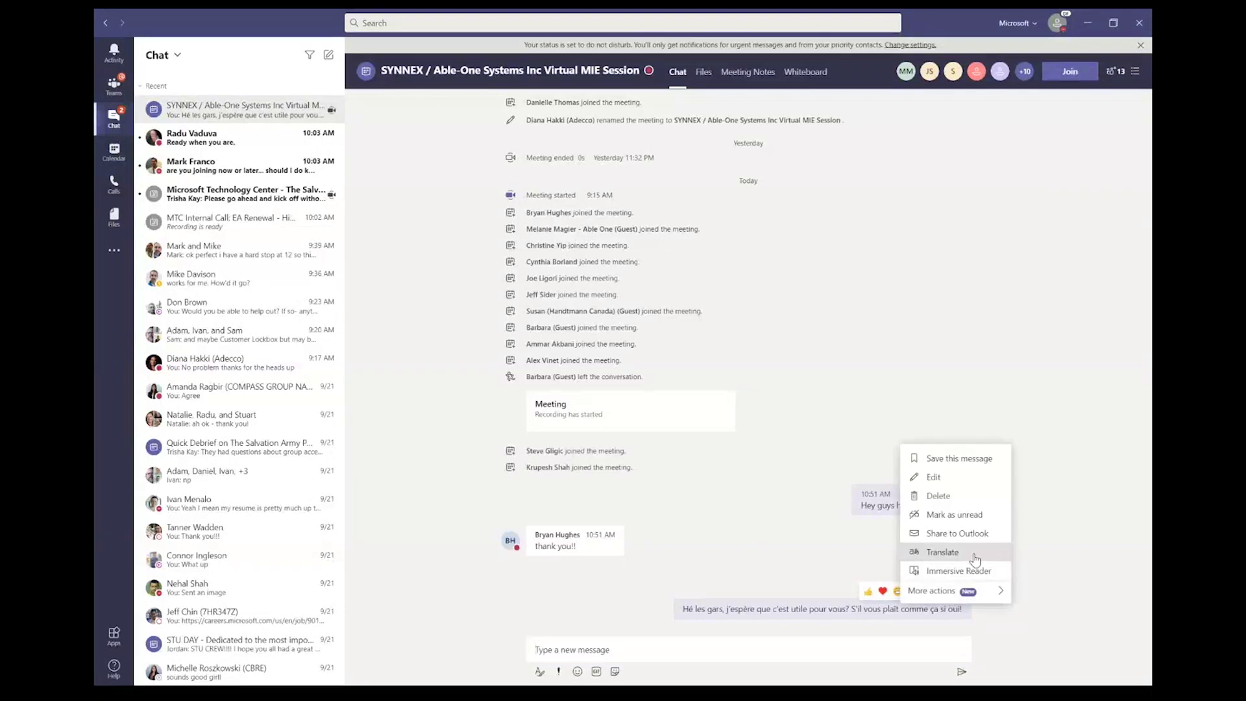
pyautogui.rightClick(976, 559)
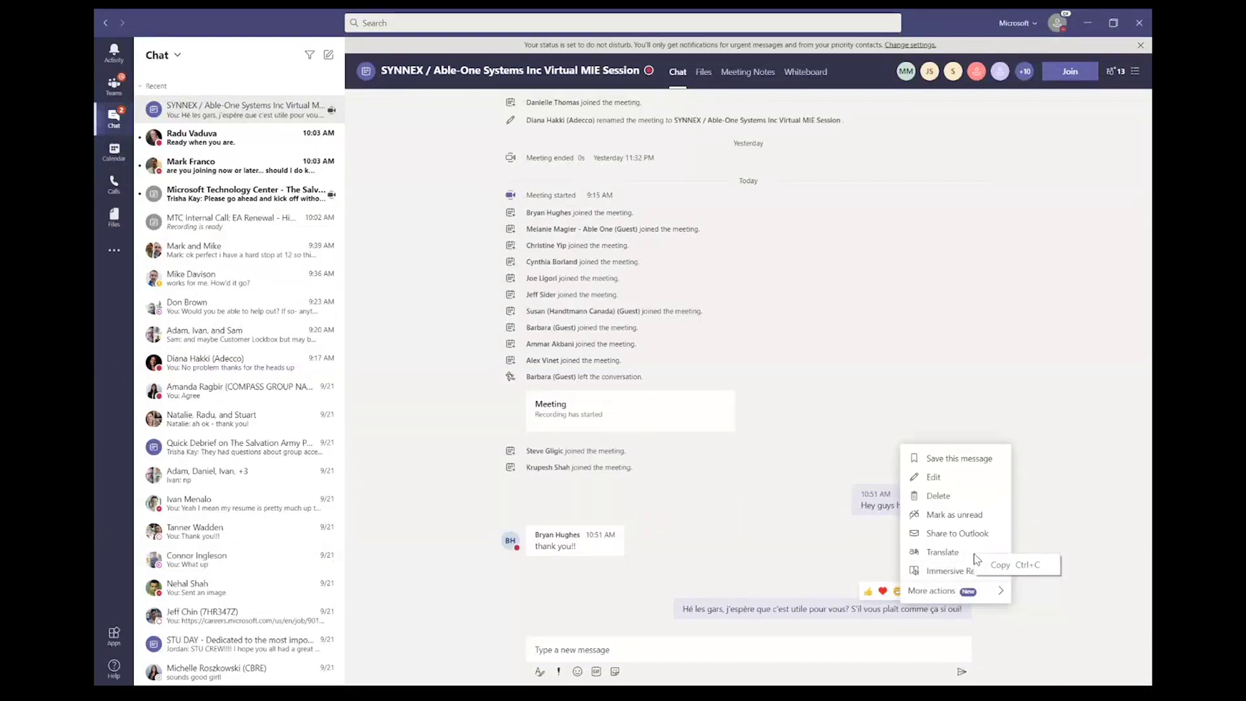
pyautogui.click(948, 552)
pyautogui.click(947, 553)
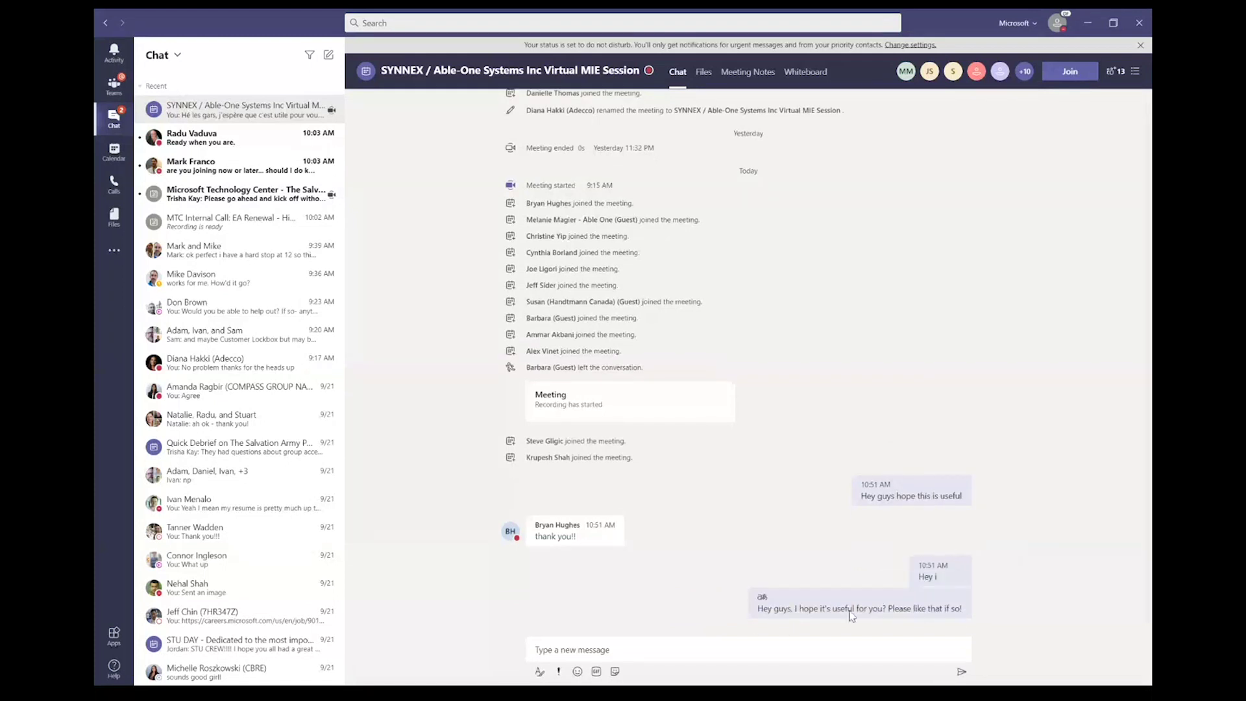
# Step: Add a thumbs-up like to the translated message
pyautogui.moveTo(797, 610)
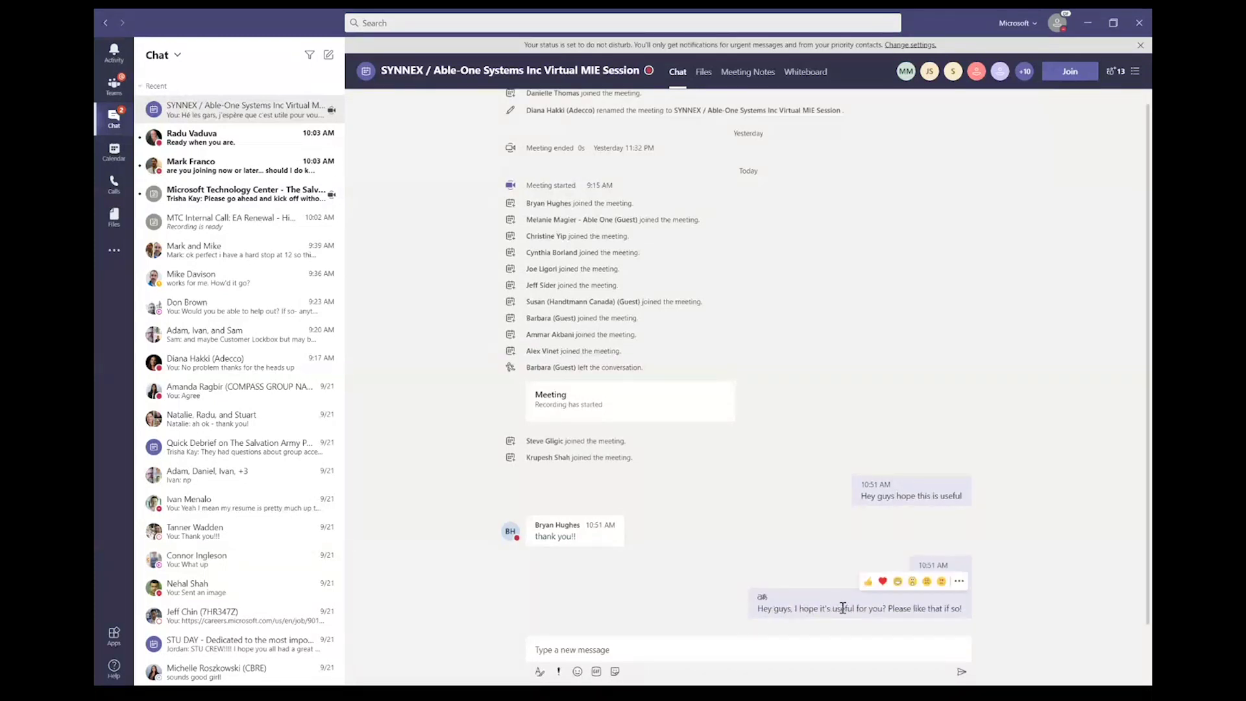
pyautogui.click(869, 581)
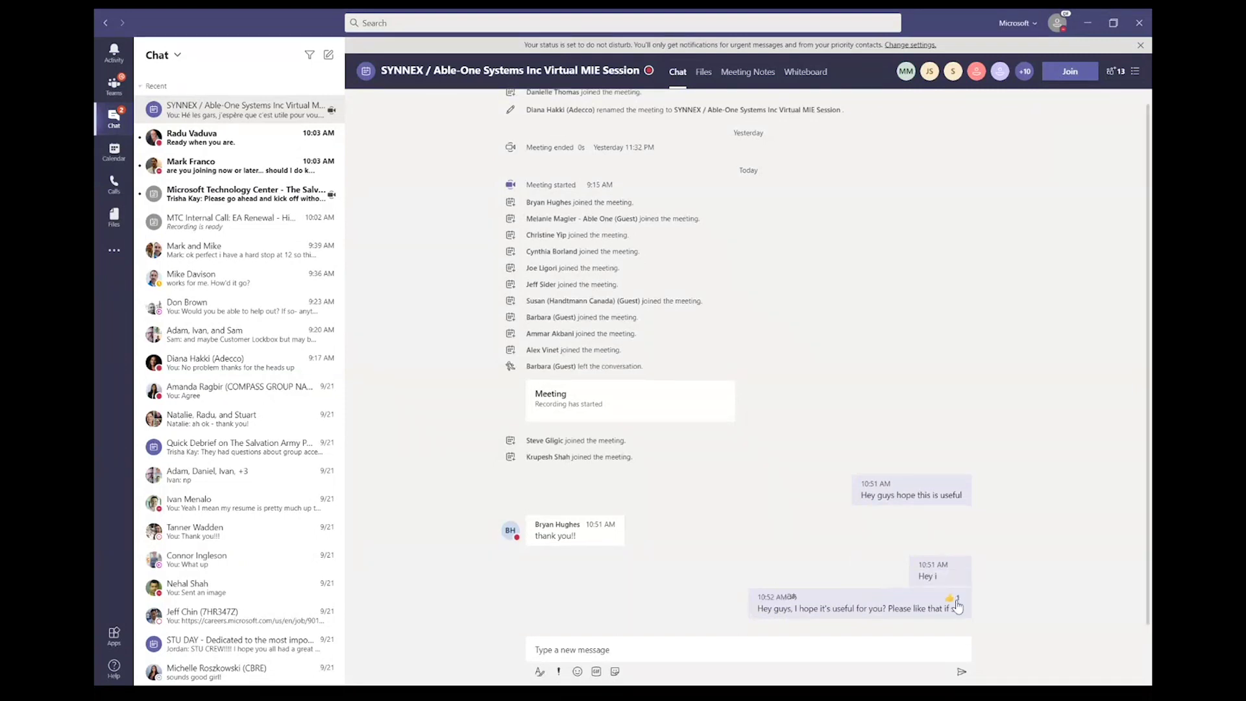
pyautogui.moveTo(945, 607)
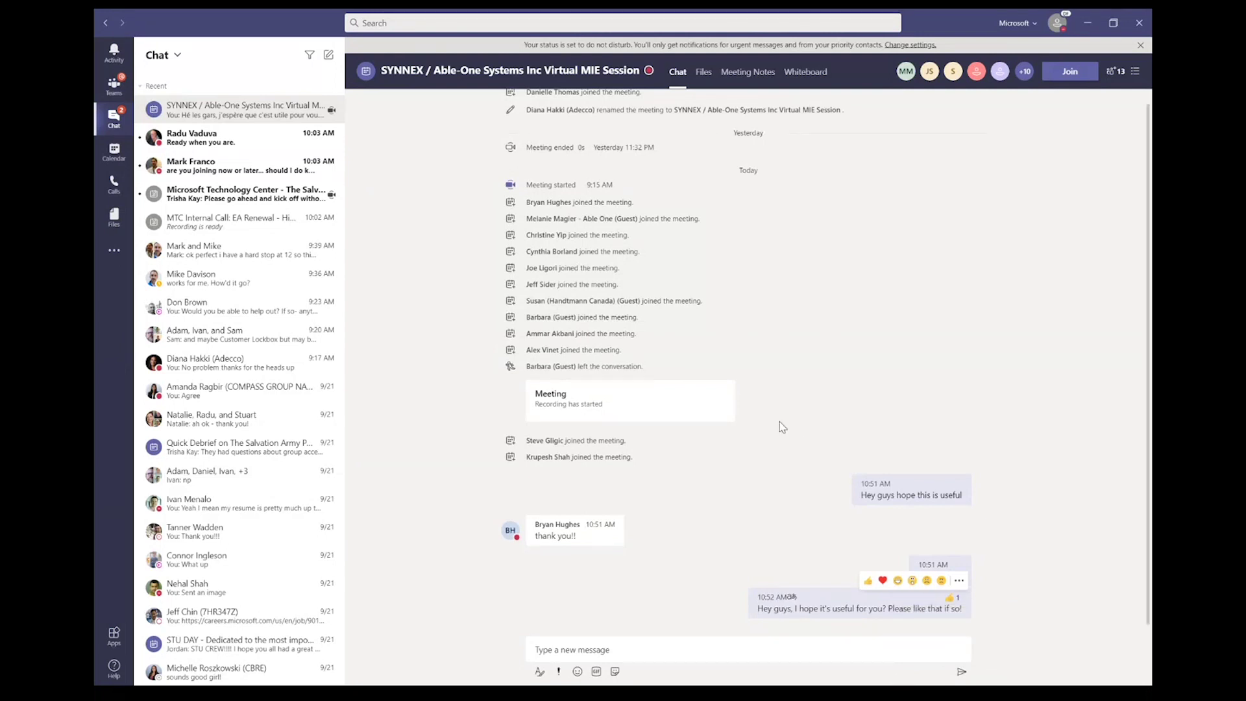
pyautogui.press('super')
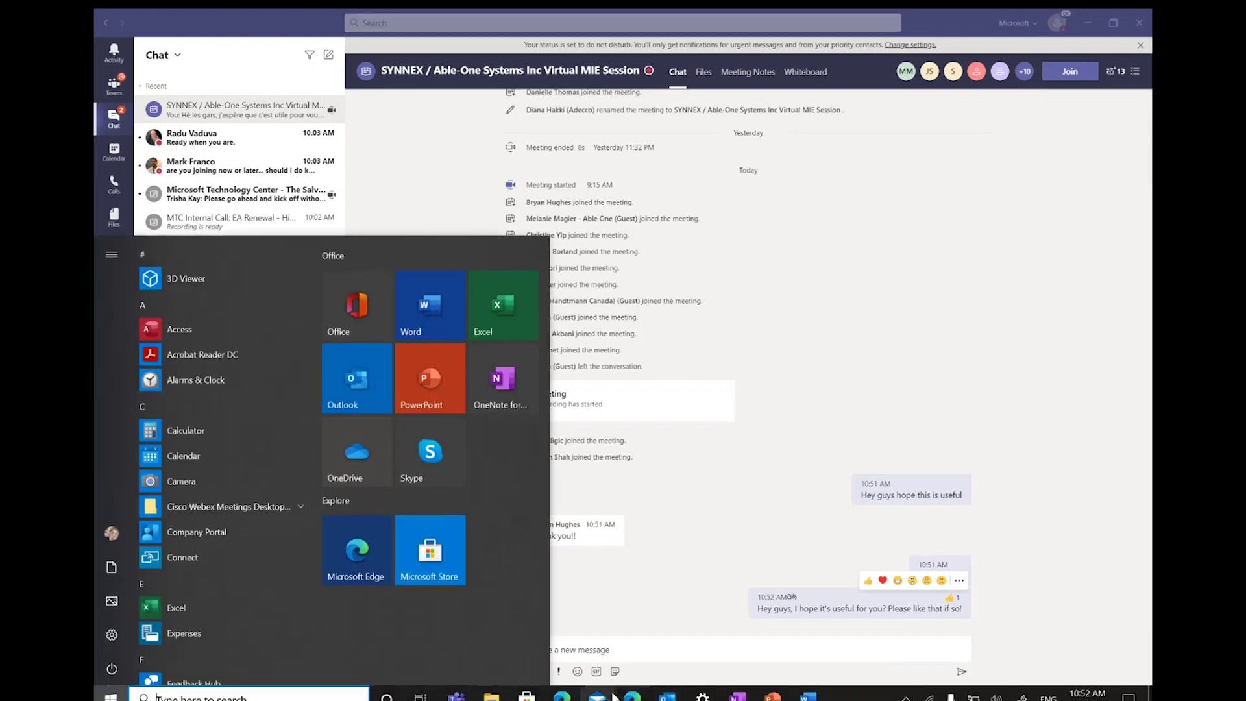
# Step: Bring the SYNNEX live meeting window to the front and show its additional meeting actions
pyautogui.moveTo(468, 695)
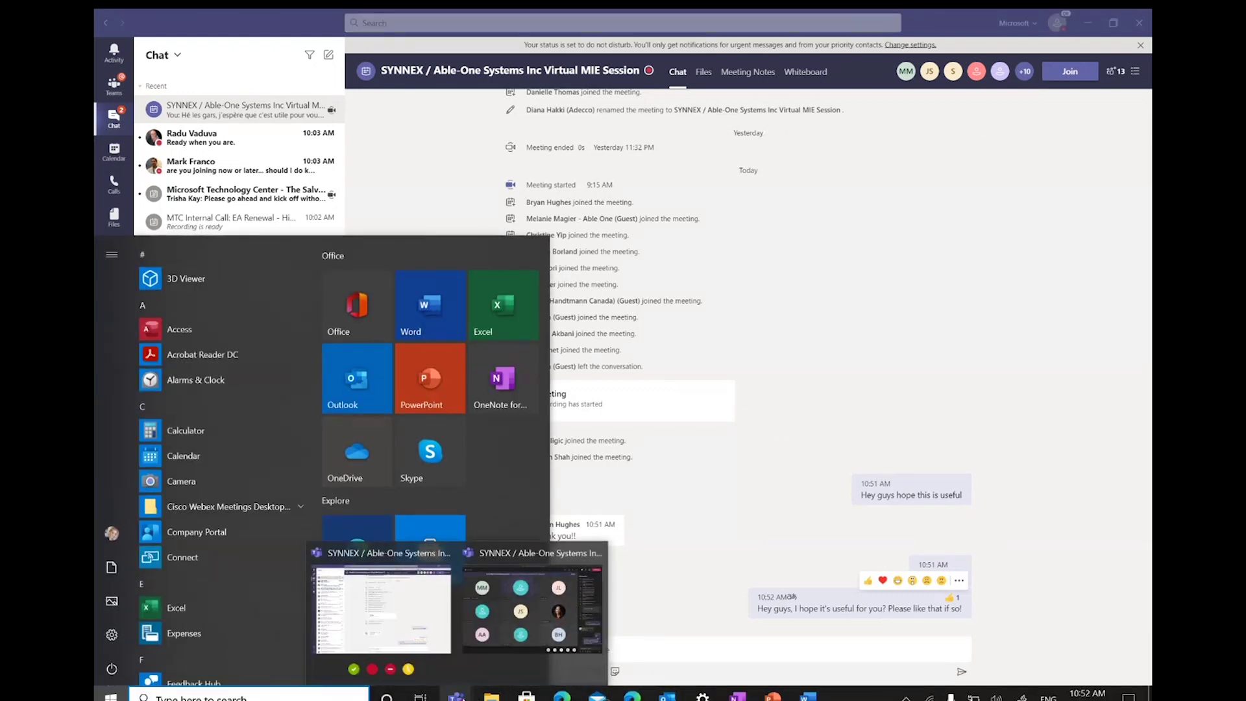
pyautogui.click(558, 615)
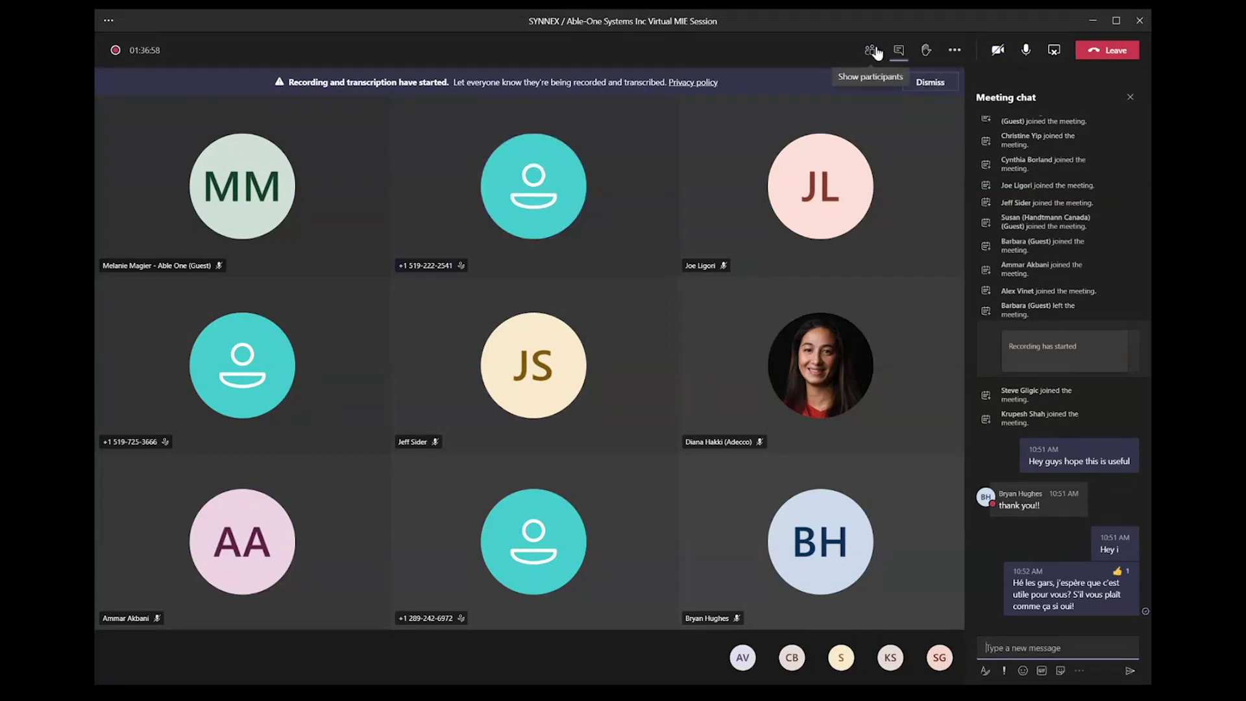
pyautogui.click(955, 50)
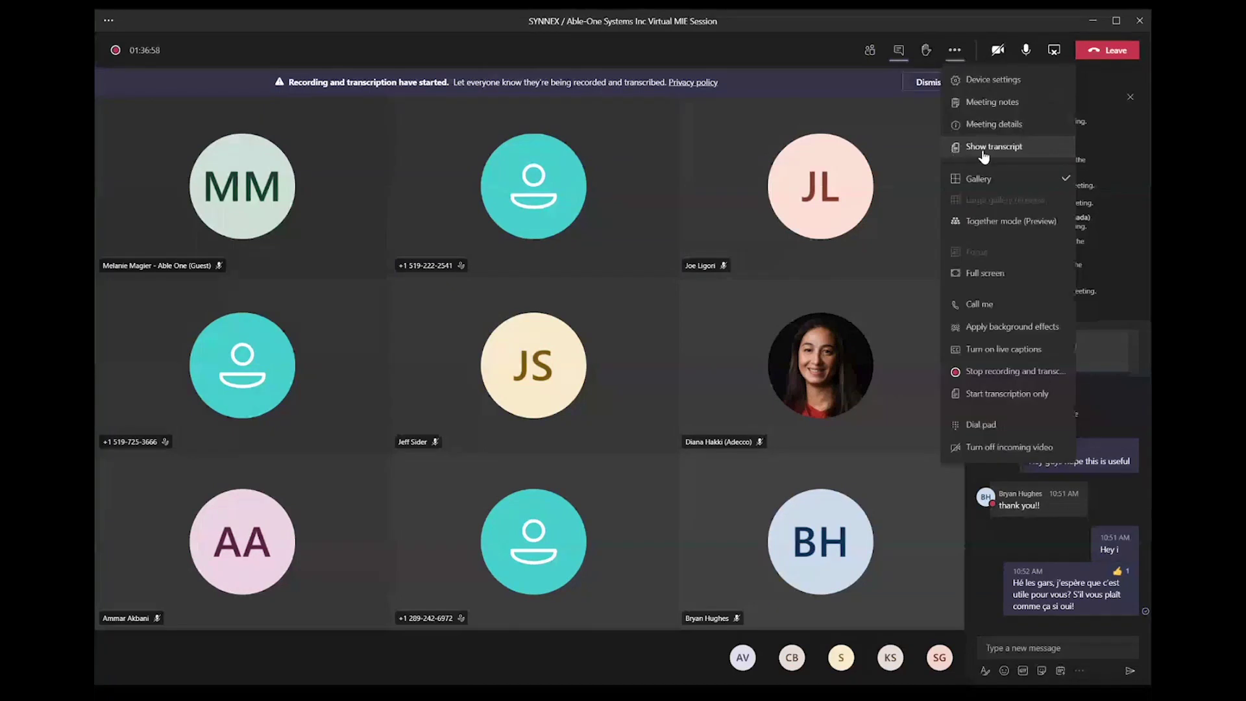
# Step: Show the meeting transcript and scroll back through its earlier entries
pyautogui.click(977, 149)
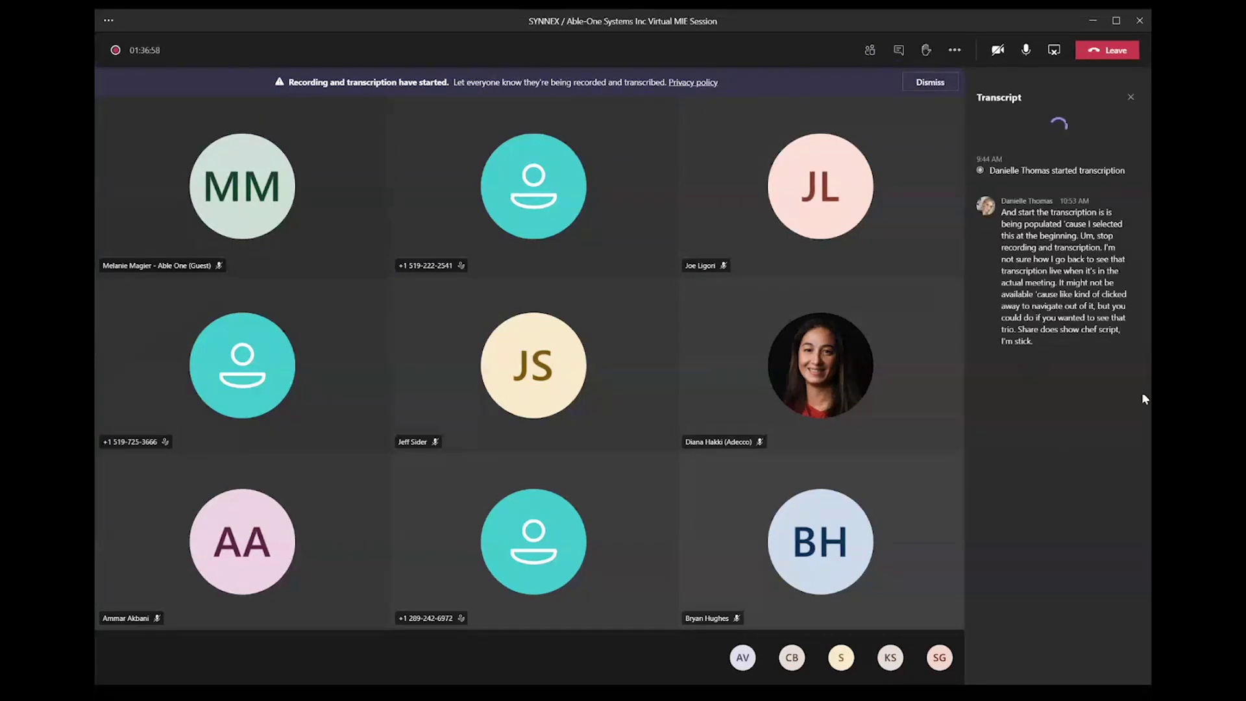
pyautogui.scroll(10, 1076, 509)
pyautogui.scroll(-10, 1076, 509)
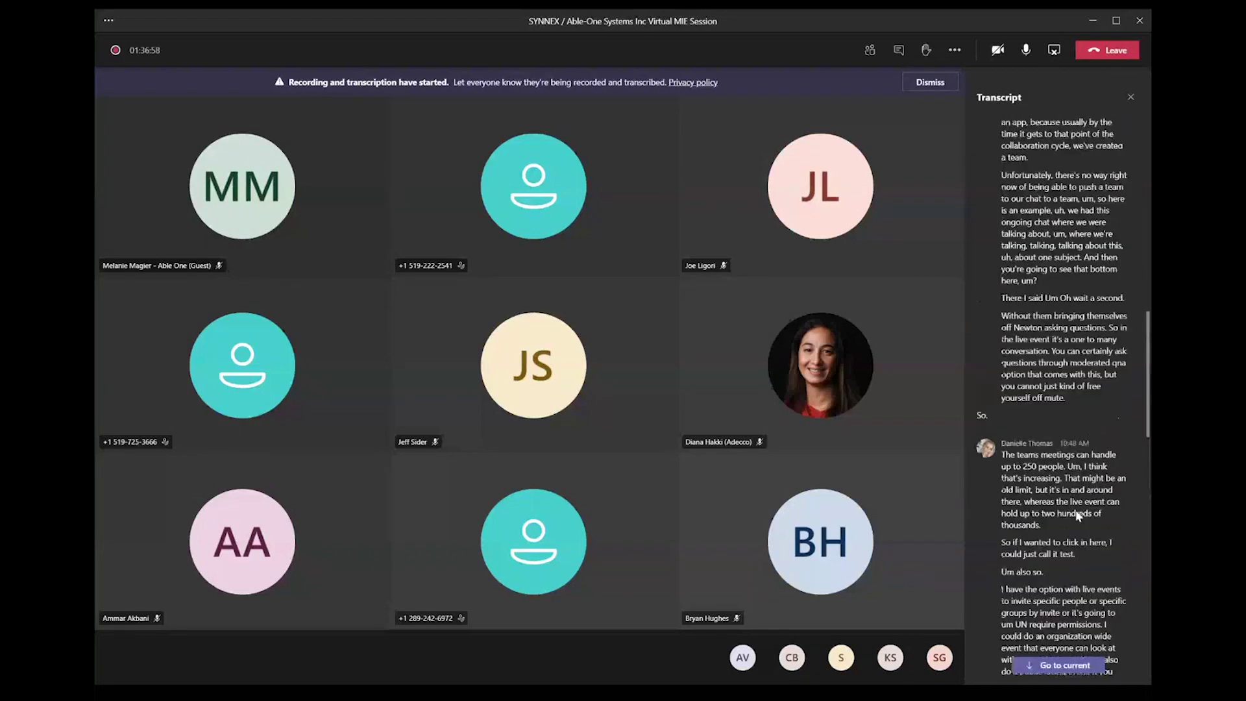
pyautogui.scroll(10, 1077, 509)
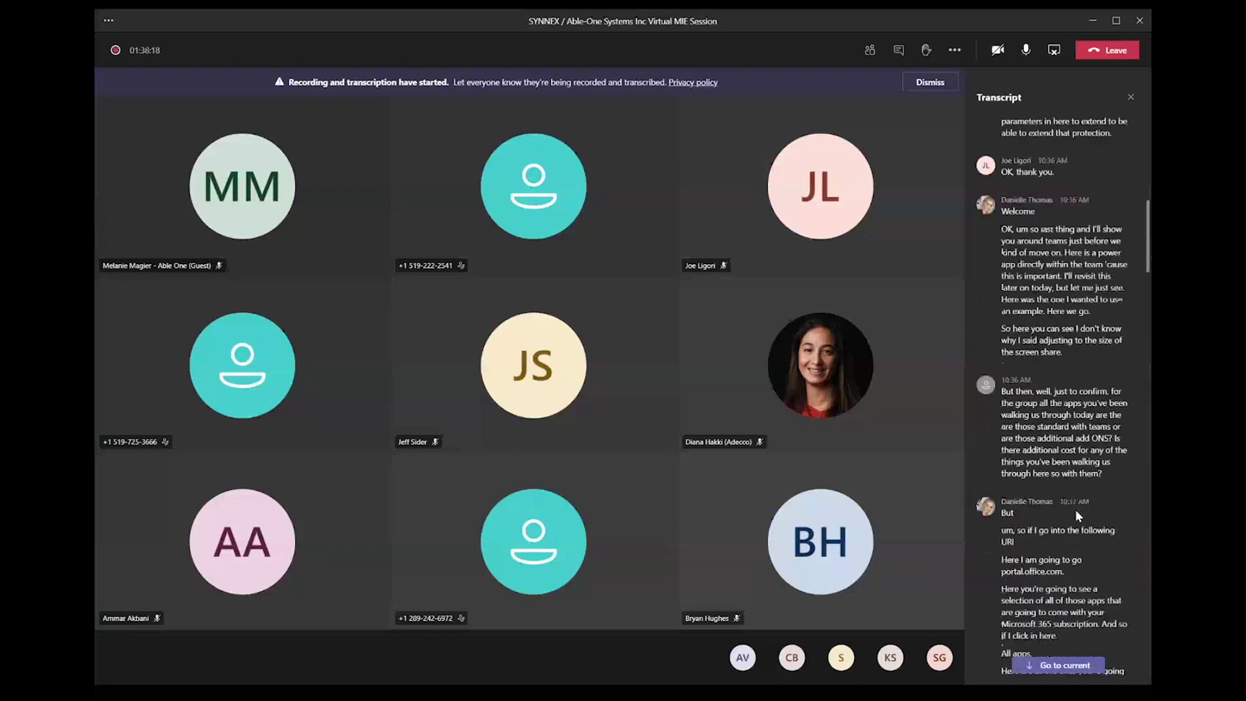
pyautogui.scroll(10, 1115, 428)
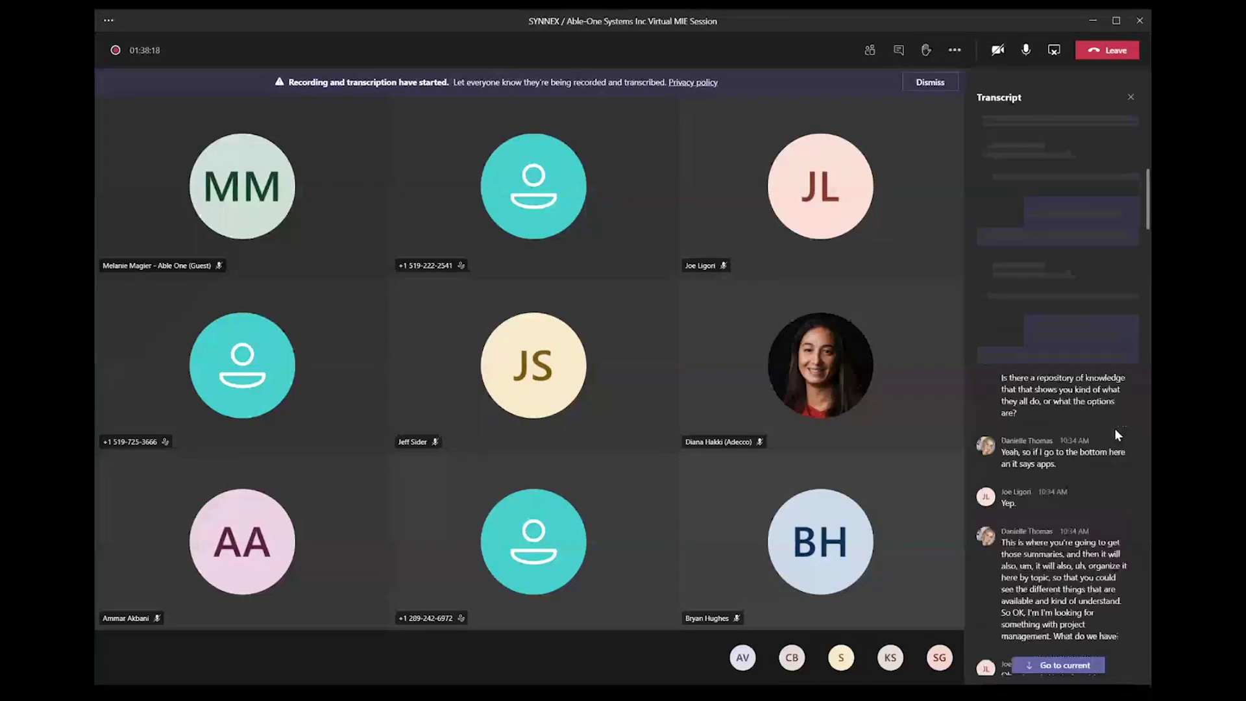
pyautogui.scroll(10, 1109, 317)
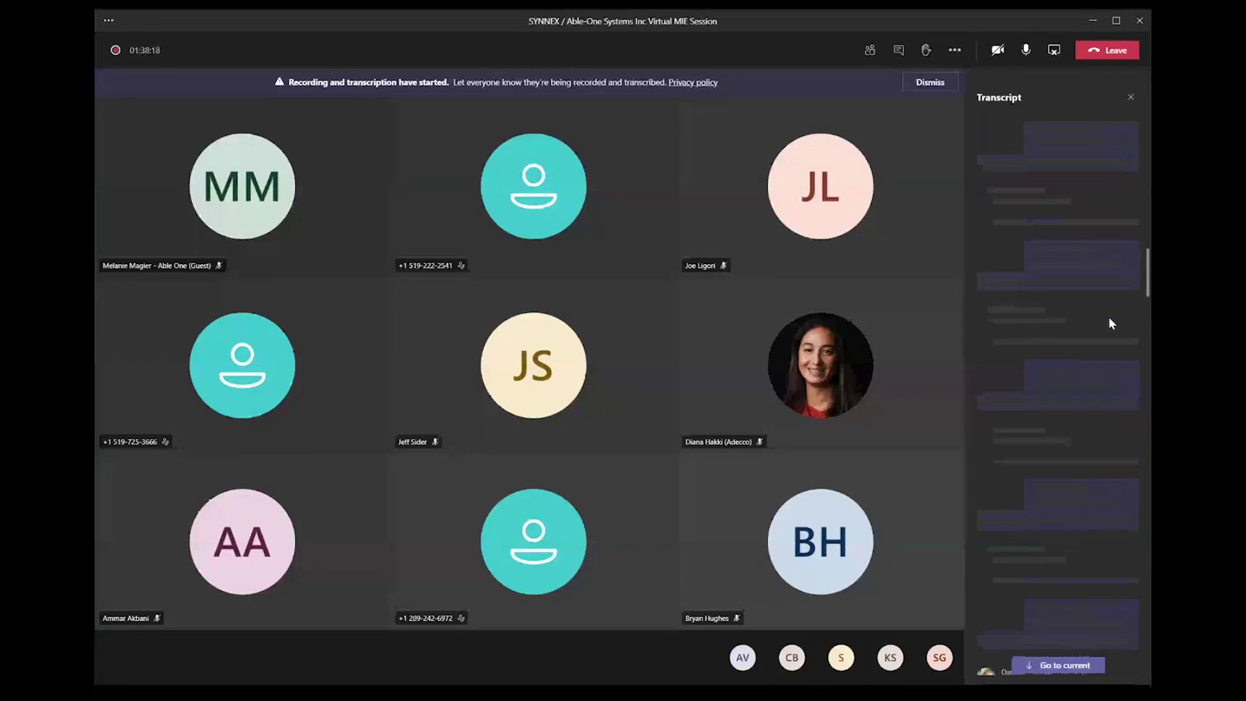
pyautogui.scroll(10, 1102, 417)
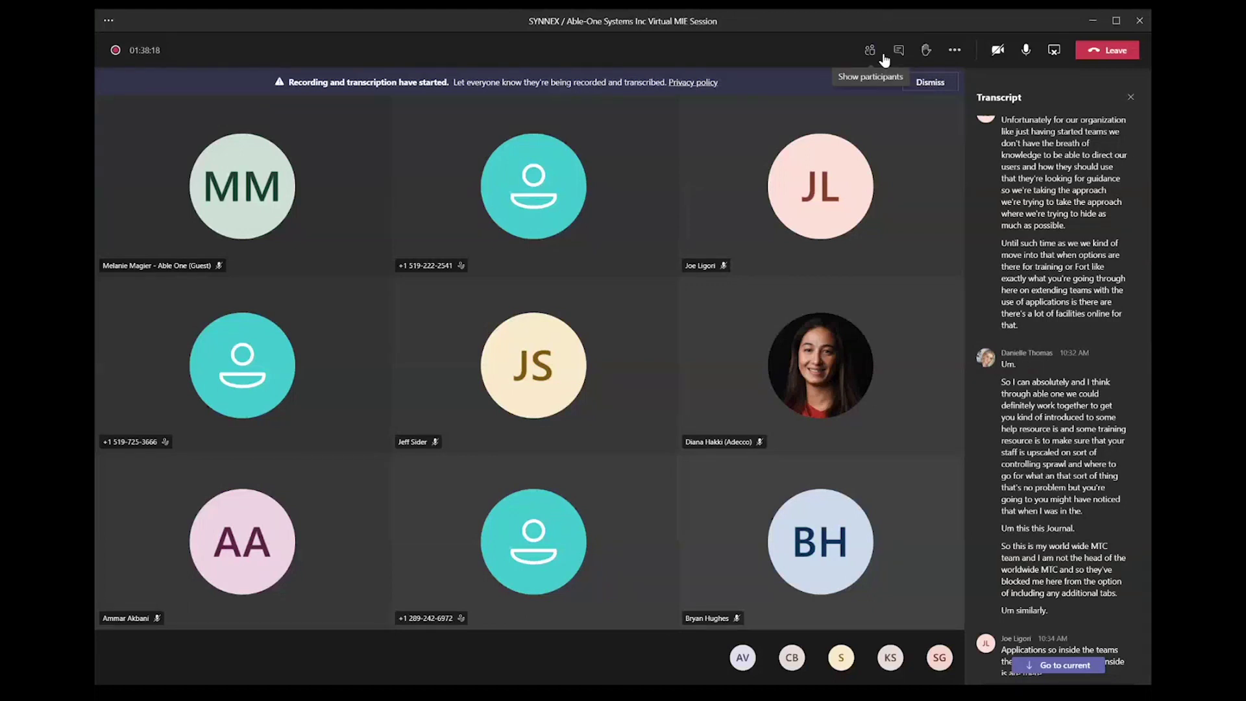
pyautogui.click(952, 52)
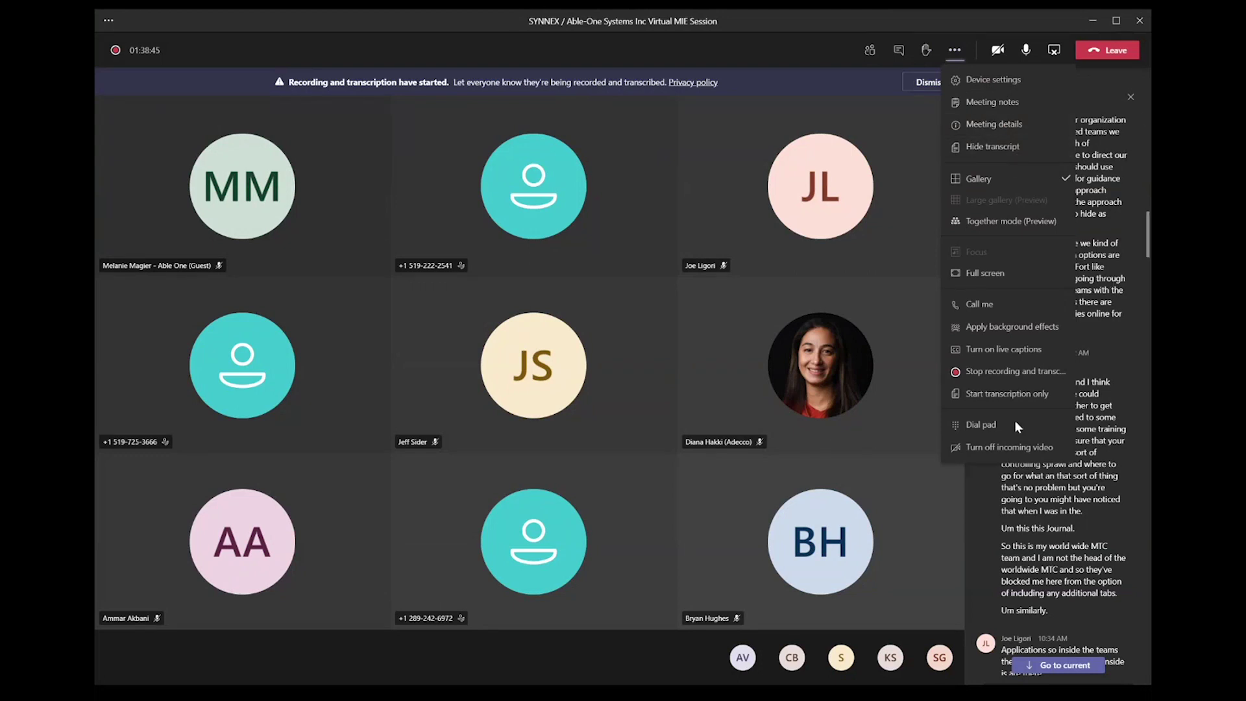
# Step: Turn on live captions from the meeting's More actions menu
pyautogui.click(978, 350)
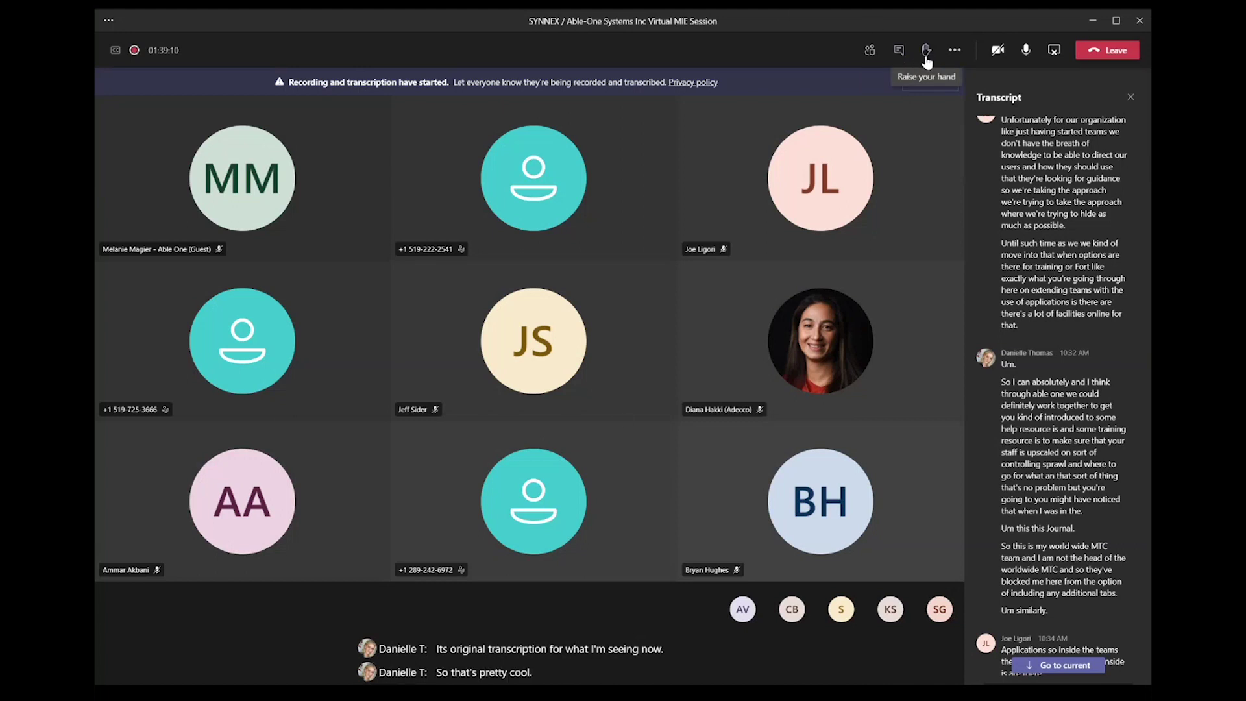
# Step: Raise your hand and switch the side panel from the transcript to the participants list
pyautogui.click(927, 57)
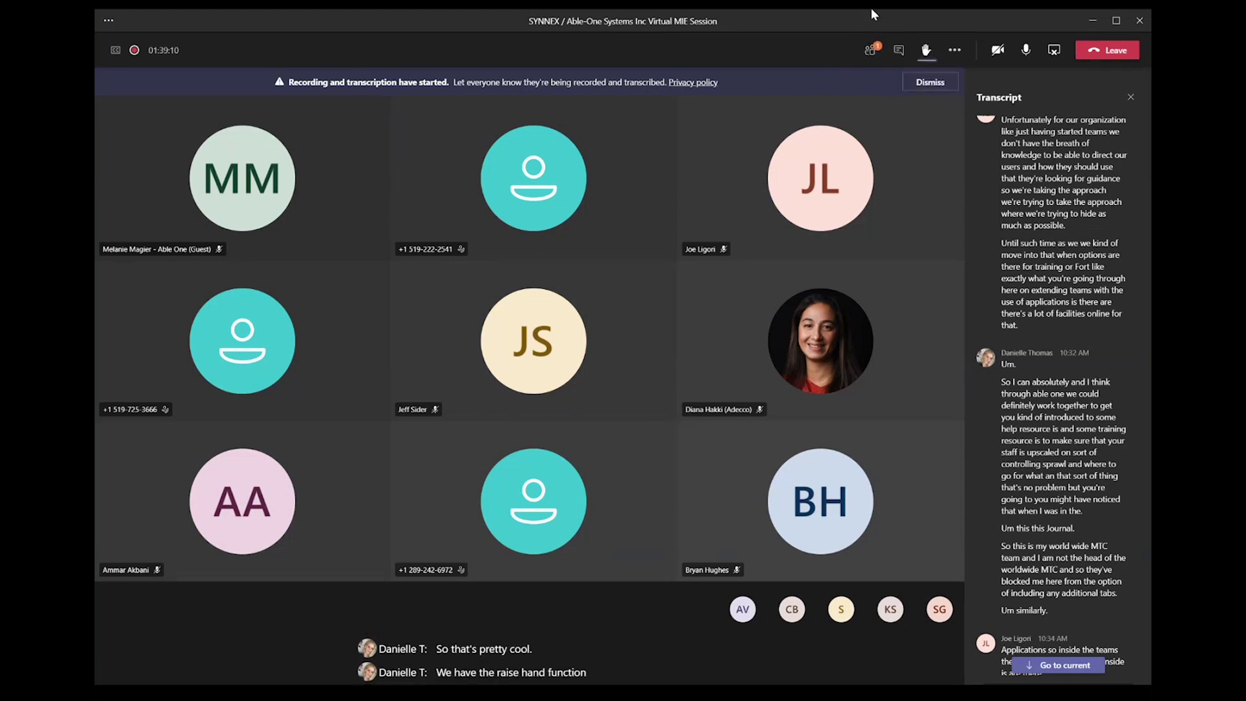
pyautogui.click(873, 52)
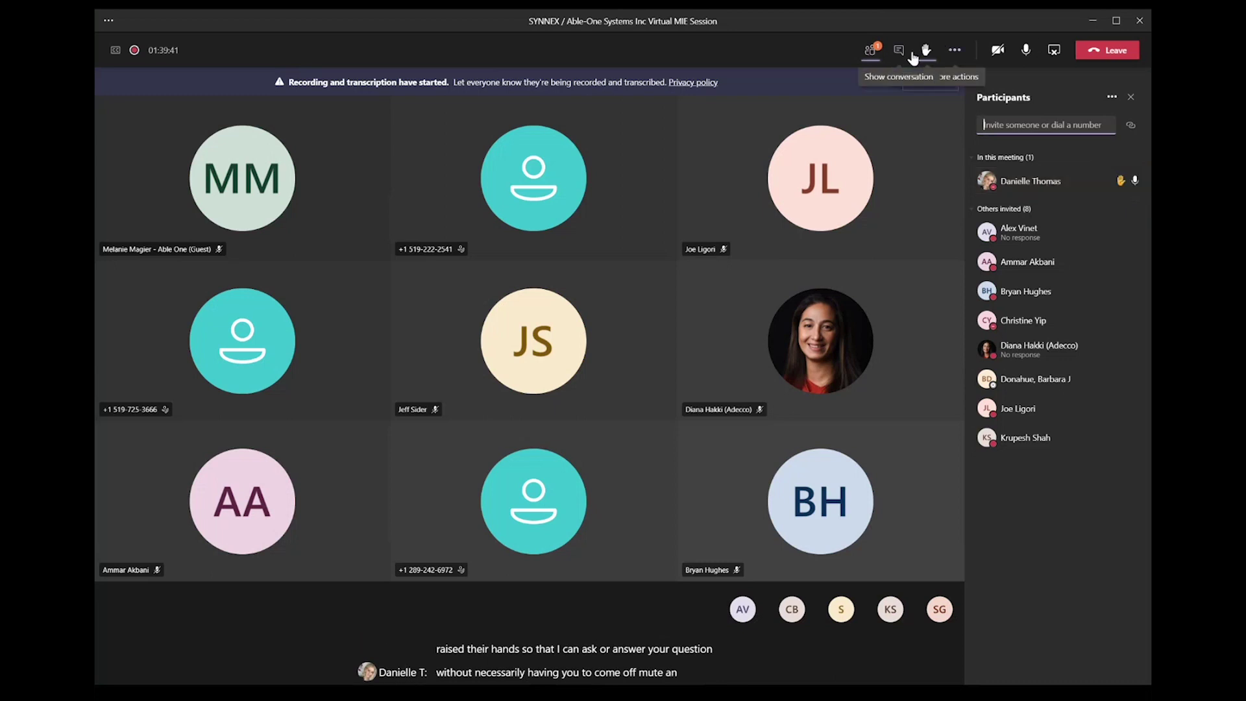
pyautogui.click(961, 54)
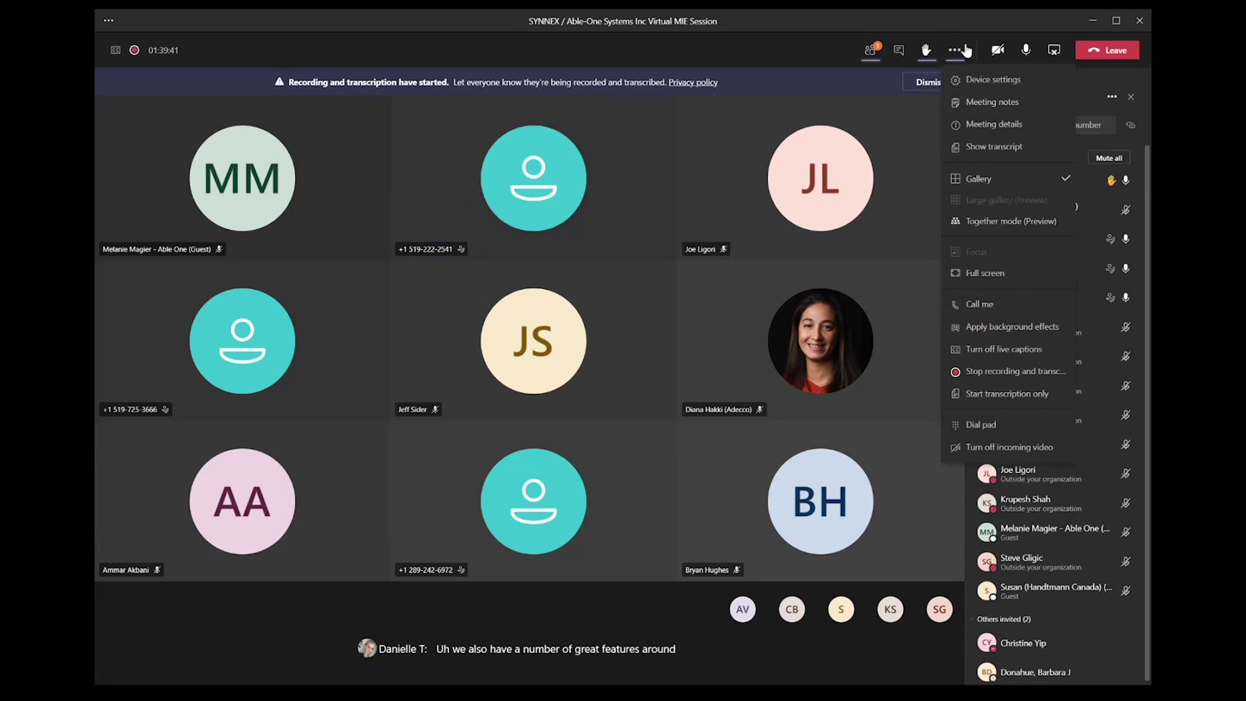
# Step: Turn your camera on and apply the custom office background effect to your video
pyautogui.click(996, 63)
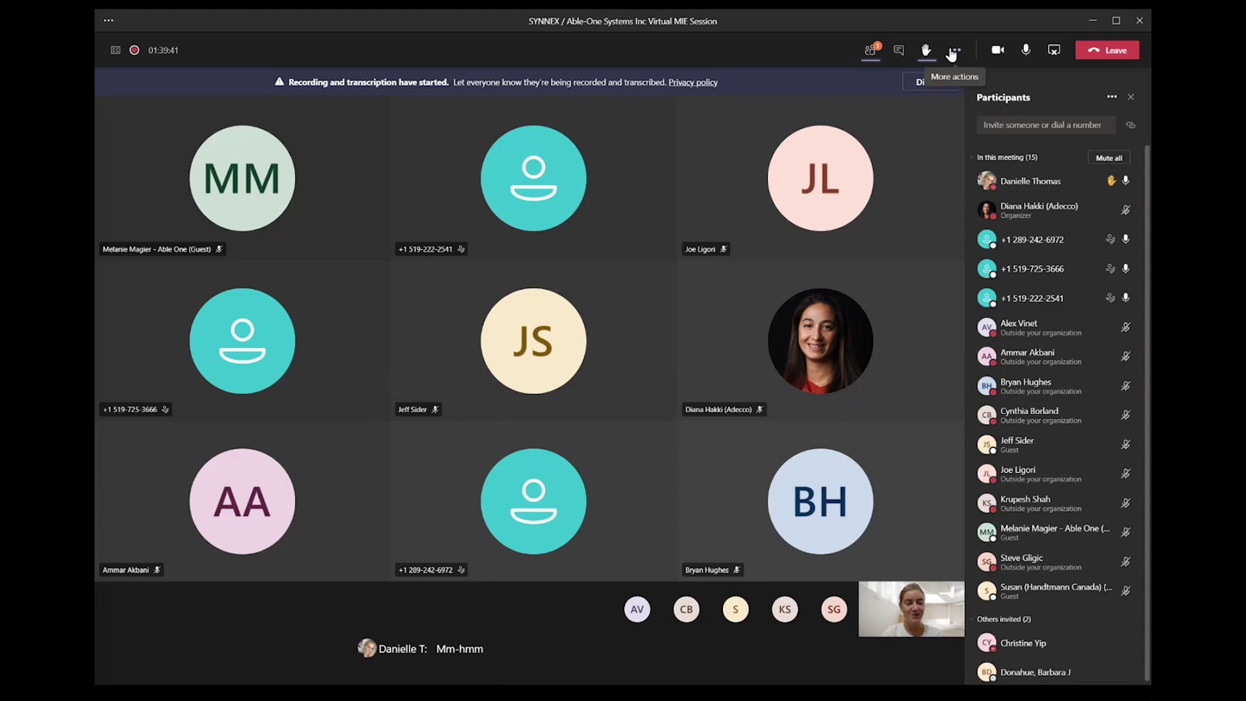
pyautogui.click(952, 52)
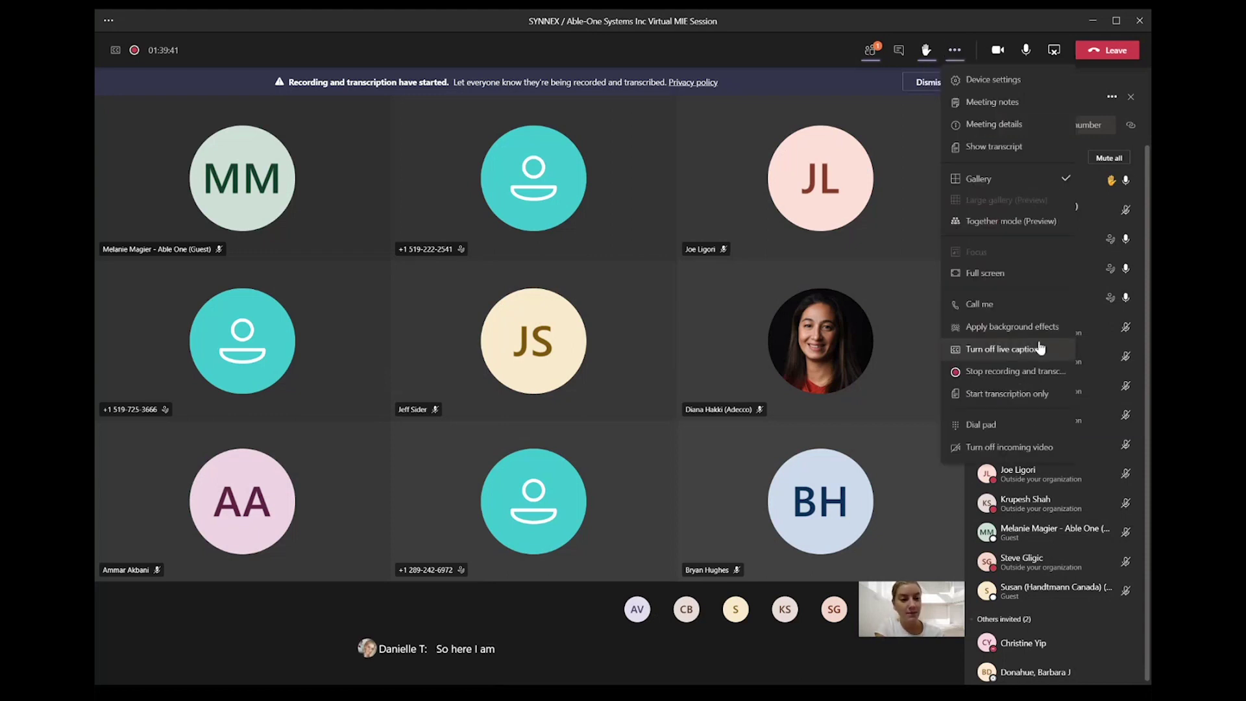
pyautogui.click(1038, 326)
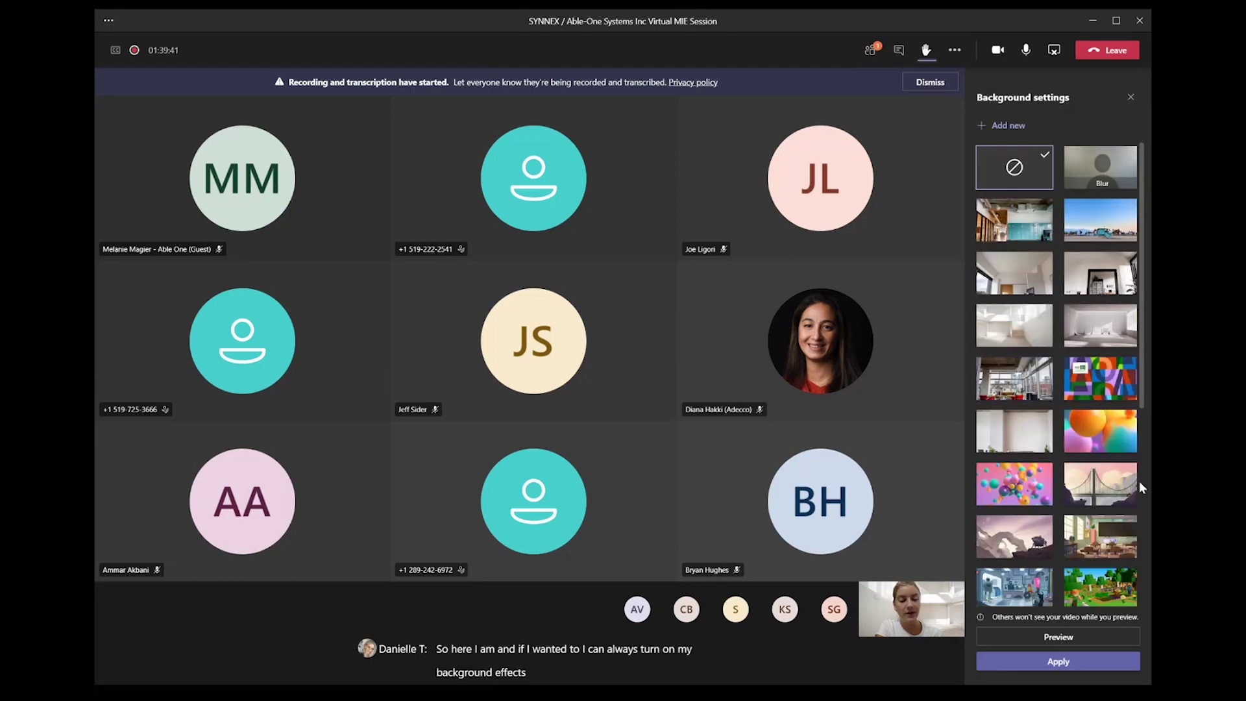
pyautogui.click(1139, 481)
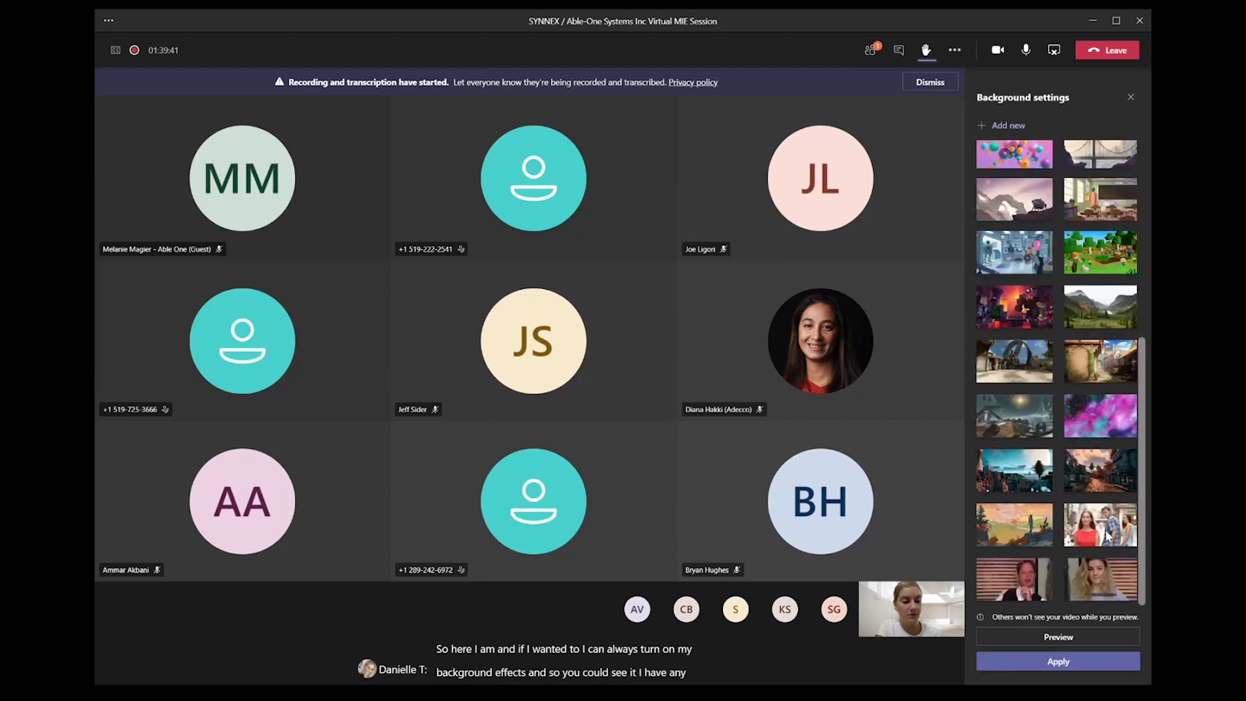
pyautogui.click(1012, 584)
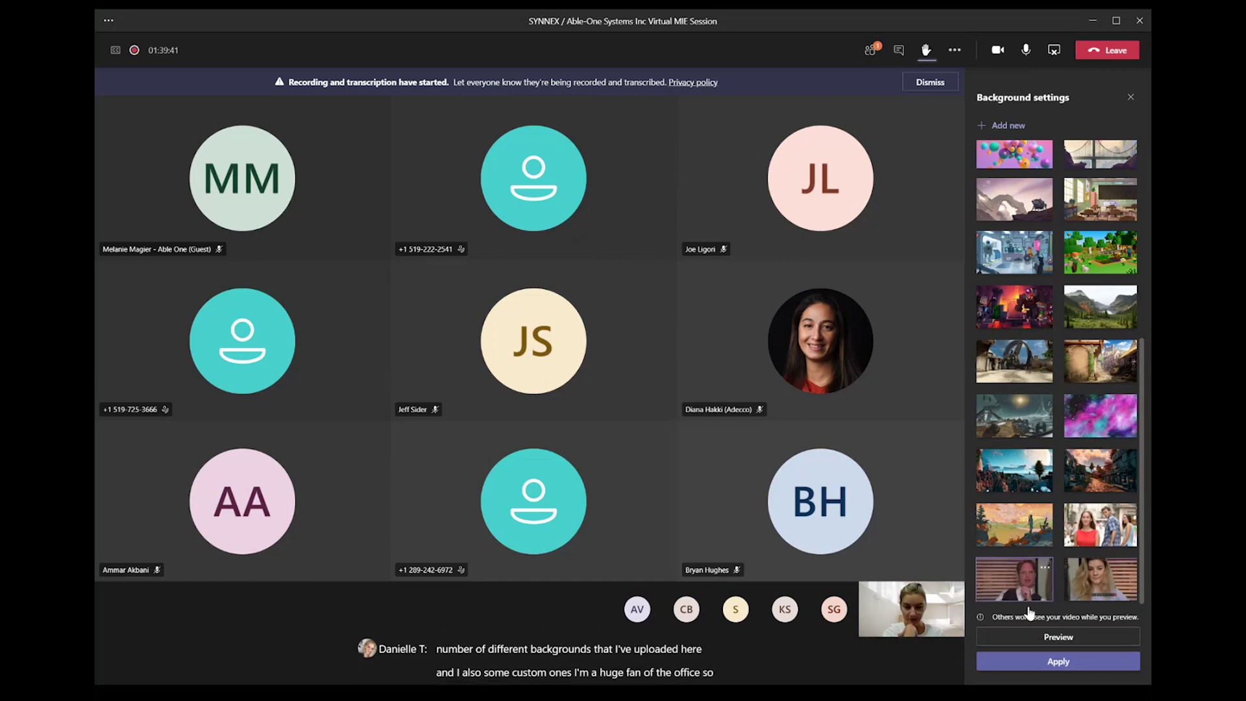
pyautogui.click(1043, 665)
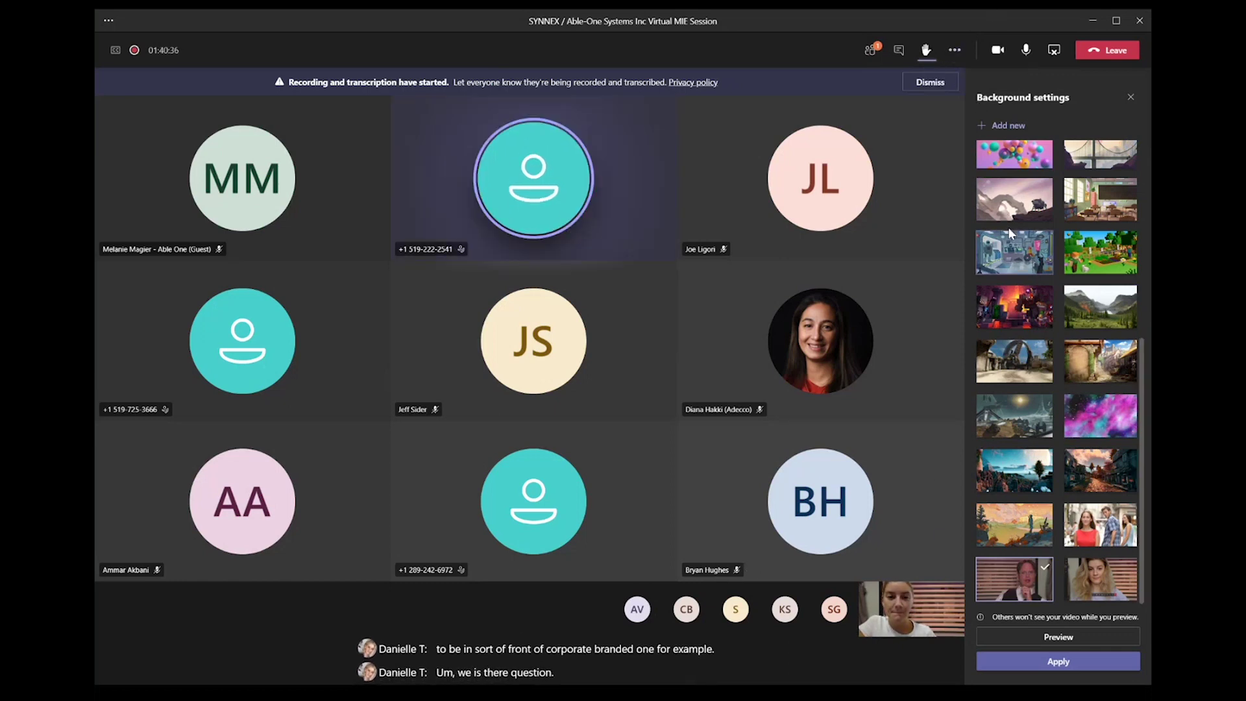
pyautogui.click(958, 52)
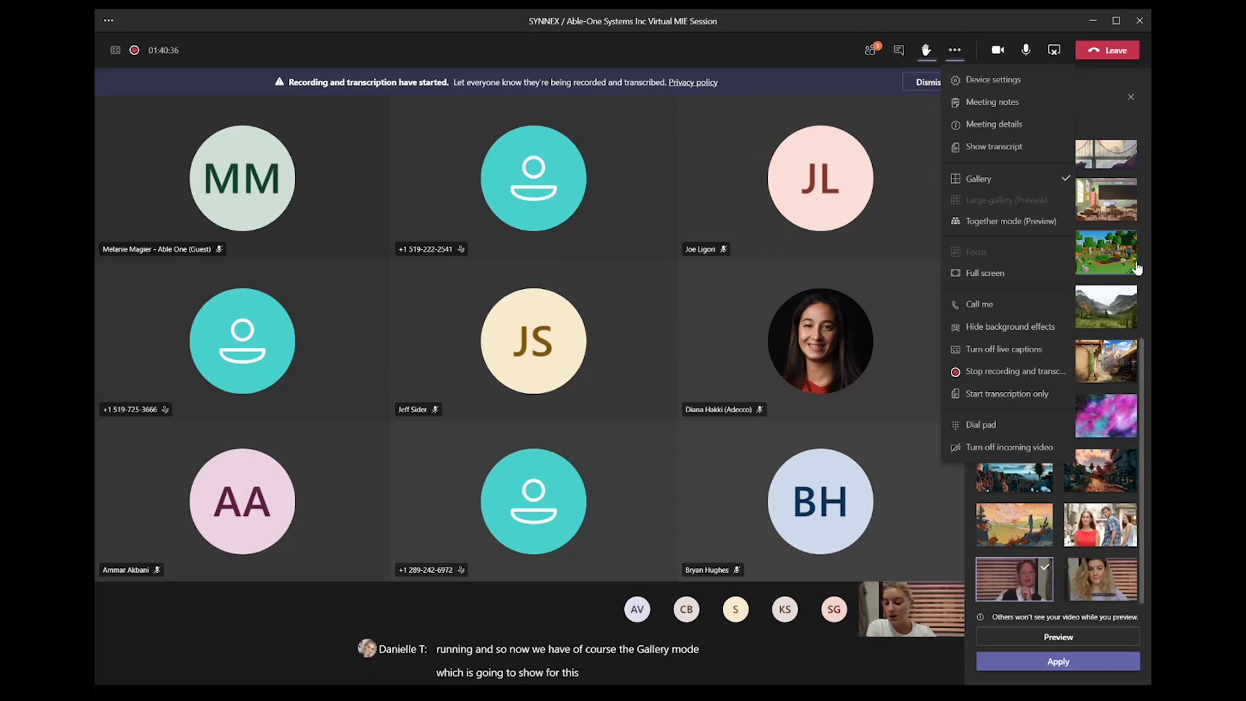
# Step: Switch the meeting to Together mode (Preview) and toggle the camera so it ends off
pyautogui.click(1002, 229)
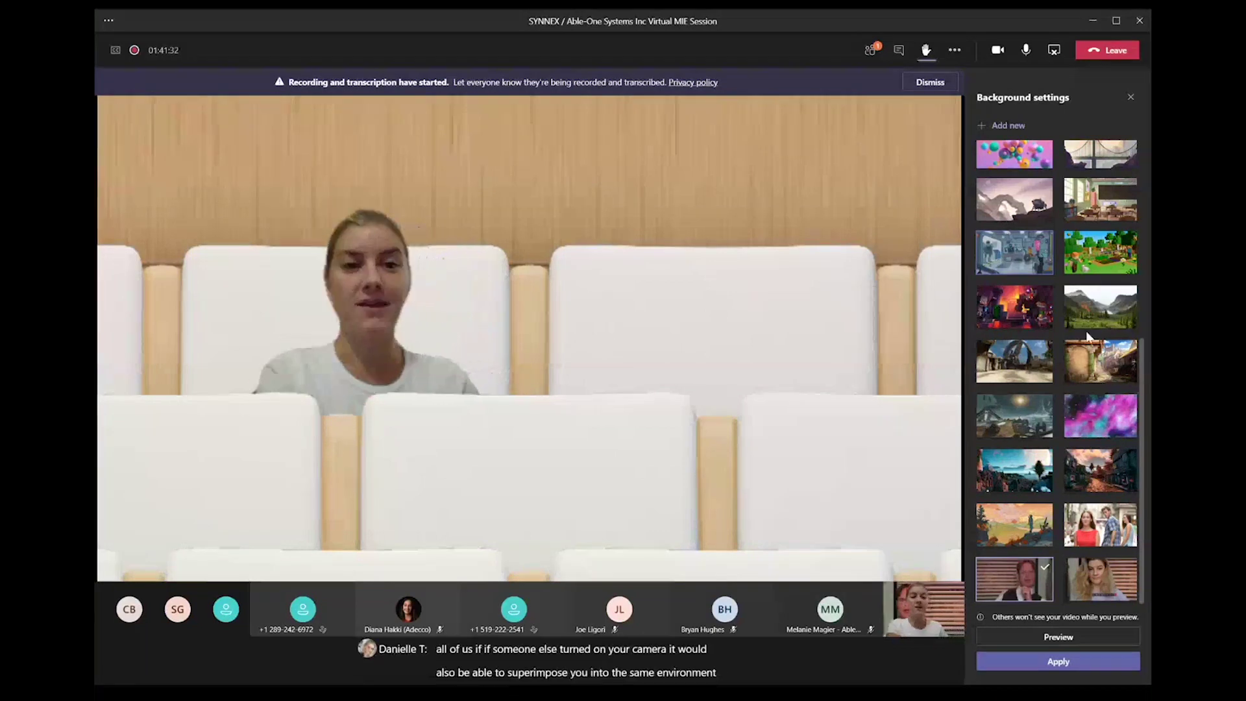
pyautogui.click(1001, 51)
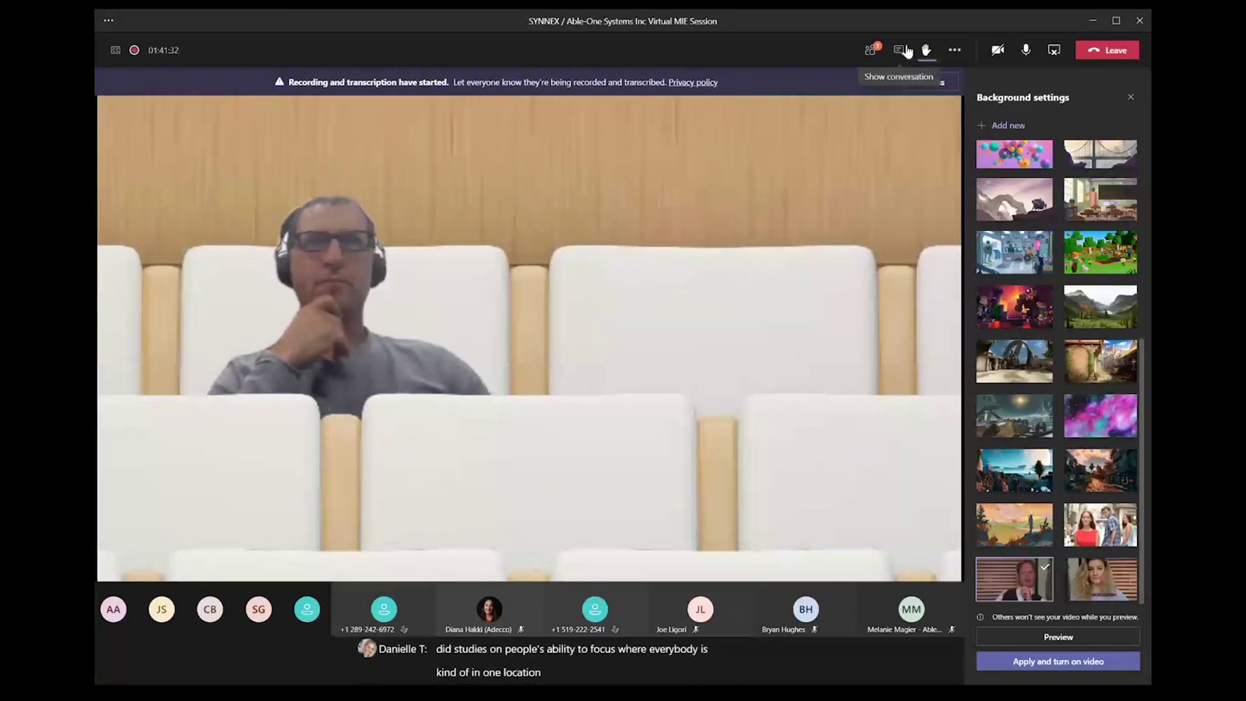
pyautogui.click(998, 50)
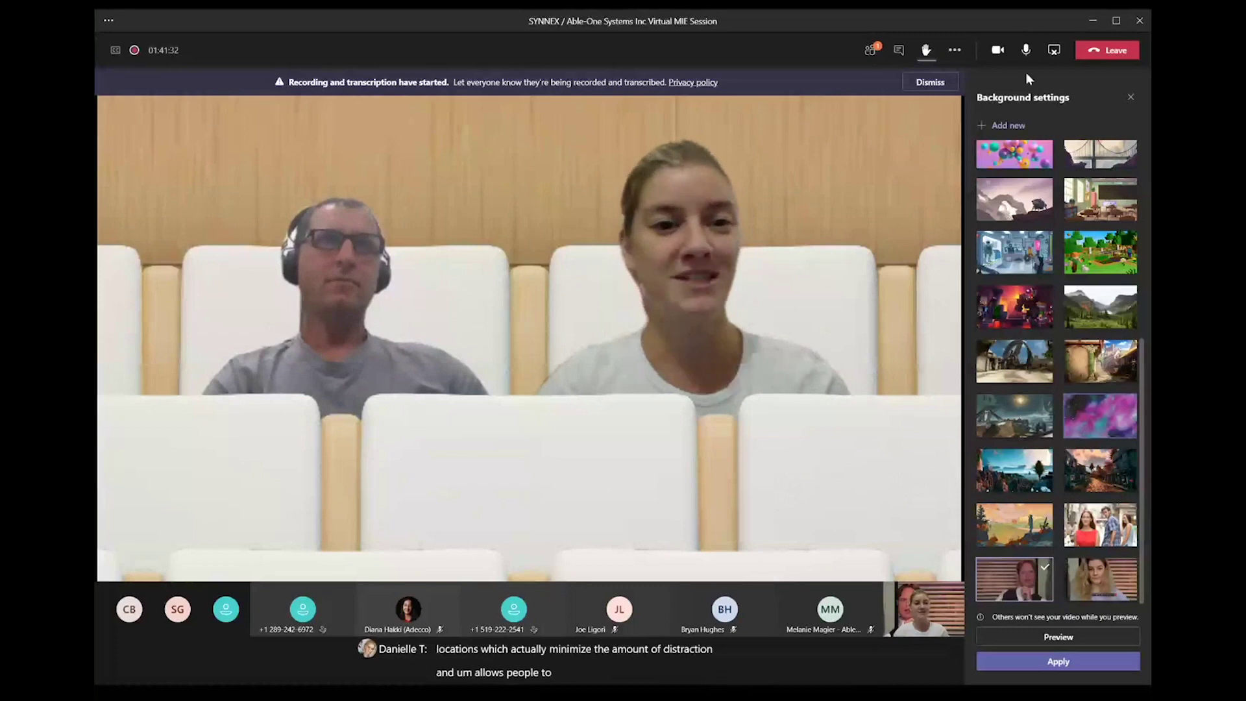
pyautogui.click(998, 49)
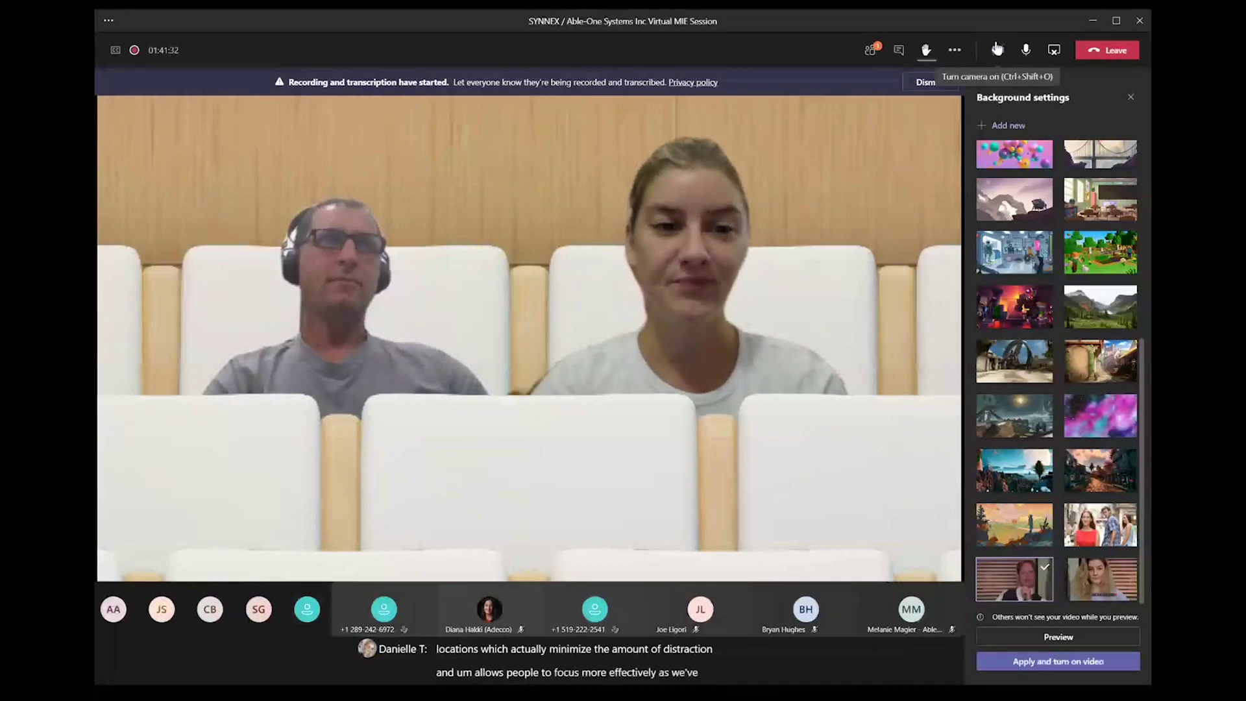
pyautogui.click(958, 53)
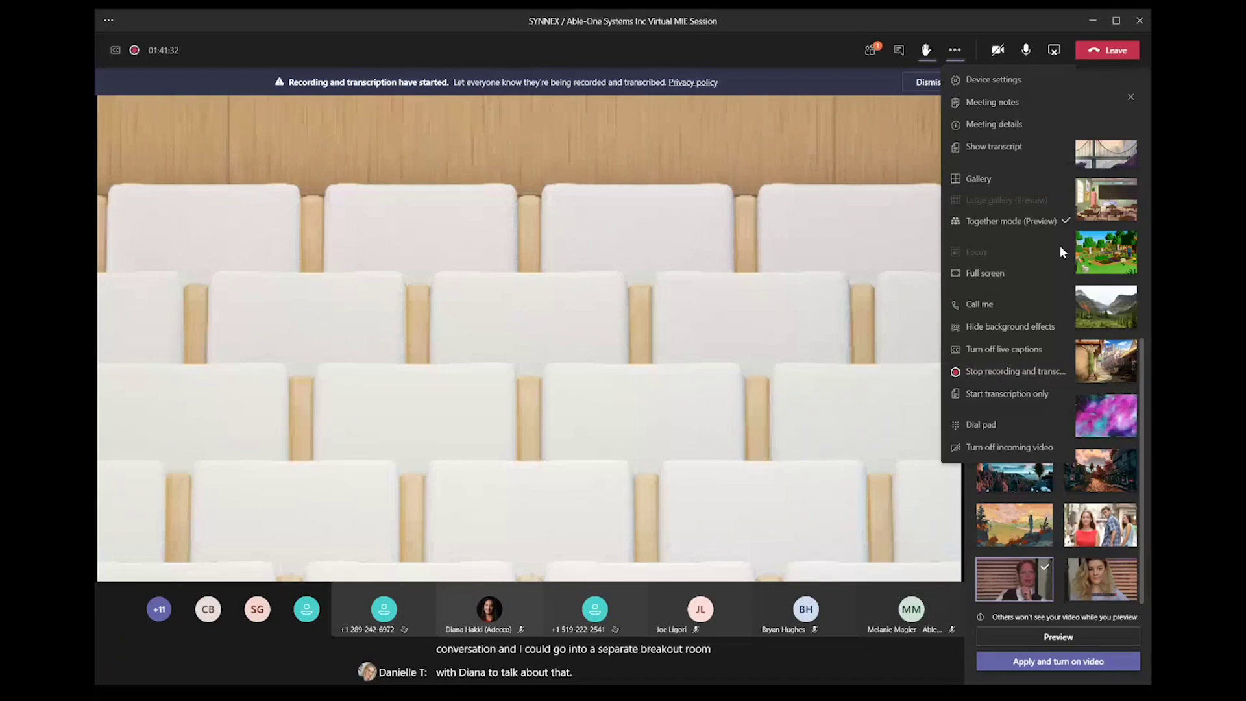
# Step: Close the More actions menu in the meeting
pyautogui.click(879, 136)
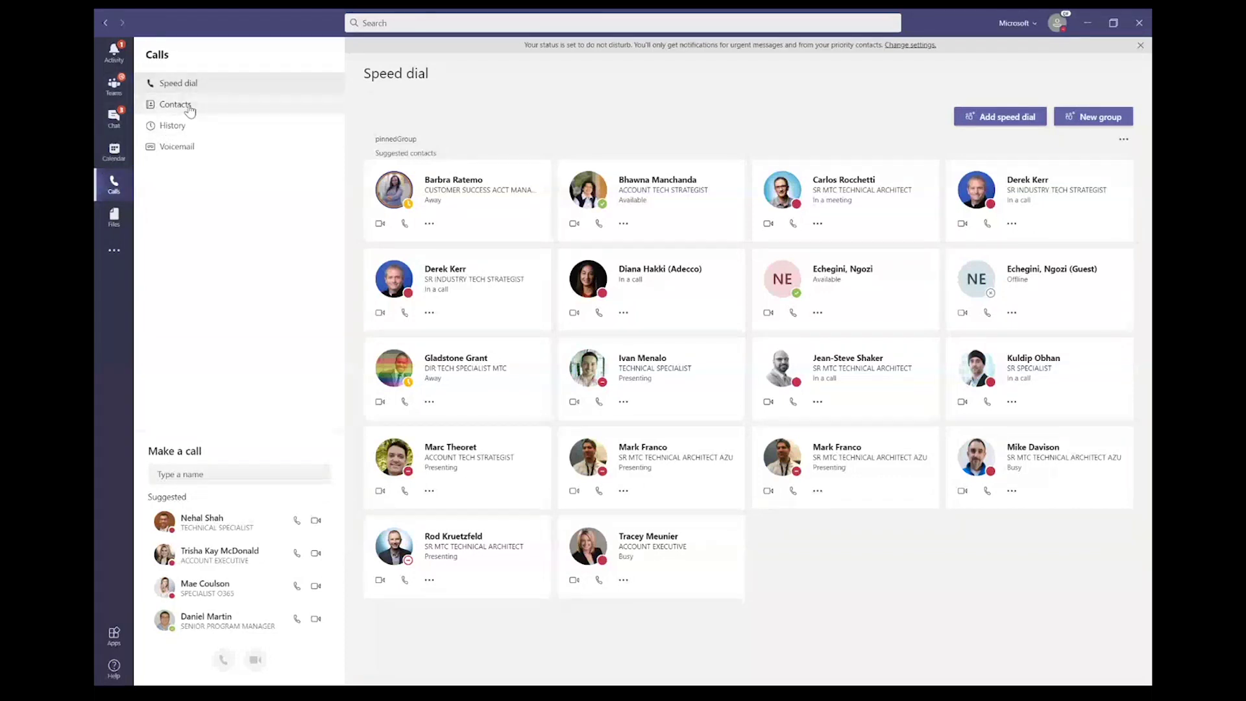
# Step: Browse Calls Contacts and History, ending on Voicemail with its two messages
pyautogui.click(189, 106)
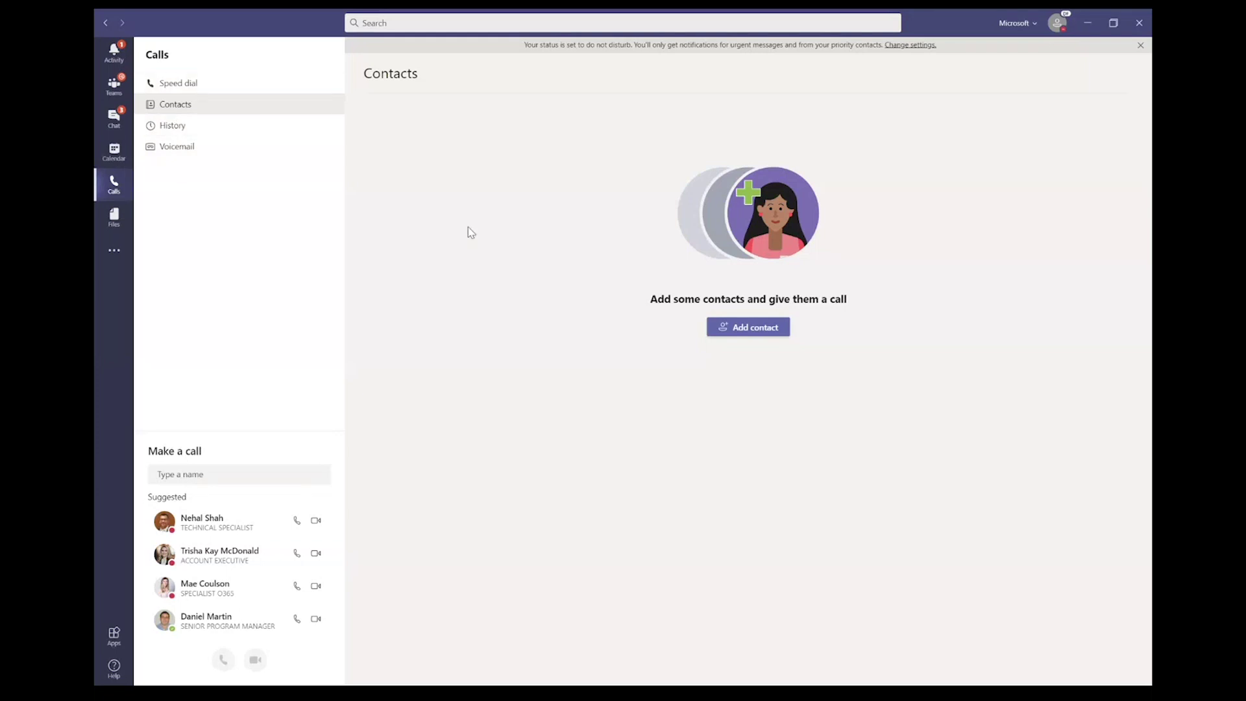
pyautogui.click(183, 133)
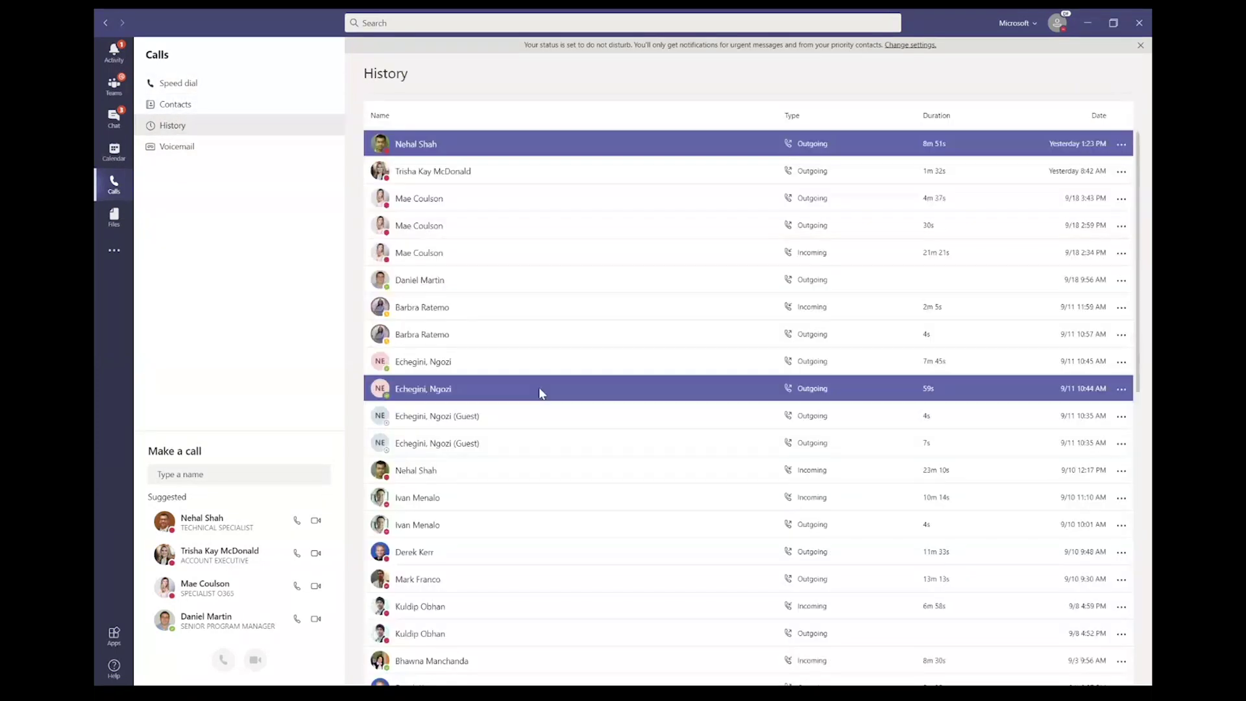
pyautogui.scroll(-5, 540, 393)
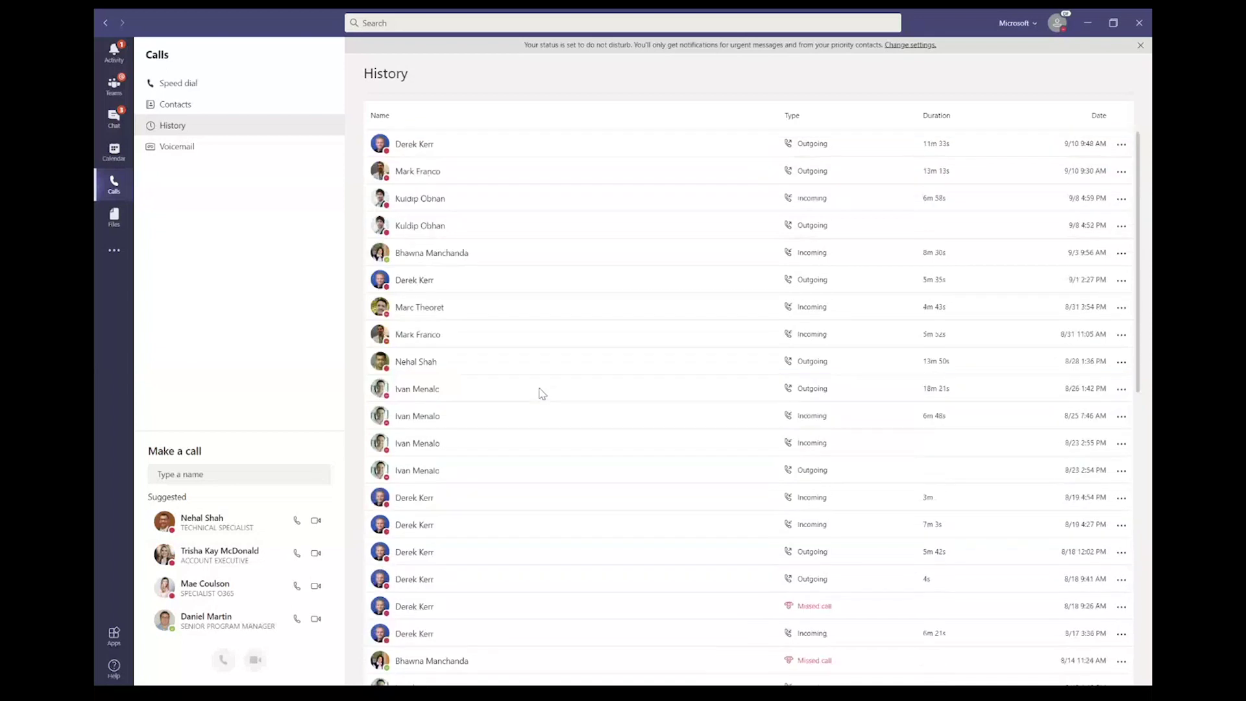
pyautogui.click(156, 150)
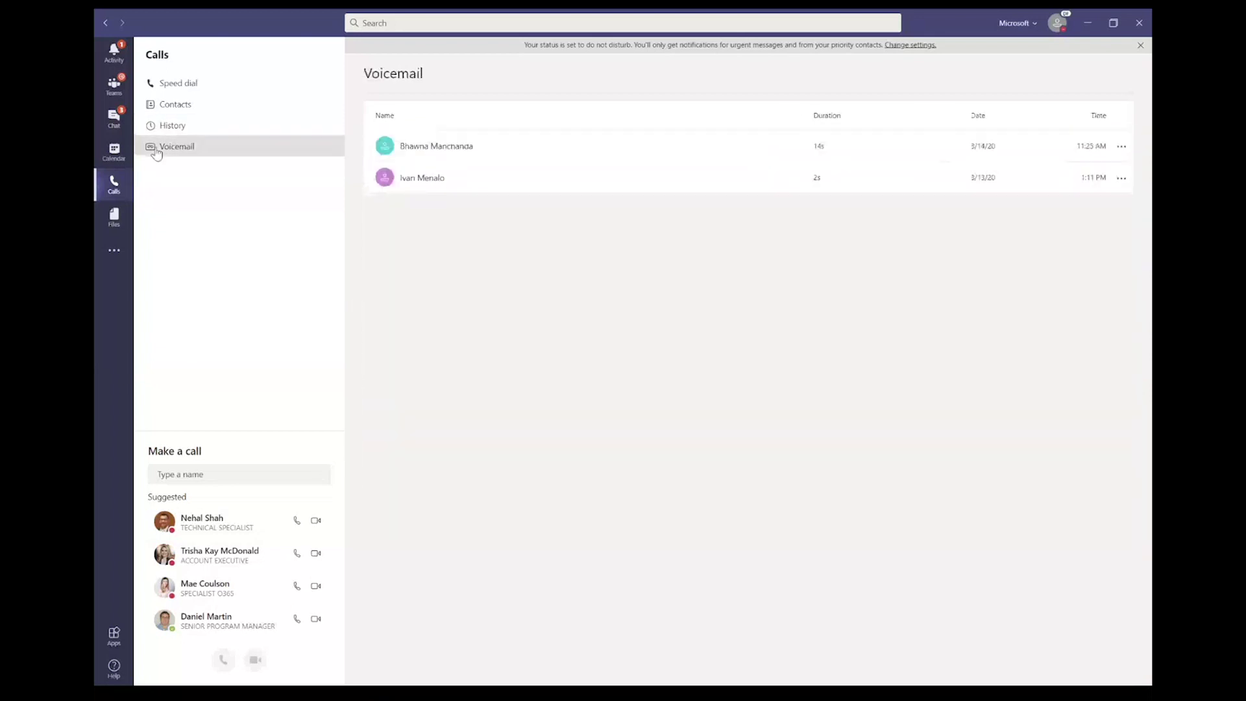
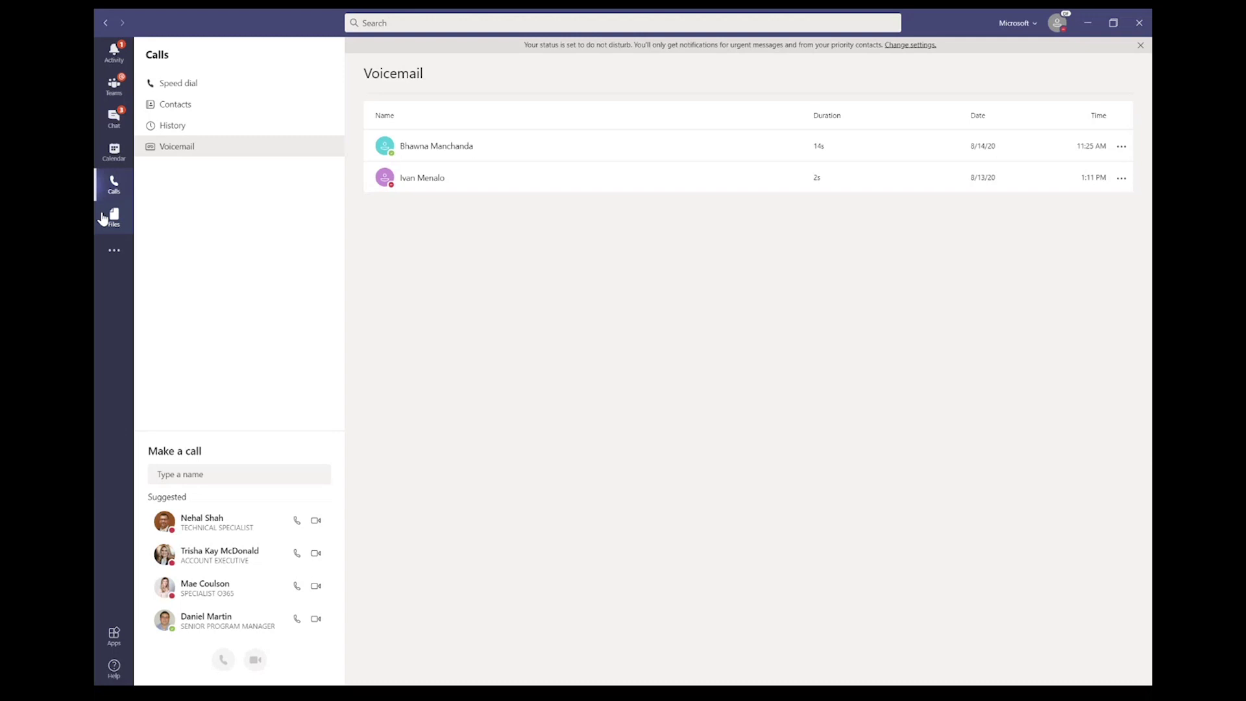
# Step: Bring the Microsoft 365 admin center browser window to the front over Teams
pyautogui.press('super')
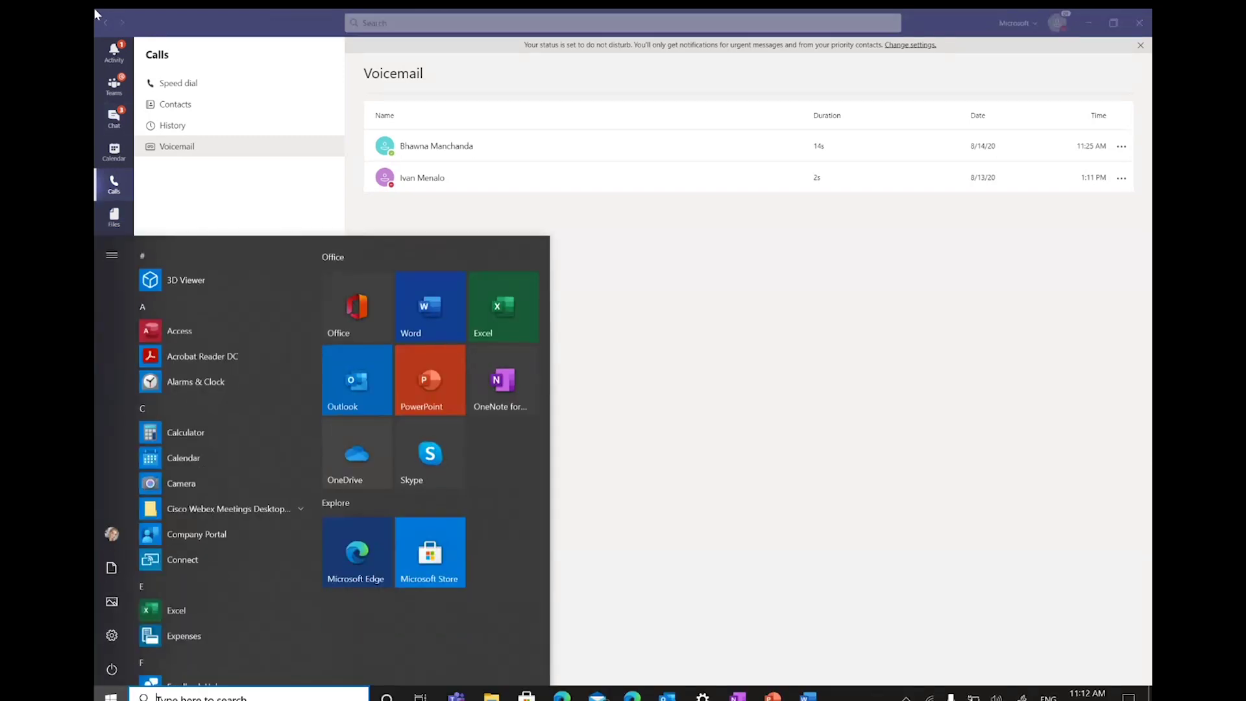
pyautogui.click(531, 216)
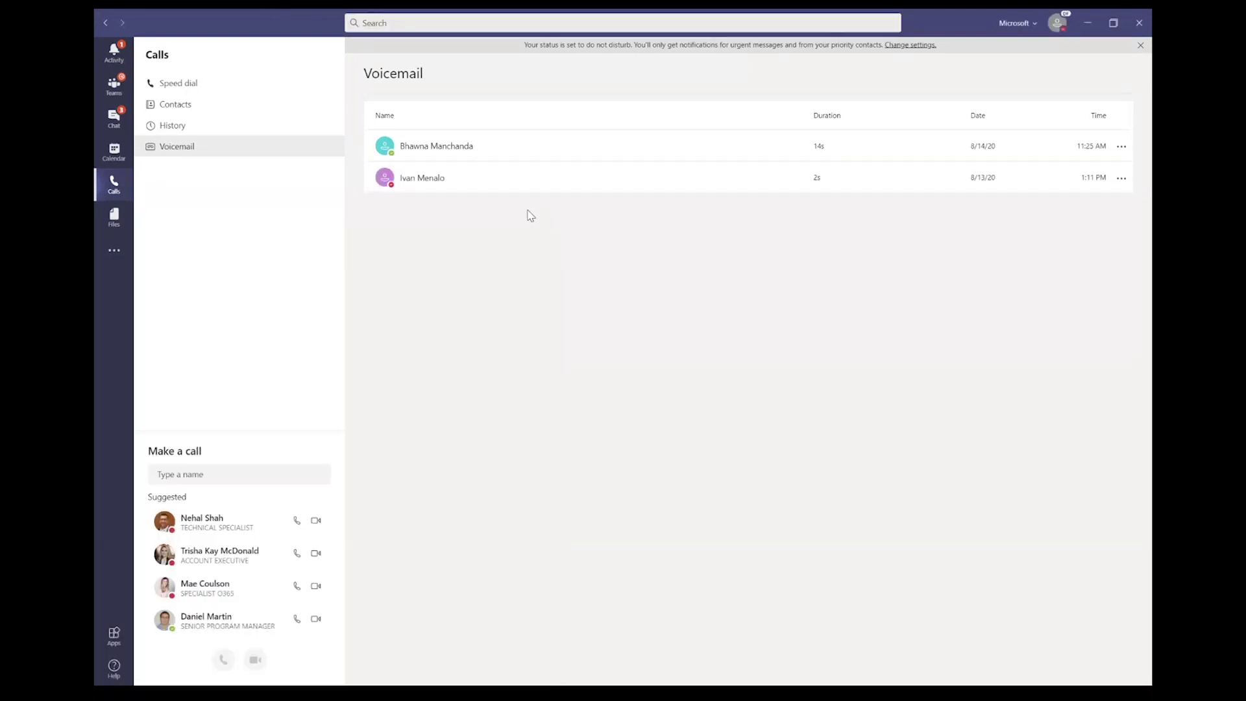
pyautogui.click(252, 587)
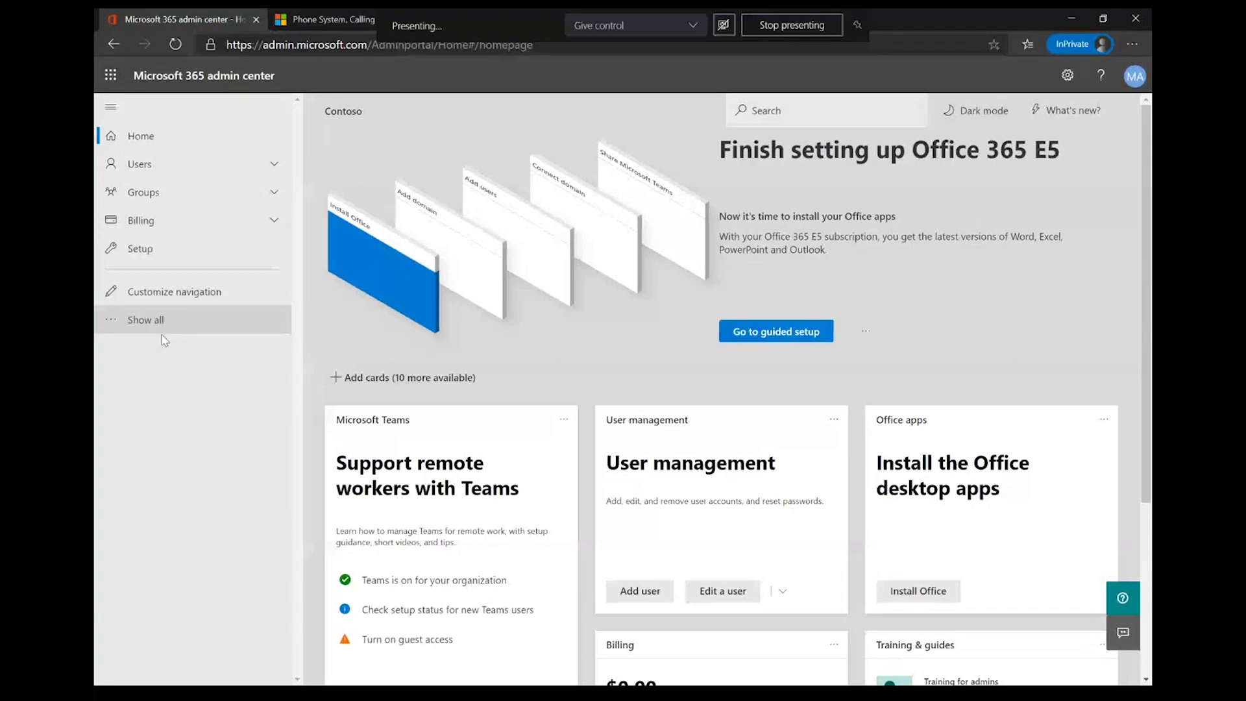
# Step: Launch the Teams admin center from the full admin-centers list in Microsoft 365 admin center
pyautogui.click(162, 334)
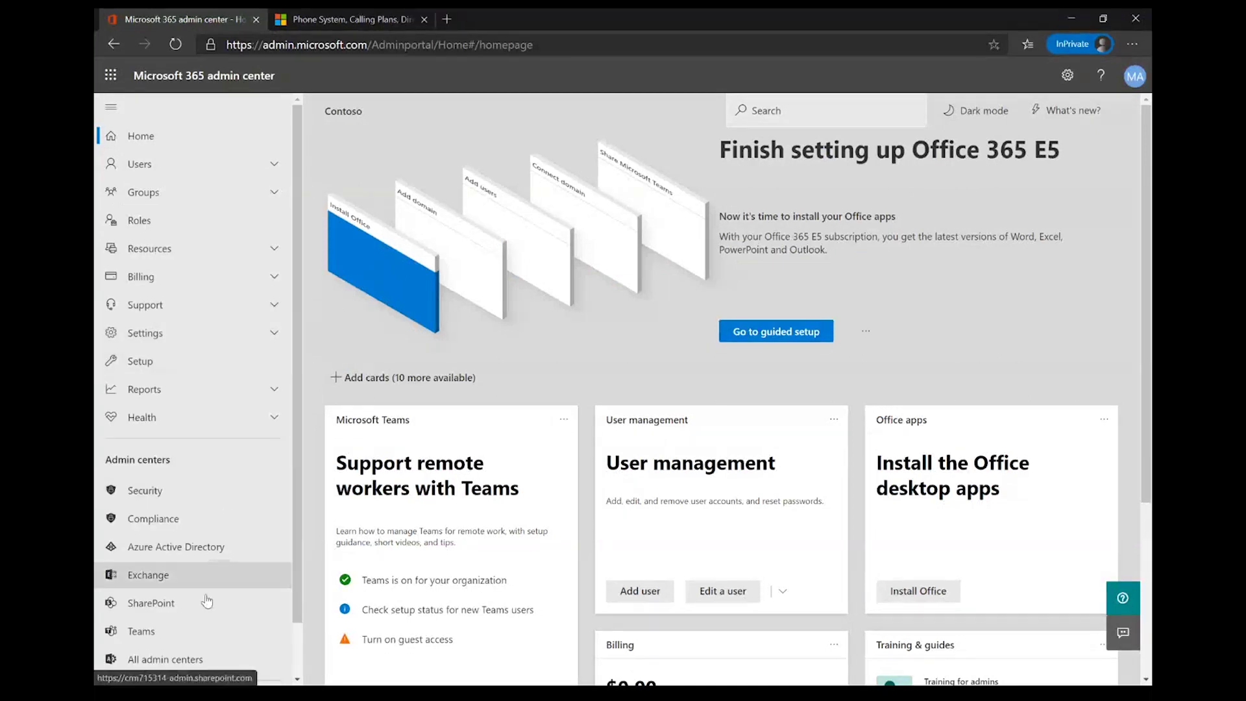
pyautogui.click(196, 630)
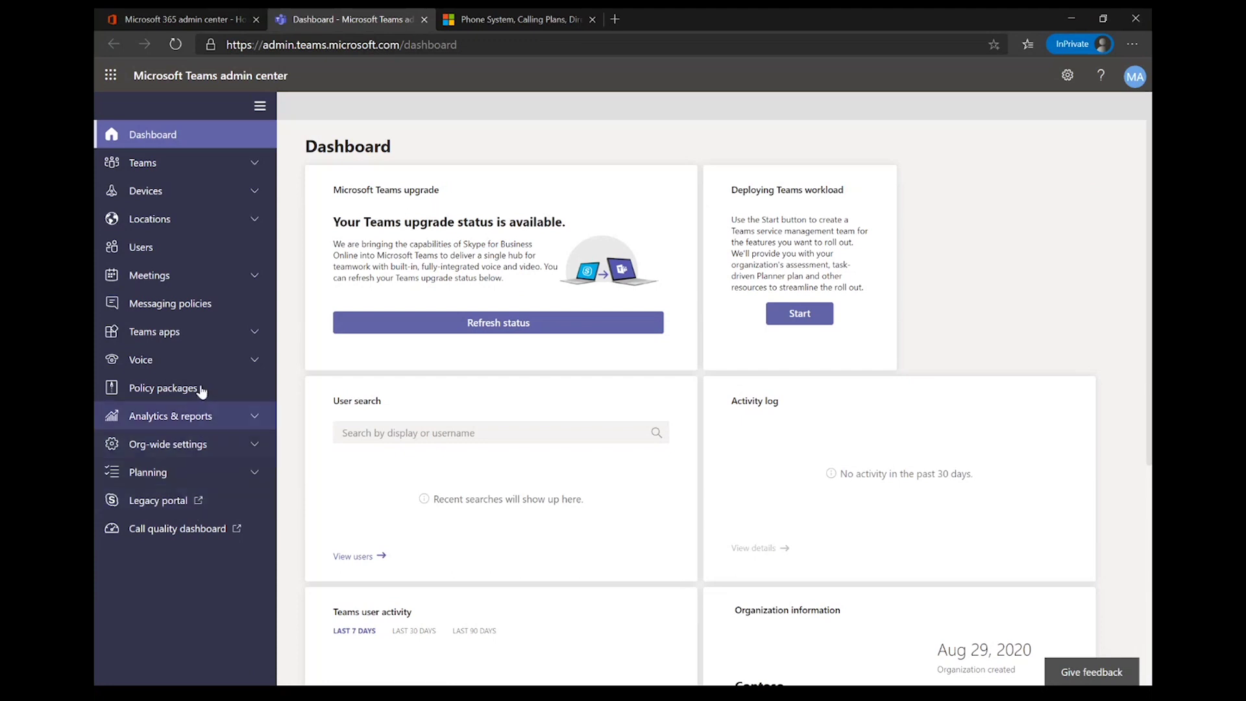
# Step: Check the Call quality dashboard tab, which requires sign-in, then return to the Teams admin center
pyautogui.click(203, 531)
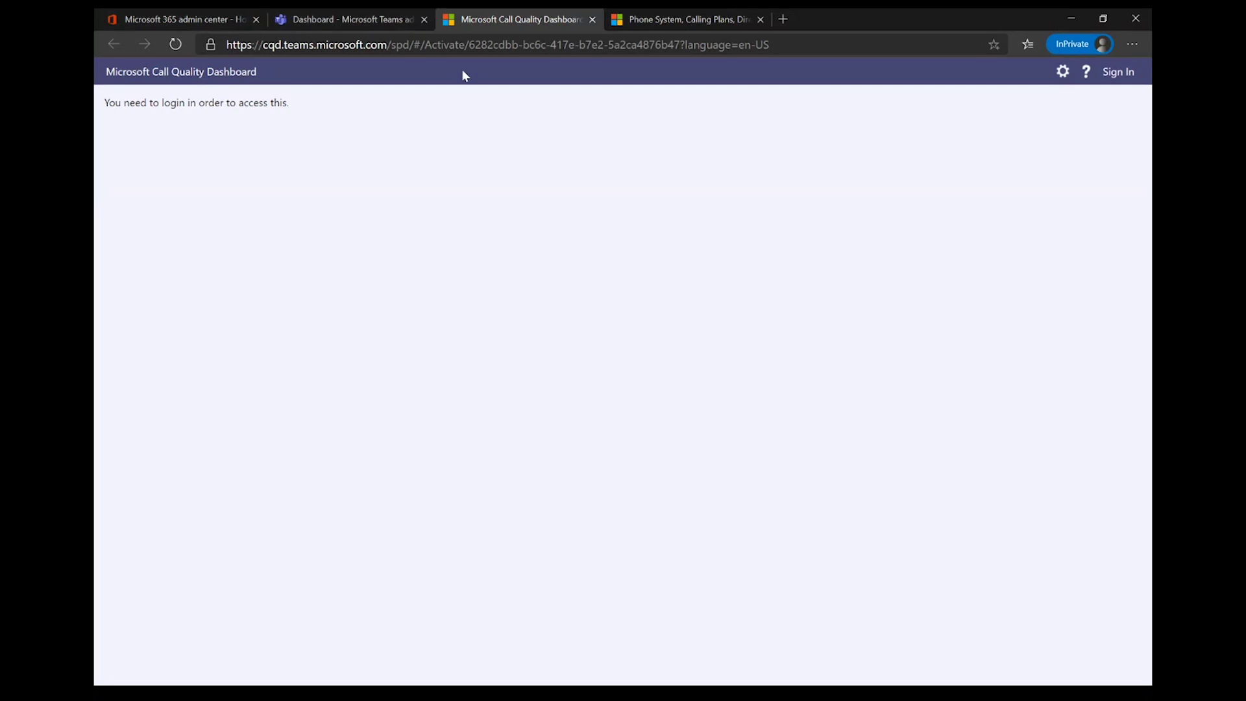
pyautogui.click(381, 13)
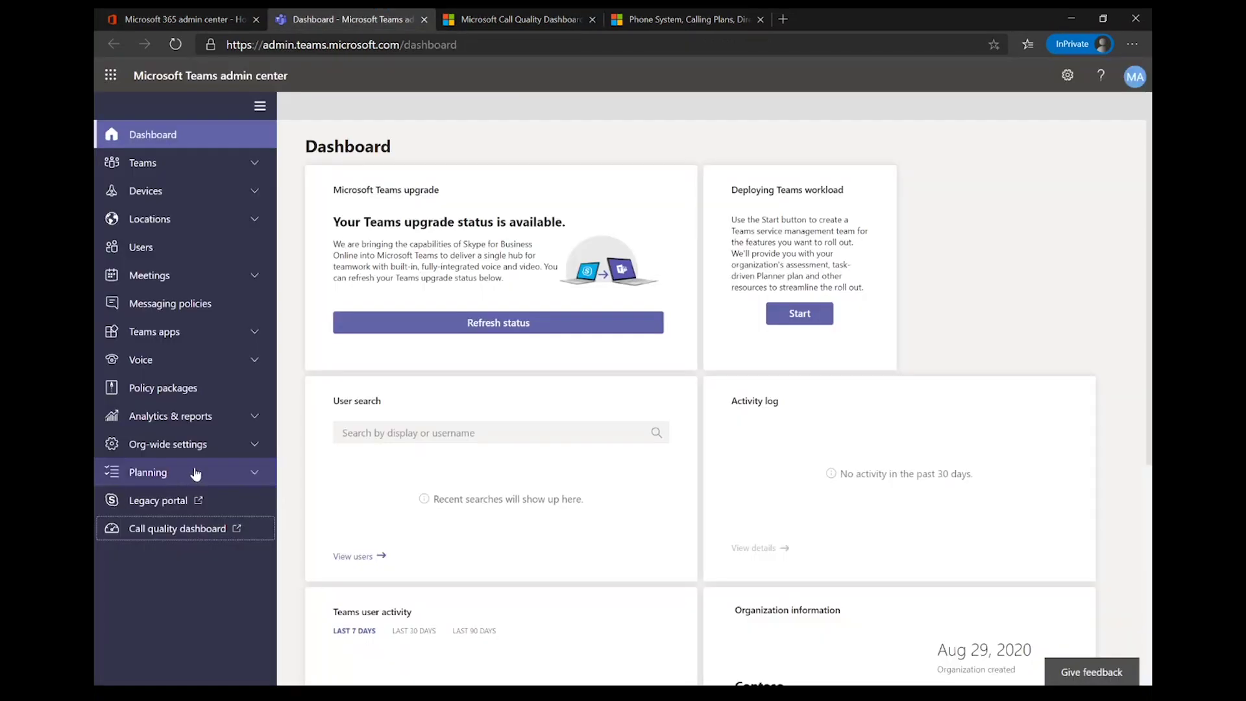
pyautogui.click(194, 473)
# Step: View the Network planner page, showing 0 network plans and 3 personas
pyautogui.click(185, 530)
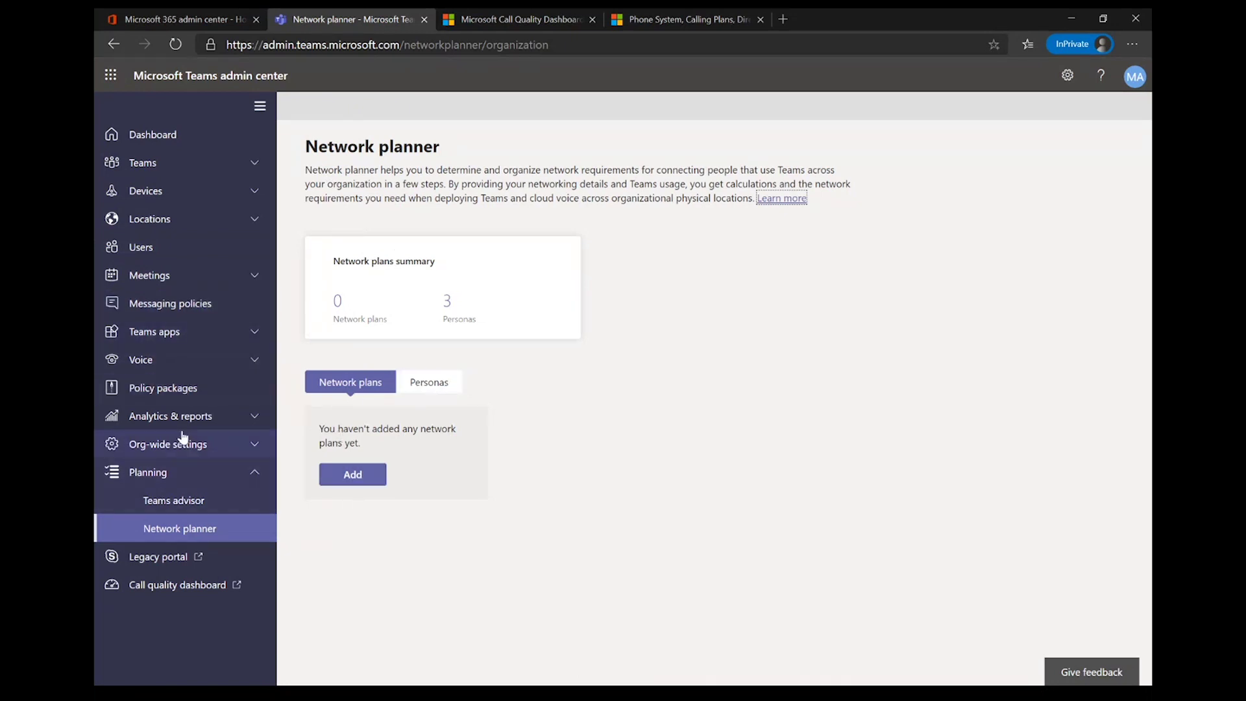
pyautogui.click(204, 221)
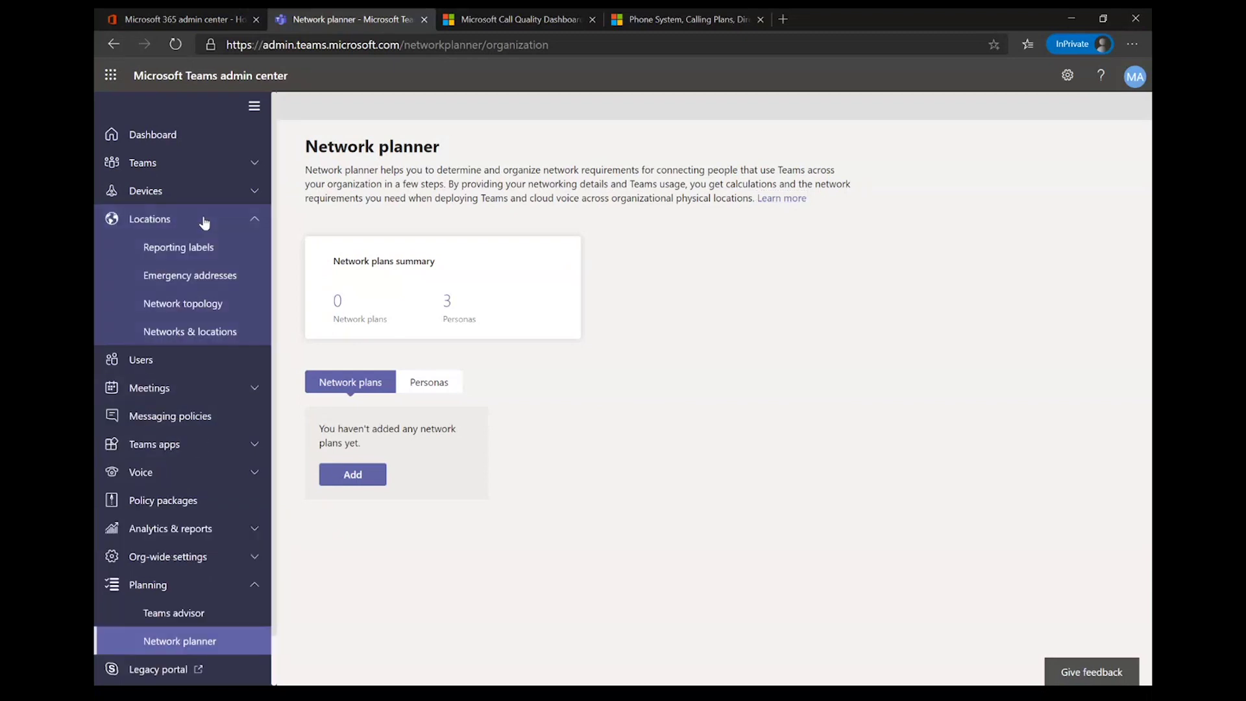
# Step: View the Network topology page under Locations, with 0 network sites and 0 trusted IPs
pyautogui.click(183, 315)
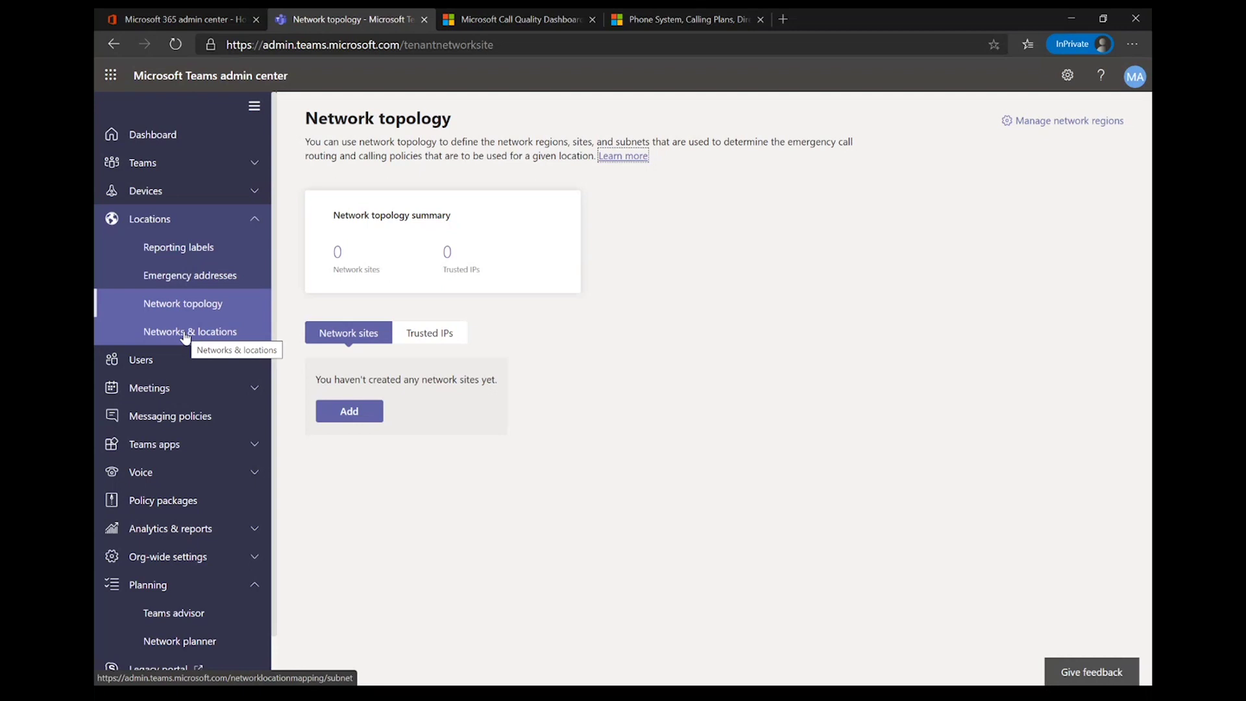
pyautogui.click(154, 534)
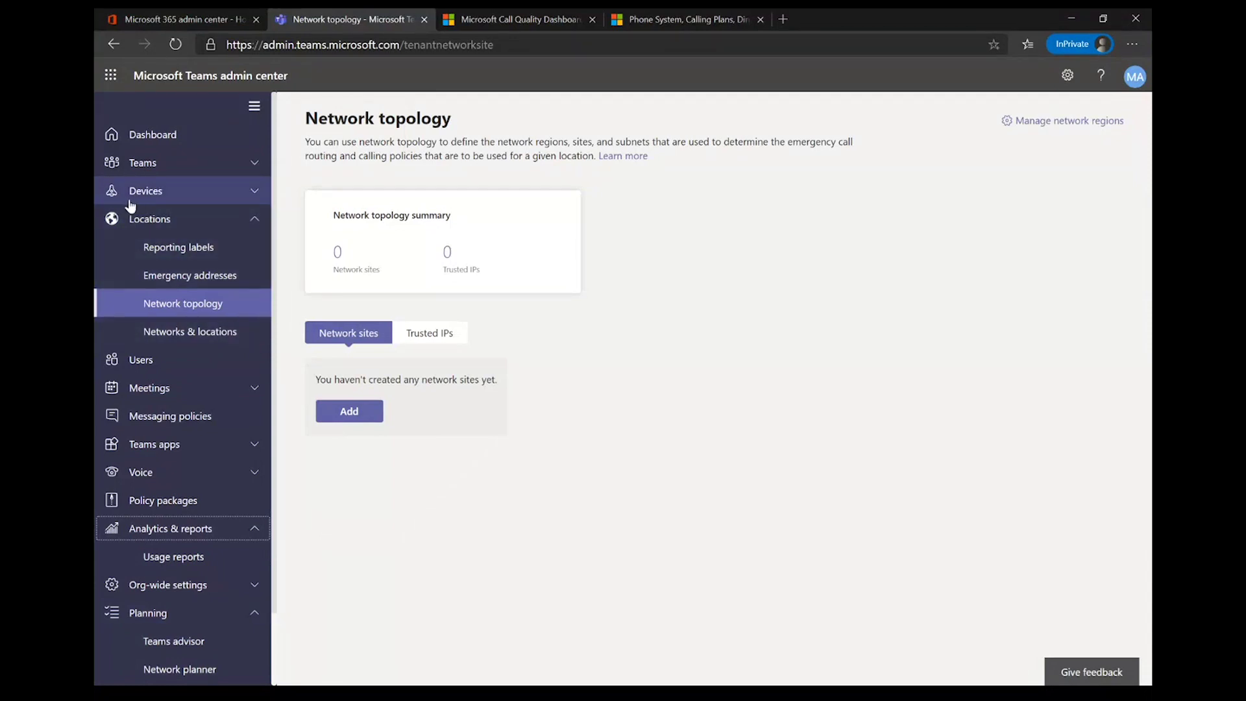
pyautogui.click(134, 164)
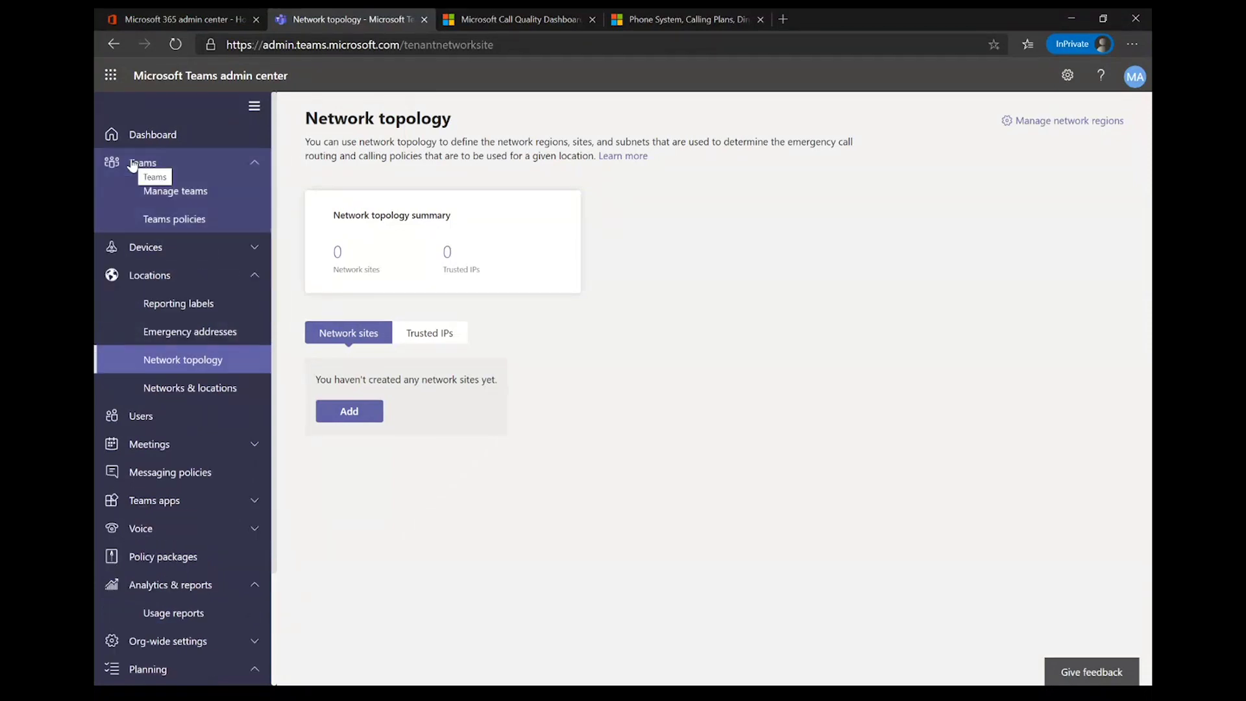
# Step: Open the Contoso team from Manage teams, showing Public privacy and 26 members
pyautogui.click(202, 199)
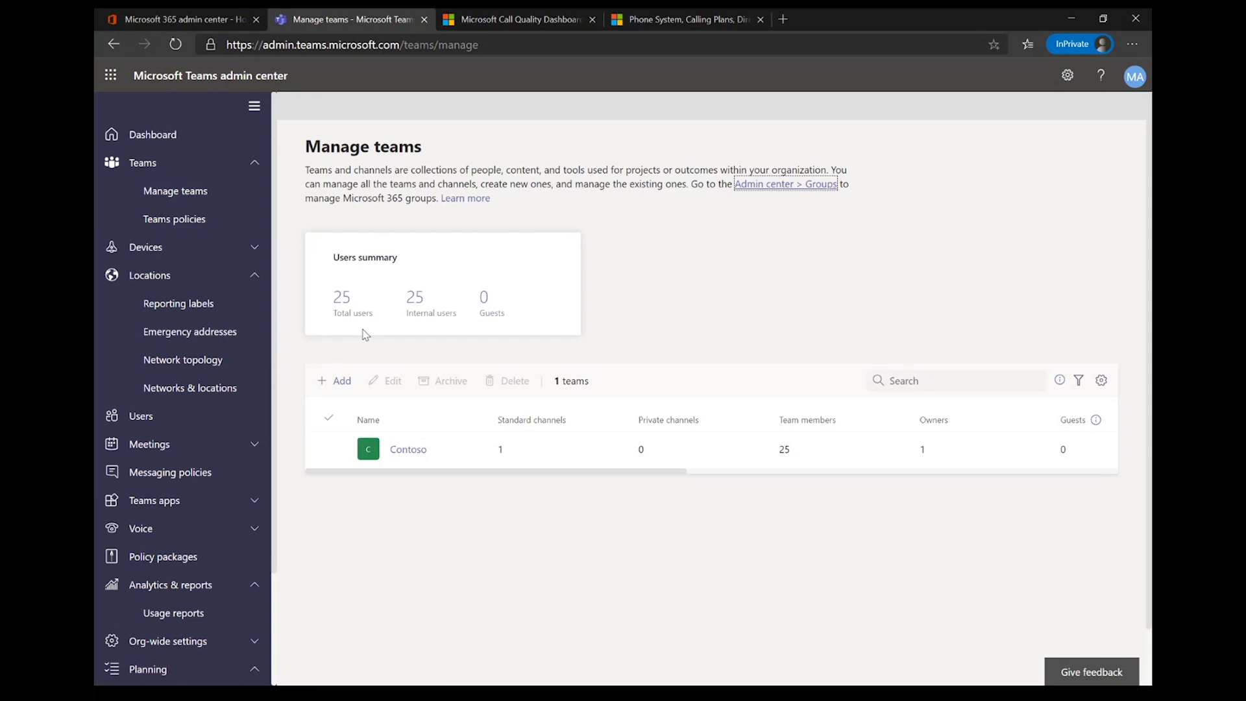
pyautogui.scroll(-1, 363, 334)
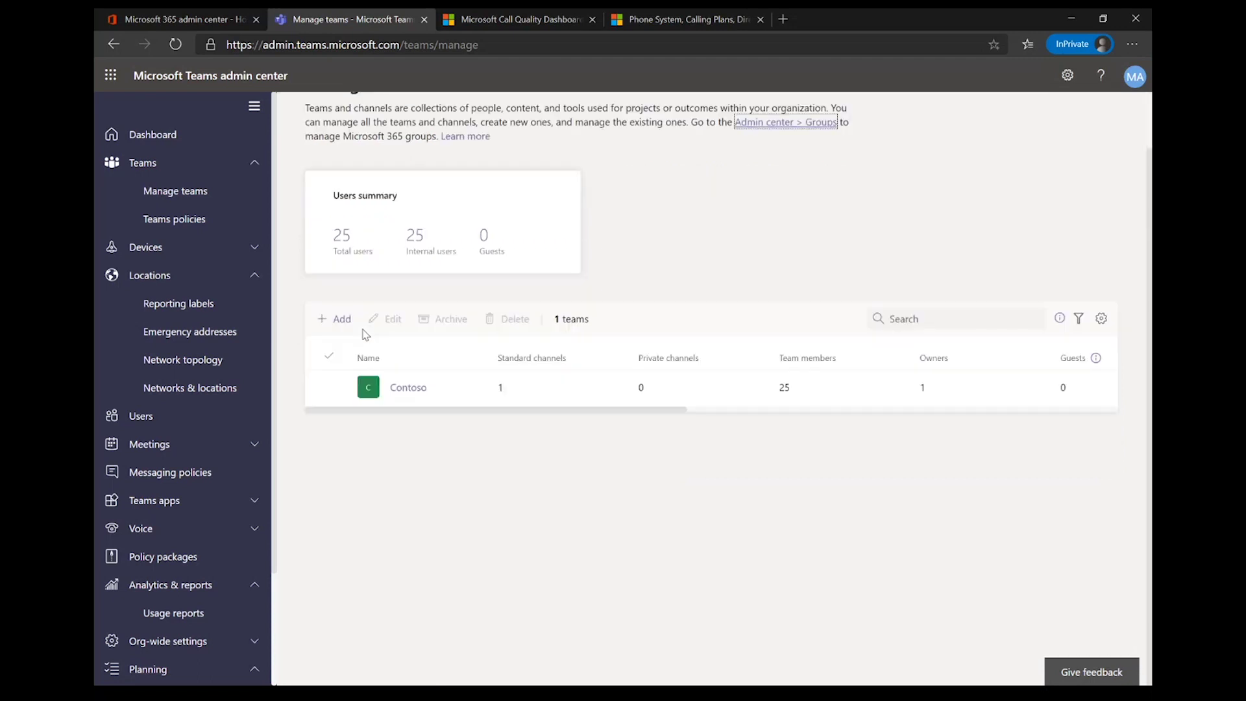
pyautogui.scroll(1, 362, 334)
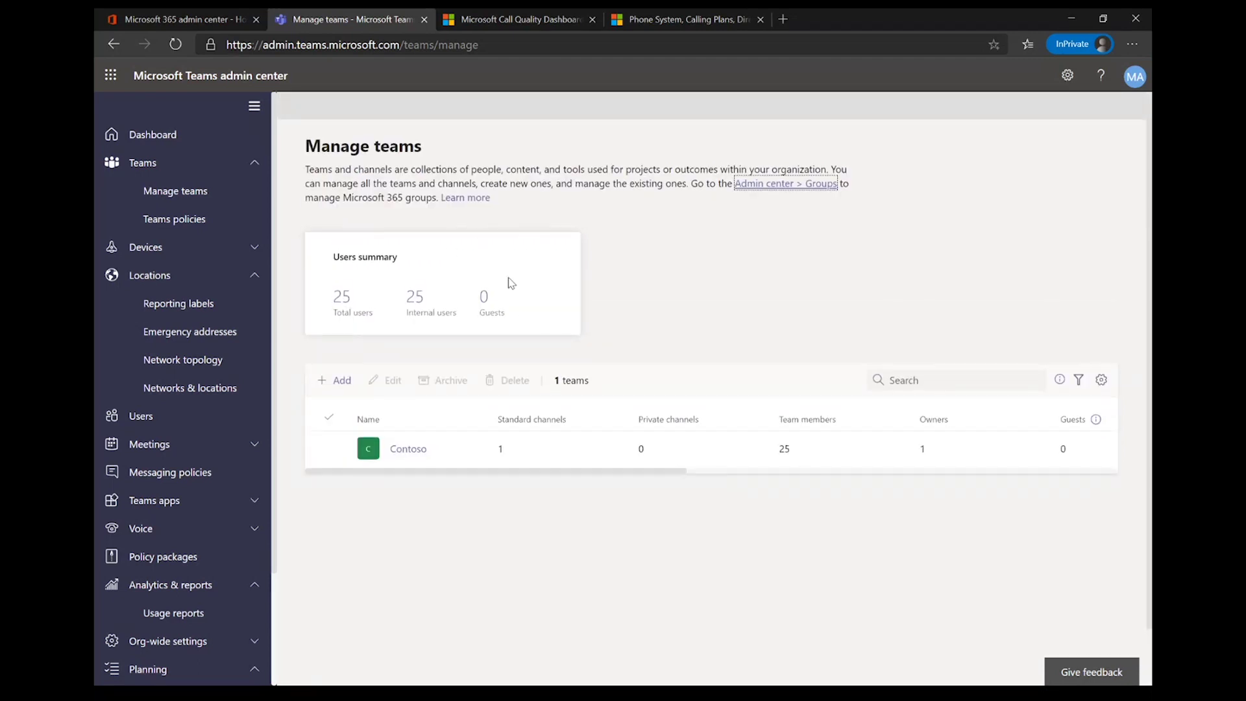
pyautogui.click(439, 459)
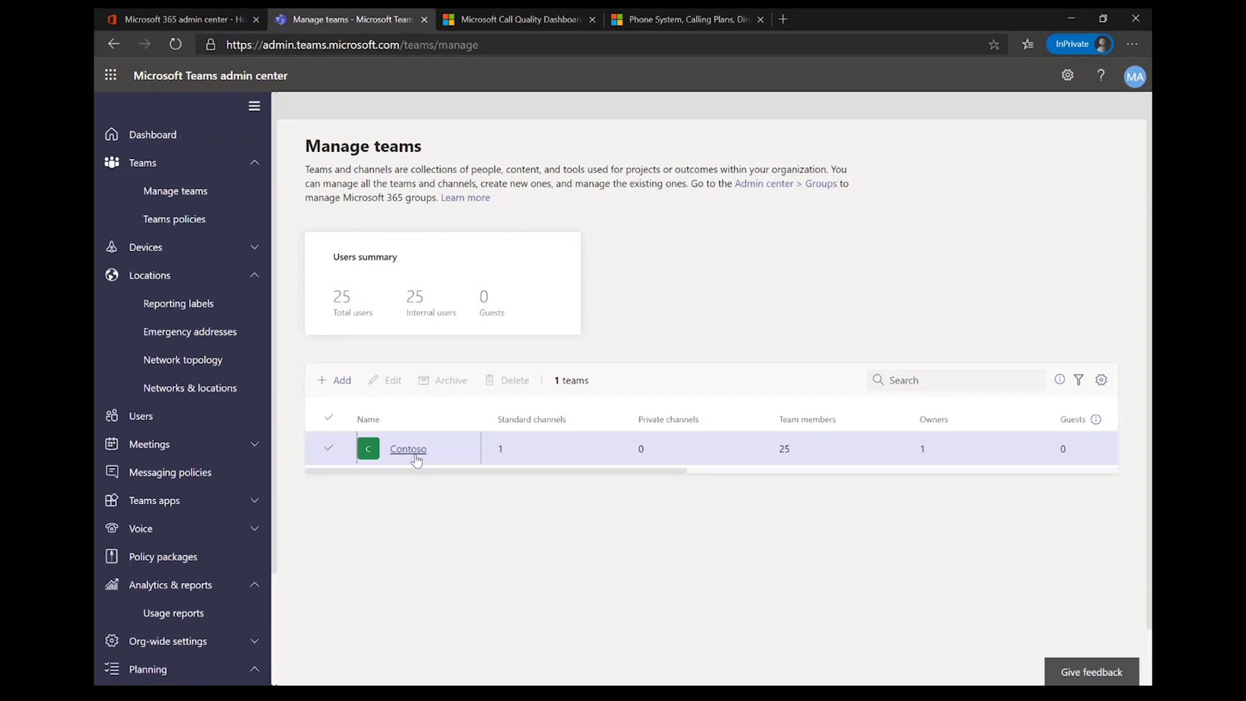
pyautogui.click(415, 452)
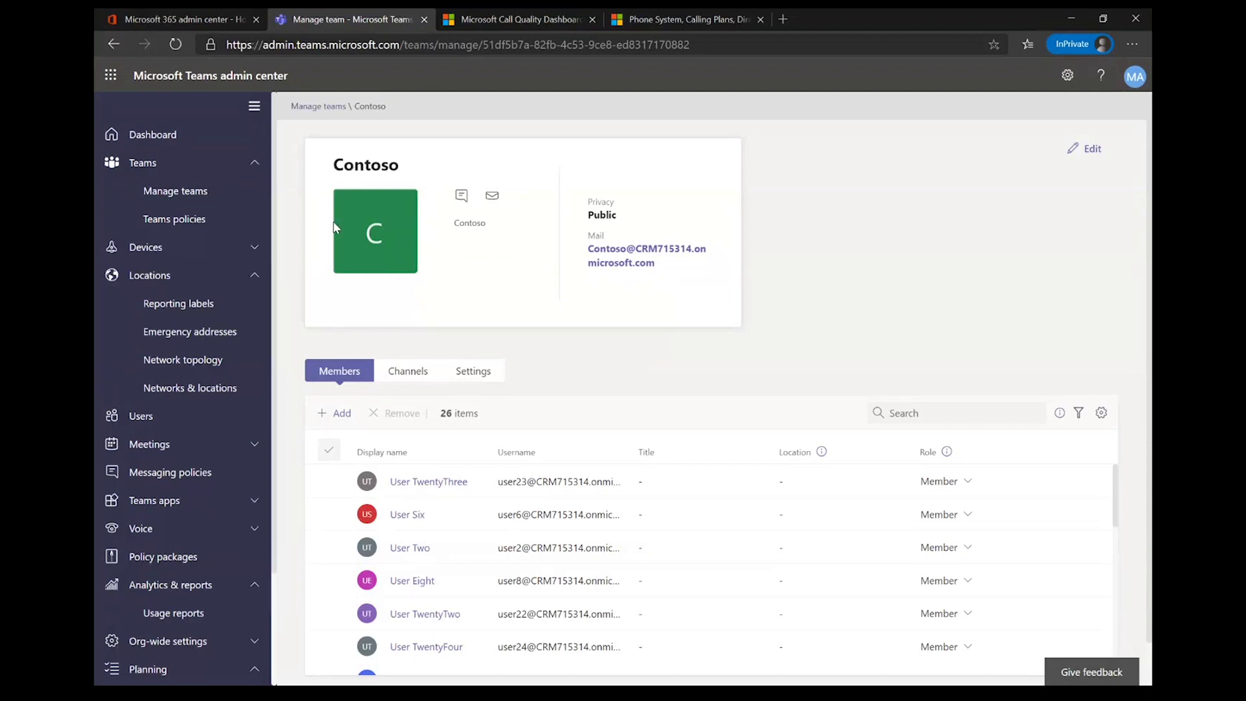
# Step: Review Contoso's Channels and Settings tabs, then view the Global (Org-wide default) Teams policy
pyautogui.click(409, 373)
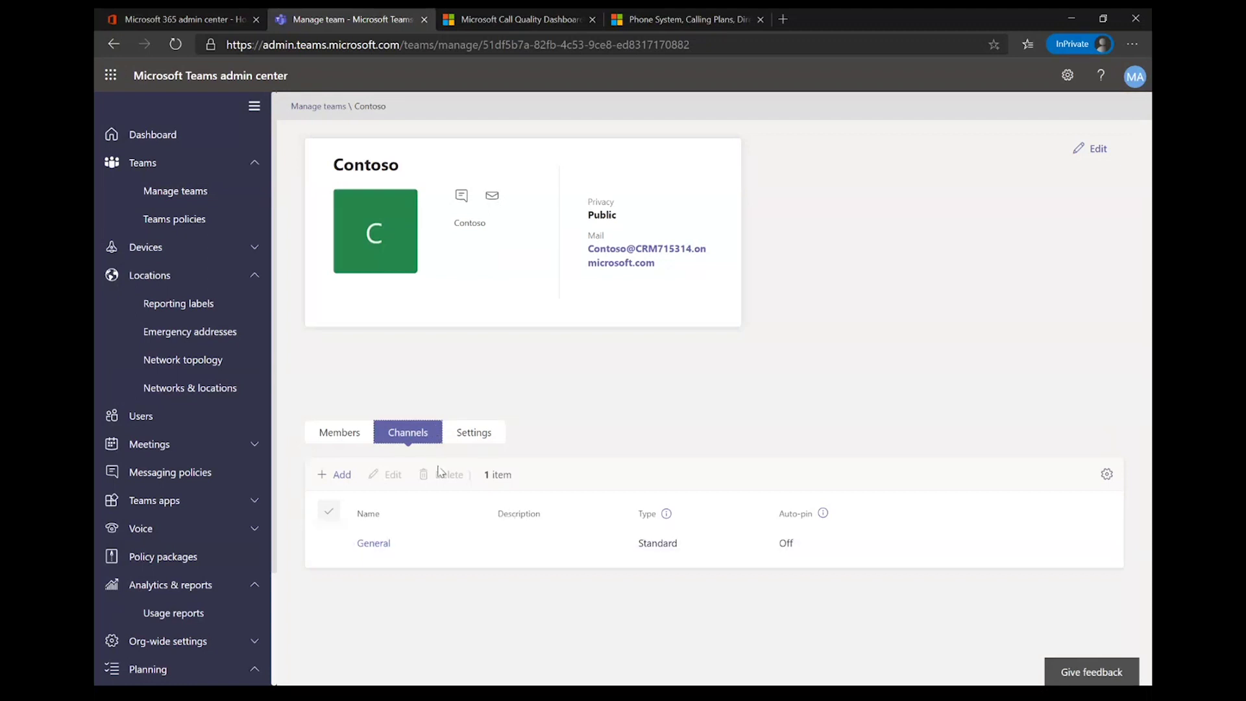
pyautogui.click(479, 444)
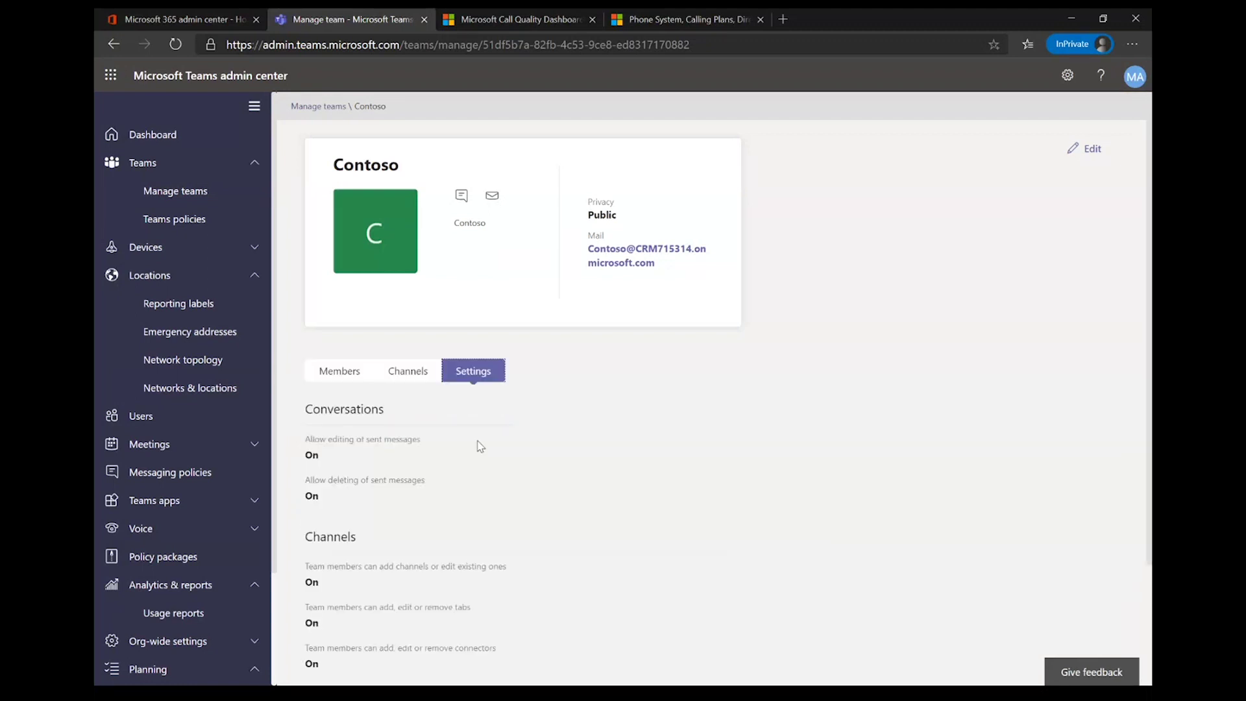
pyautogui.scroll(-3, 480, 446)
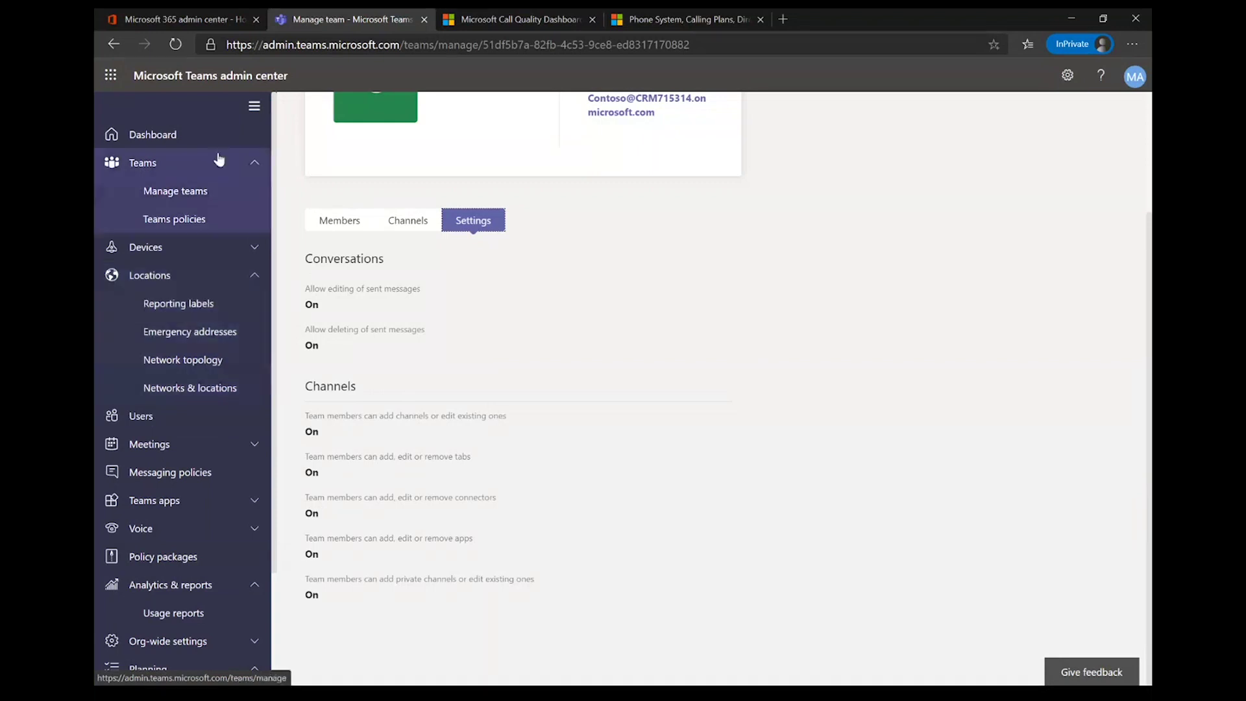
pyautogui.click(199, 214)
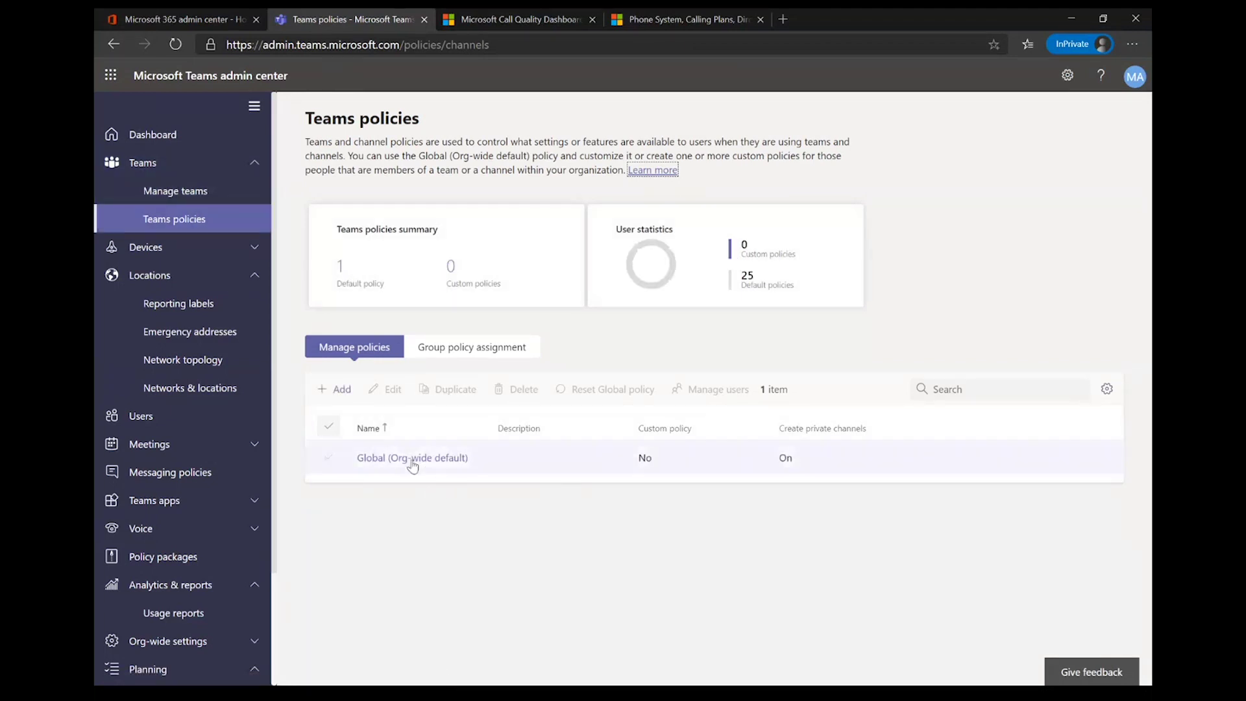
pyautogui.click(344, 396)
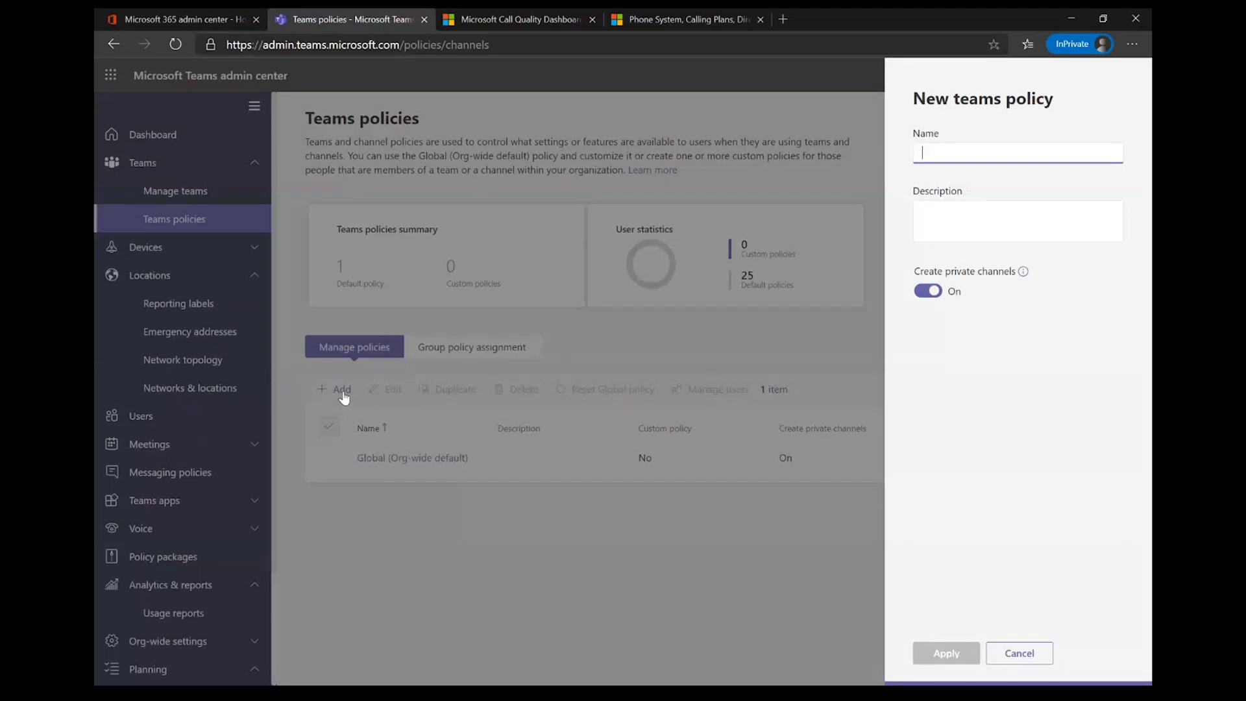
pyautogui.click(1031, 653)
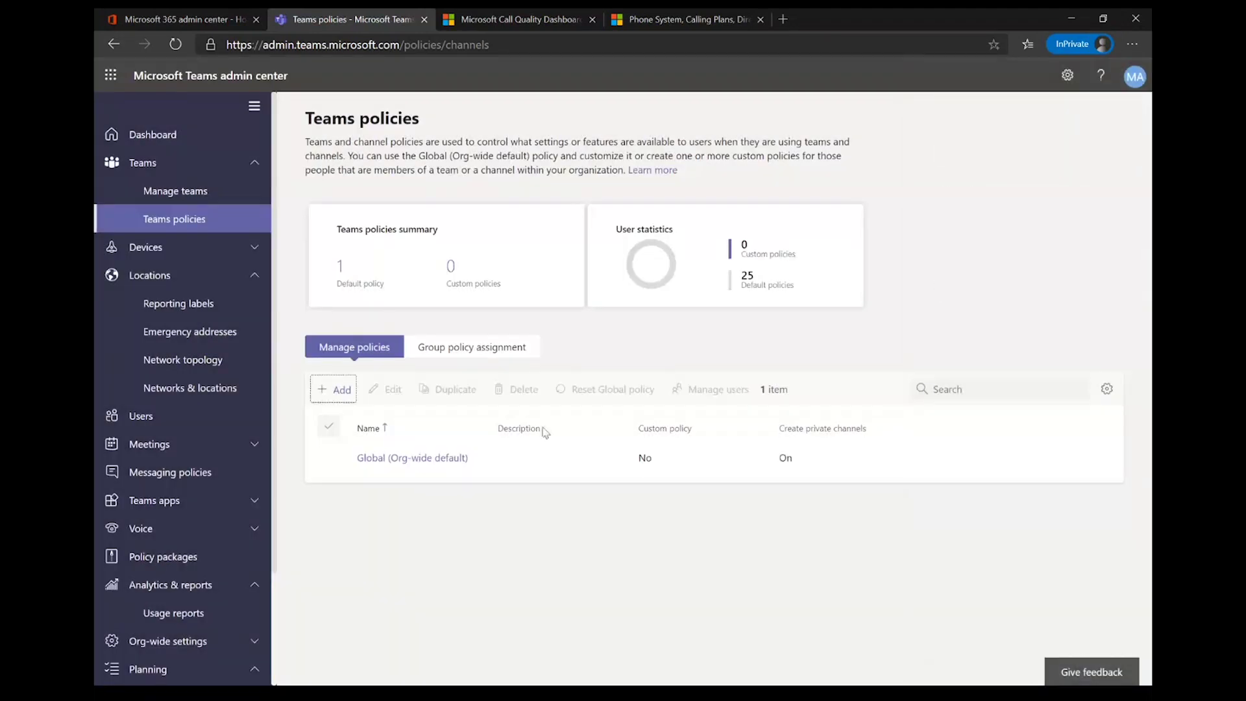
pyautogui.click(460, 349)
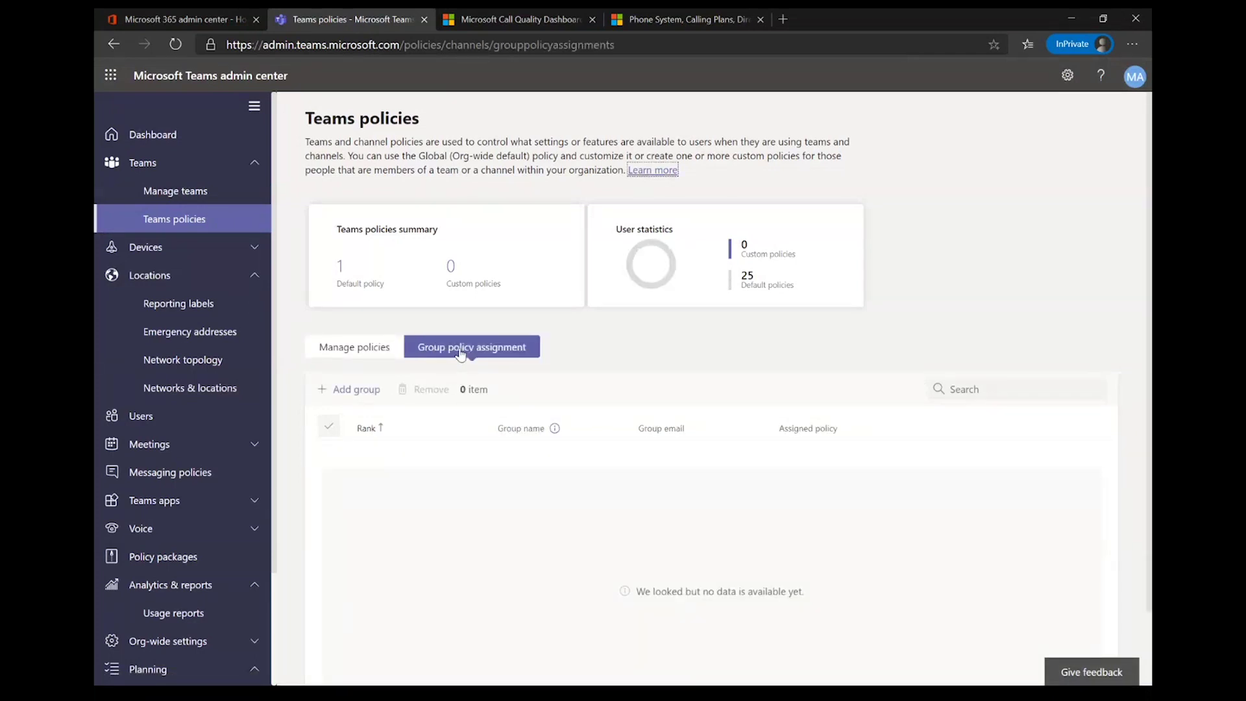
pyautogui.click(340, 355)
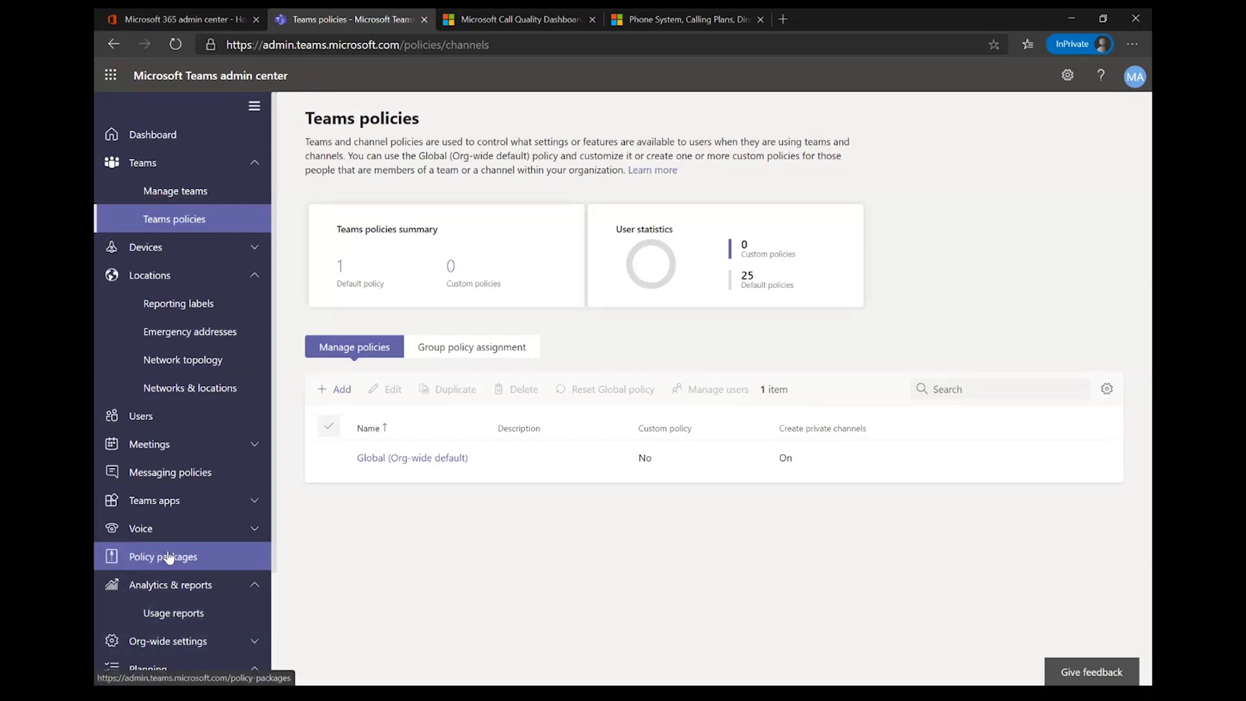
# Step: Open the Healthcare clinical worker package to see its Healthcare_ClinicalWorker messaging, meeting and app policies
pyautogui.click(187, 563)
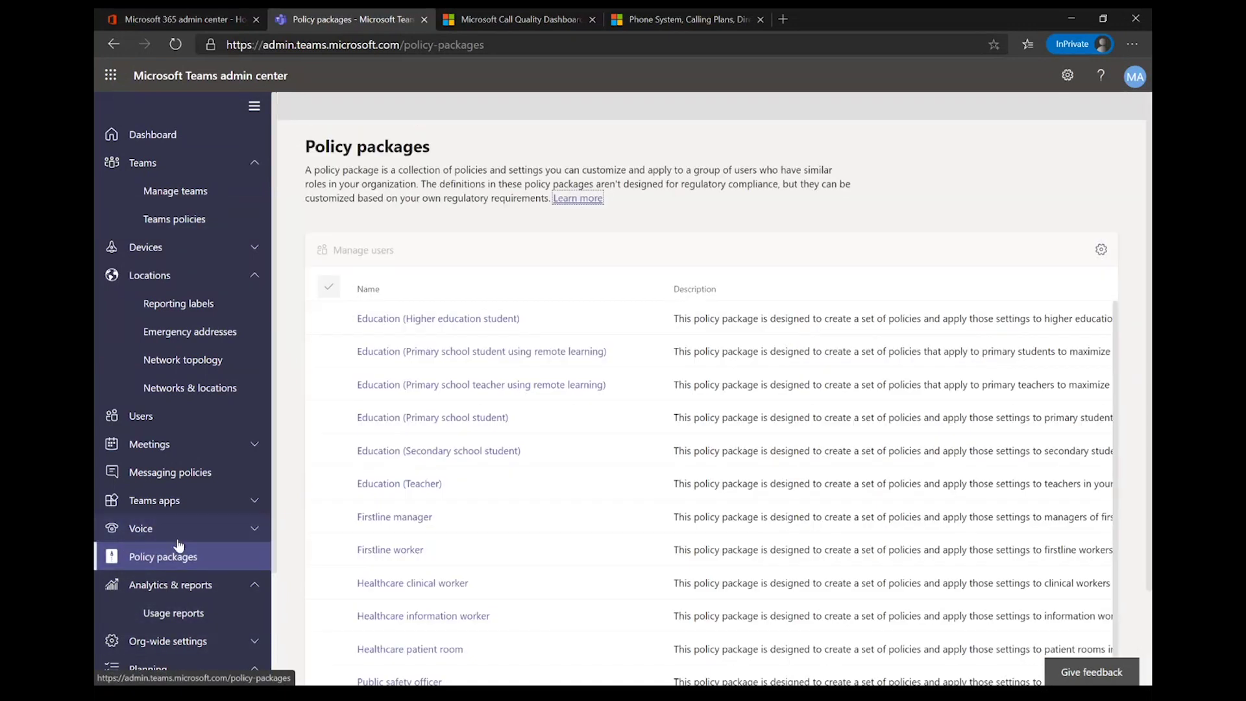
pyautogui.scroll(-1, 415, 338)
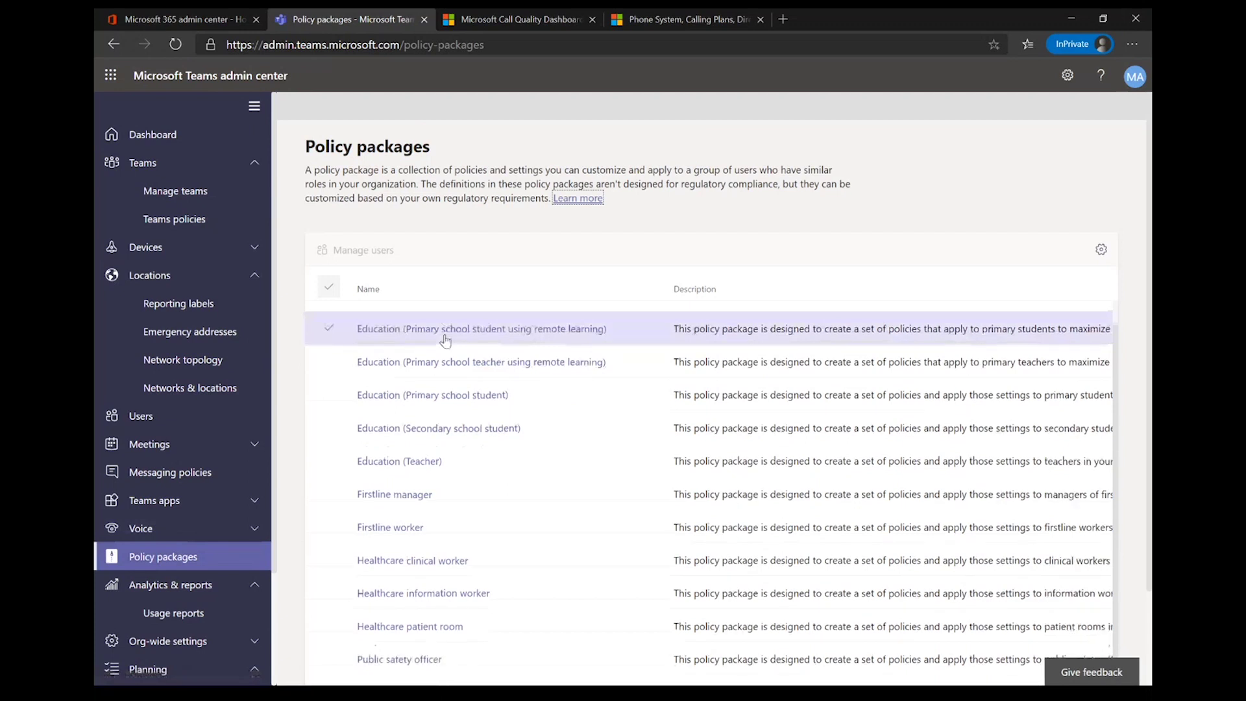
pyautogui.click(412, 575)
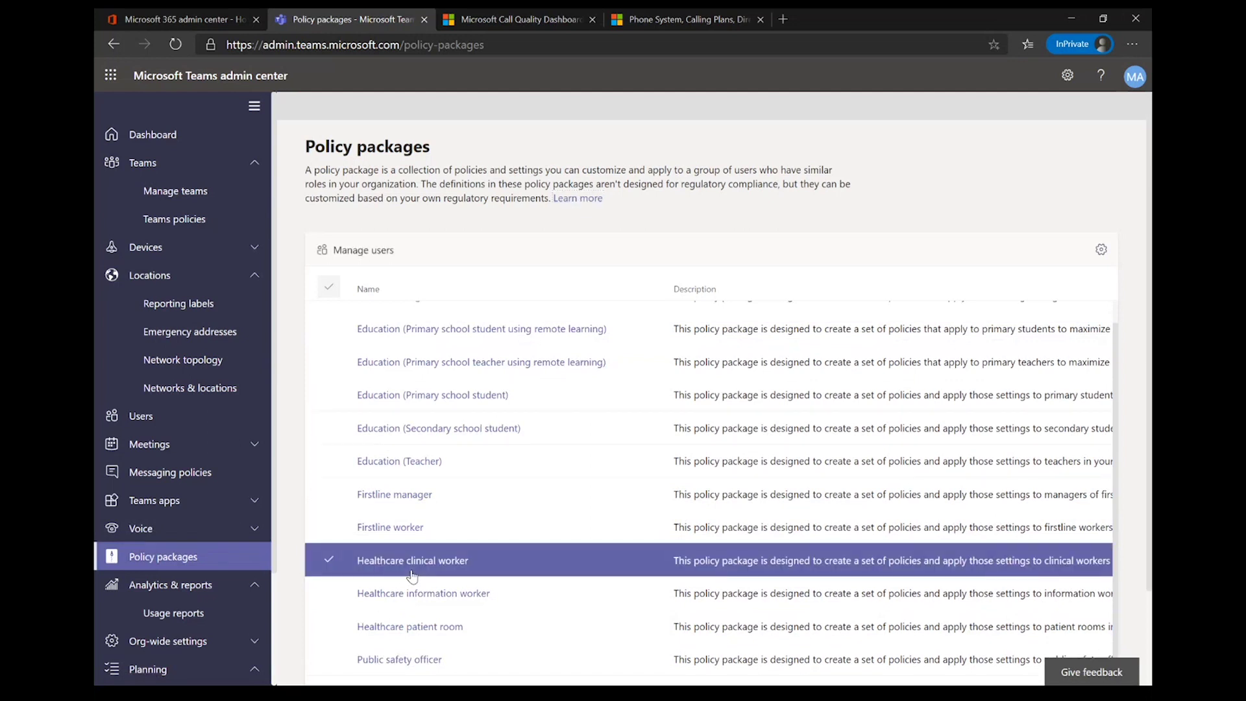
pyautogui.doubleClick(413, 575)
pyautogui.click(412, 573)
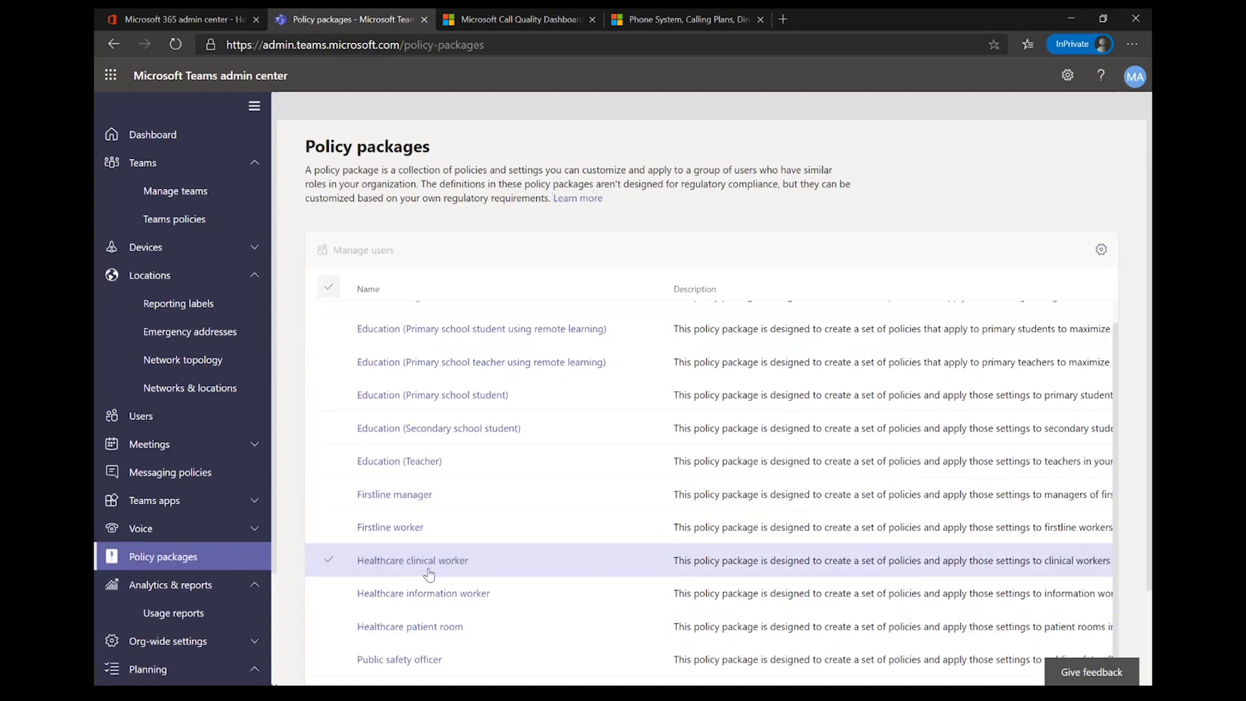
pyautogui.click(422, 564)
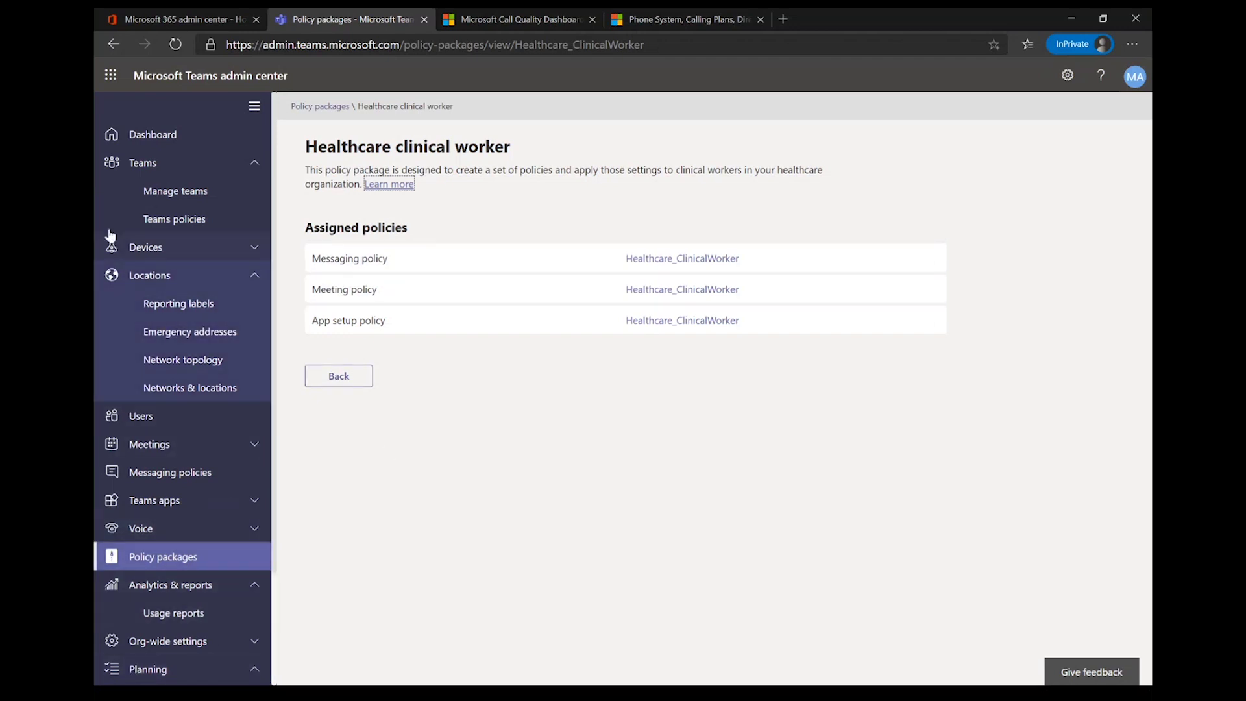
# Step: Show the Devices > Phones page, reporting 0 devices, 0 needing update and 0 offline
pyautogui.click(164, 252)
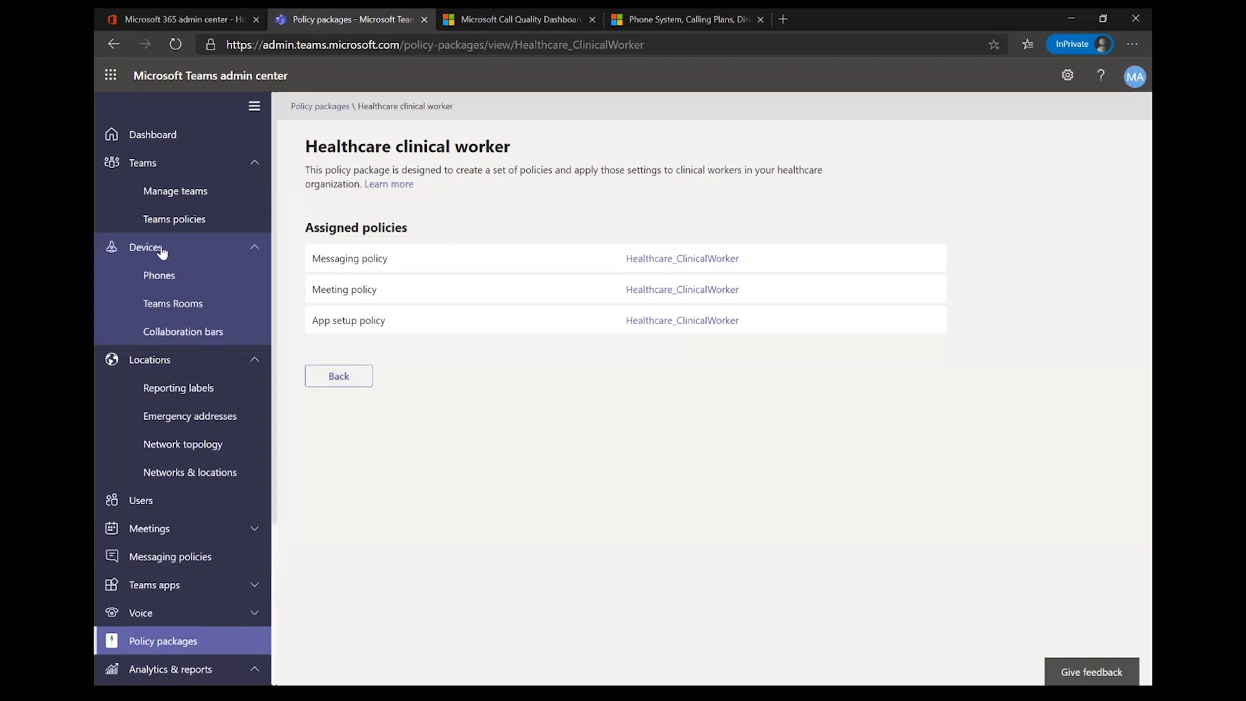
pyautogui.click(187, 286)
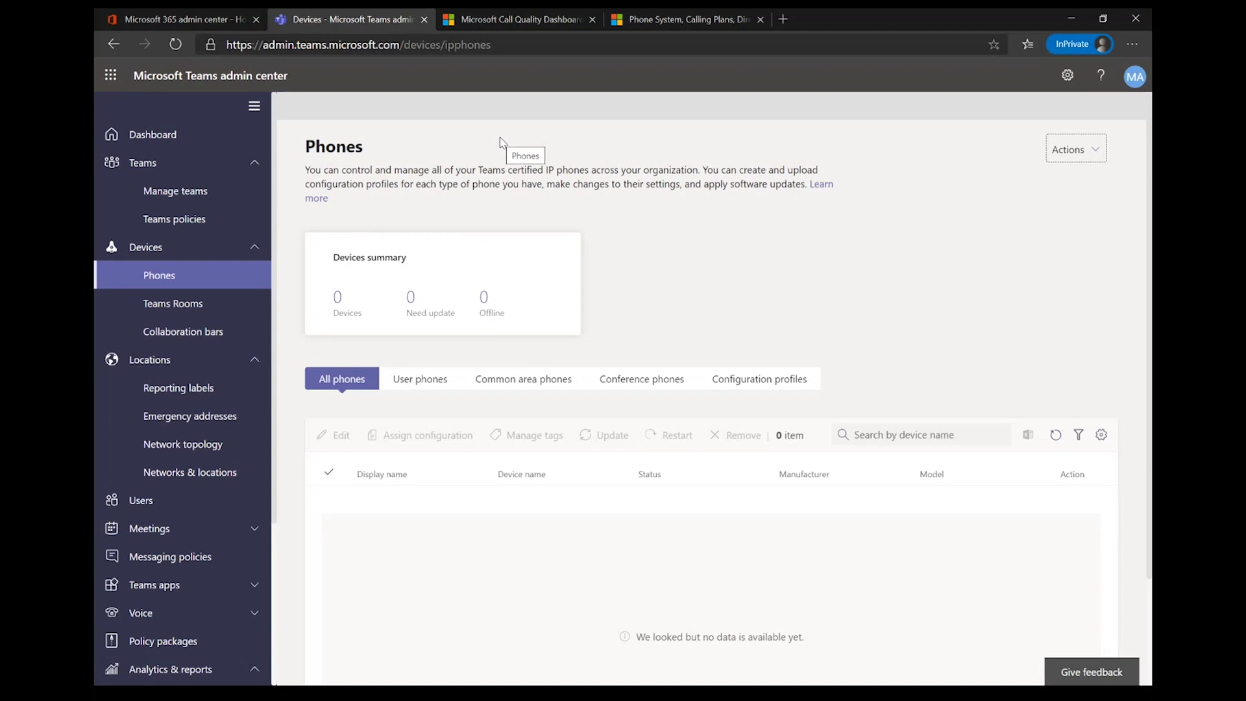
# Step: Check the Teams Rooms page, showing 0 devices, 0 unhealthy and 0 offline
pyautogui.click(182, 306)
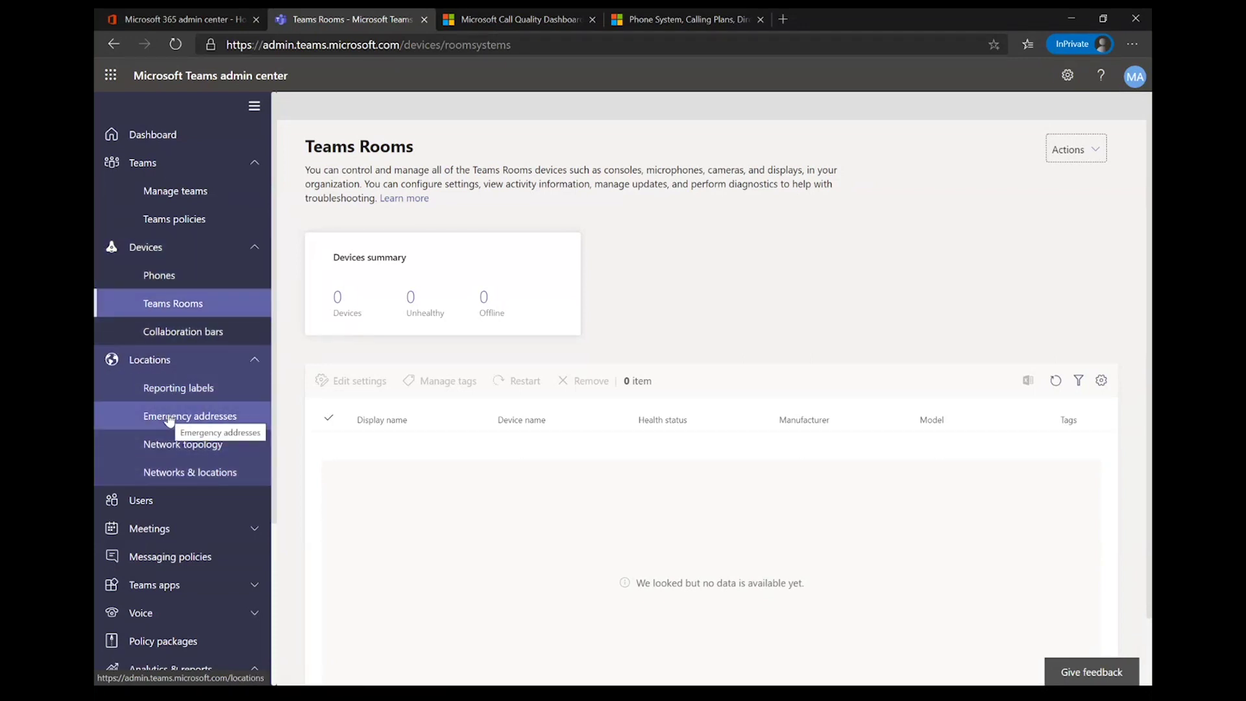
pyautogui.scroll(-3, 168, 422)
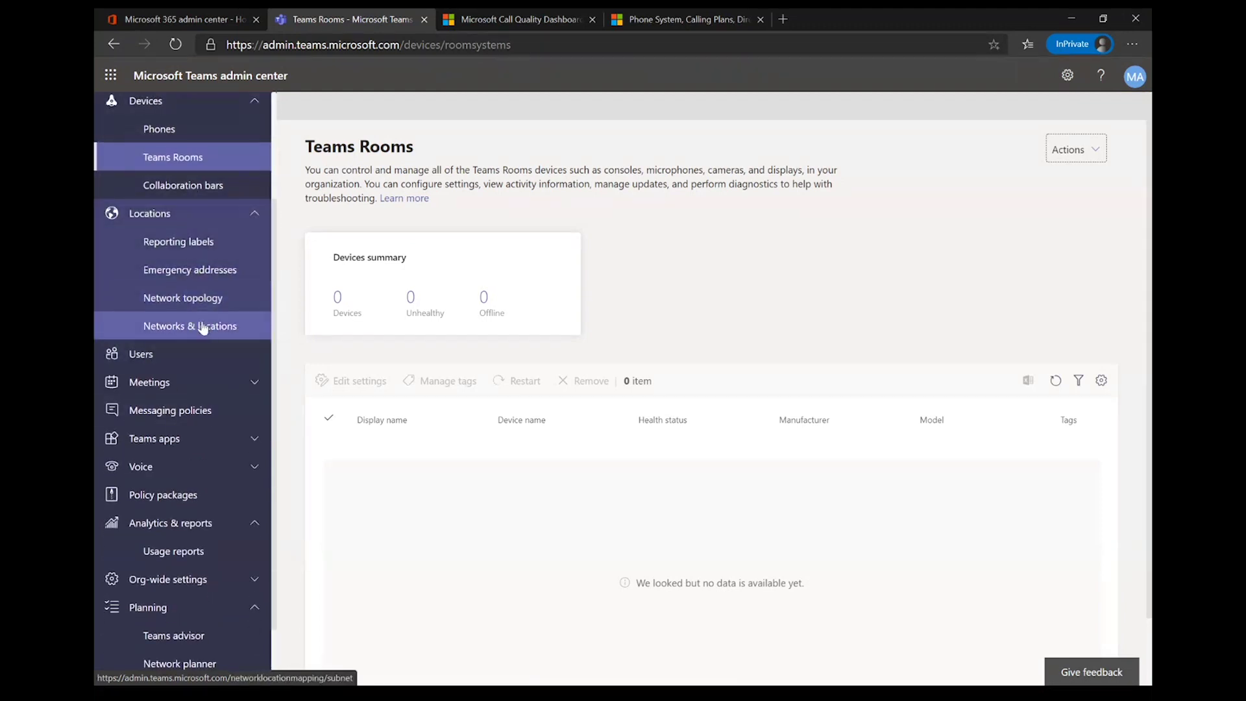
# Step: Go to the Users list and open a test user's profile page
pyautogui.click(150, 367)
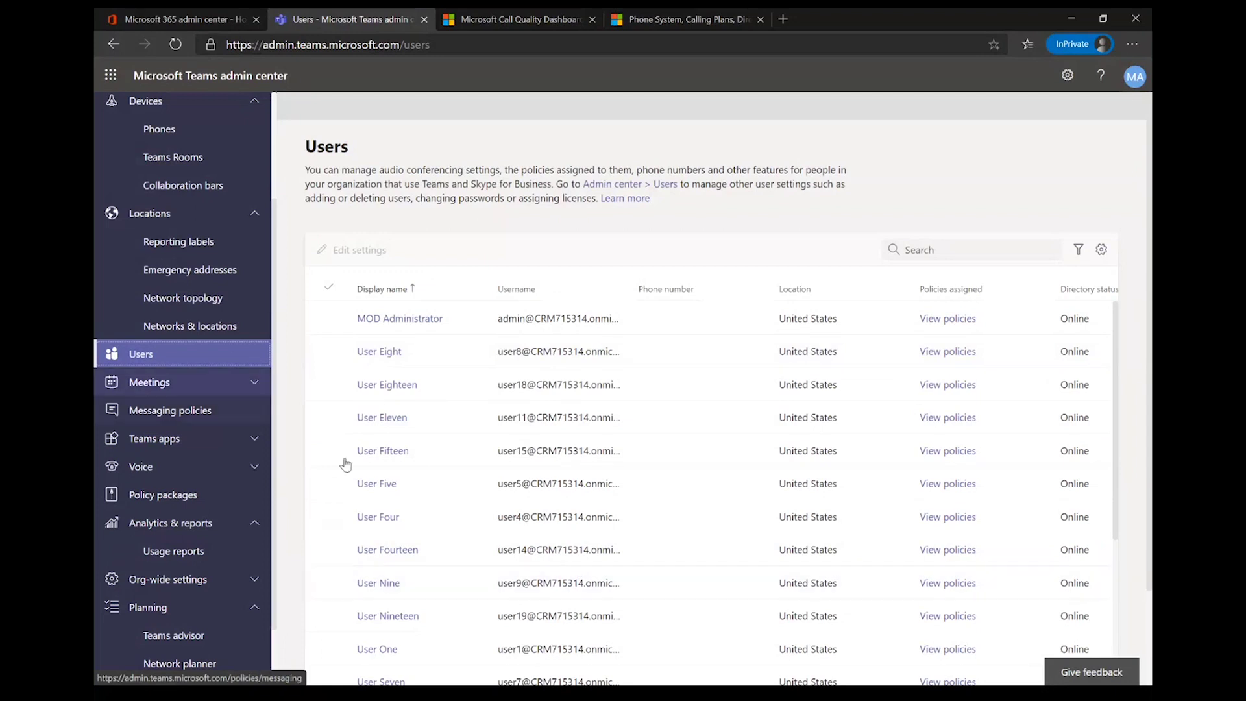
pyautogui.scroll(-6, 538, 430)
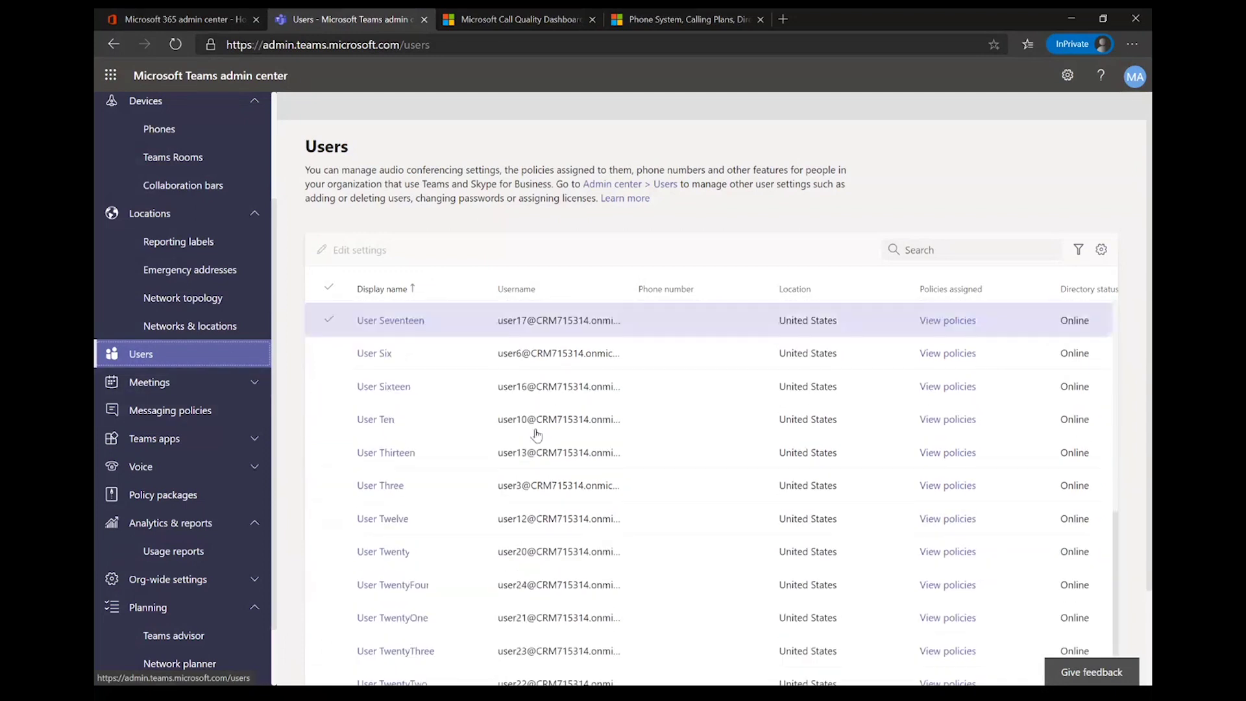
pyautogui.click(365, 394)
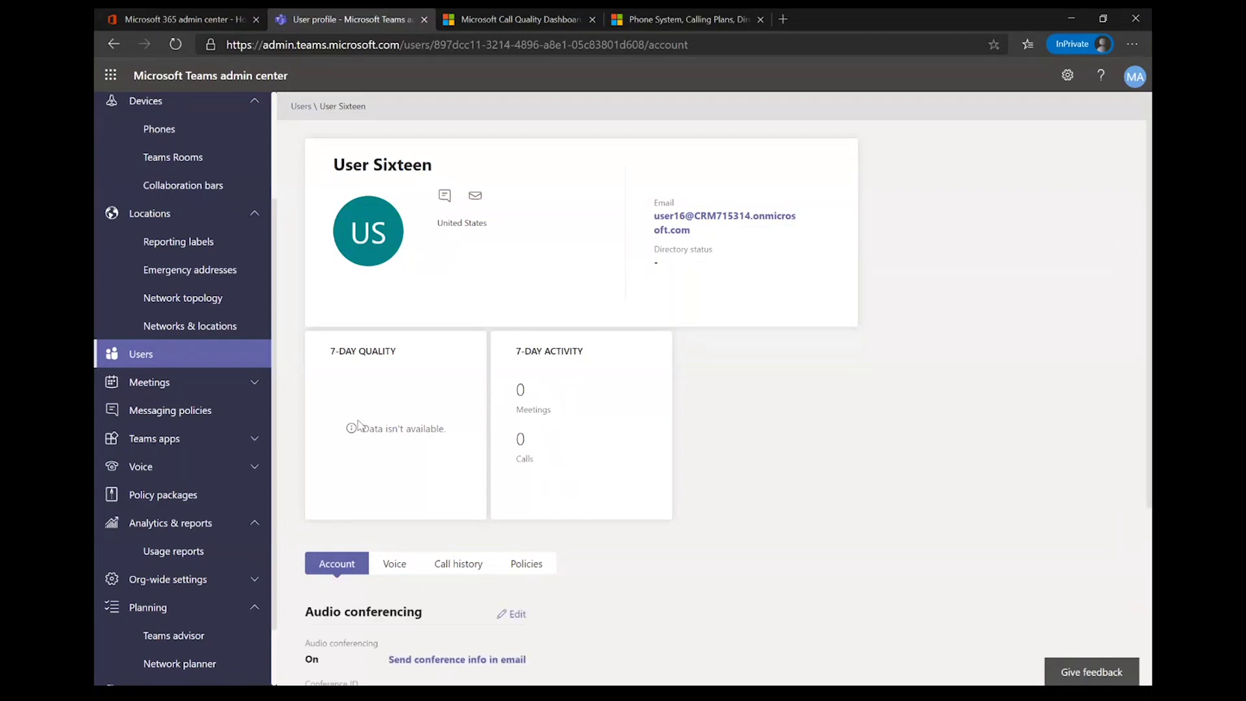
# Step: Review the user's voice settings, including the outbound calling dial-out options
pyautogui.scroll(-3, 378, 577)
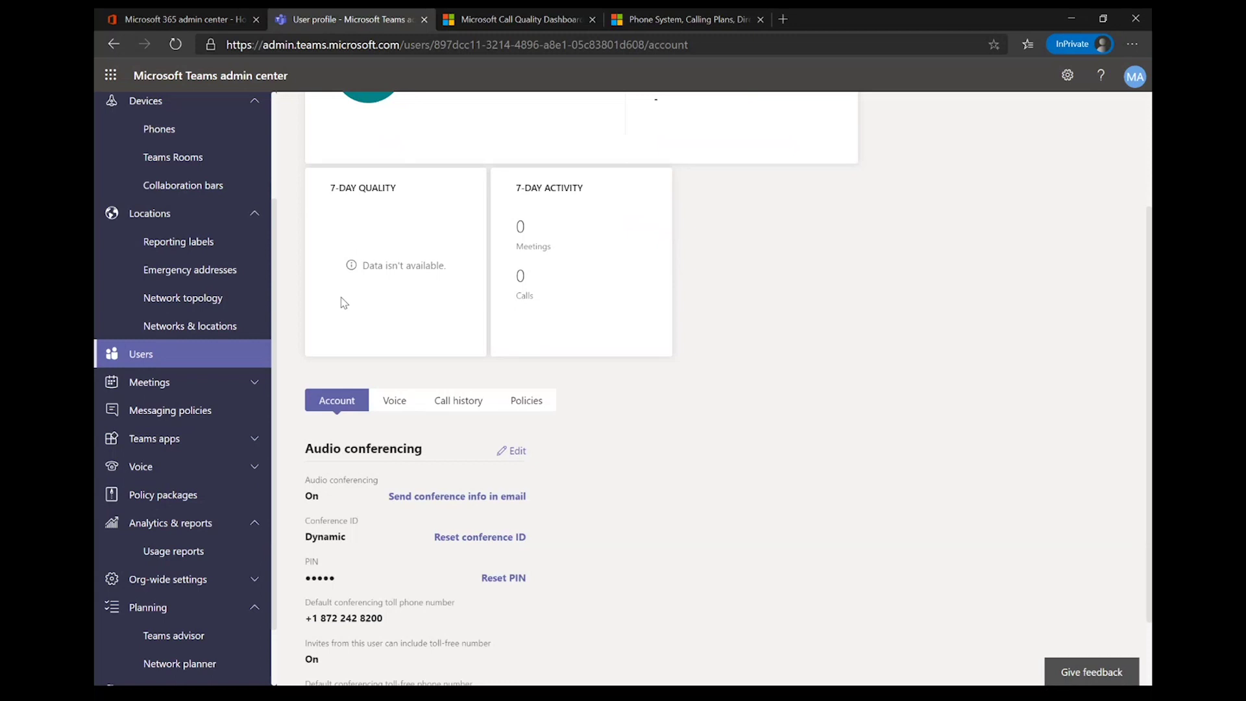
pyautogui.scroll(-2, 350, 422)
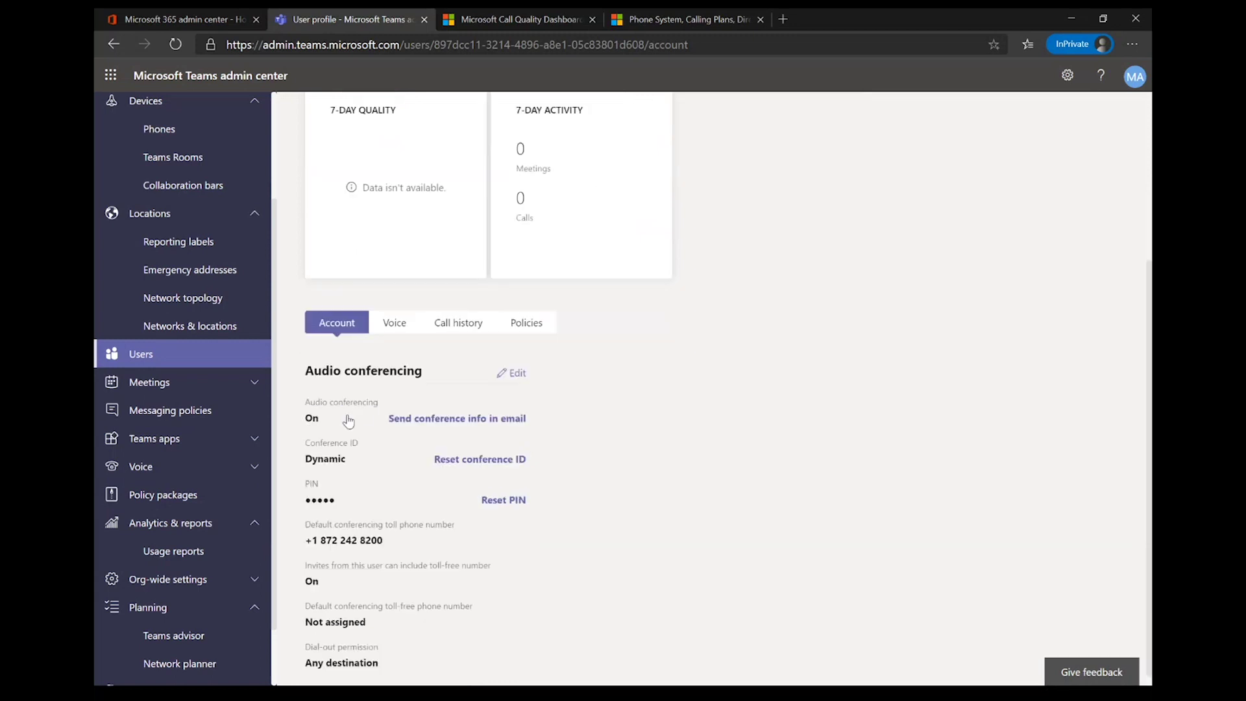
pyautogui.click(394, 323)
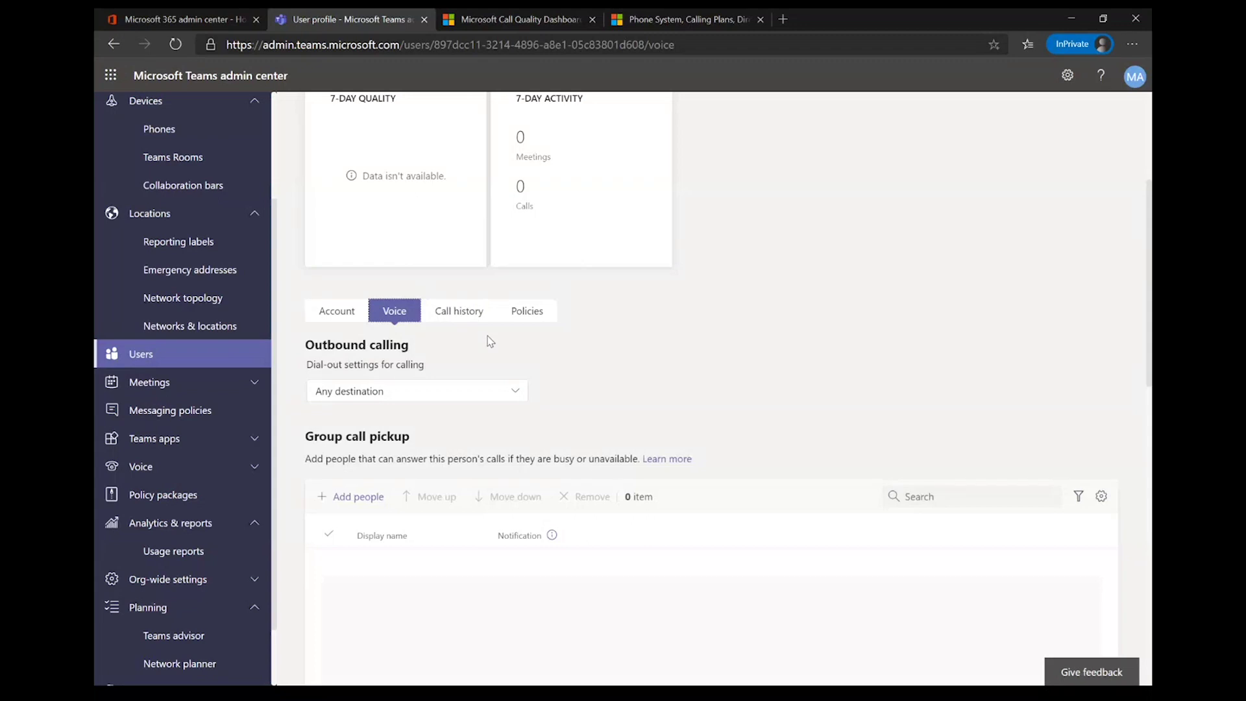
pyautogui.click(439, 398)
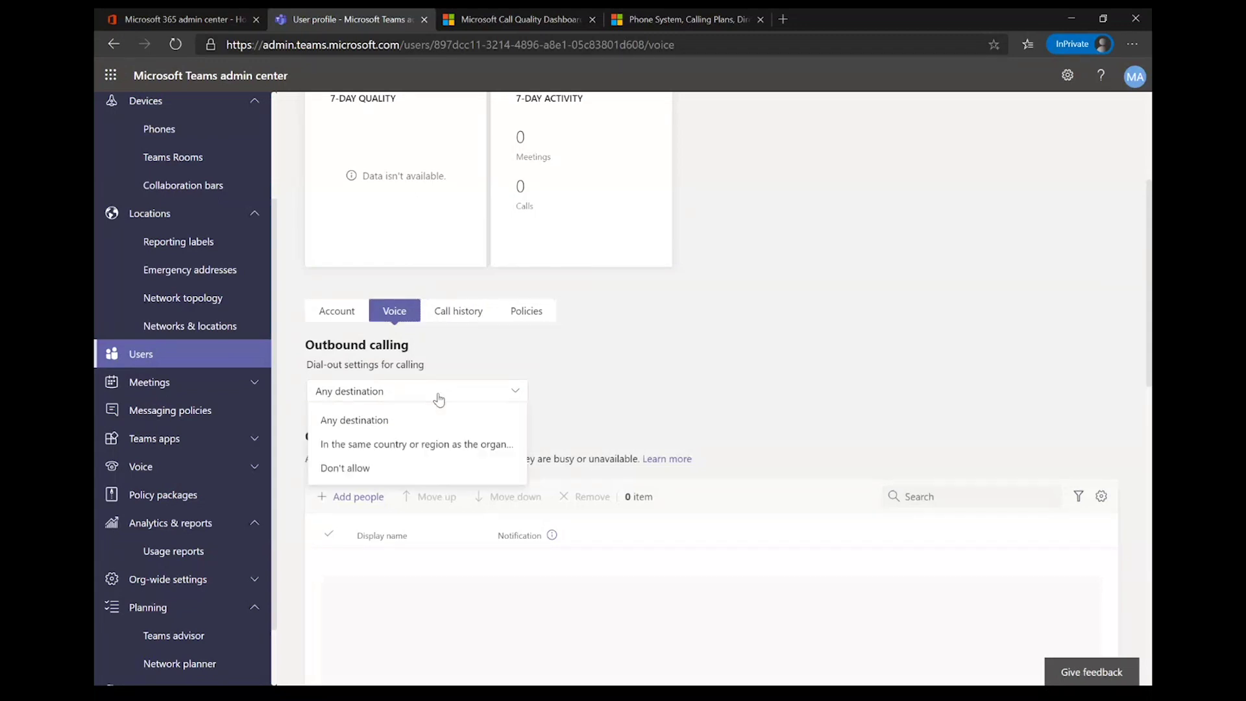
# Step: Check the user's call history and assigned policies, all Global (Org-wide default)
pyautogui.click(448, 313)
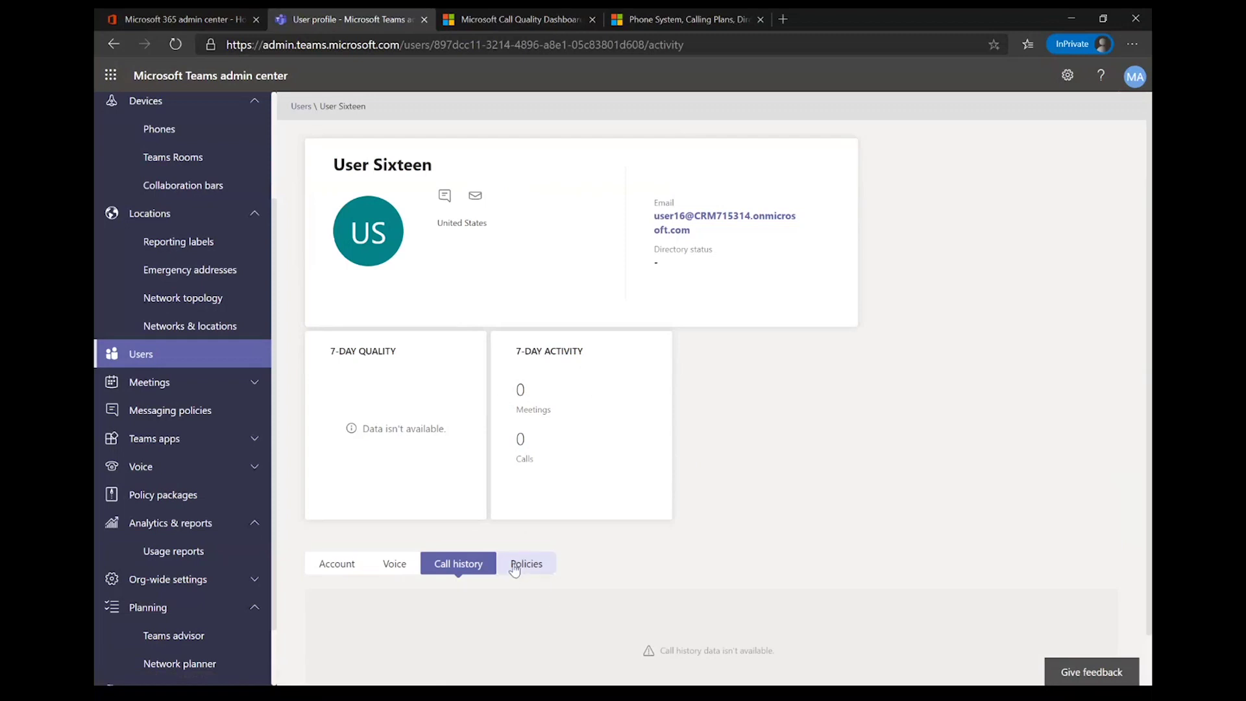
pyautogui.click(516, 568)
pyautogui.scroll(-7, 458, 496)
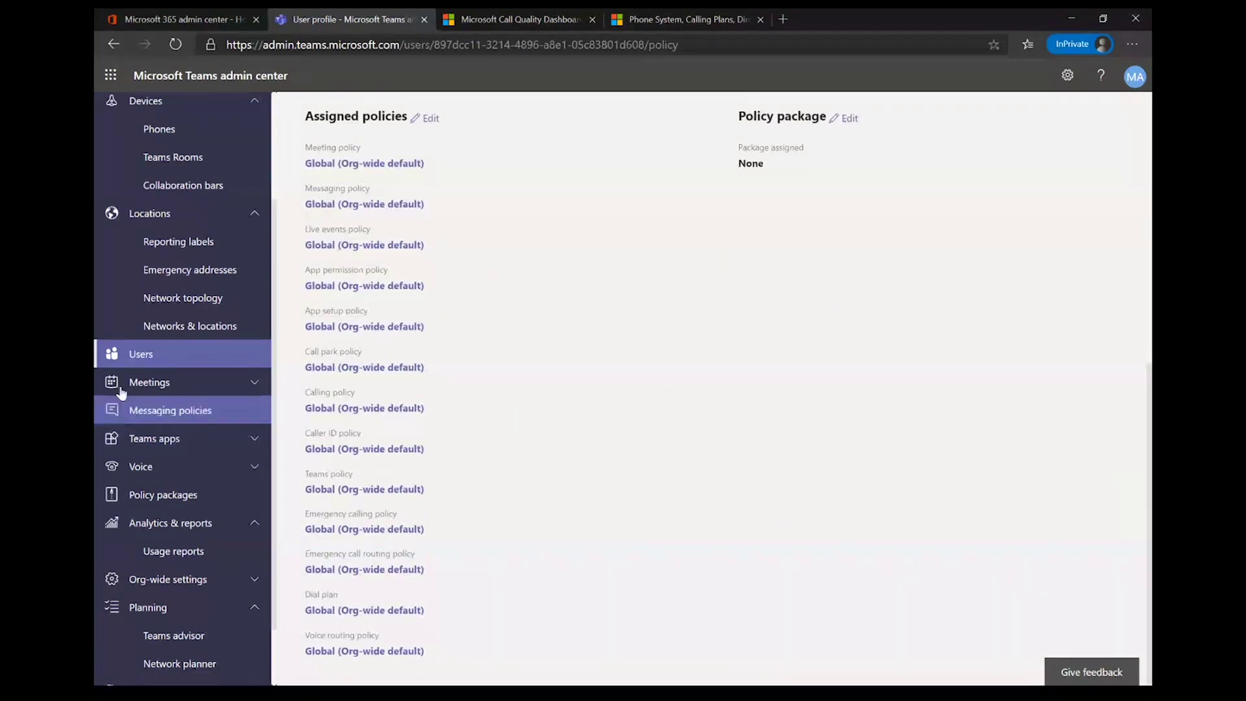
pyautogui.click(175, 385)
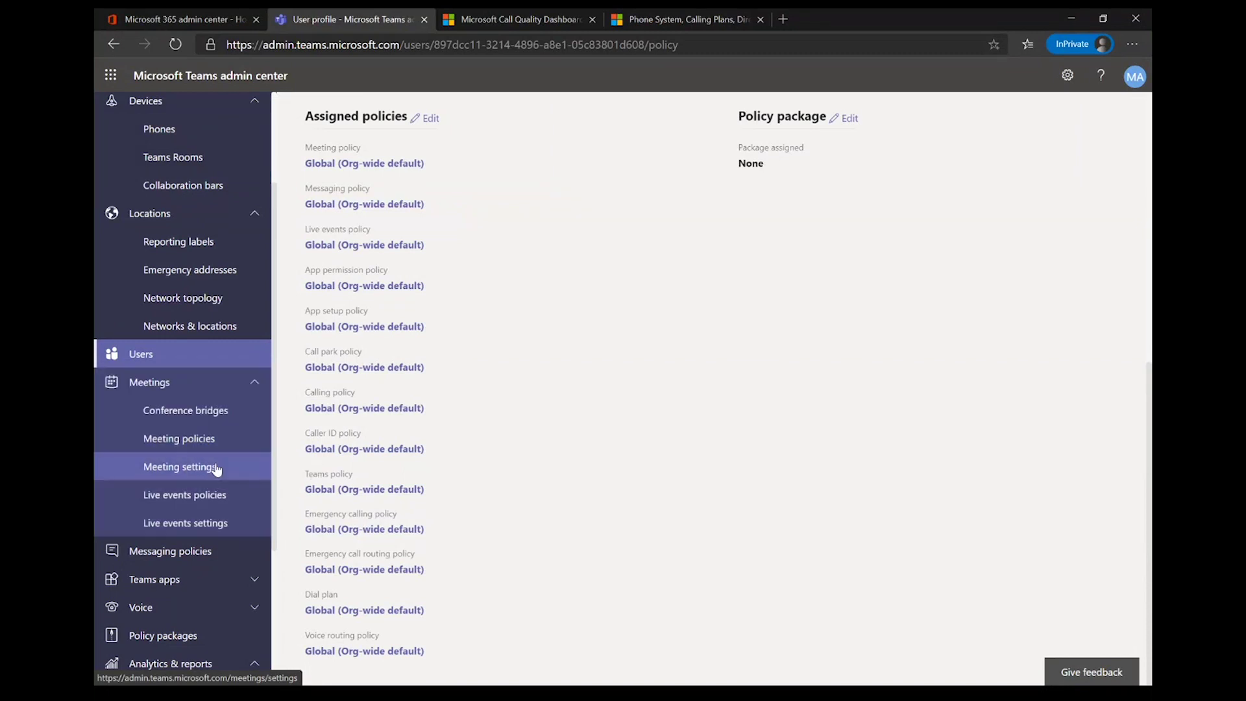
# Step: Scroll through Meeting settings, then go to Messaging policies showing only the Global default
pyautogui.click(217, 469)
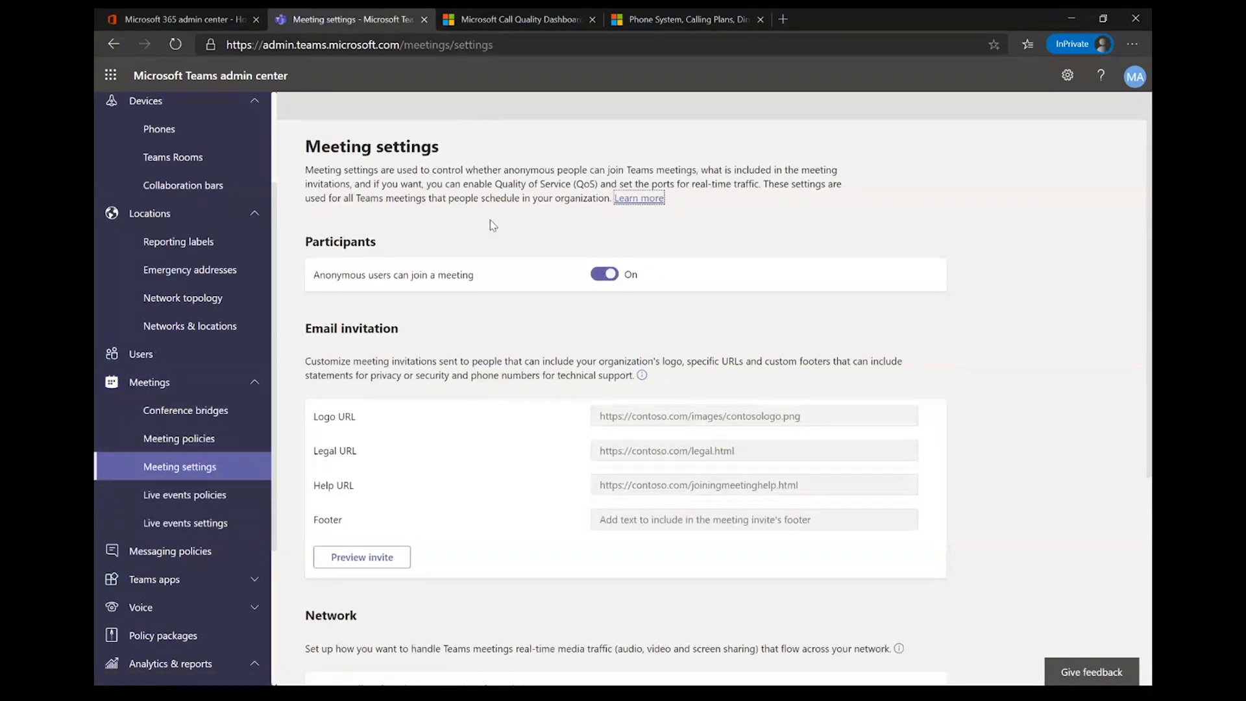
pyautogui.scroll(-3, 606, 447)
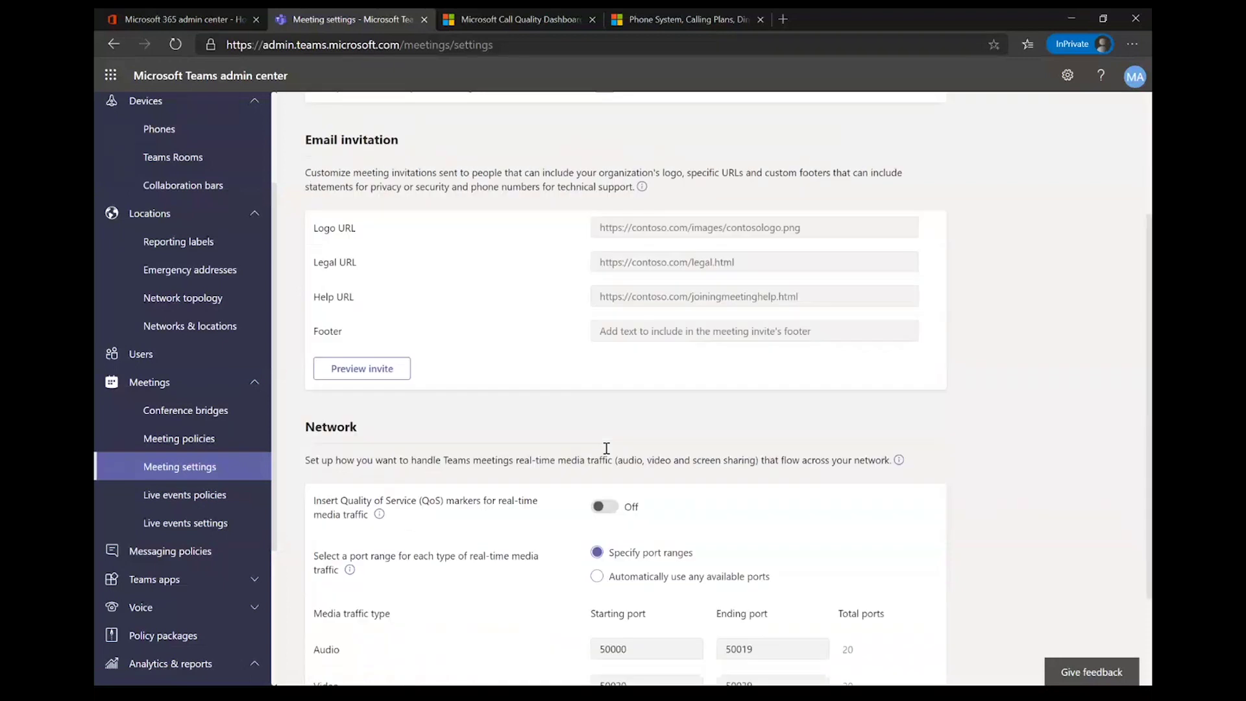
pyautogui.scroll(-2, 511, 505)
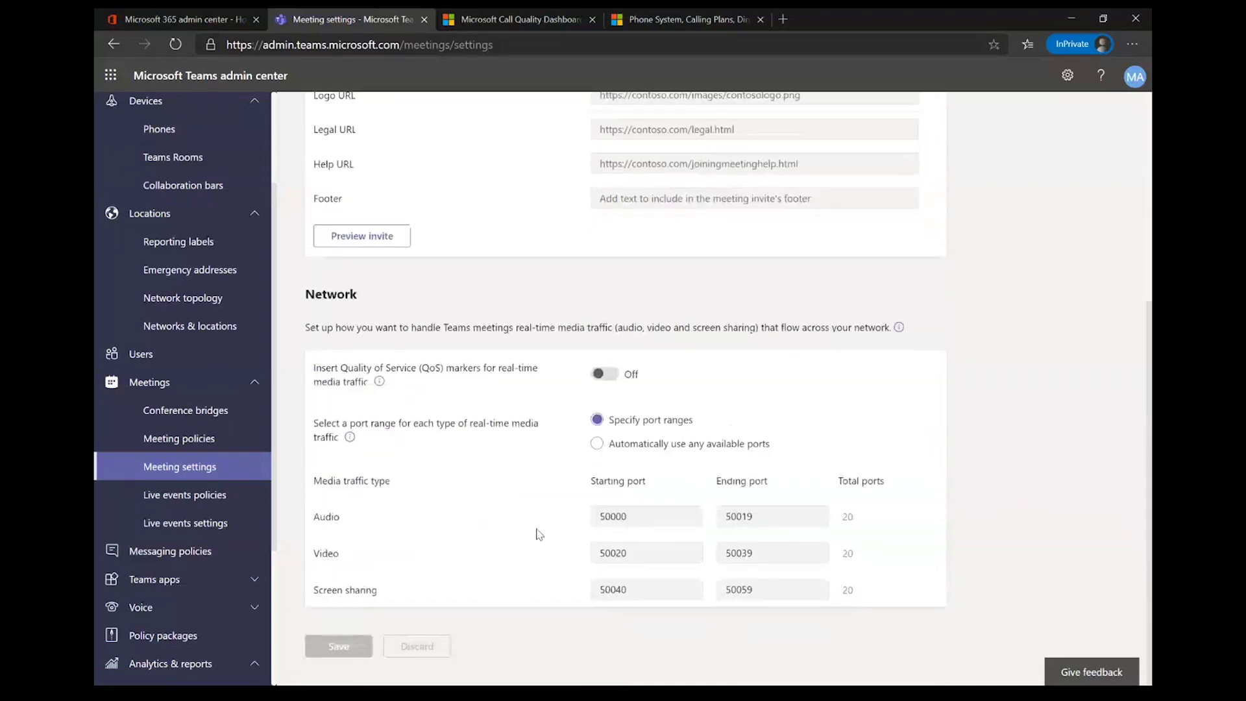
pyautogui.click(190, 529)
pyautogui.click(187, 552)
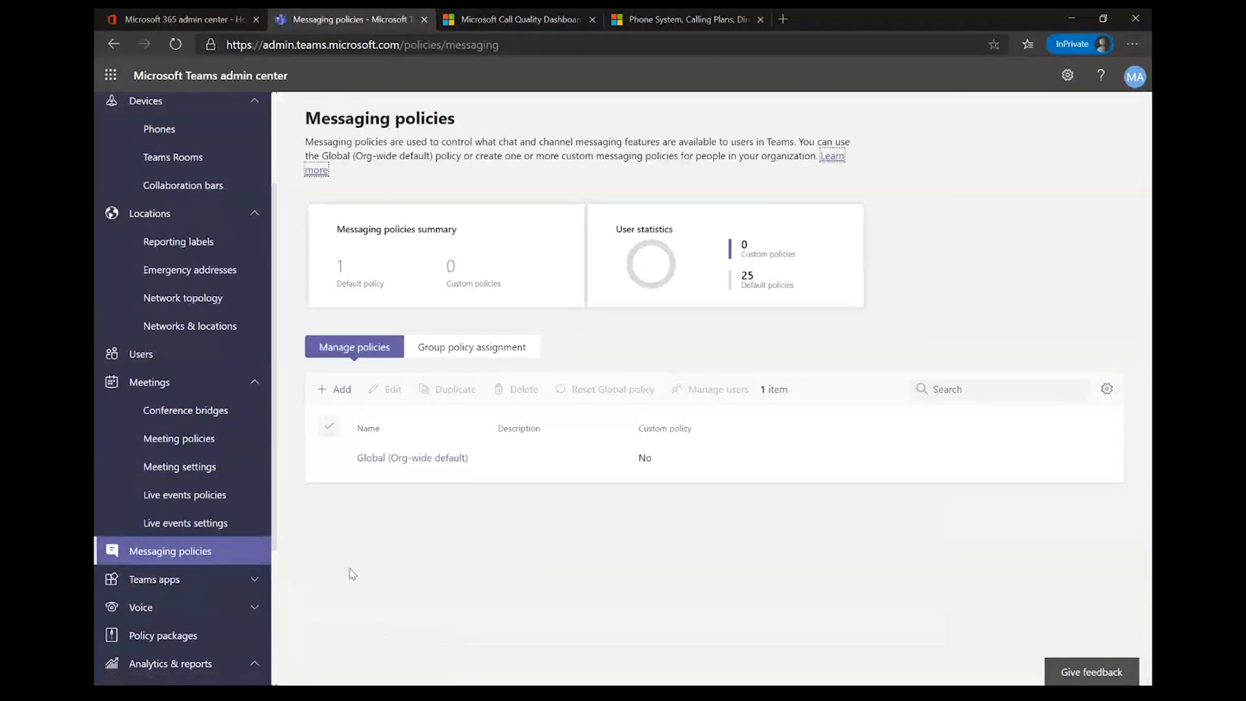
# Step: Expand Teams apps and browse the Manage apps list
pyautogui.click(181, 582)
pyautogui.scroll(-2, 195, 587)
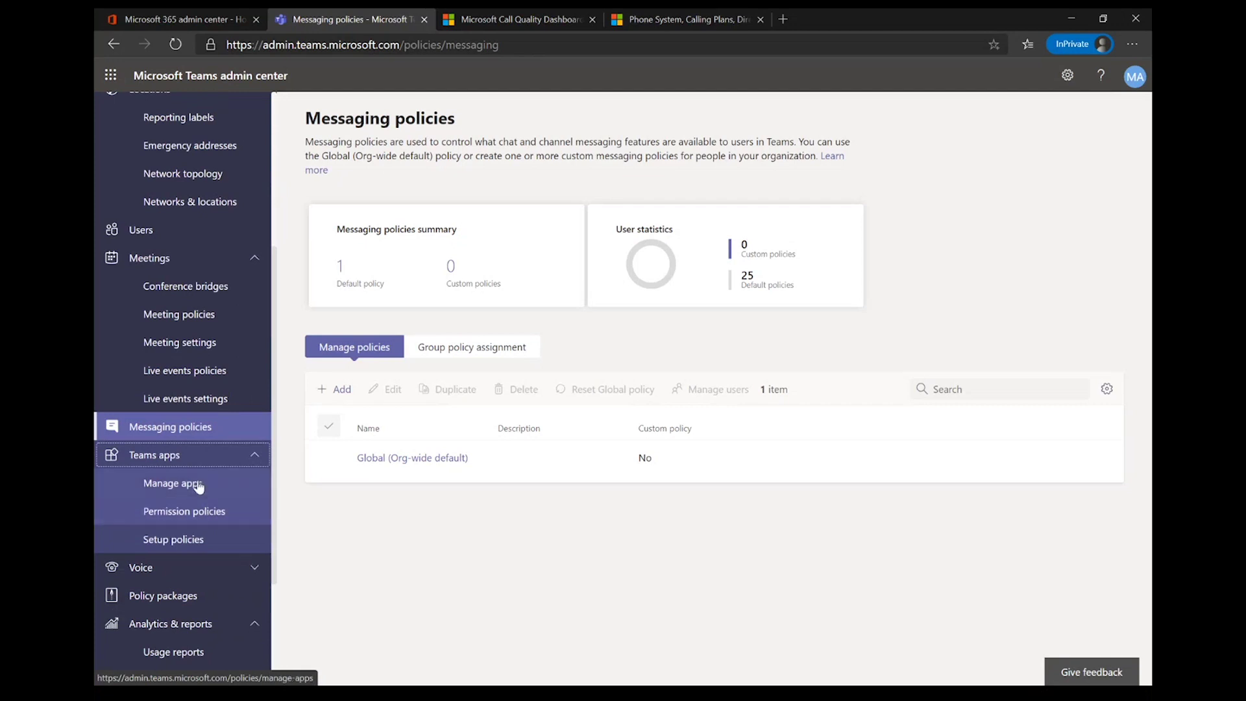
pyautogui.click(197, 483)
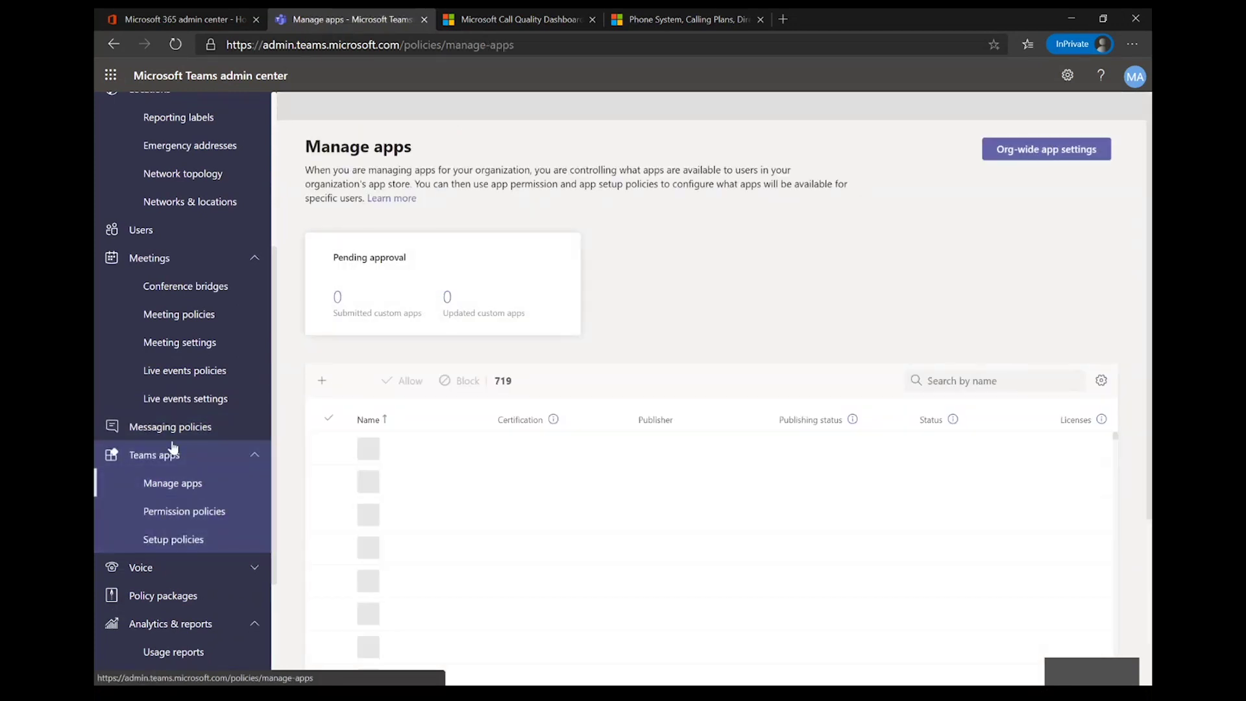
pyautogui.scroll(-7, 539, 548)
pyautogui.scroll(-15, 543, 548)
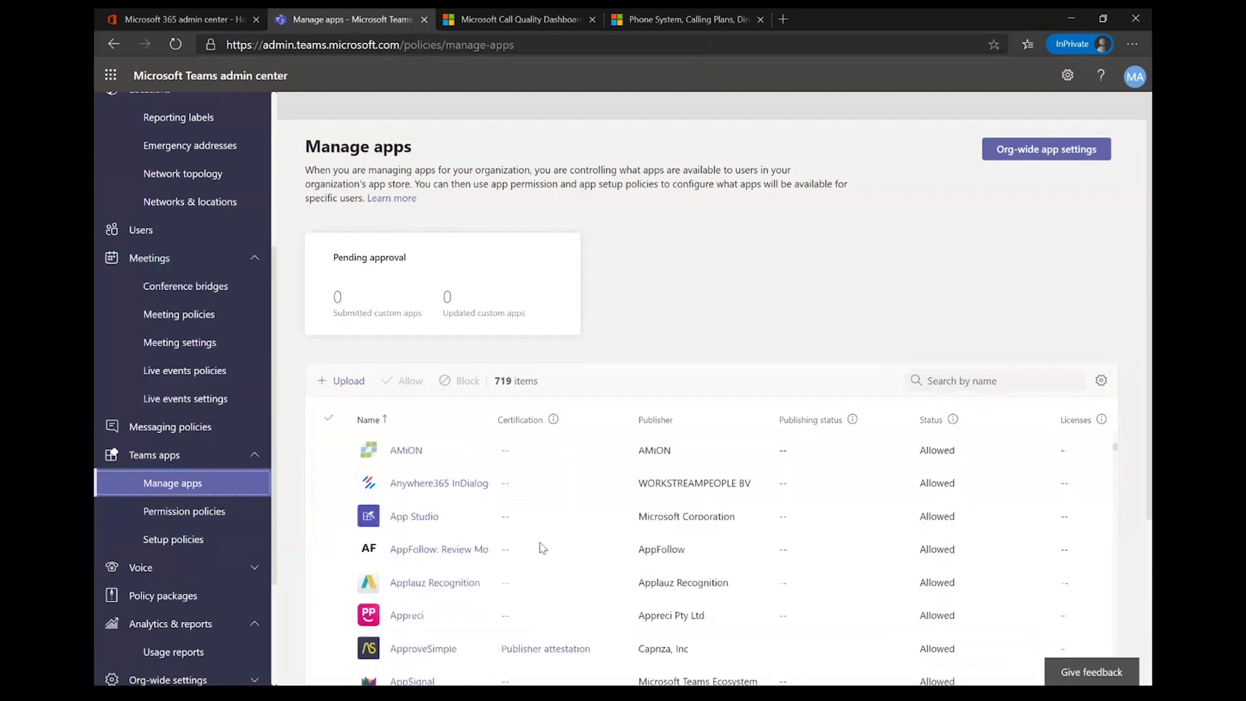
pyautogui.scroll(-3, 543, 549)
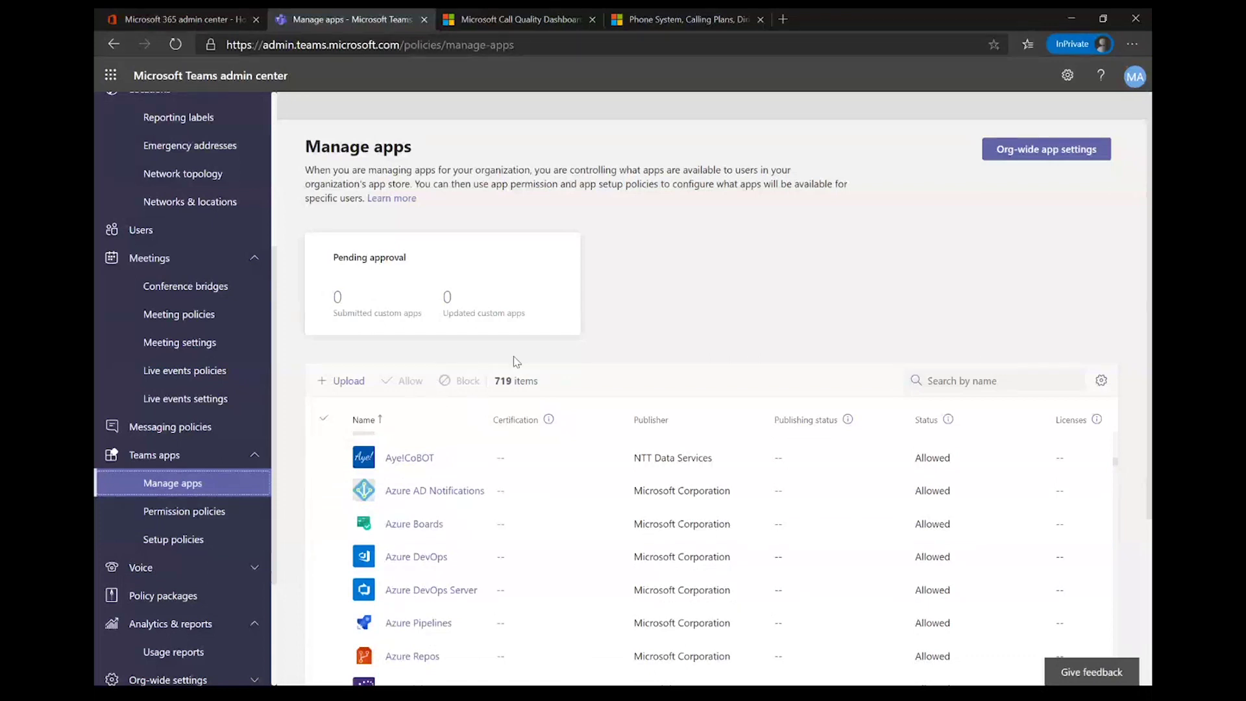
pyautogui.scroll(-1, 569, 528)
pyautogui.scroll(-10, 569, 528)
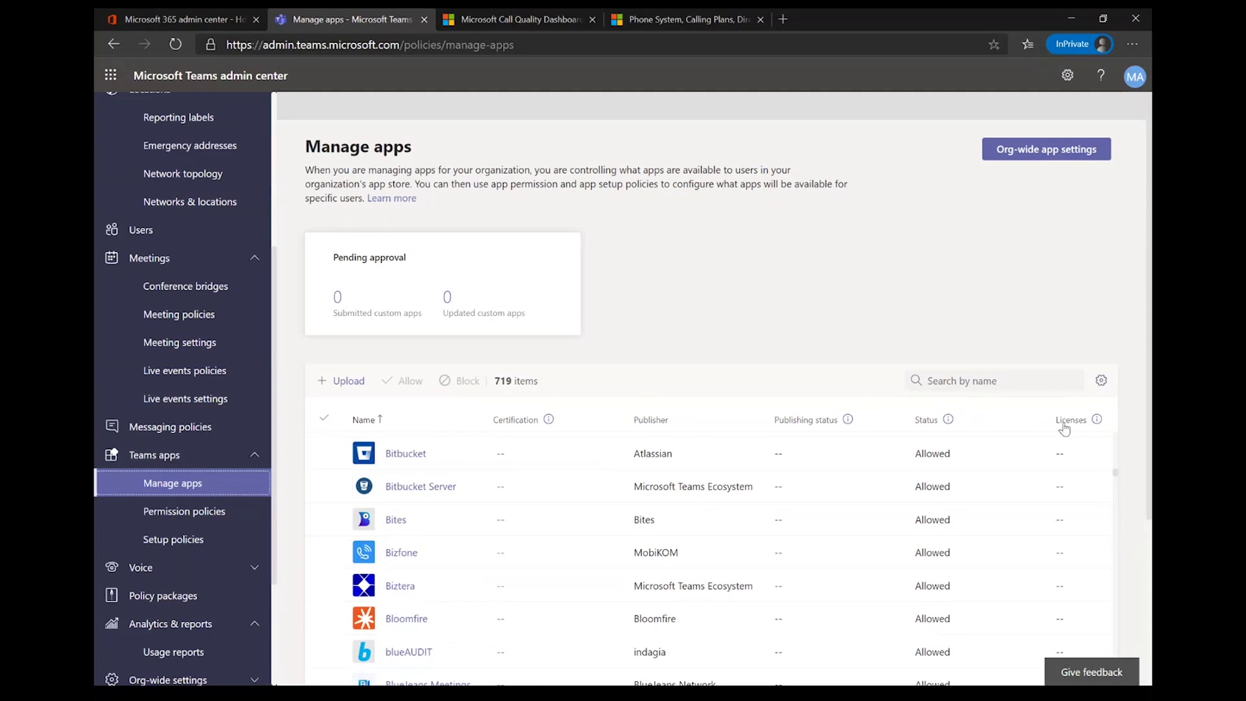
# Step: Read the Licenses column info, then go to App permission policies listing only the Global default
pyautogui.click(1099, 422)
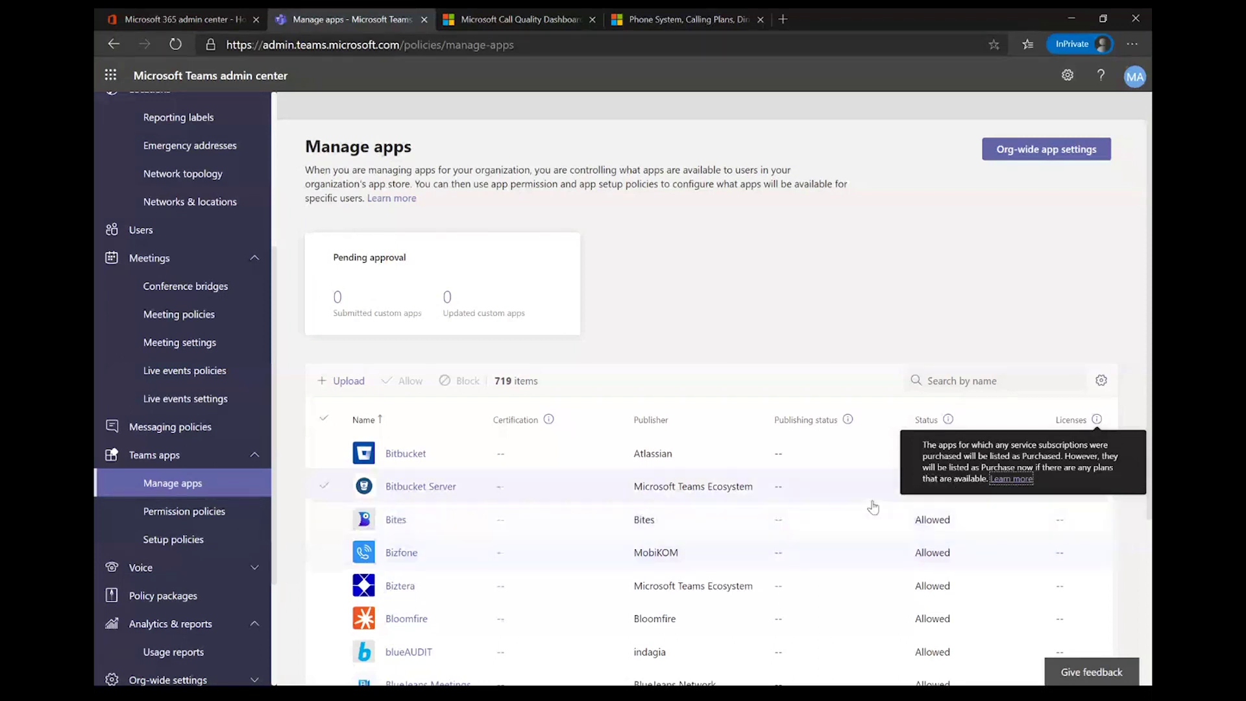
pyautogui.scroll(10, 873, 508)
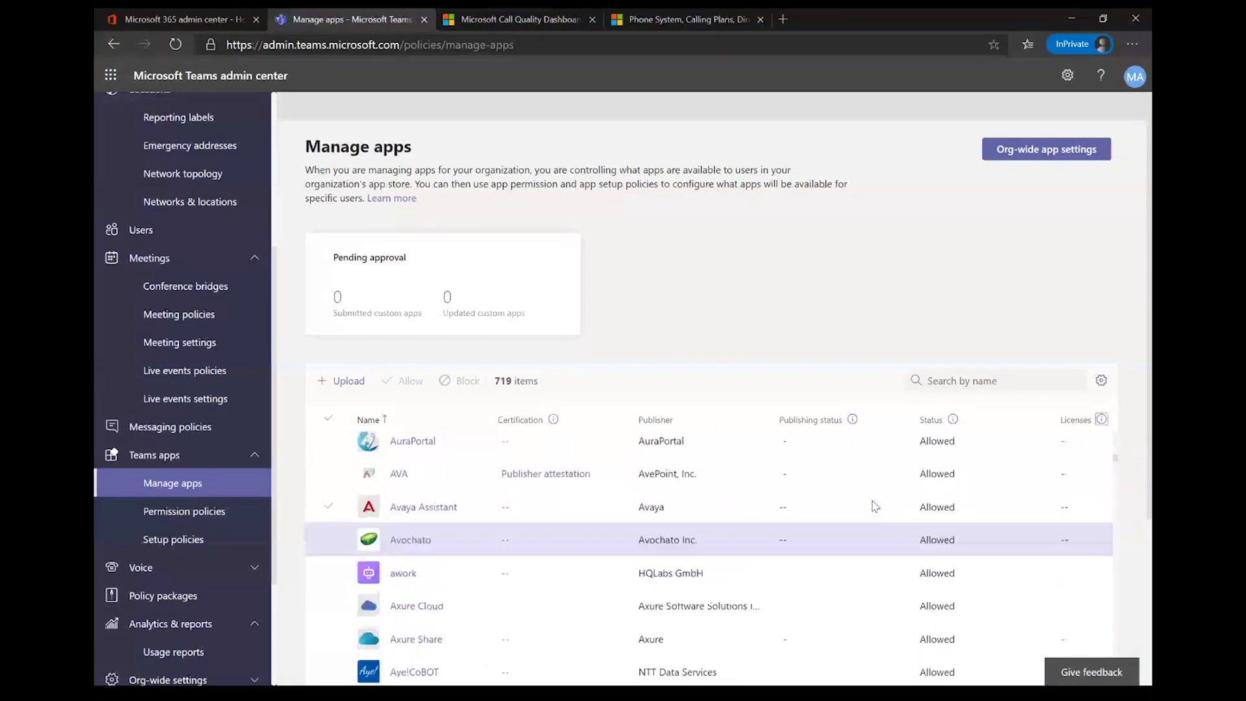
pyautogui.scroll(1, 873, 508)
pyautogui.scroll(10, 875, 507)
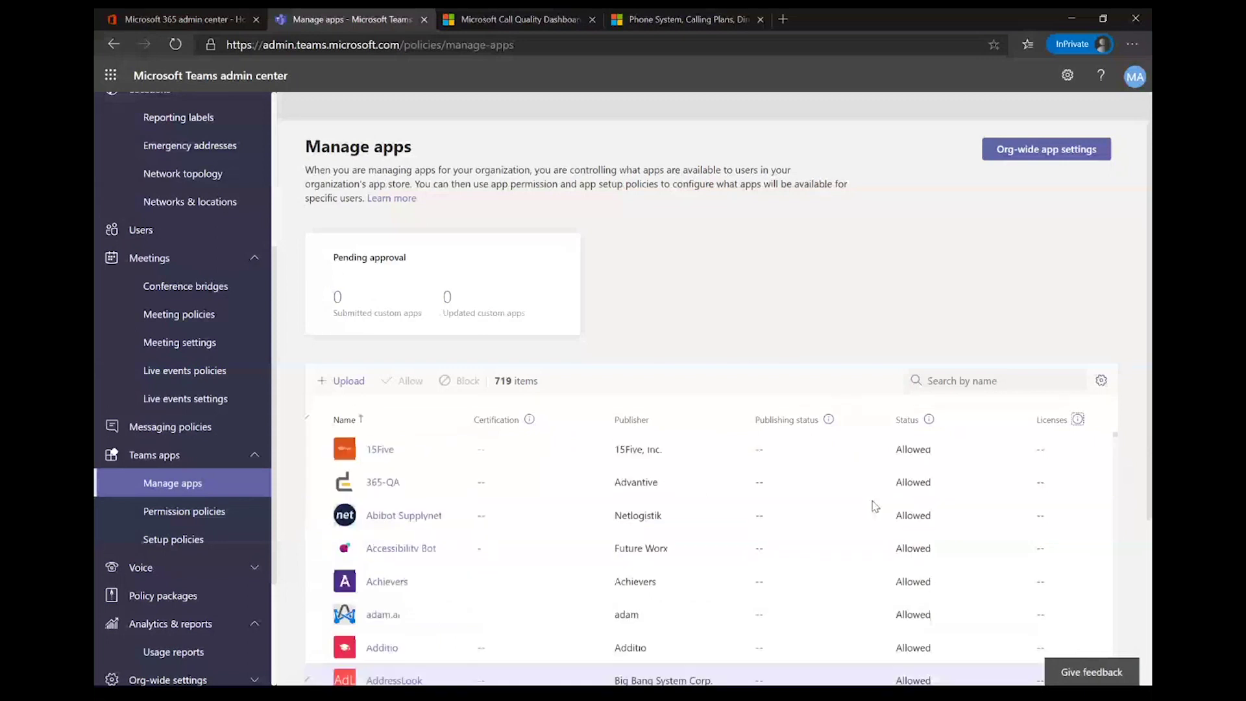
pyautogui.scroll(-5, 872, 493)
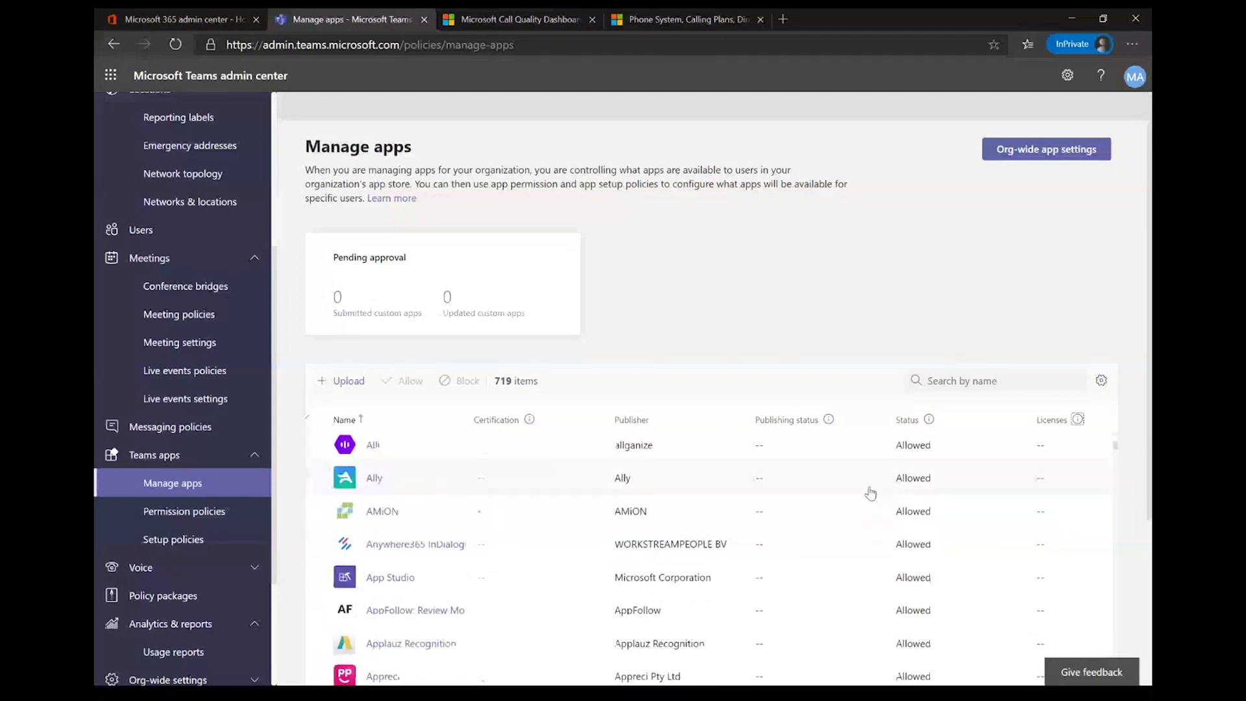
pyautogui.scroll(-20, 870, 493)
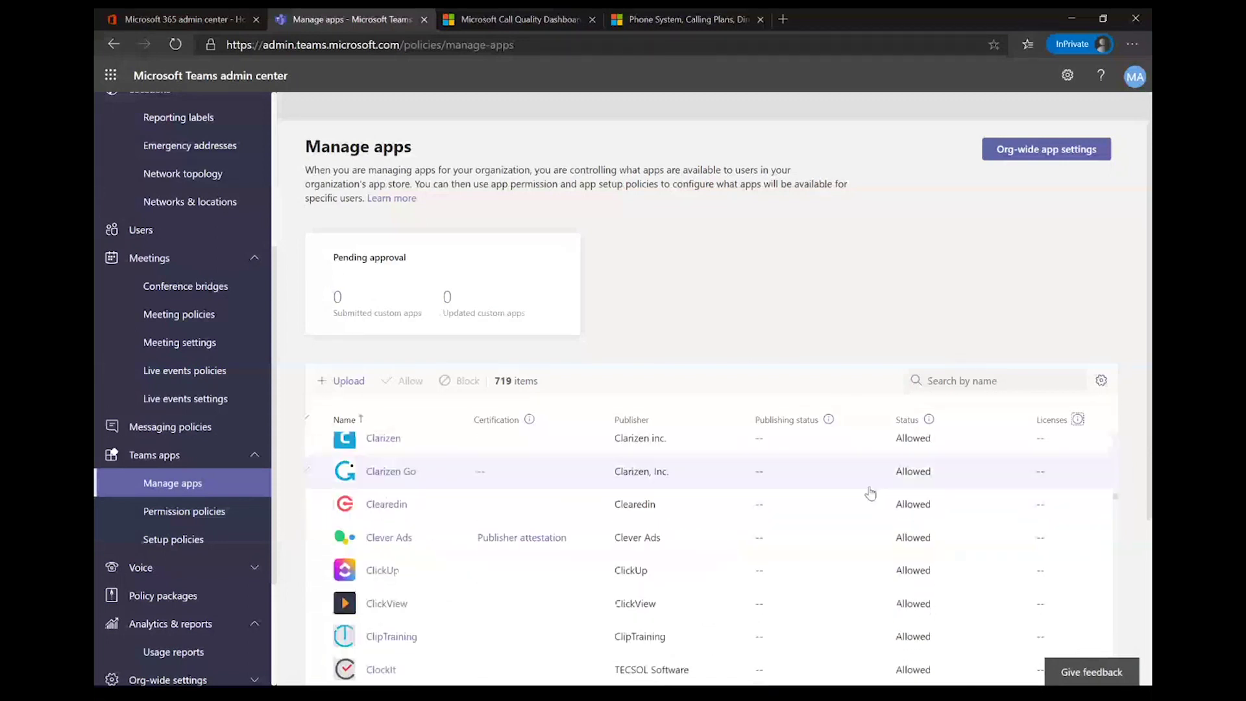
pyautogui.scroll(-15, 870, 493)
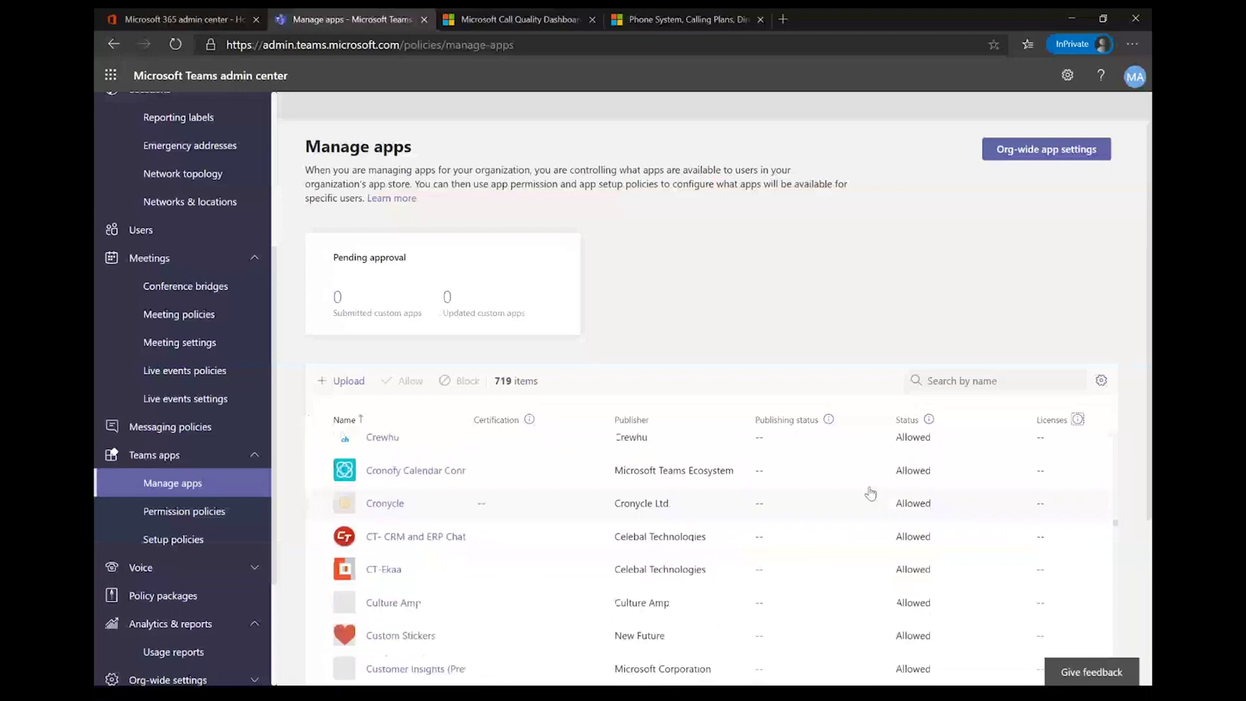
pyautogui.scroll(-15, 871, 493)
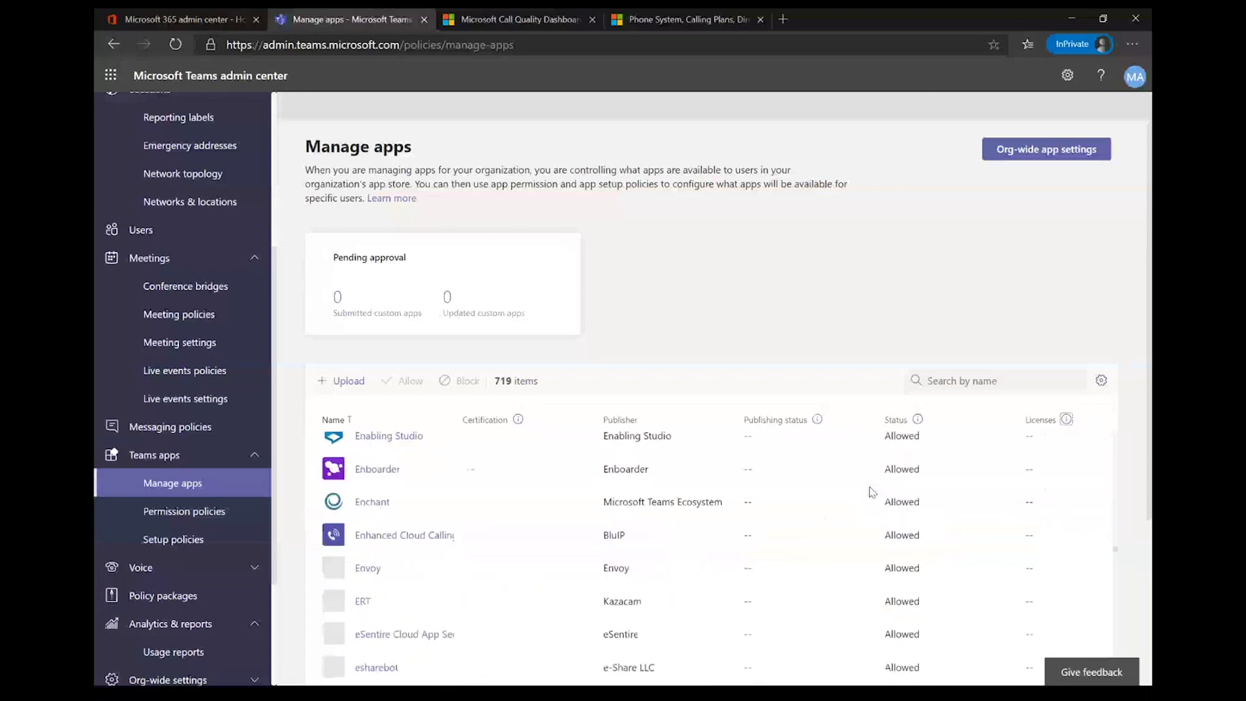
pyautogui.scroll(-2, 871, 493)
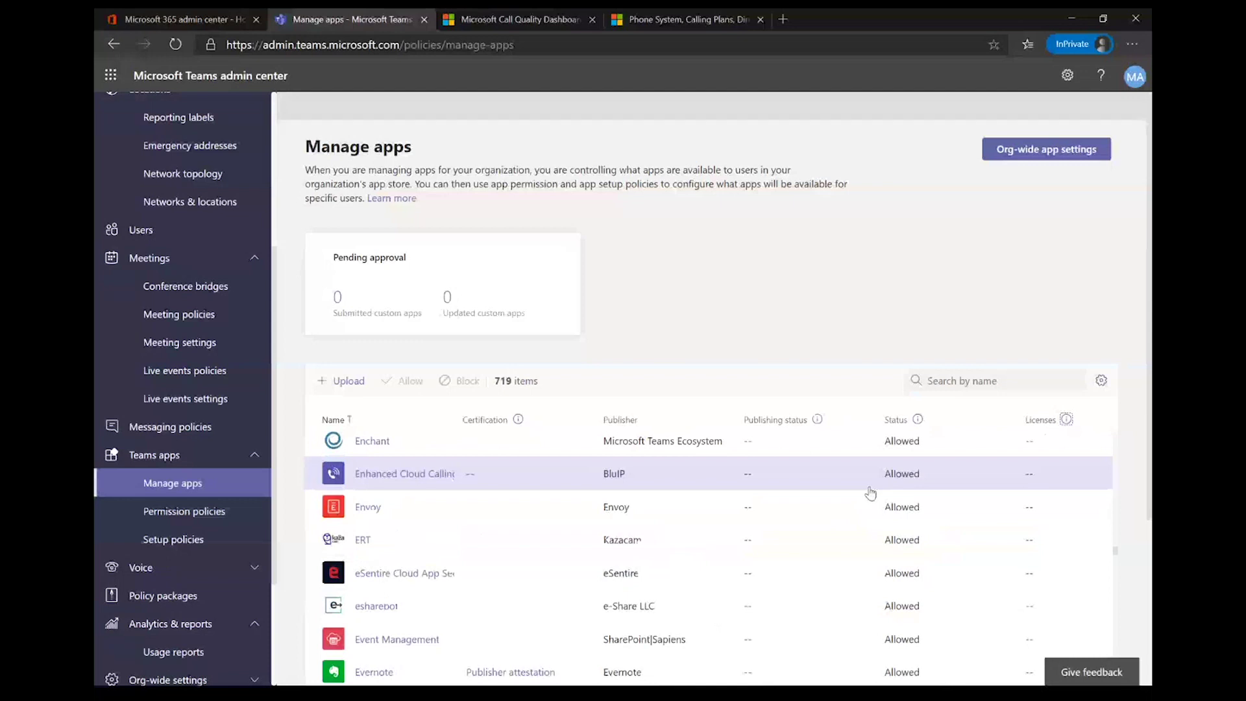
pyautogui.click(198, 516)
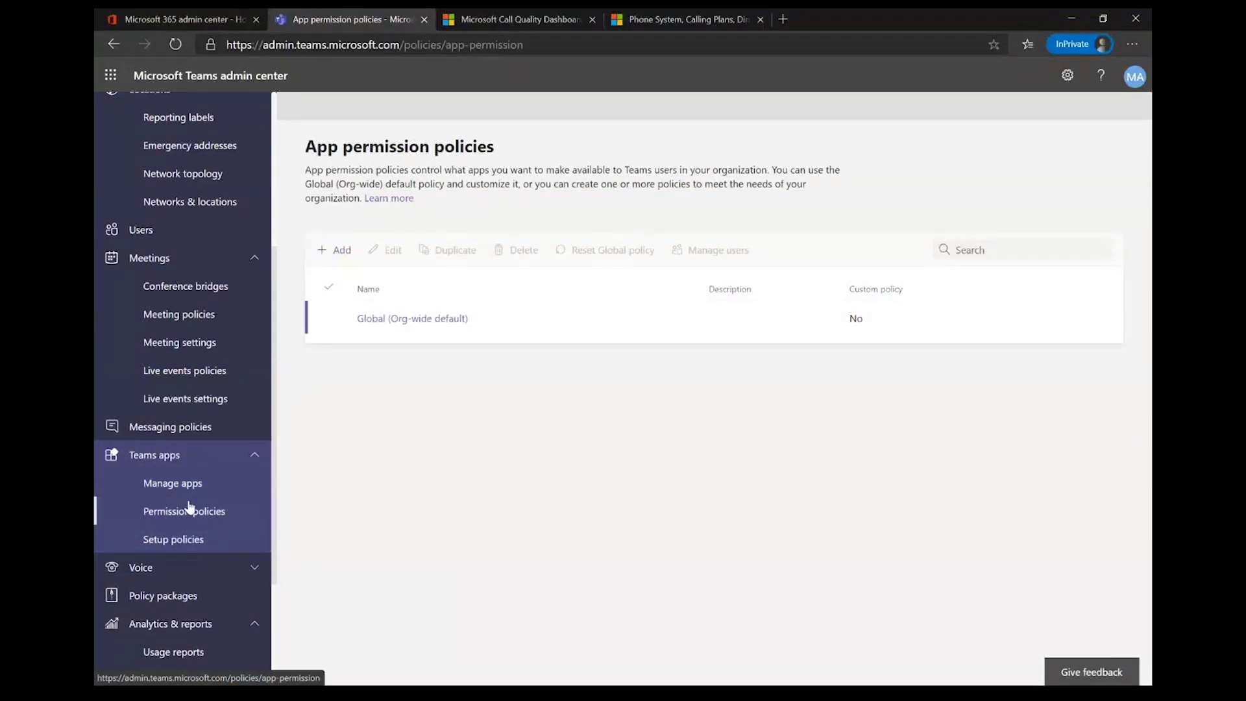
# Step: Expand Voice and view the Policy packages list
pyautogui.click(195, 519)
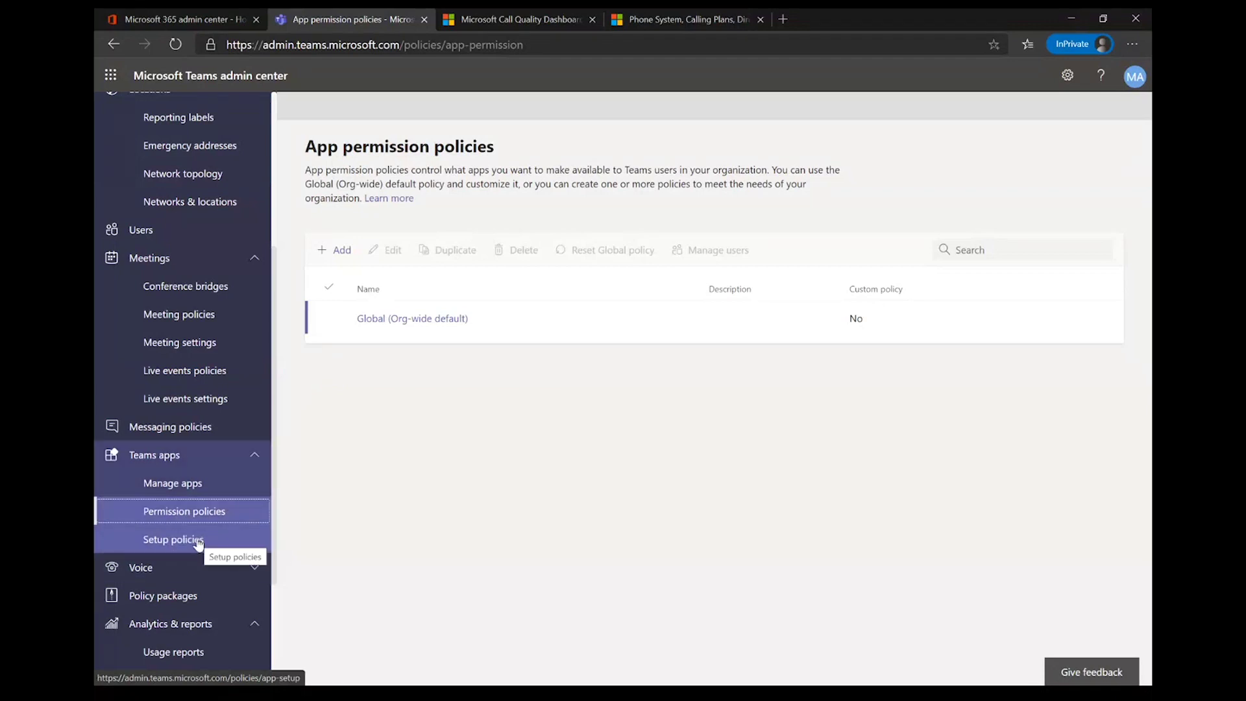
pyautogui.click(188, 578)
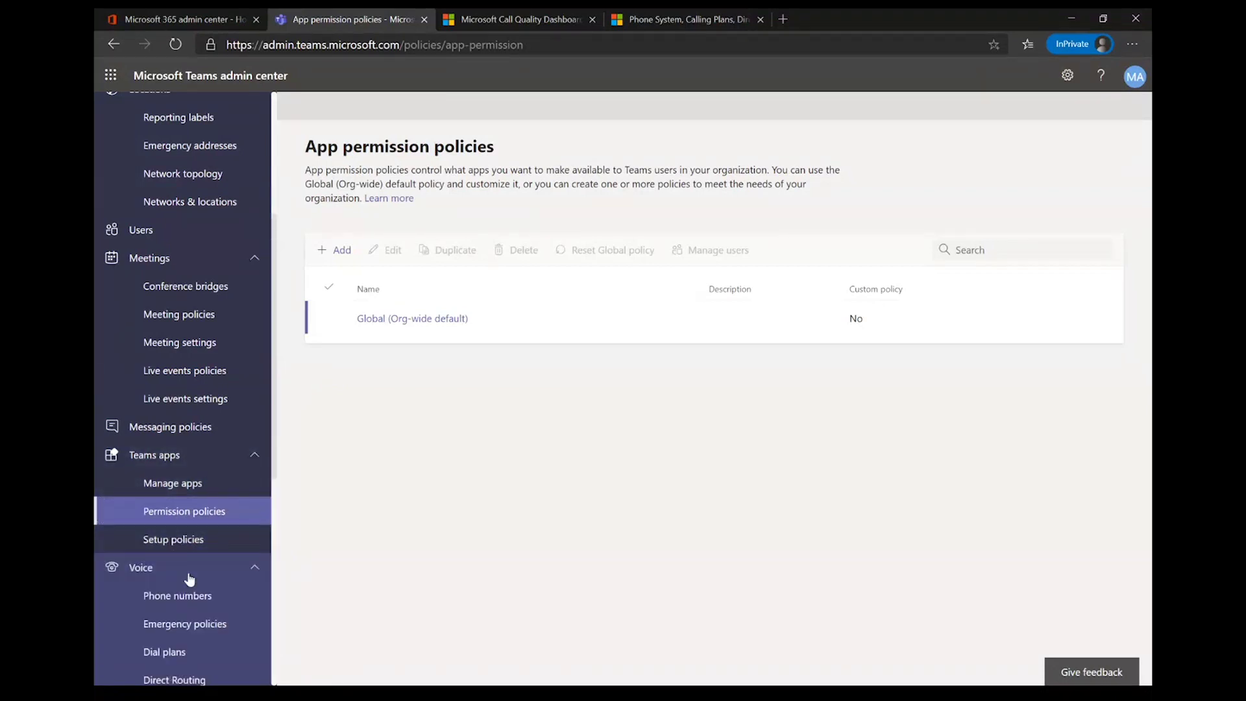
pyautogui.scroll(-6, 190, 579)
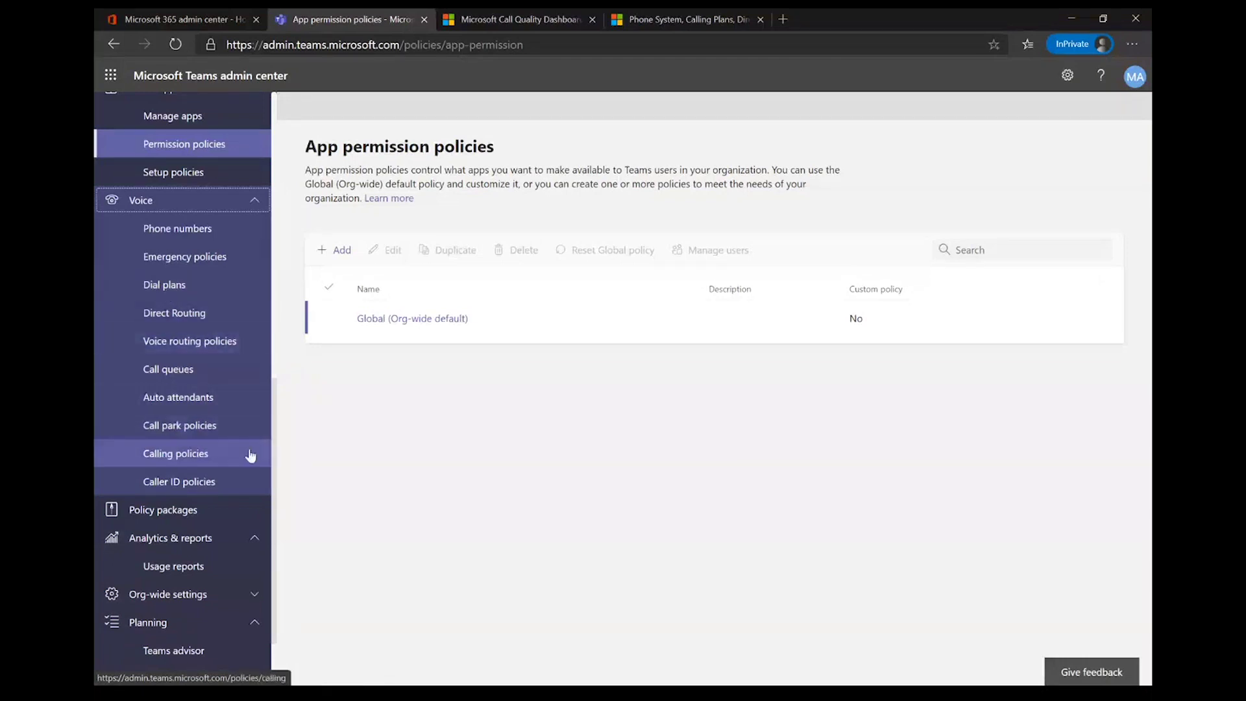
pyautogui.click(196, 522)
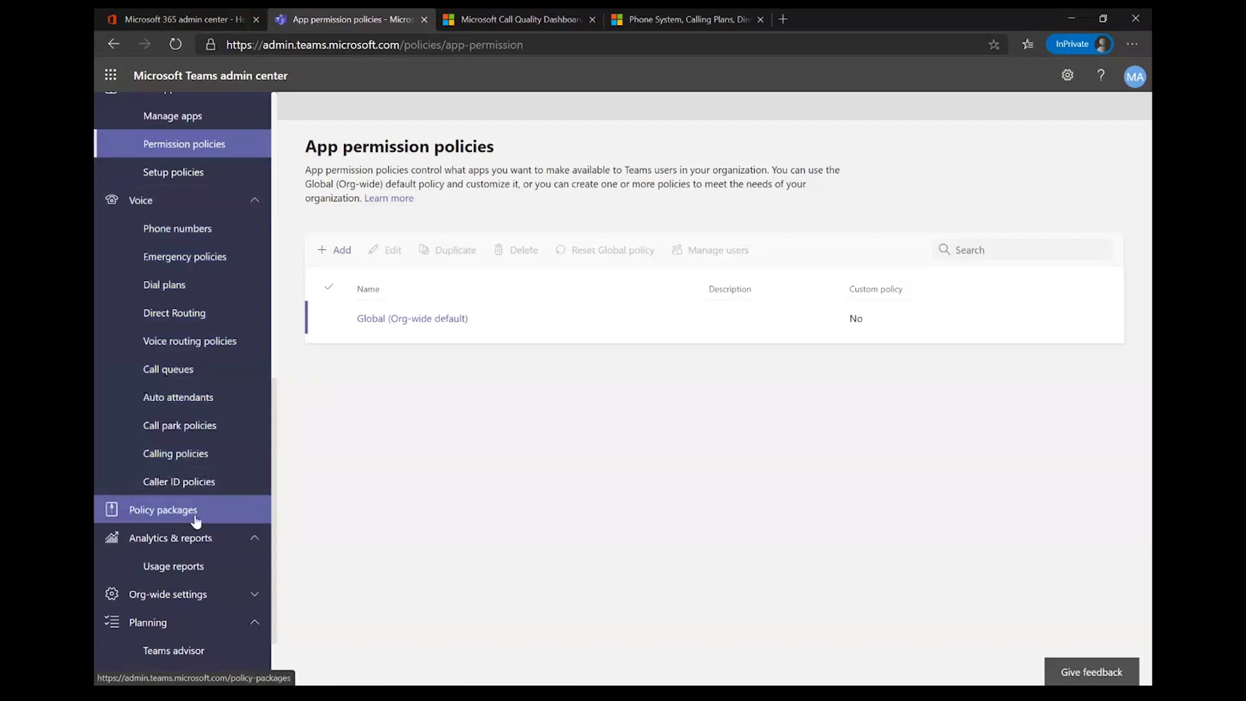
# Step: Go to Analytics & reports > Usage reports
pyautogui.click(179, 538)
pyautogui.click(176, 539)
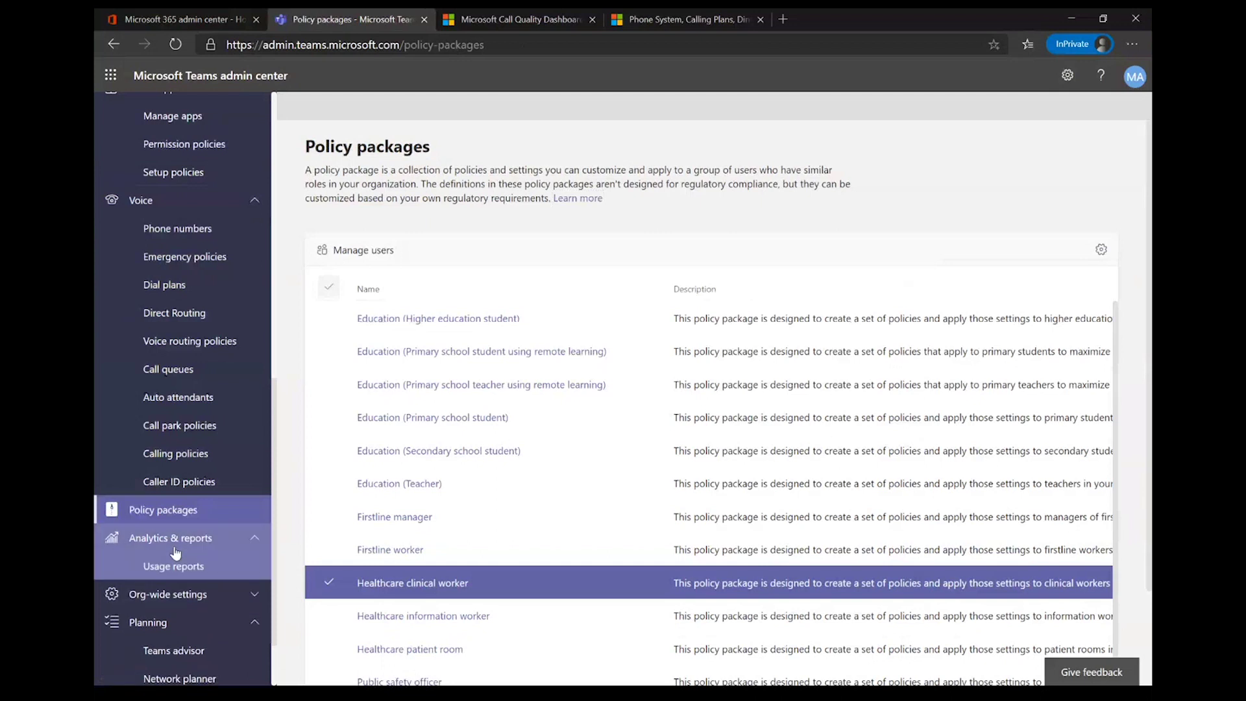
pyautogui.click(172, 567)
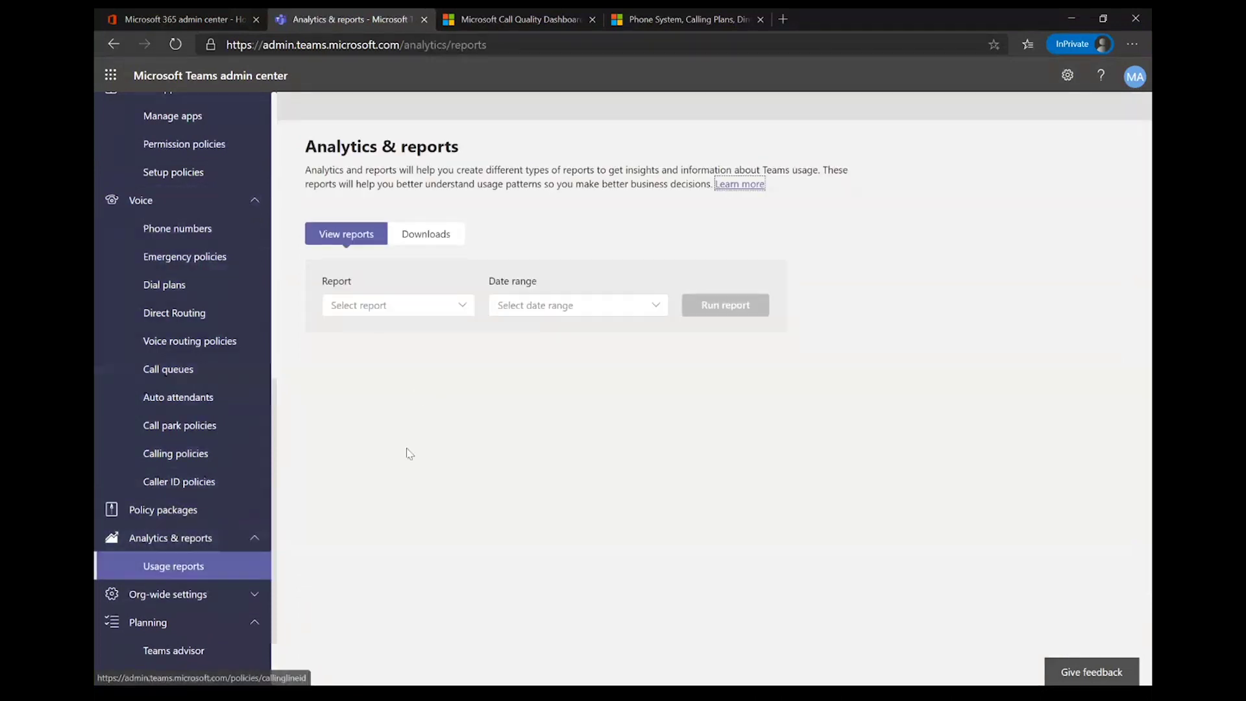
# Step: Run the Apps usage report for Last 90 days and scroll the no-data result
pyautogui.click(437, 306)
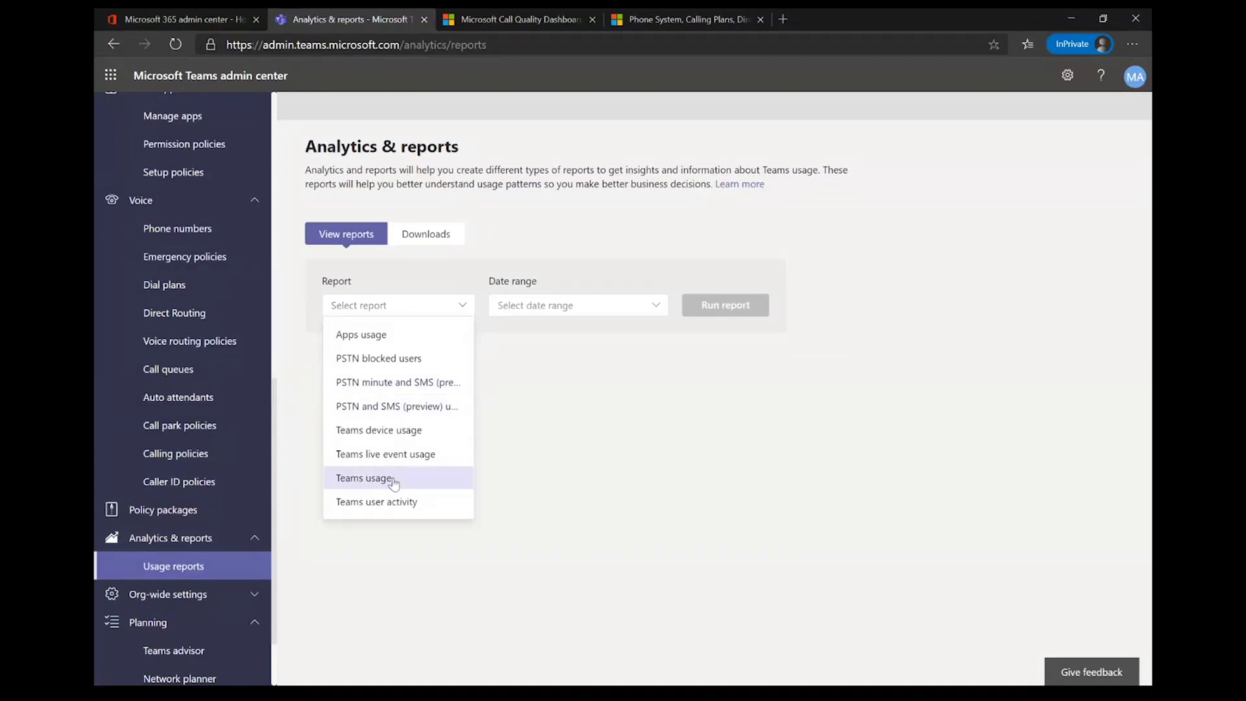
pyautogui.click(396, 335)
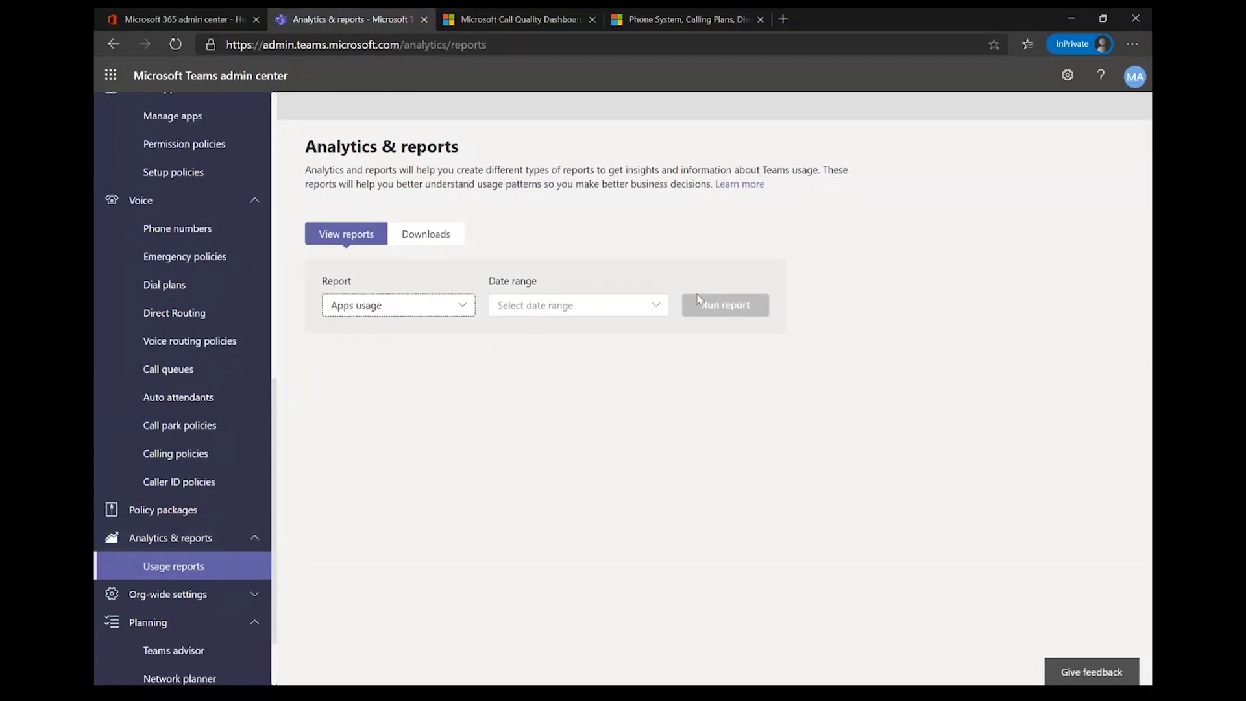
pyautogui.click(649, 312)
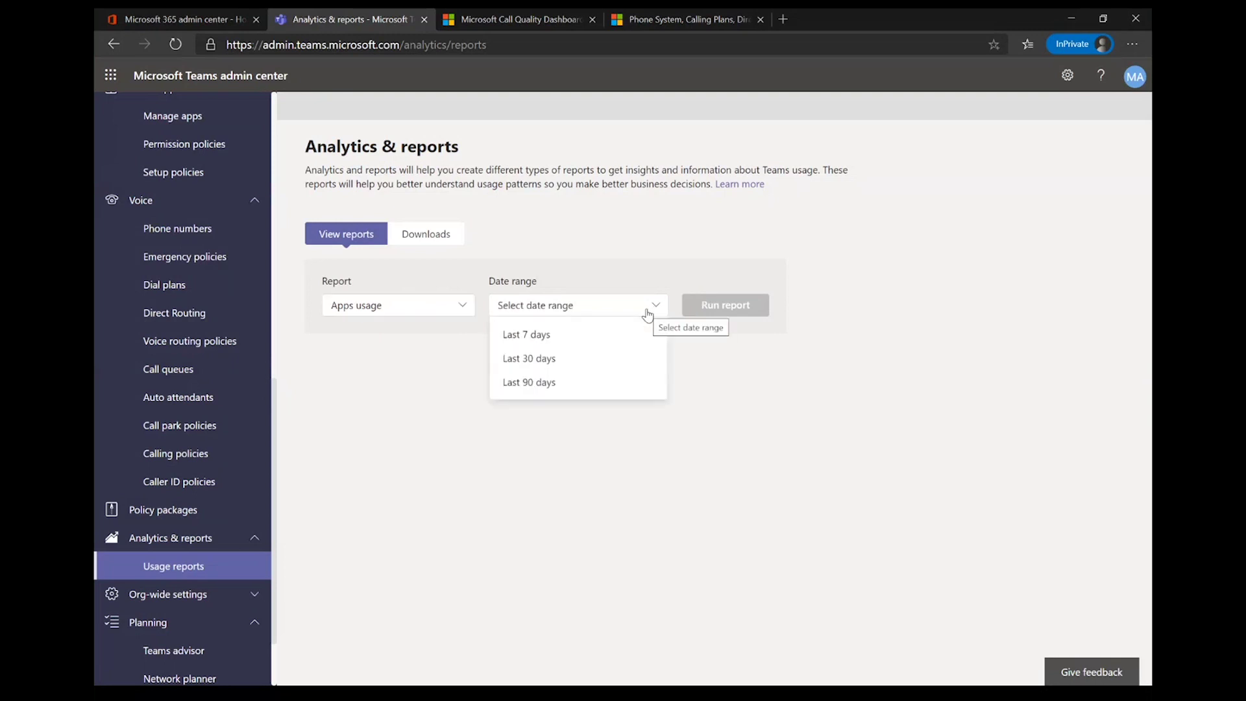
pyautogui.click(592, 390)
pyautogui.click(717, 305)
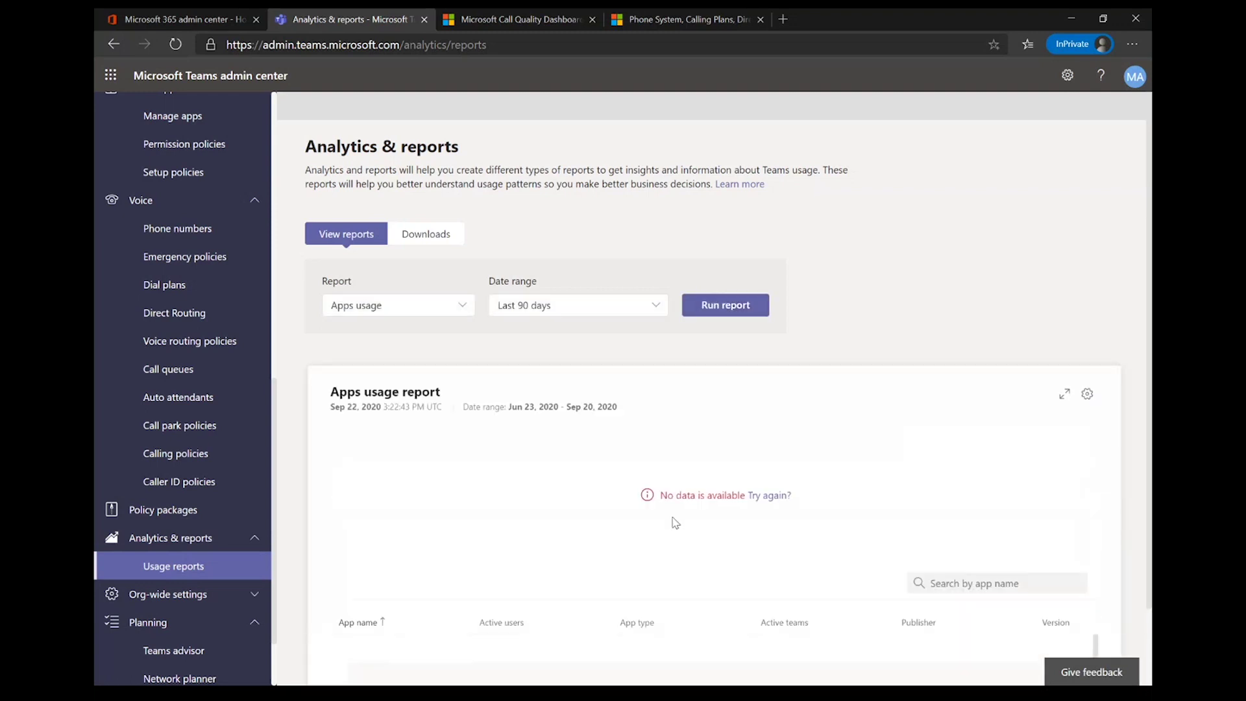
pyautogui.scroll(-2, 685, 484)
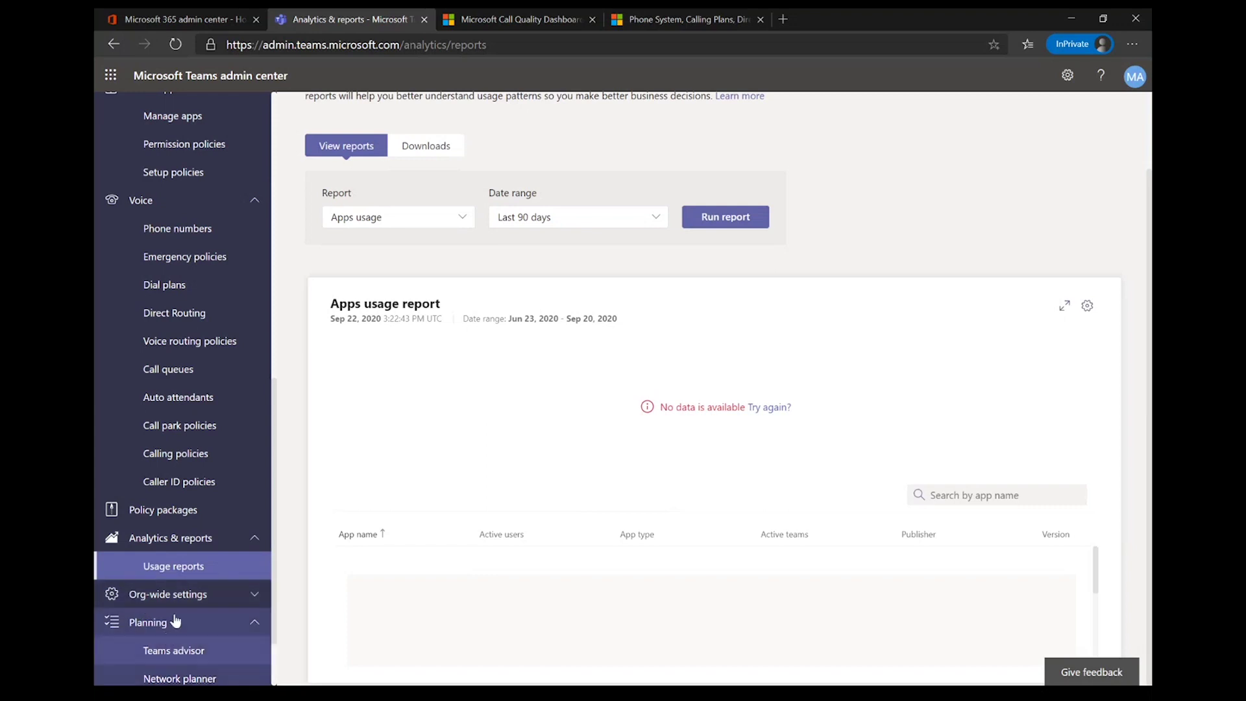
pyautogui.scroll(-2, 175, 621)
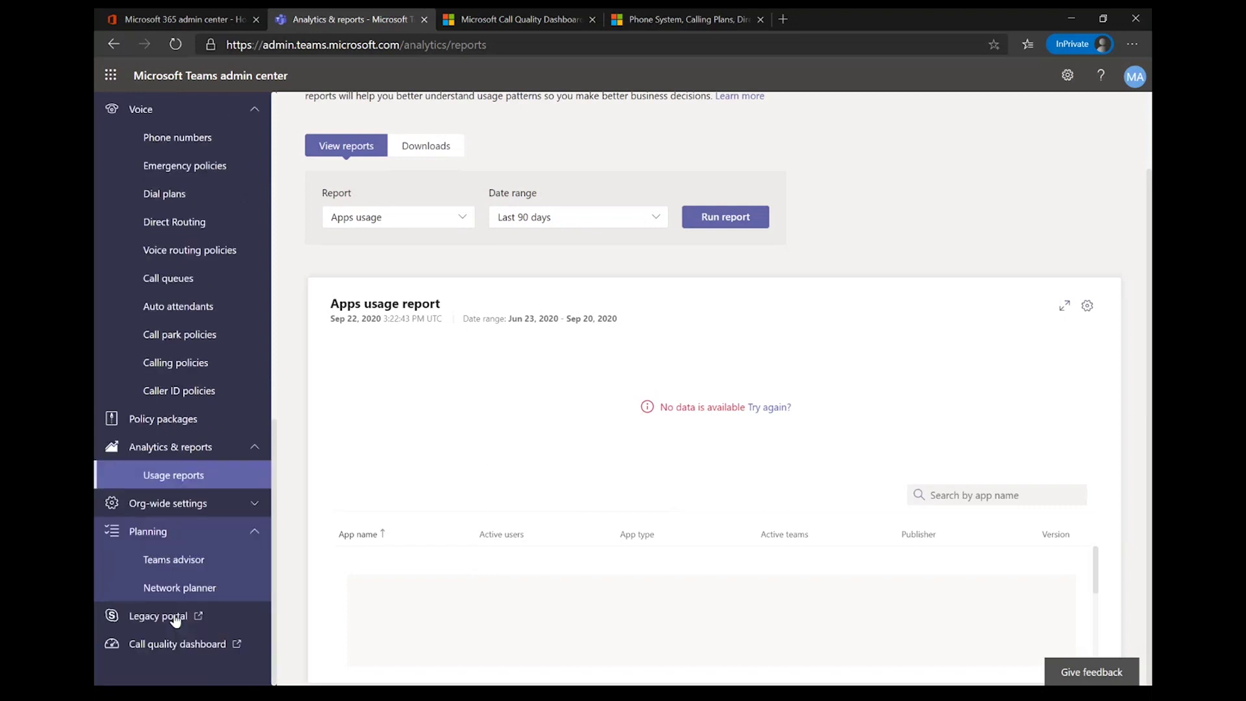
# Step: In Teams advisor, select the Skype for Business Upgrade workload to deploy
pyautogui.click(159, 566)
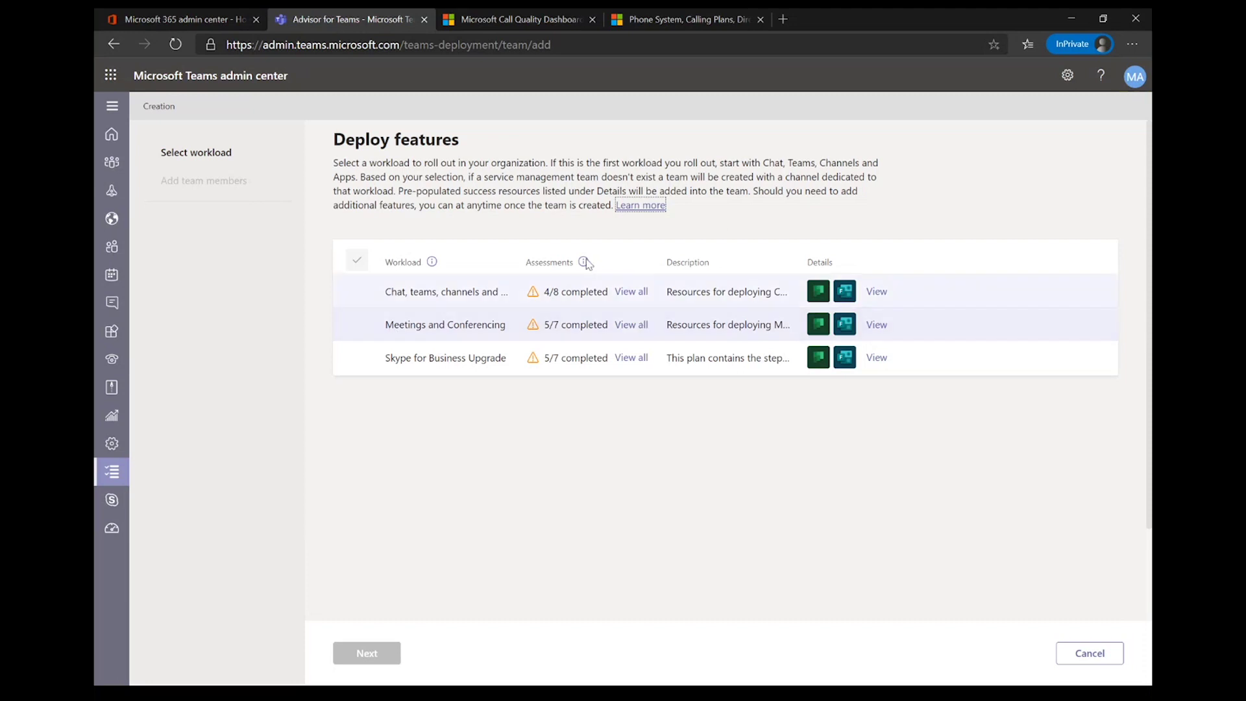
pyautogui.click(623, 303)
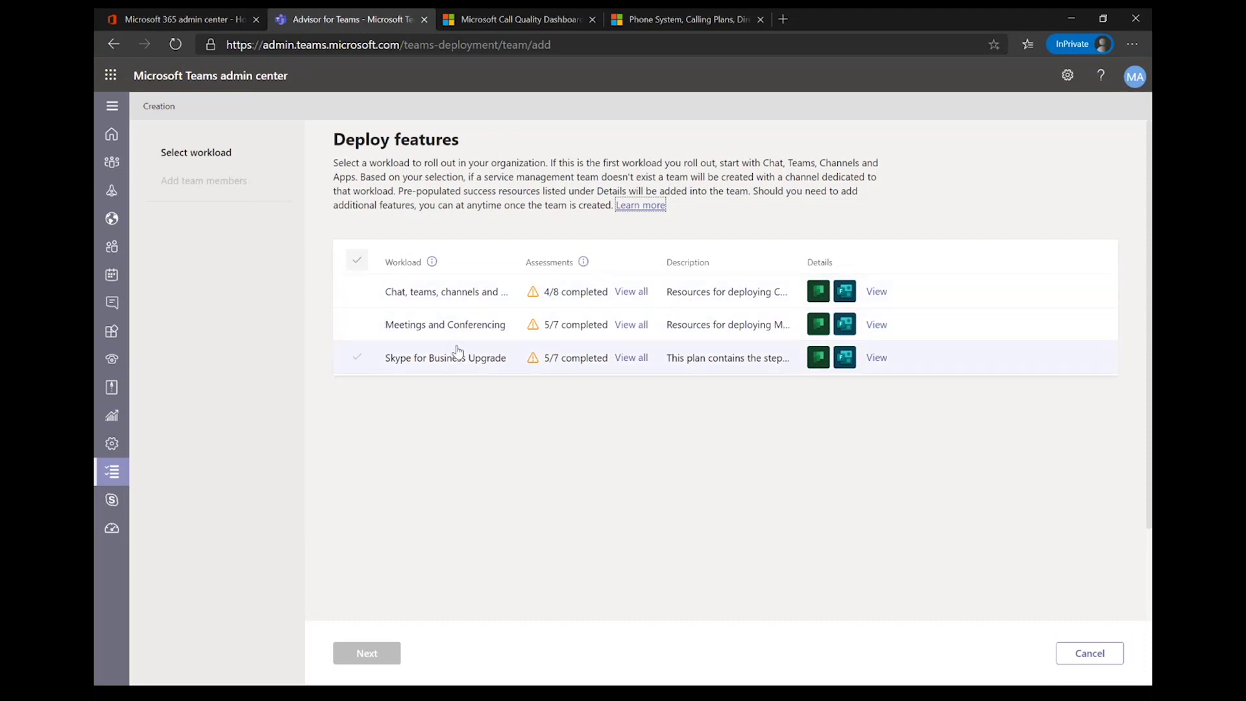
pyautogui.click(459, 353)
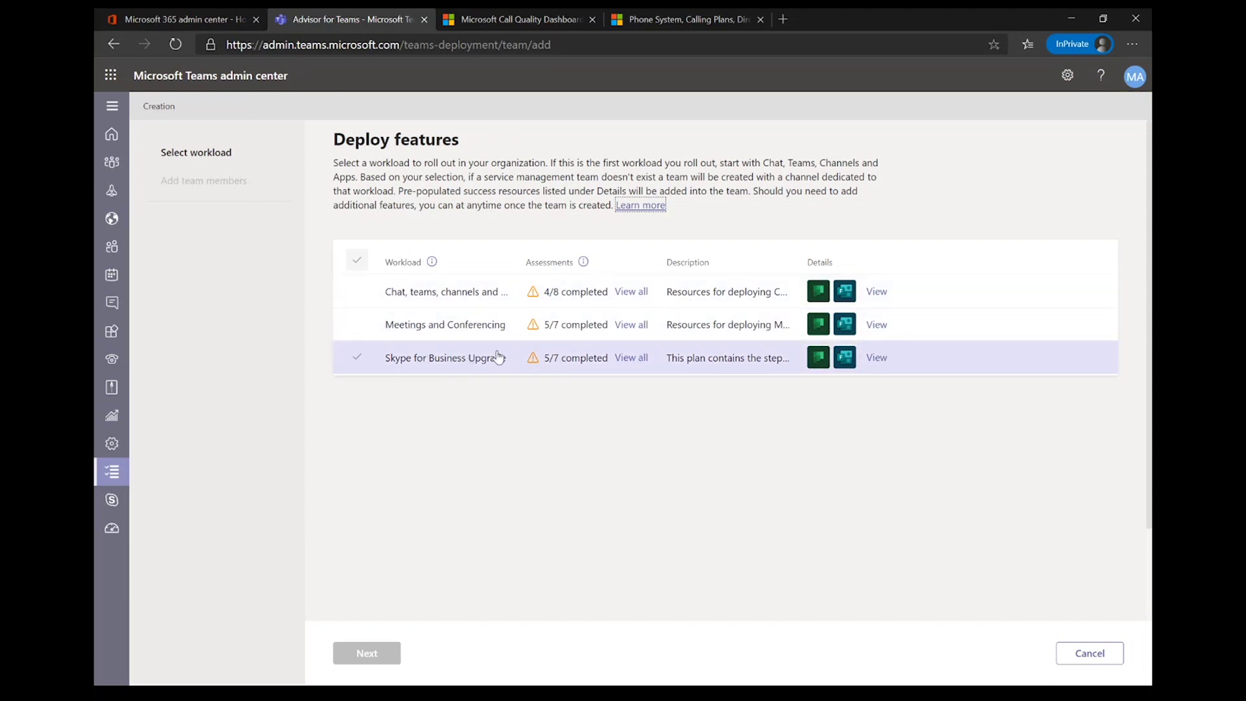
pyautogui.click(418, 357)
pyautogui.click(458, 370)
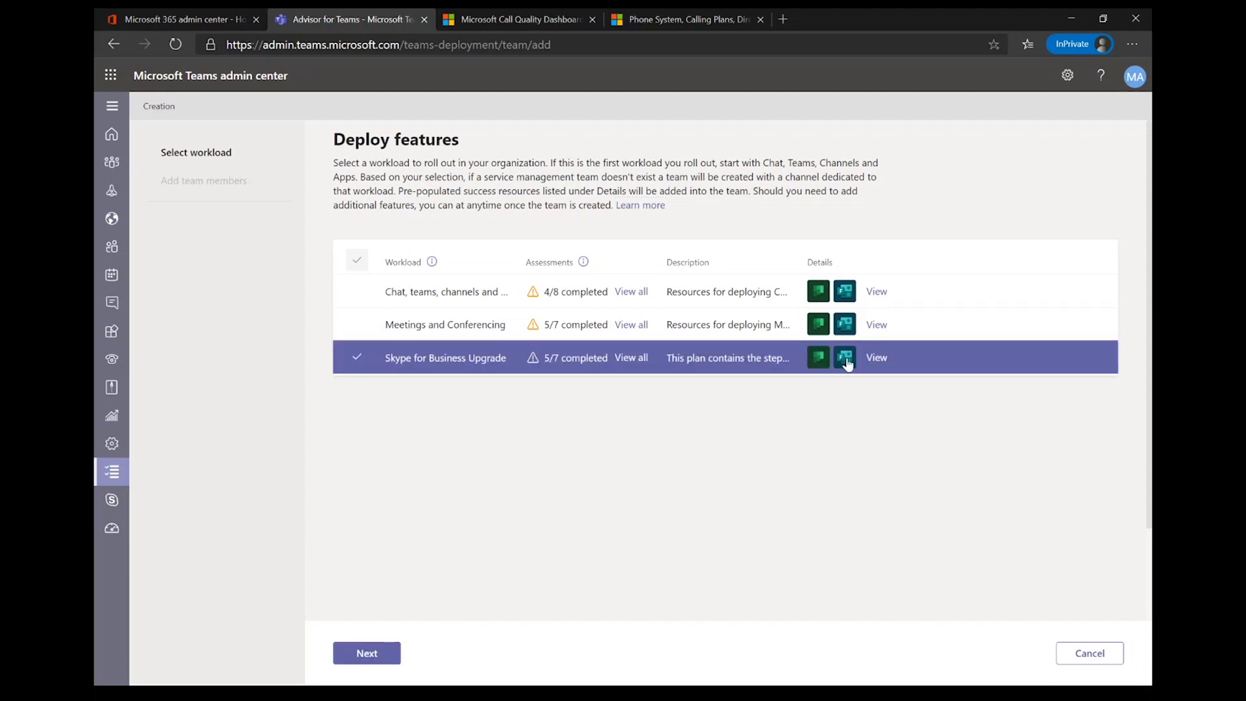
# Step: Step to Add team members and back, then view the workload's 34 task details
pyautogui.click(362, 658)
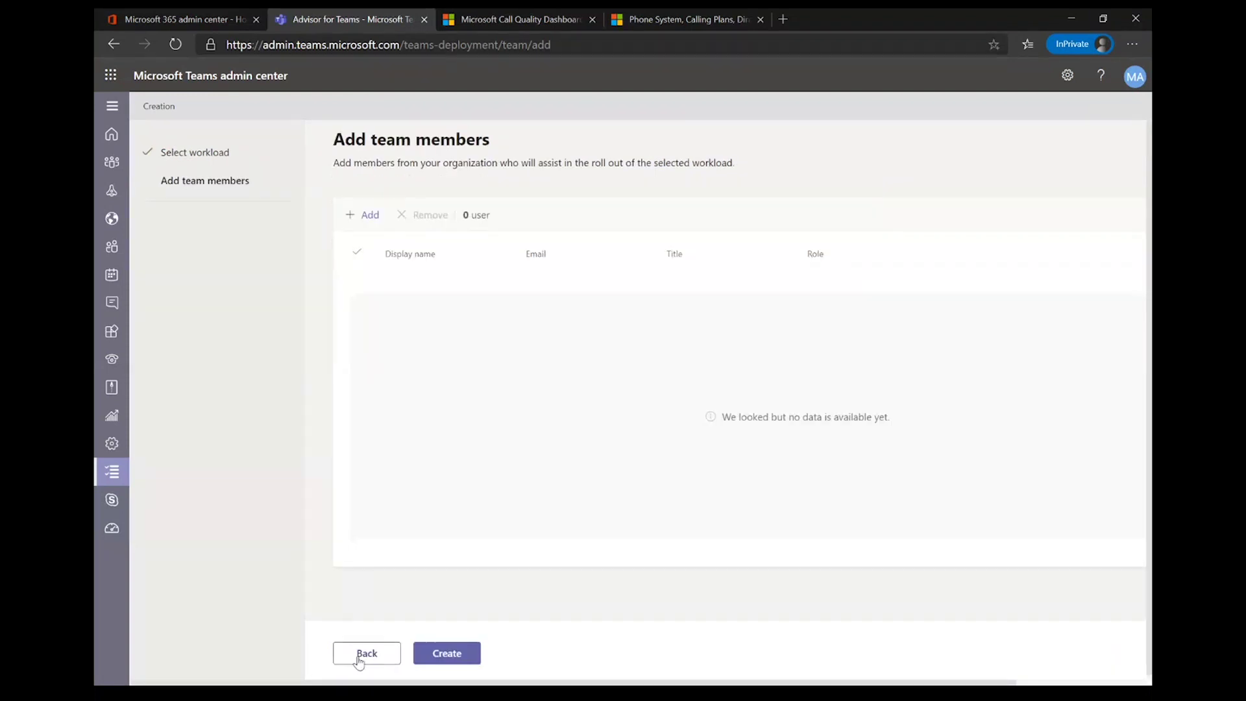
pyautogui.click(361, 657)
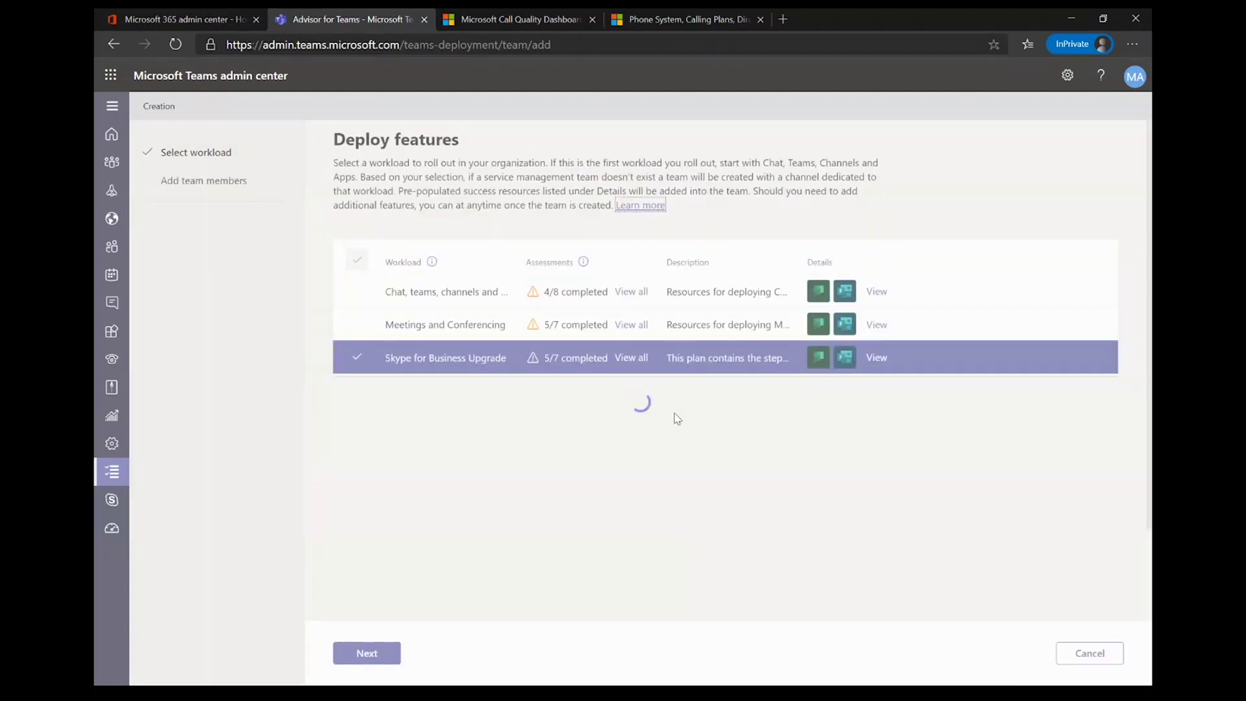
pyautogui.click(877, 358)
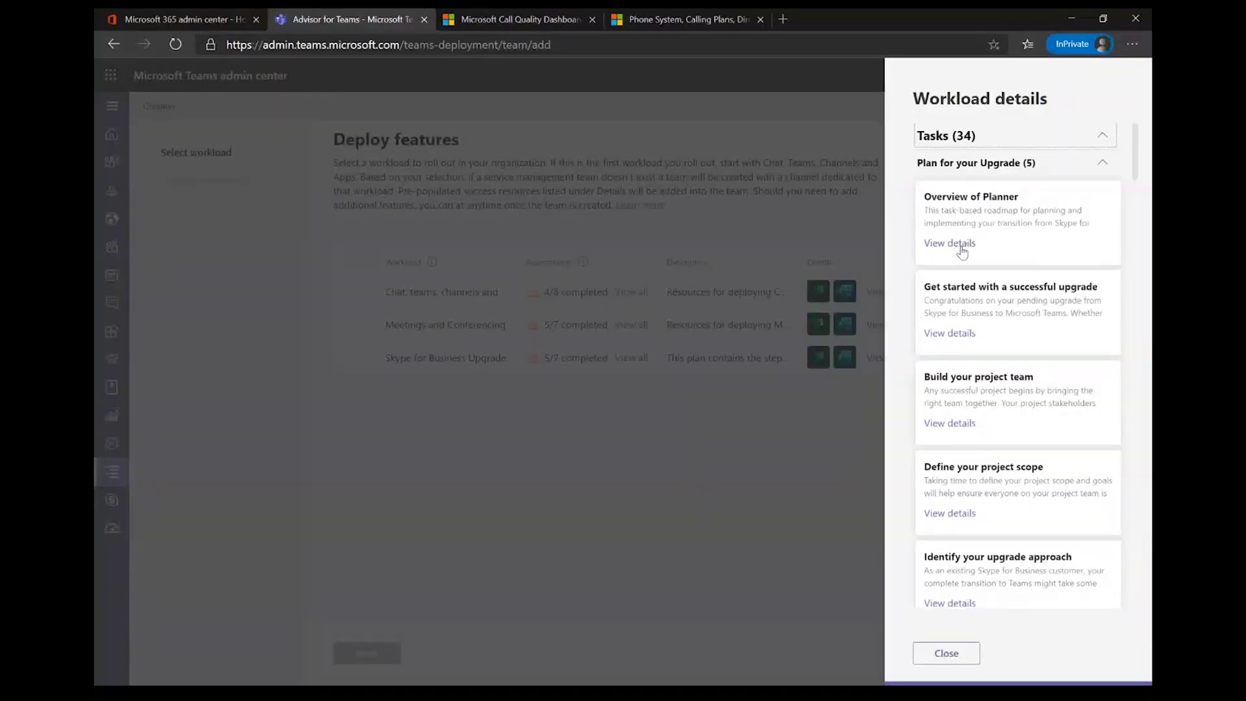
# Step: Scroll the Skype for Business Upgrade task list and expand Enhance your service
pyautogui.scroll(-8, 1016, 211)
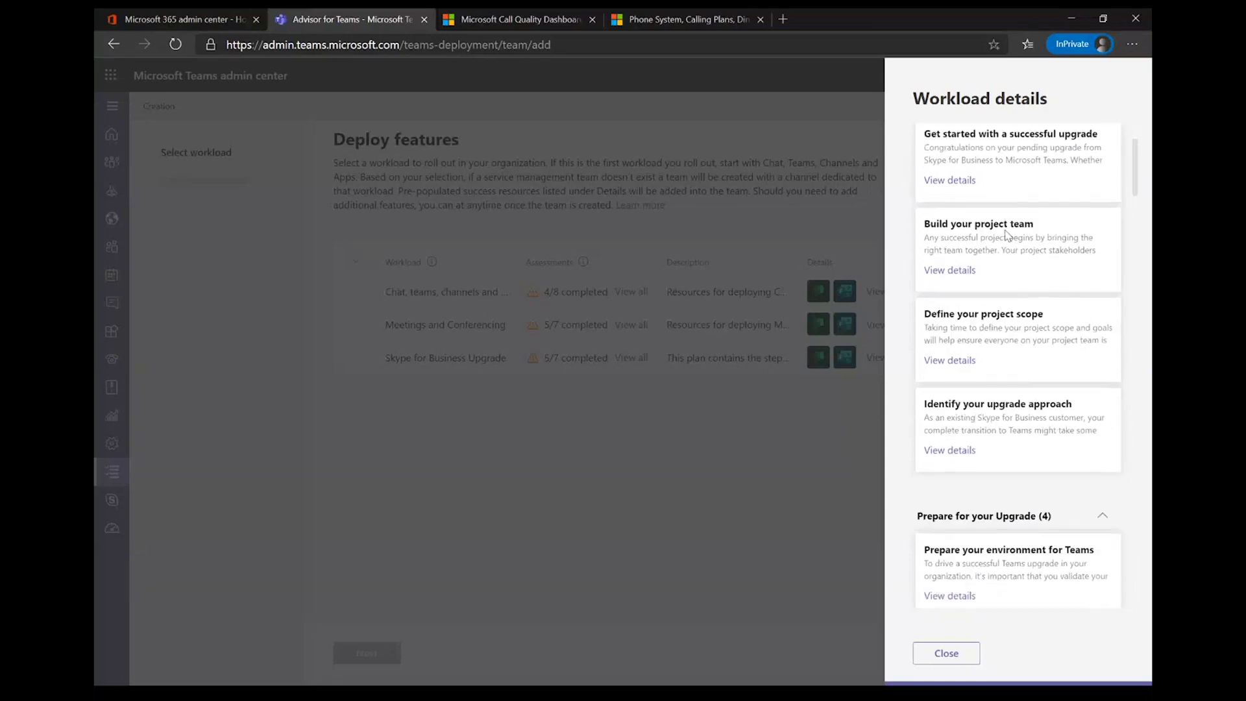
pyautogui.scroll(-15, 1007, 236)
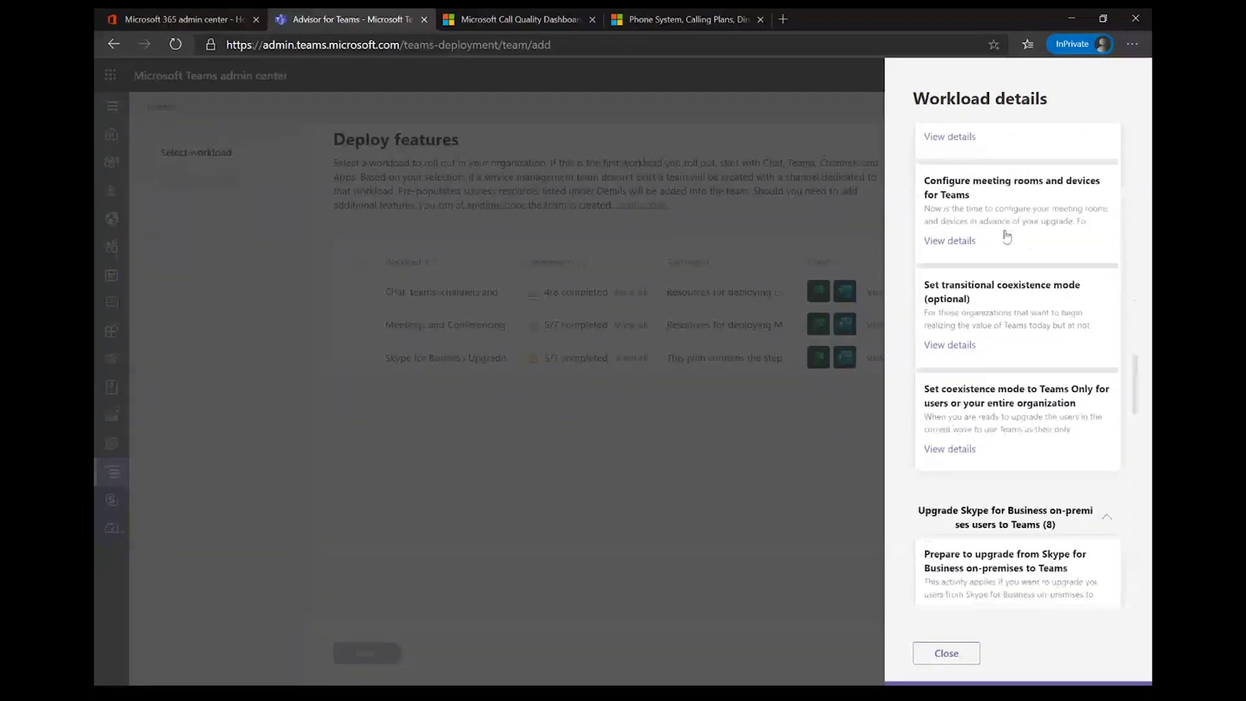
pyautogui.scroll(-15, 1008, 235)
pyautogui.scroll(4, 1006, 230)
pyautogui.scroll(2, 1006, 230)
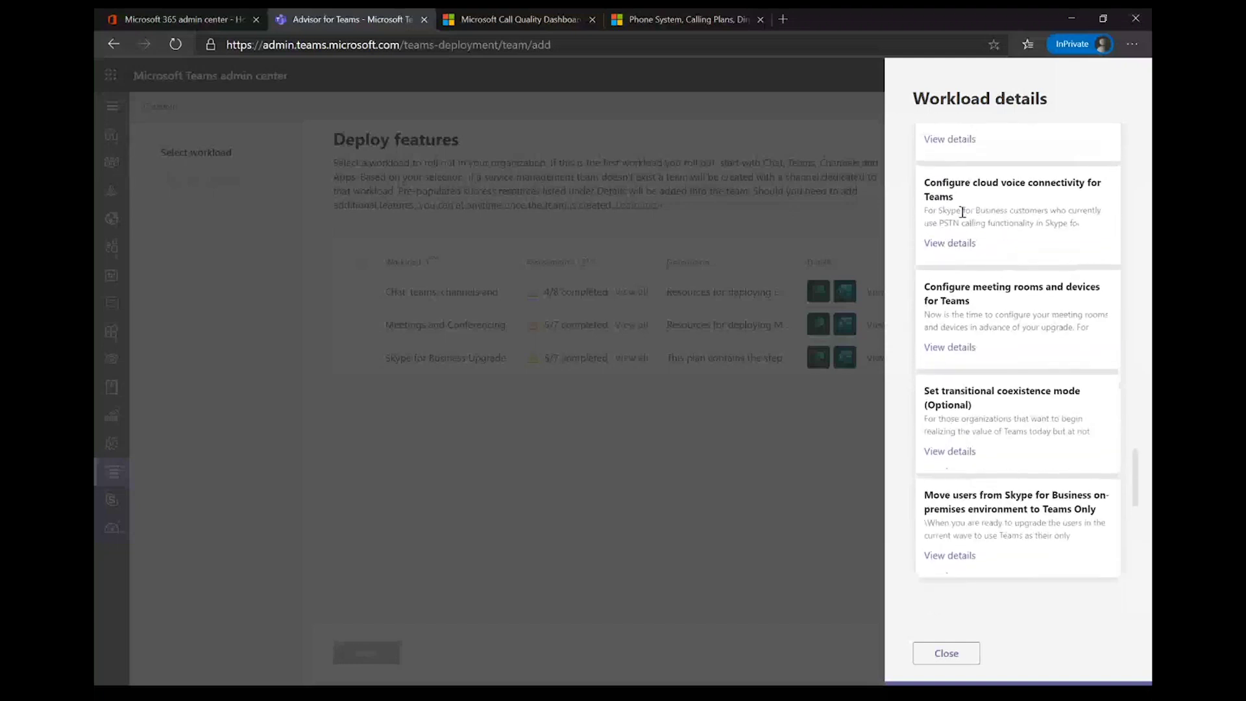
pyautogui.scroll(-6, 959, 388)
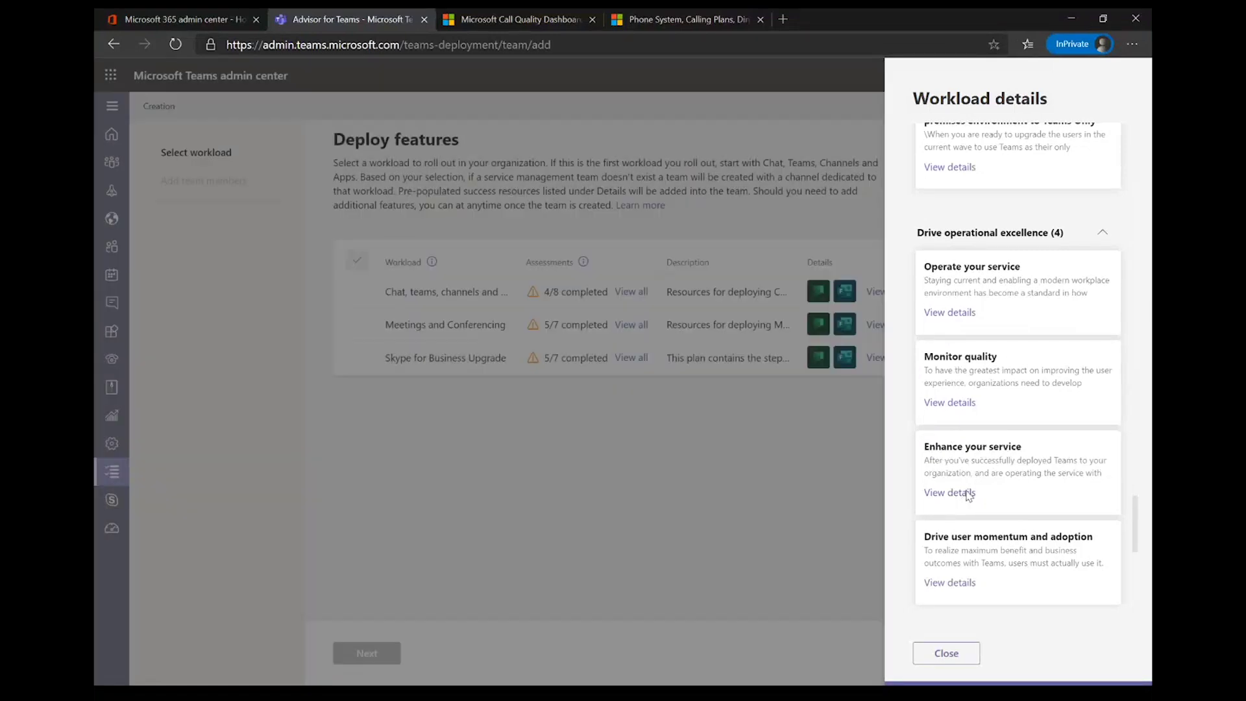
pyautogui.click(968, 494)
# Step: Tick the task's first checklist item, then start filling the Assign to field
pyautogui.scroll(-5, 1000, 455)
pyautogui.scroll(2, 986, 467)
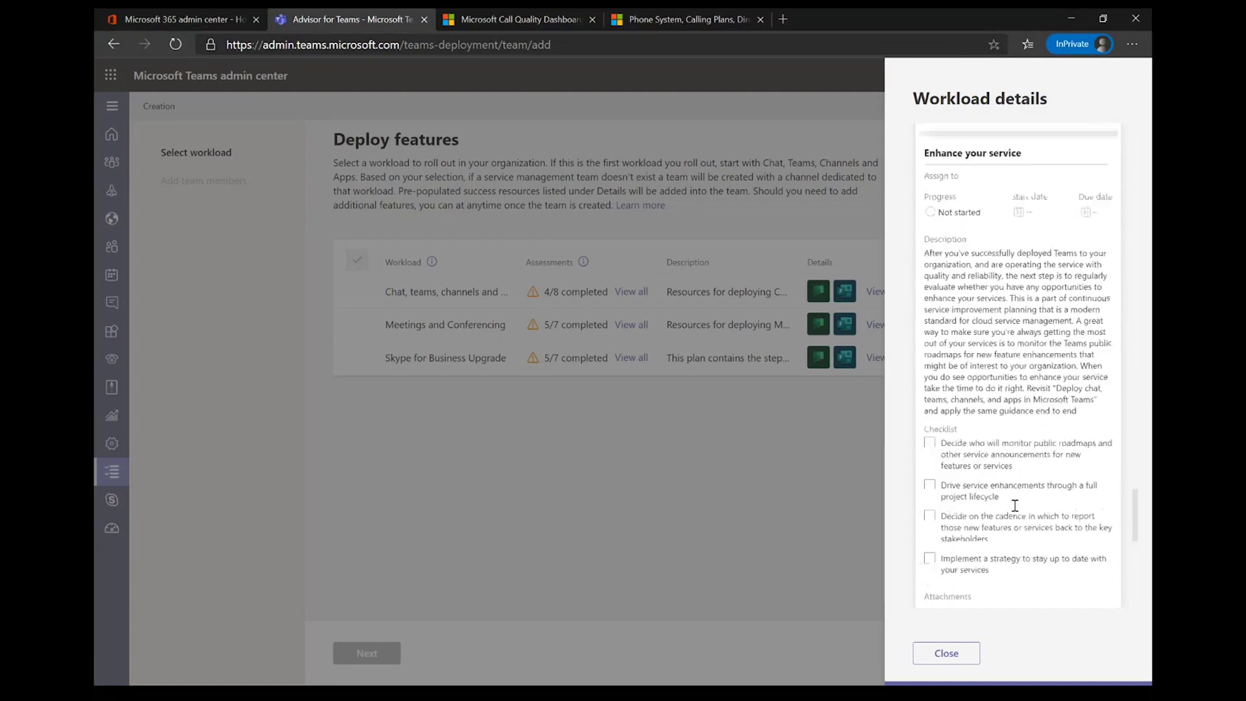
pyautogui.scroll(-2, 1025, 513)
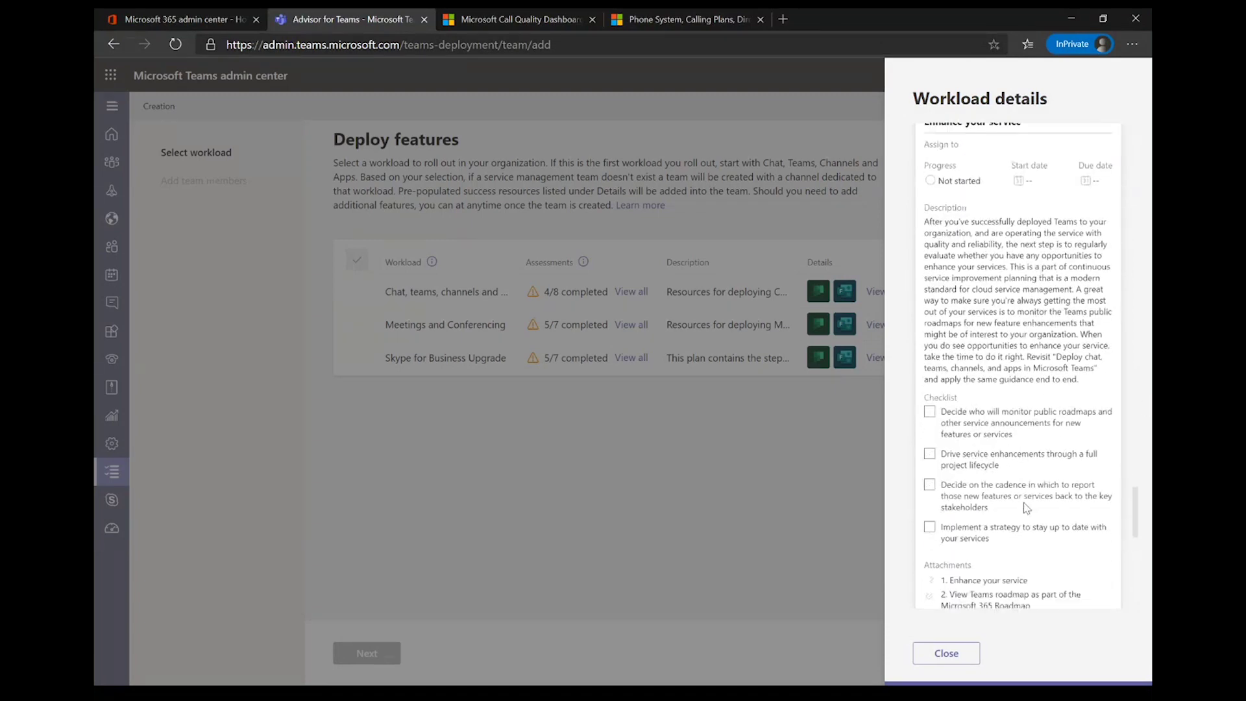
pyautogui.click(1063, 381)
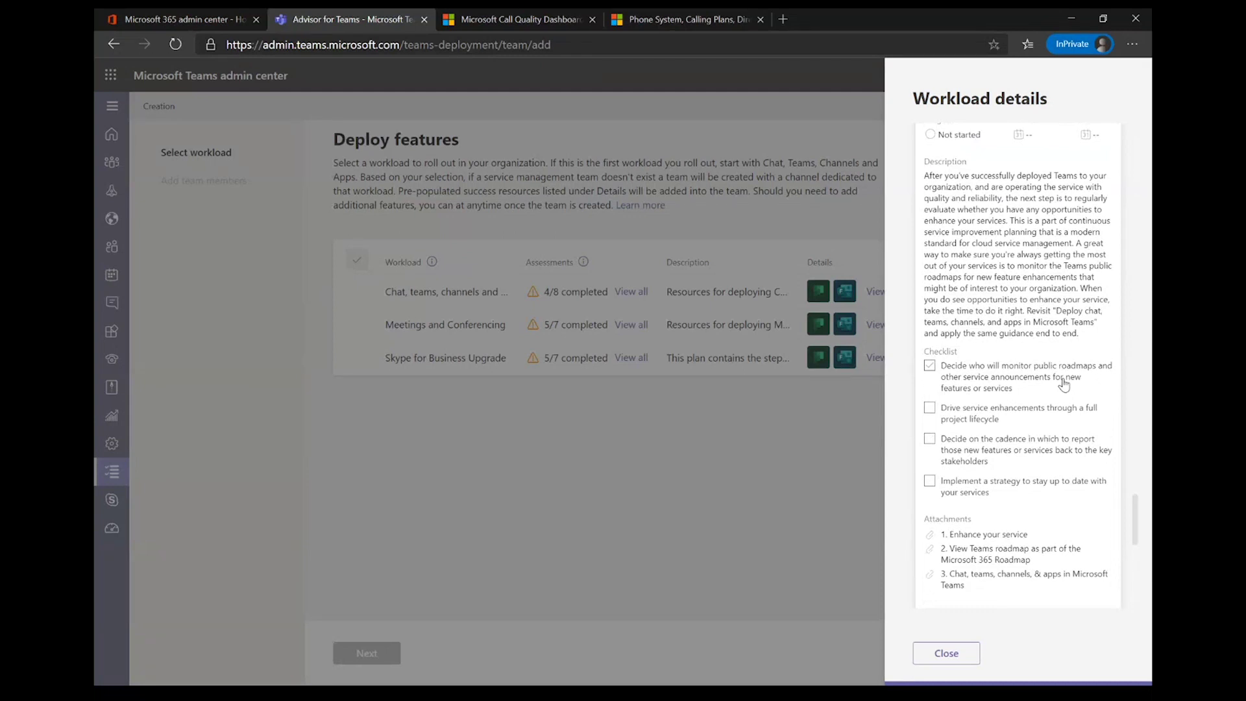
pyautogui.scroll(-1, 961, 568)
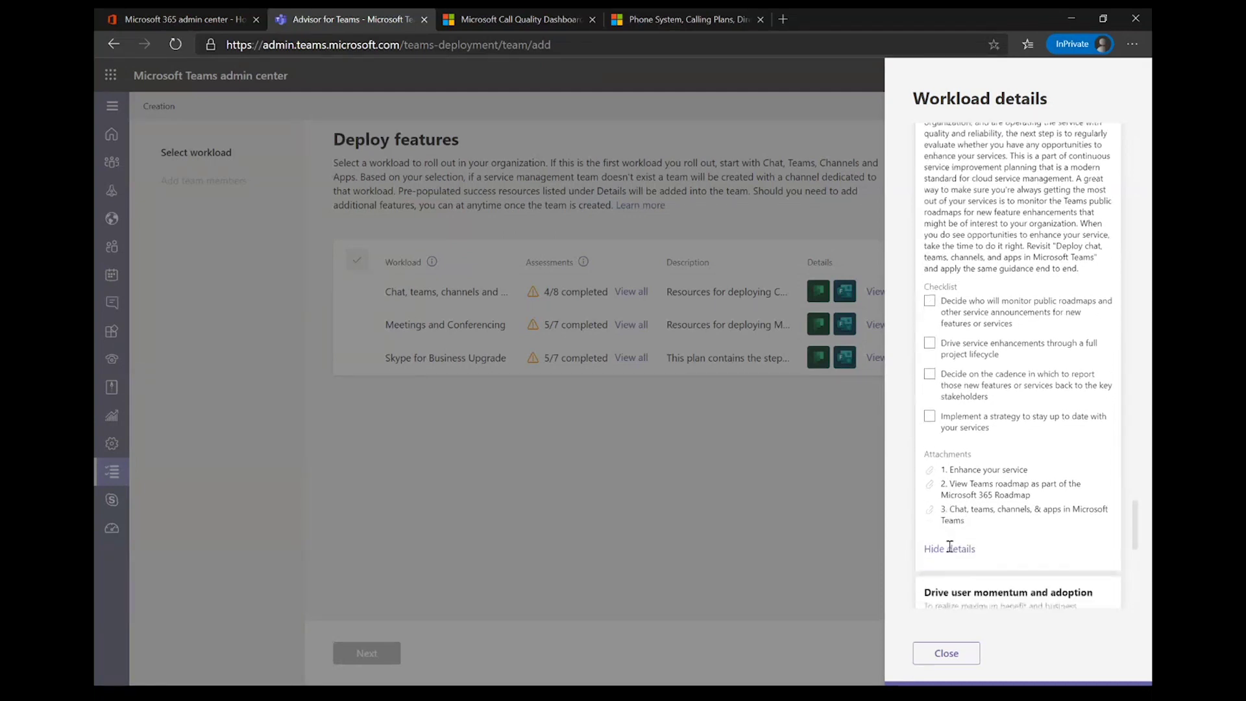
pyautogui.scroll(-1, 950, 553)
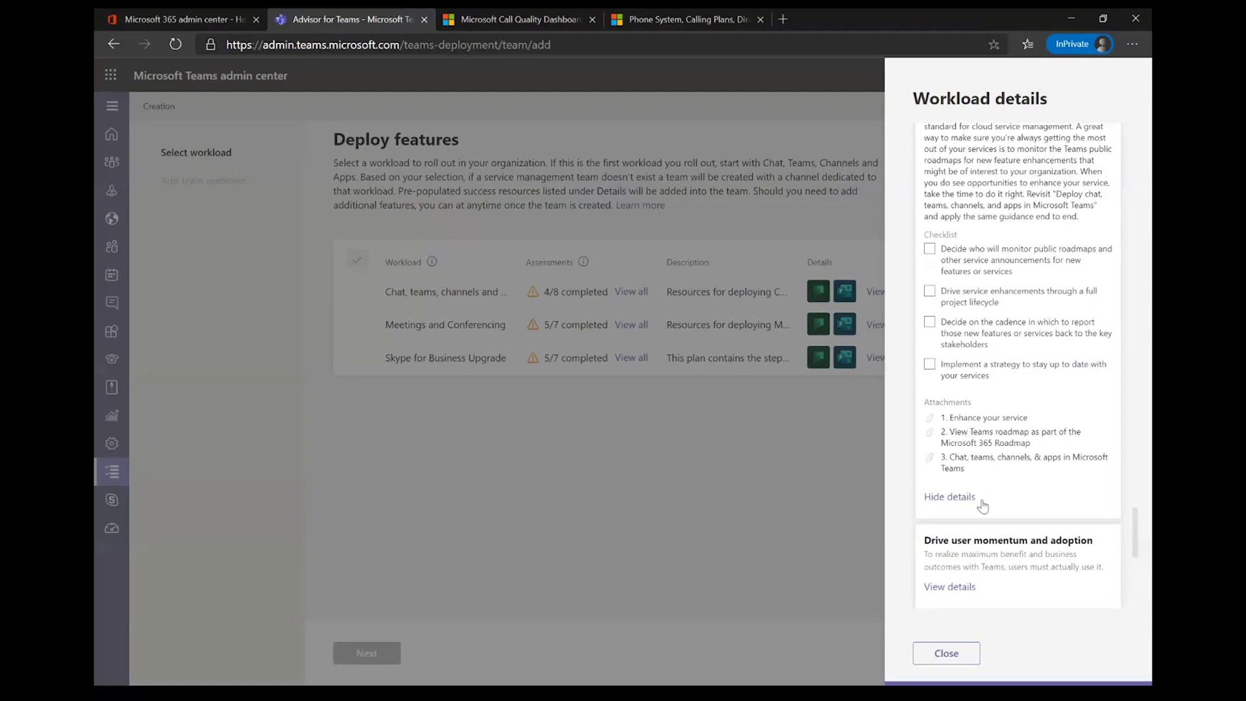
pyautogui.scroll(3, 942, 467)
pyautogui.scroll(1, 943, 466)
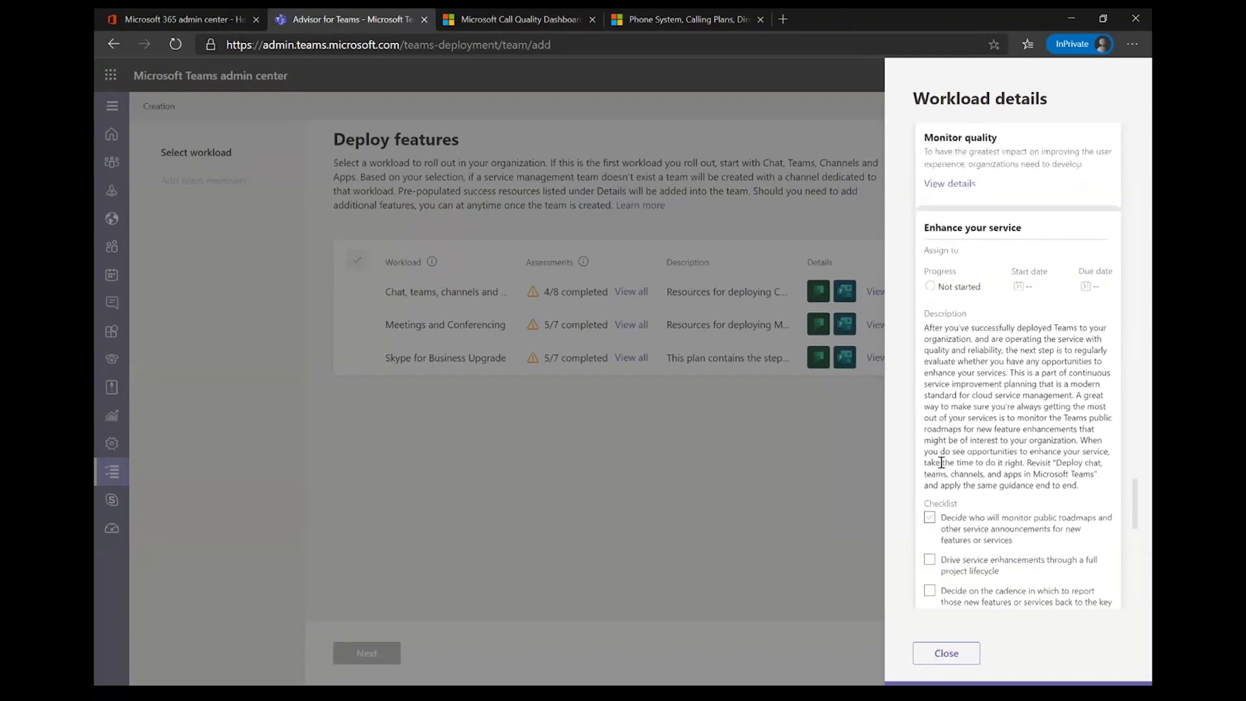
pyautogui.click(942, 250)
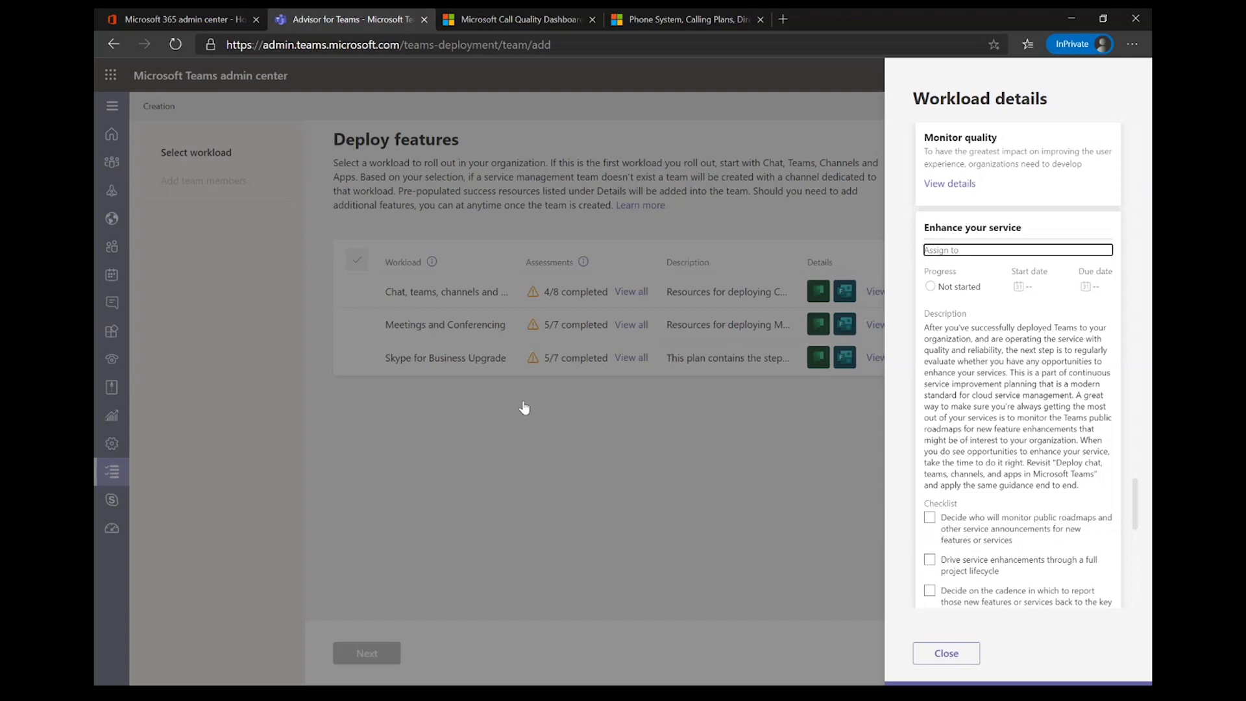
# Step: Close the workload details and switch through the Microsoft 365 admin center tab to the Call Quality Dashboard sign-in
pyautogui.click(382, 444)
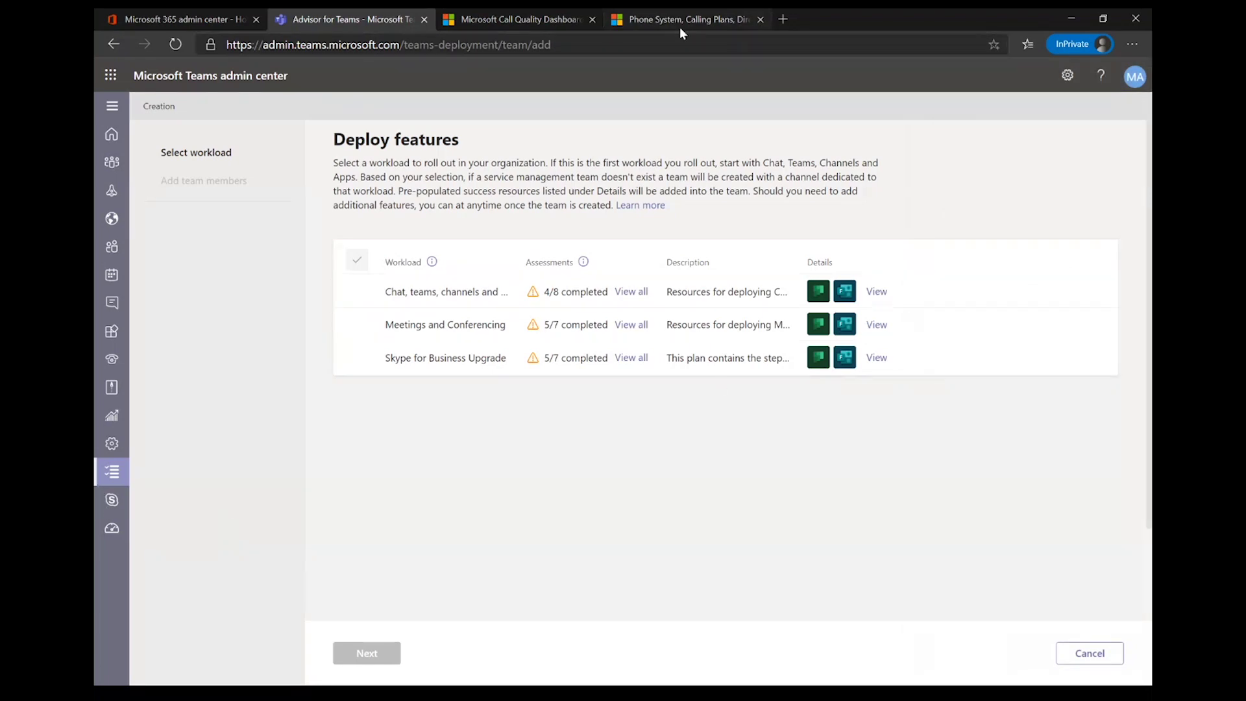
pyautogui.click(225, 13)
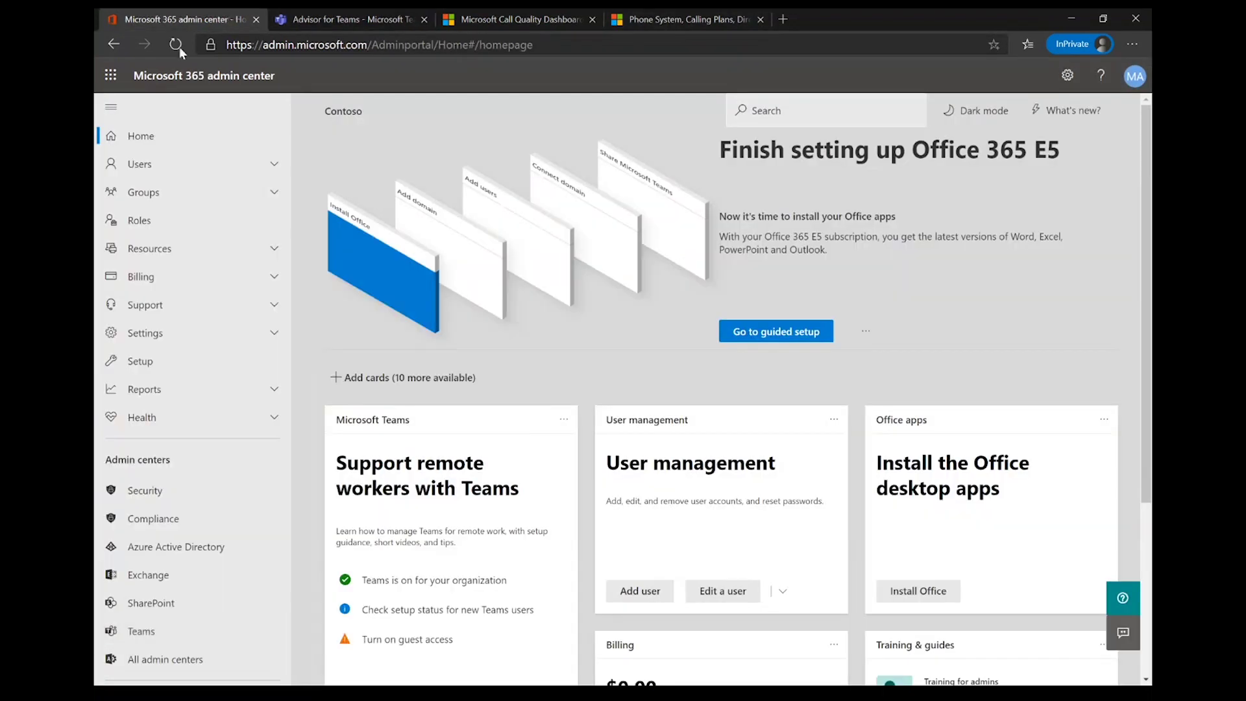
pyautogui.click(581, 23)
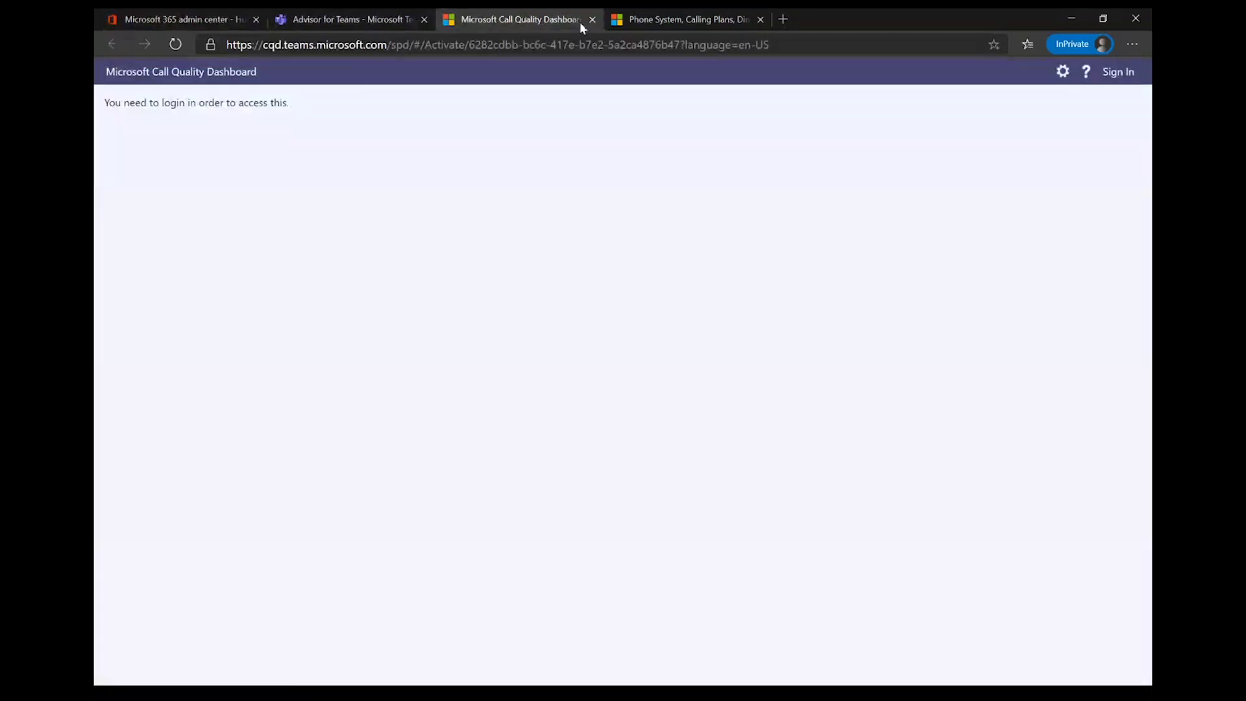
# Step: Open a new Edge tab, then bring up the Power Apps Pitch Deck in PowerPoint at slide 16
pyautogui.click(791, 19)
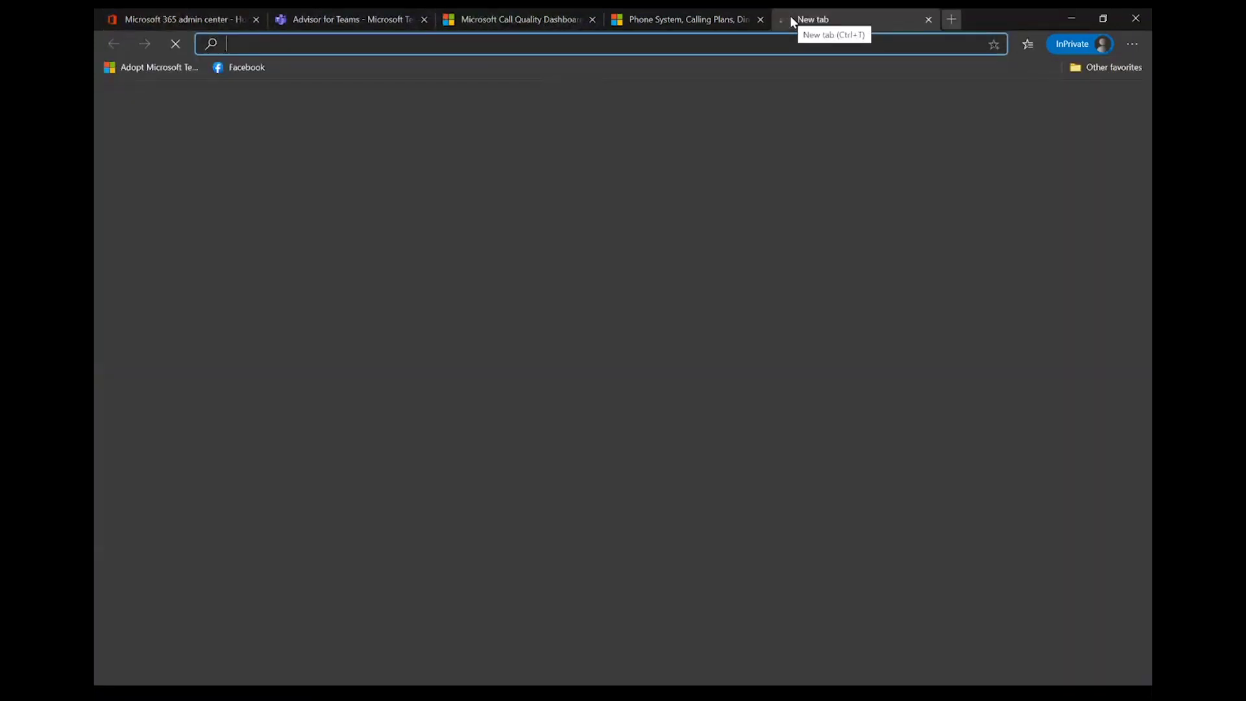
pyautogui.press('super')
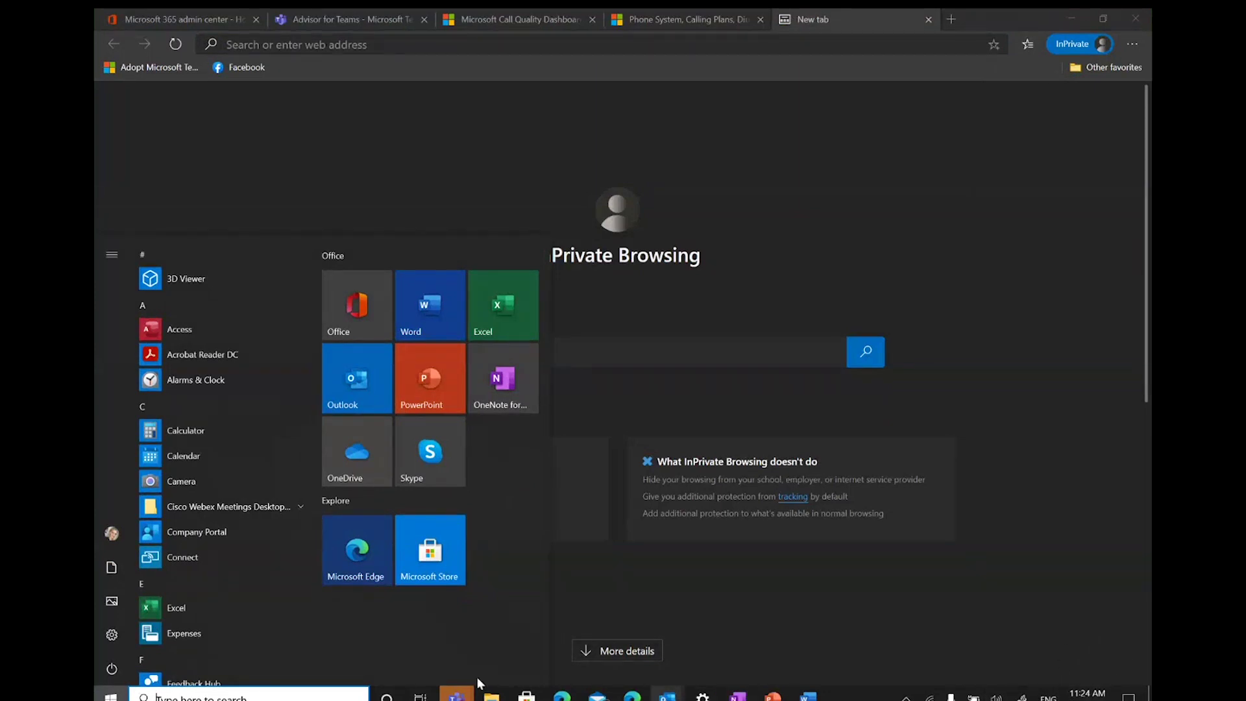
pyautogui.moveTo(703, 696)
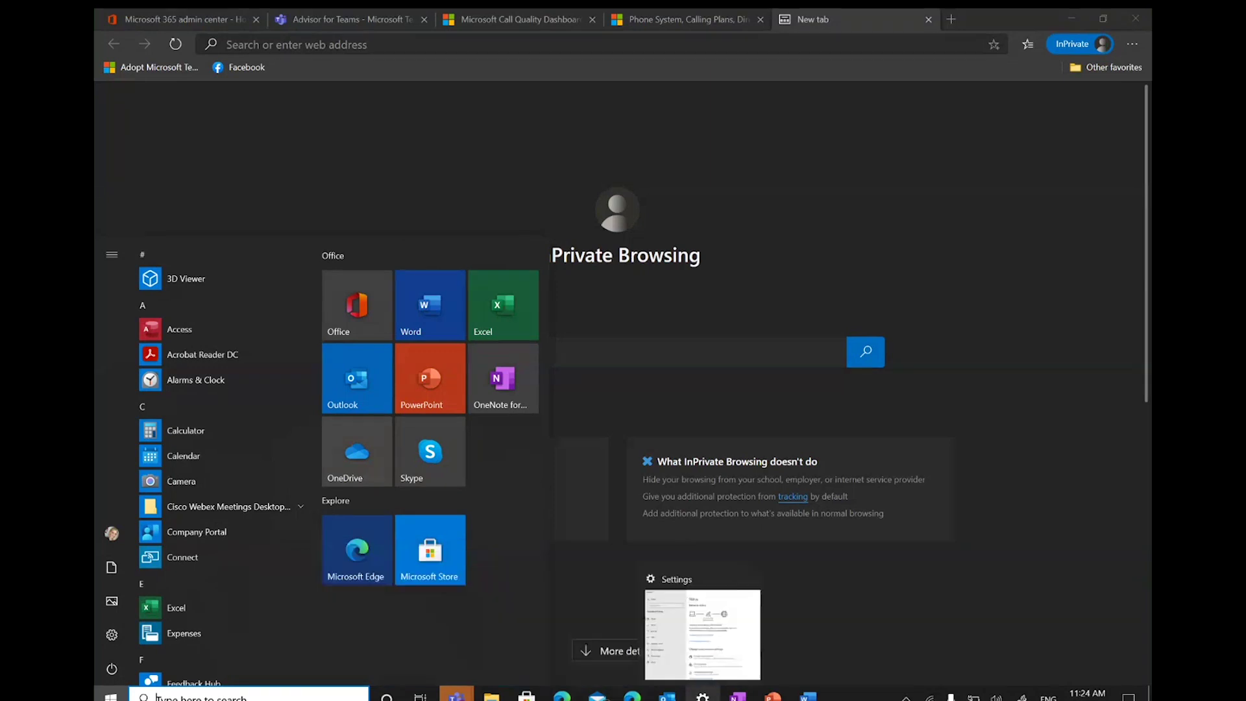
pyautogui.moveTo(773, 696)
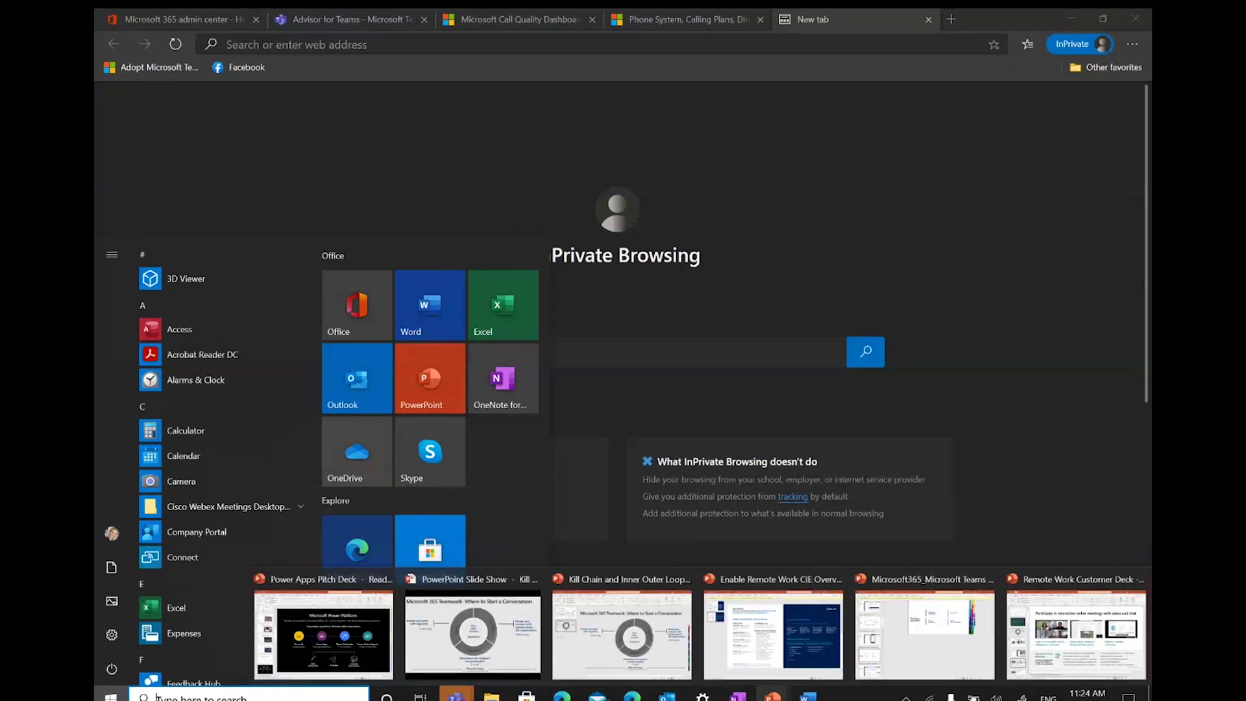
pyautogui.moveTo(456, 696)
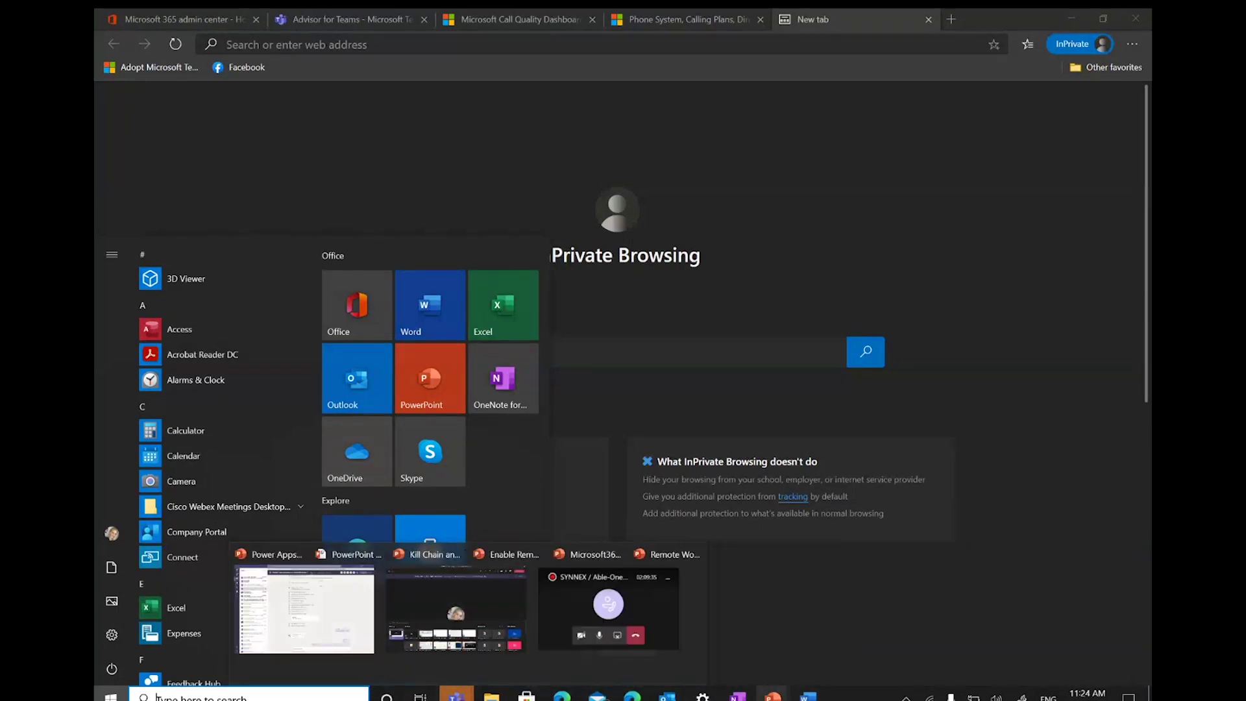
pyautogui.click(313, 624)
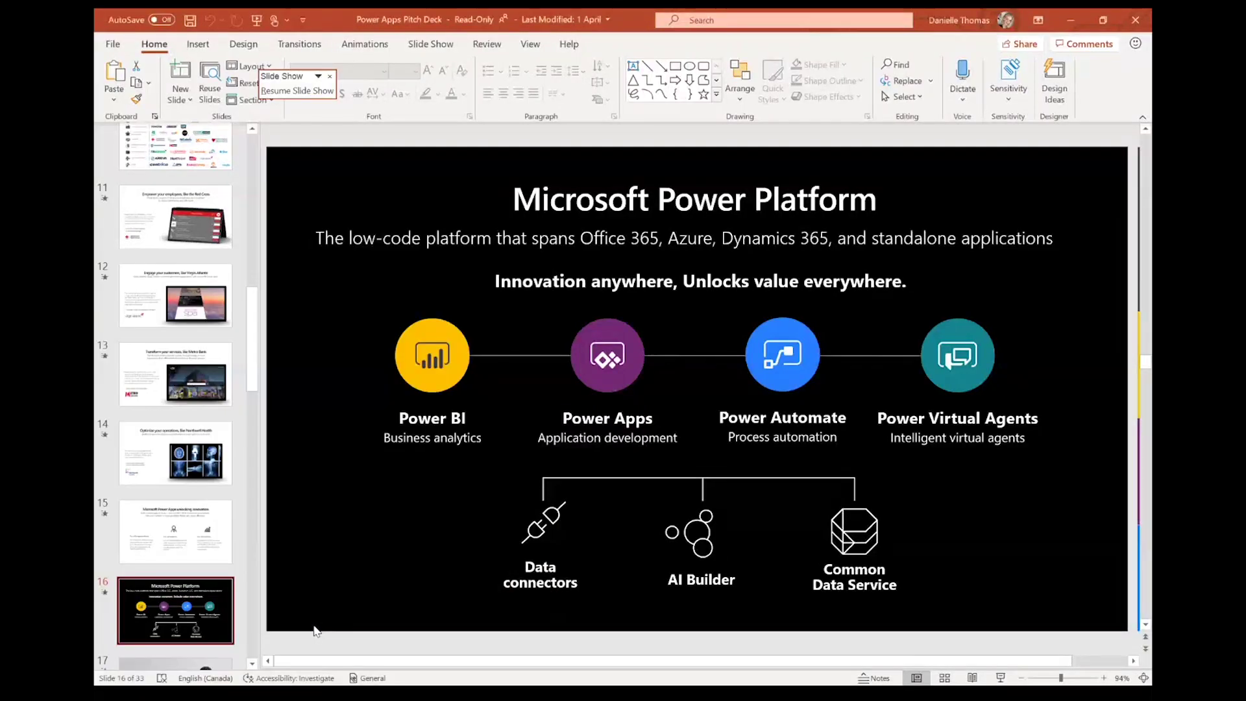
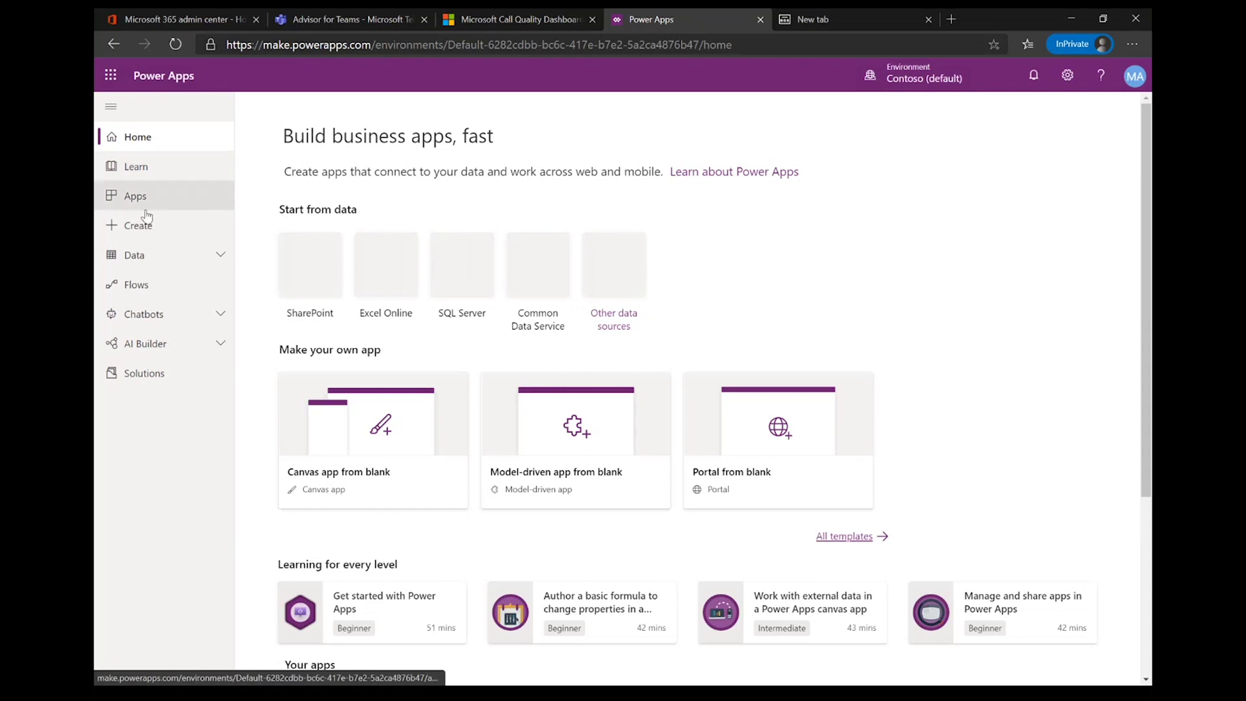
# Step: Switch Apps to the trial environment and open Device Ordering App for editing in Studio
pyautogui.click(146, 203)
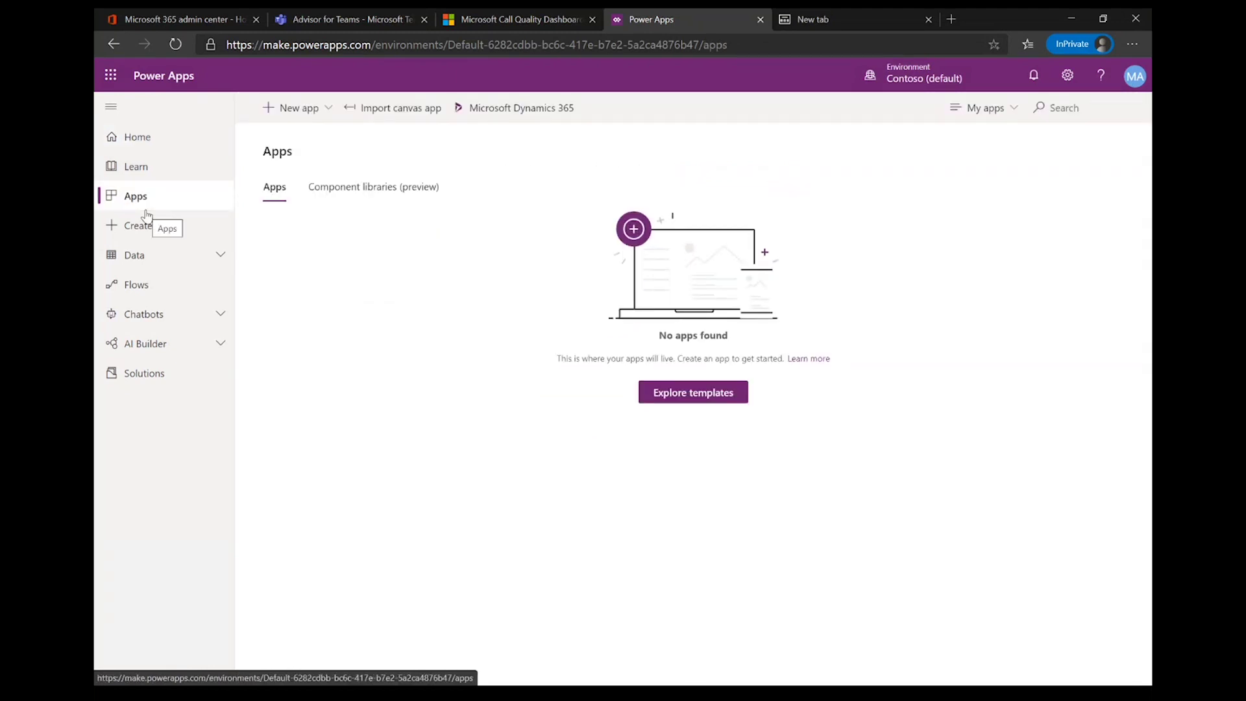
pyautogui.click(881, 77)
pyautogui.click(989, 383)
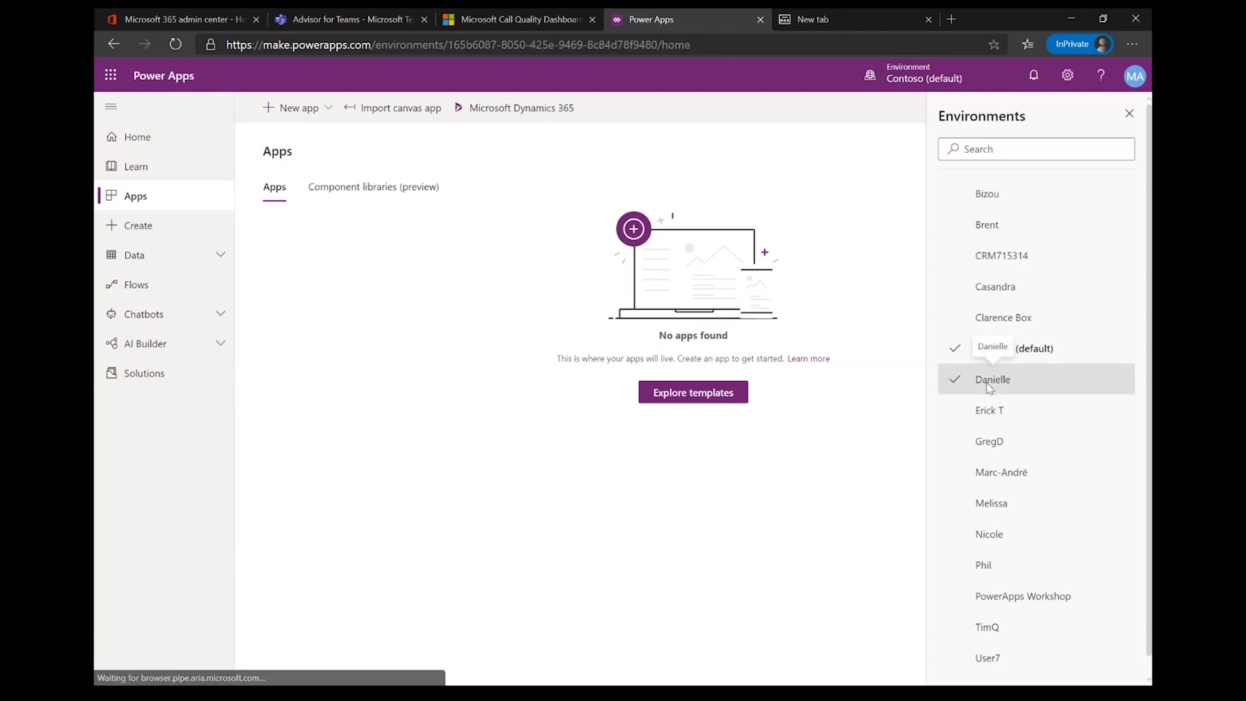
pyautogui.click(189, 198)
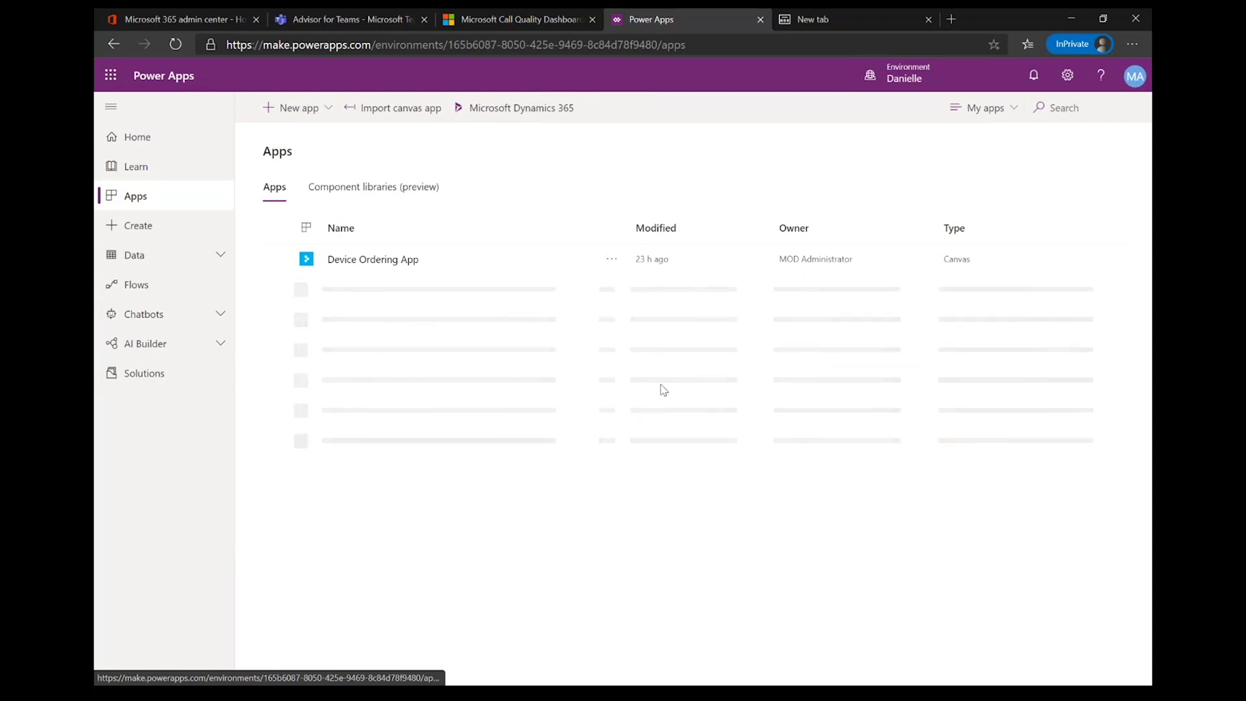
pyautogui.click(610, 258)
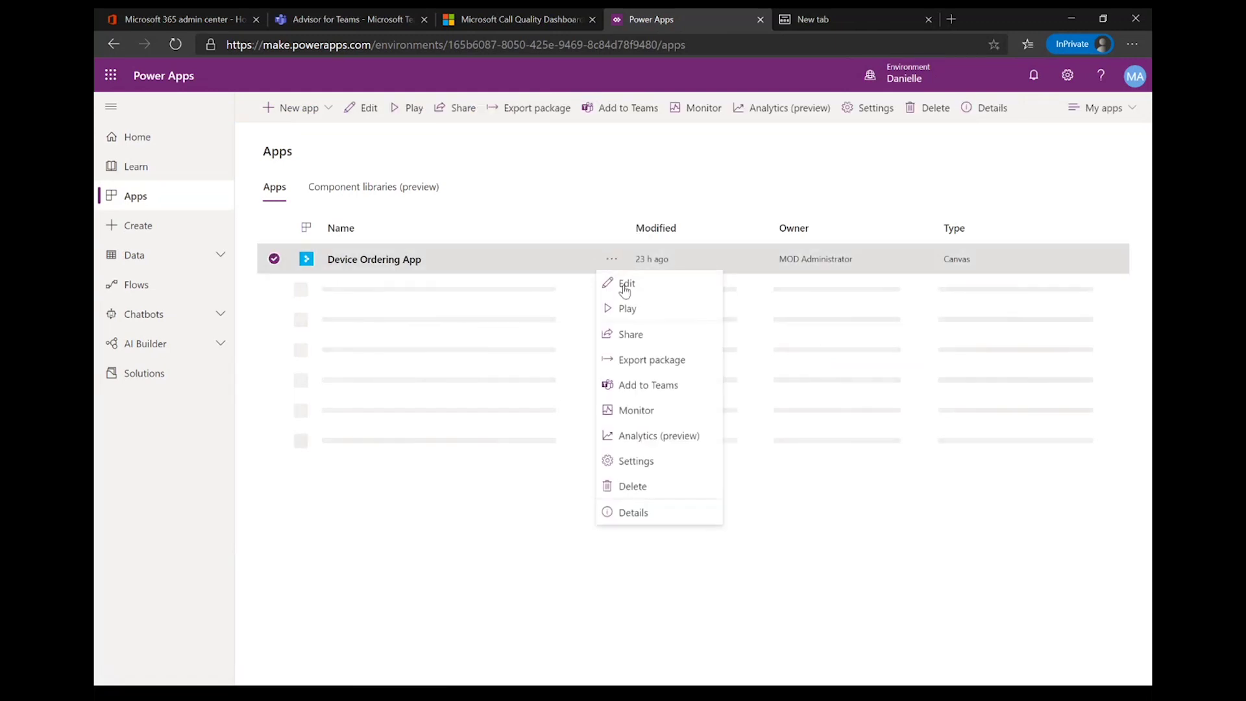
pyautogui.click(630, 281)
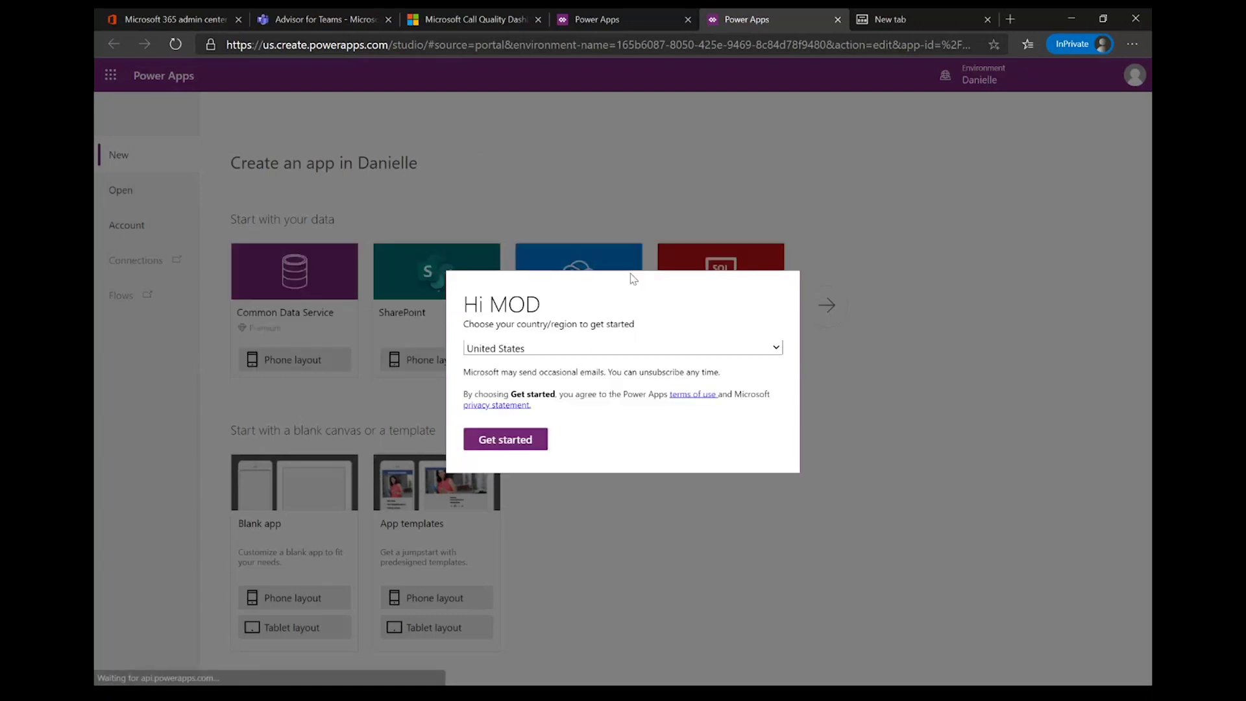
# Step: Accept the country/region prompt and skip the Welcome to Power Apps Studio dialog
pyautogui.click(525, 444)
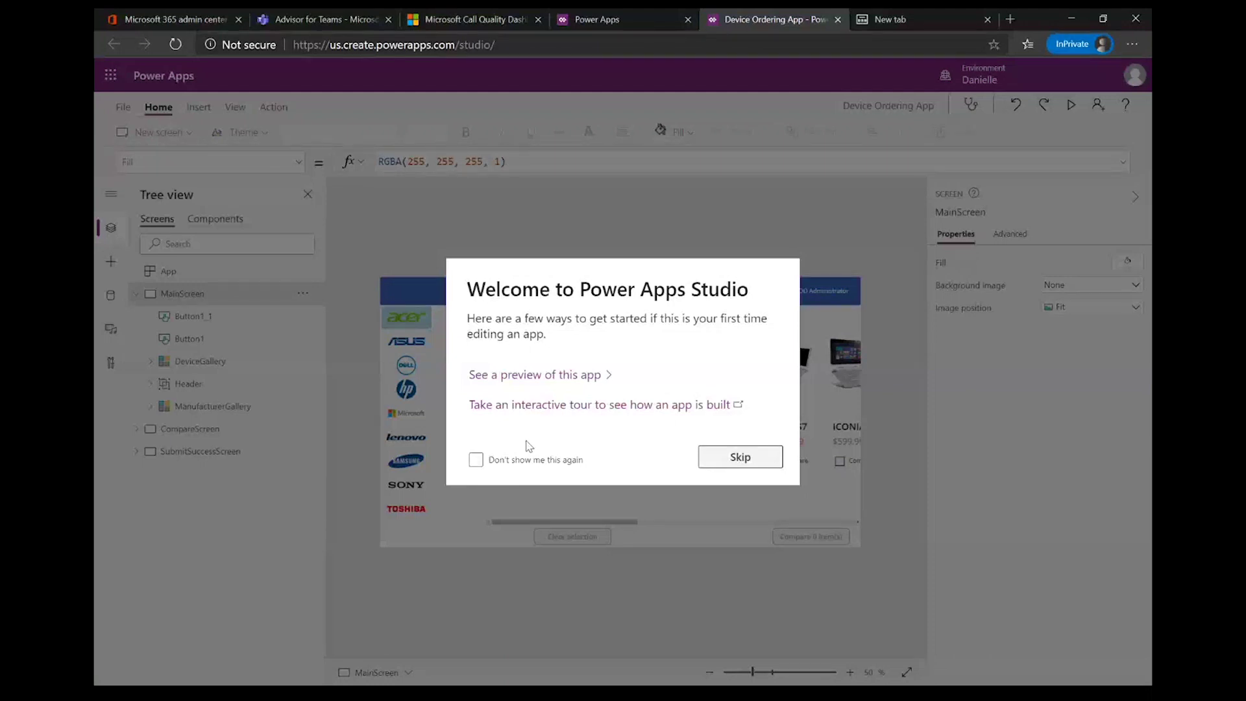
pyautogui.click(715, 456)
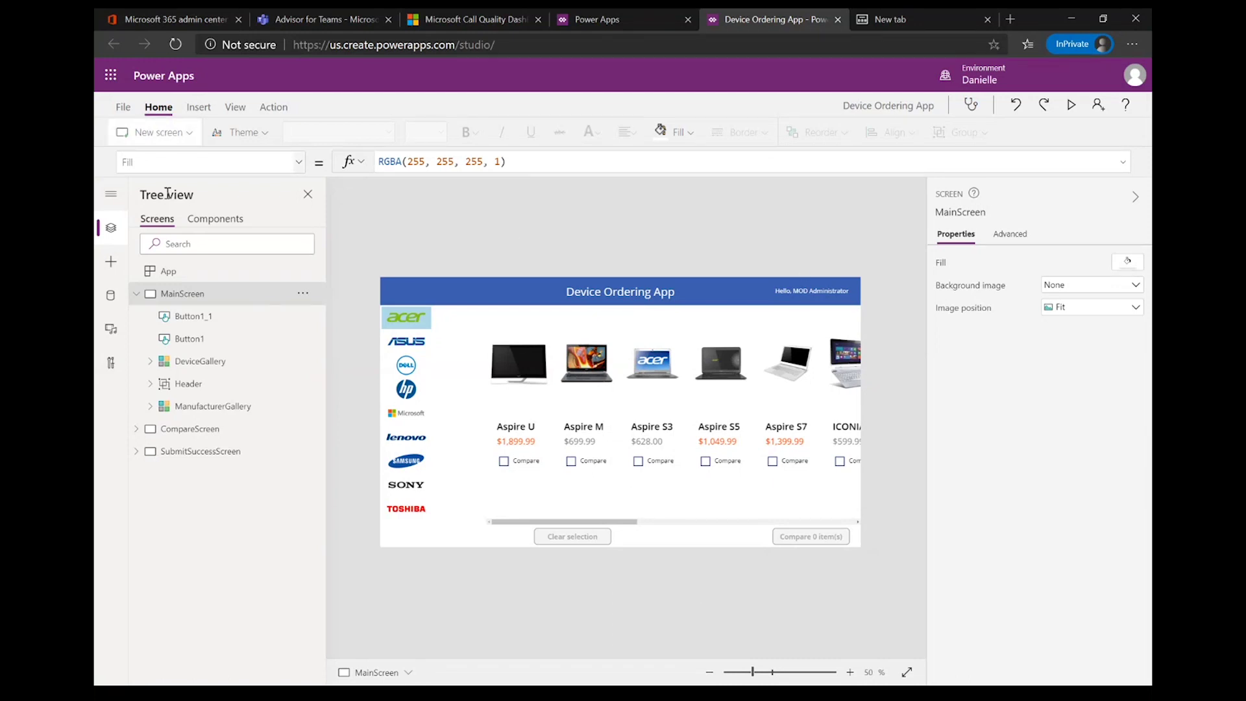
# Step: Inspect the Header group, then the ManufacturerGallery's data source, properties and OnSelect formula
pyautogui.click(174, 385)
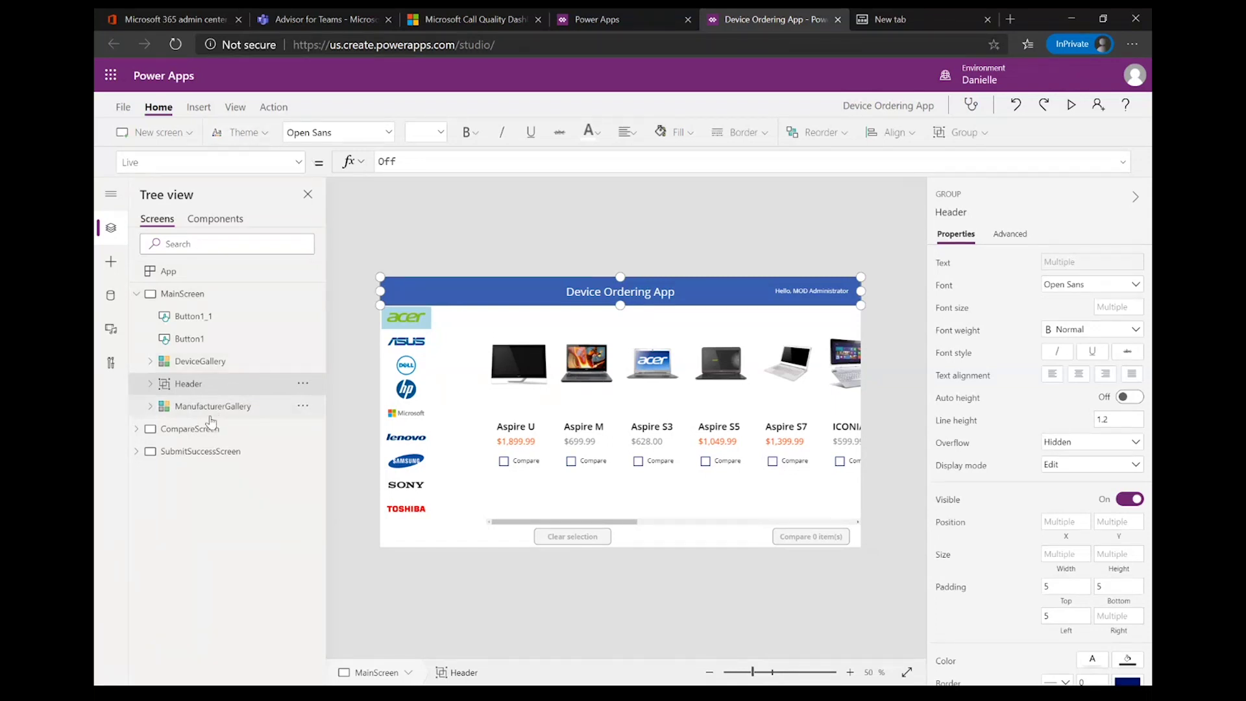
pyautogui.click(211, 407)
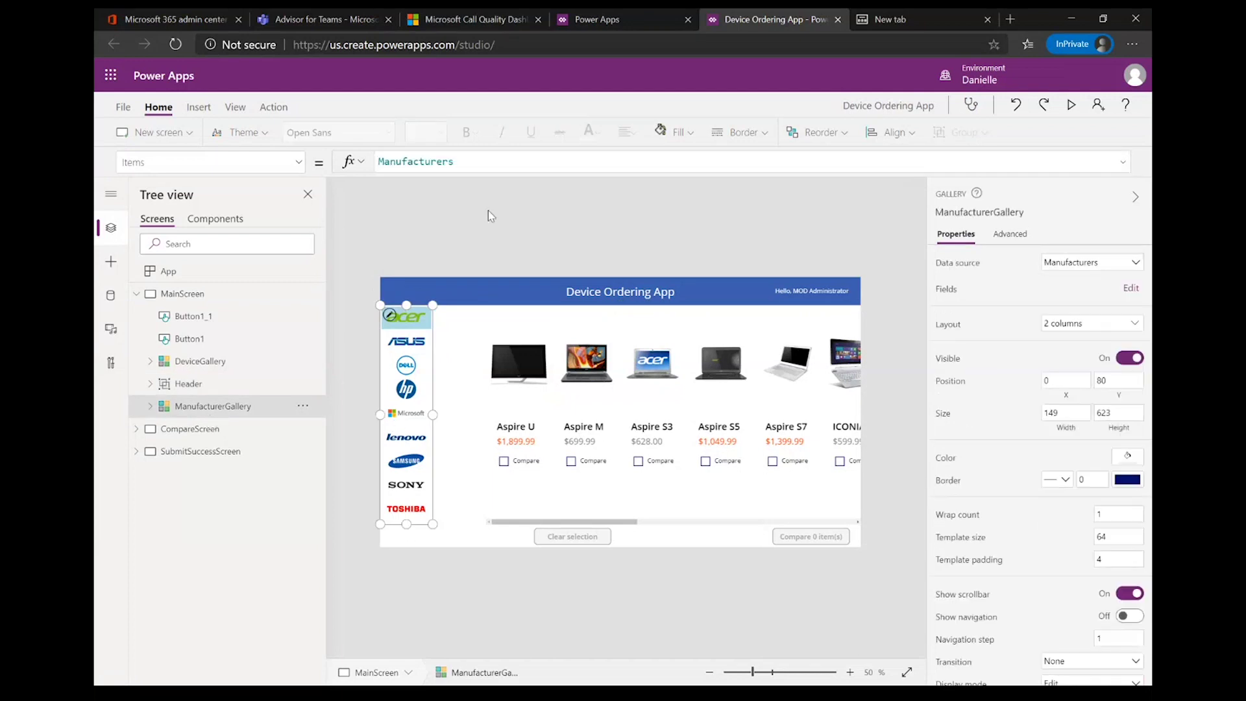
pyautogui.click(298, 163)
pyautogui.click(192, 442)
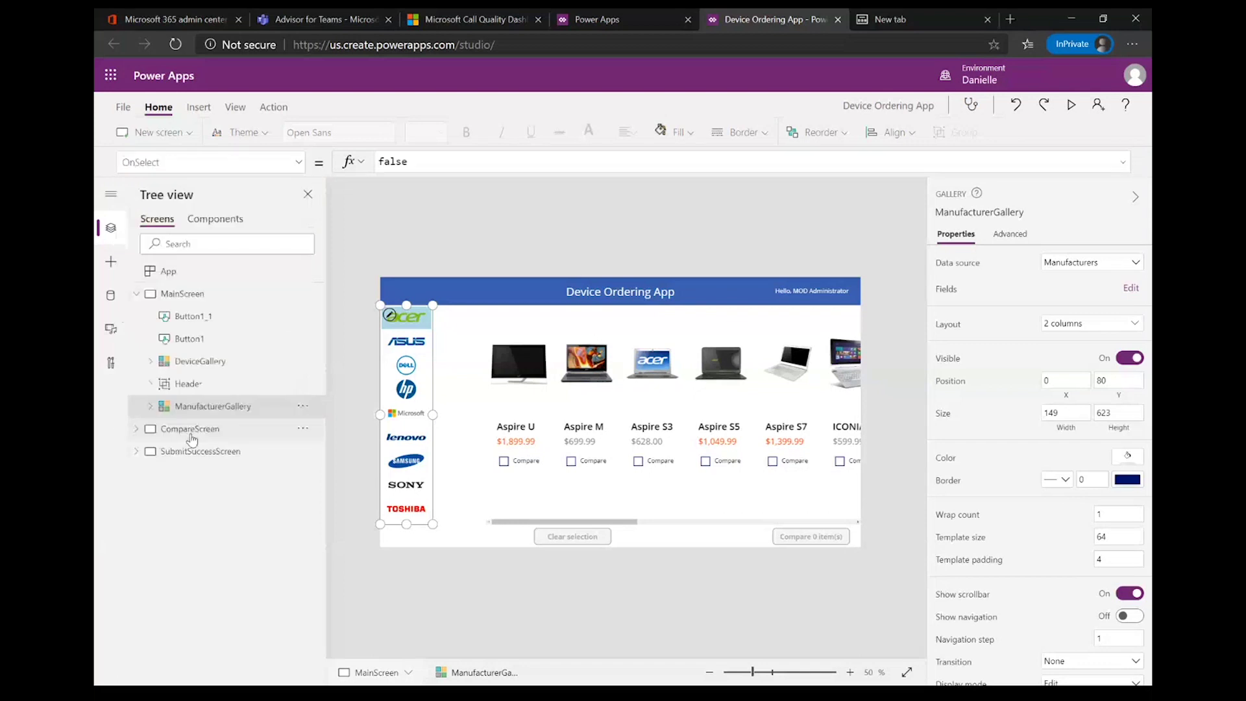
# Step: Review the CompareScreen controls, the SubmitSuccessScreen and the Clear selection button's formula
pyautogui.click(195, 428)
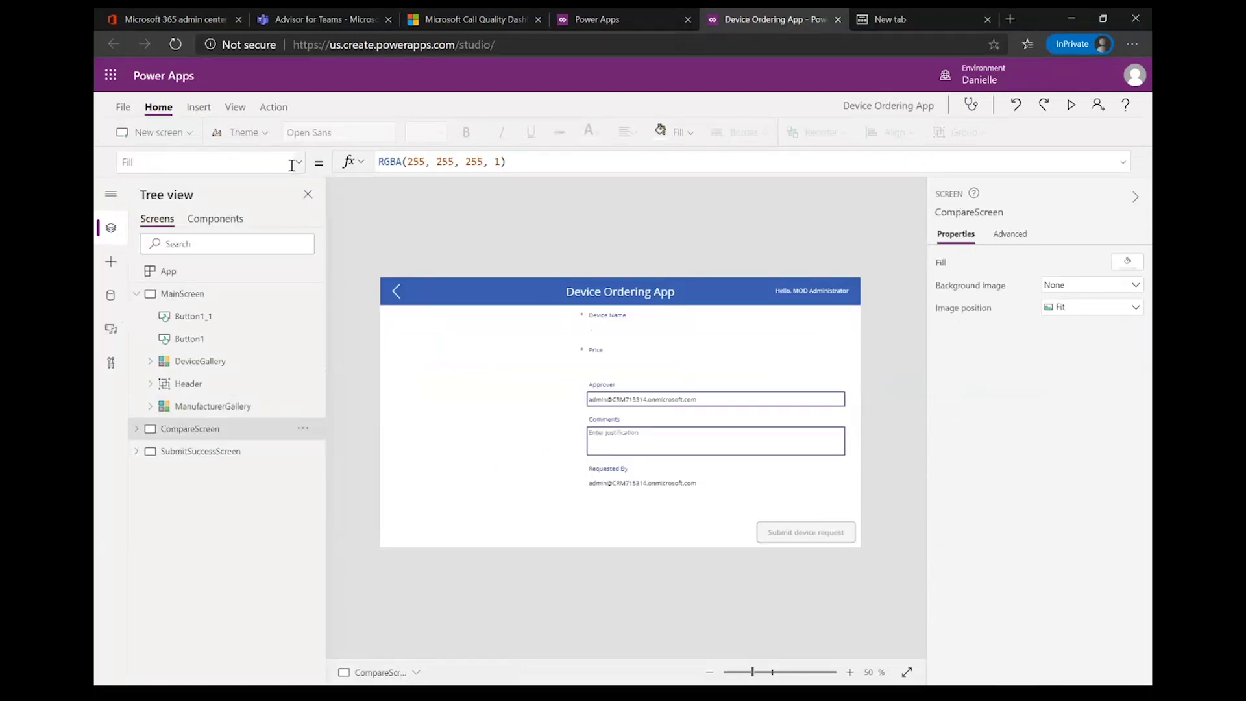
pyautogui.click(136, 429)
pyautogui.click(162, 566)
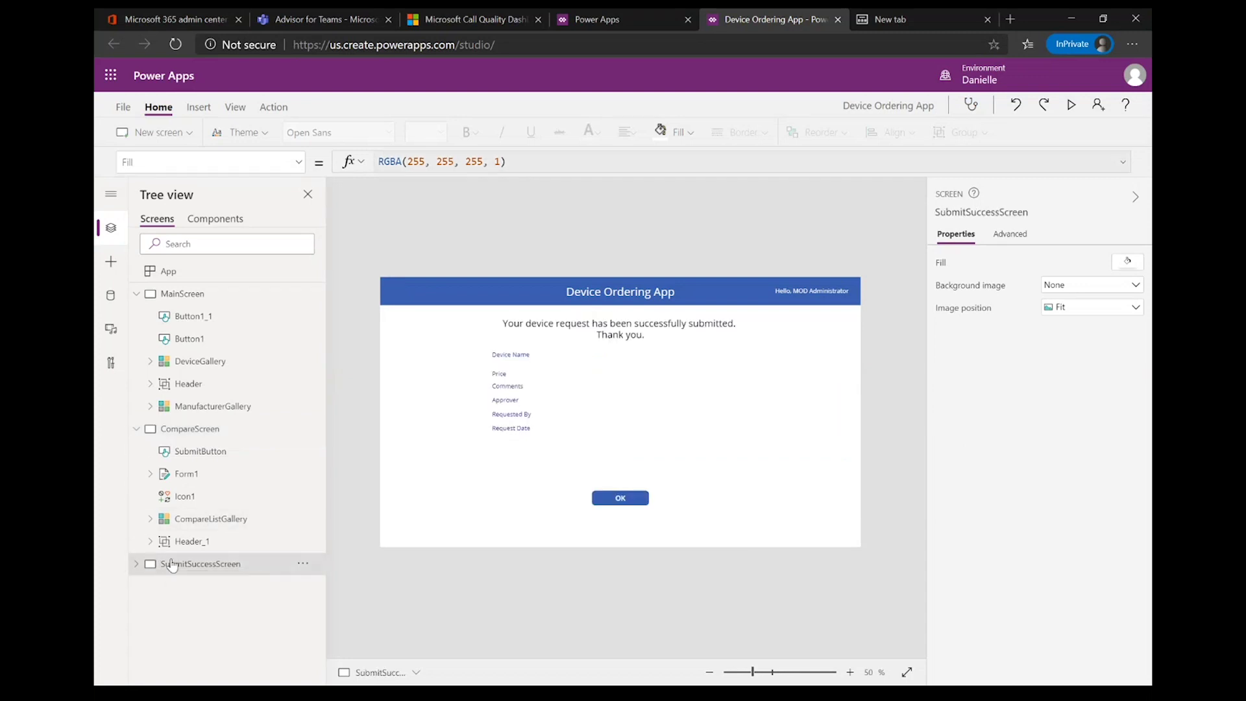
pyautogui.click(185, 318)
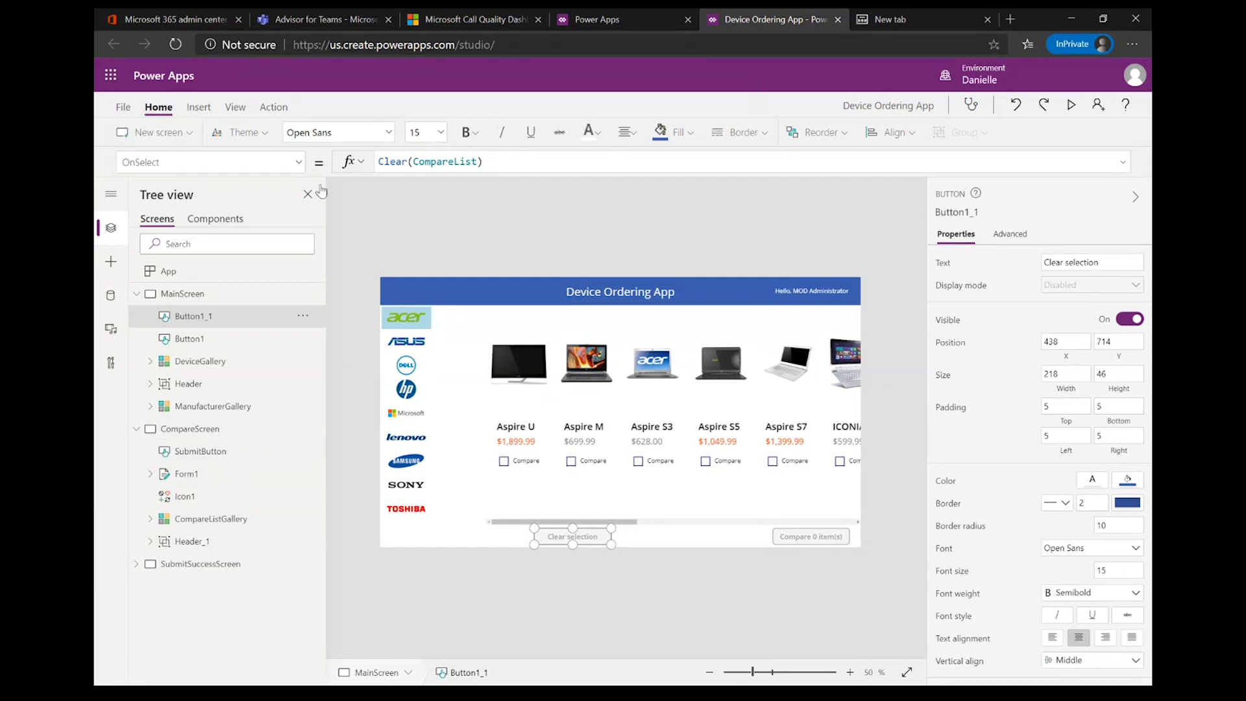
# Step: Preview the app full screen, exit the preview, and return to the Power Apps apps list
pyautogui.click(1071, 105)
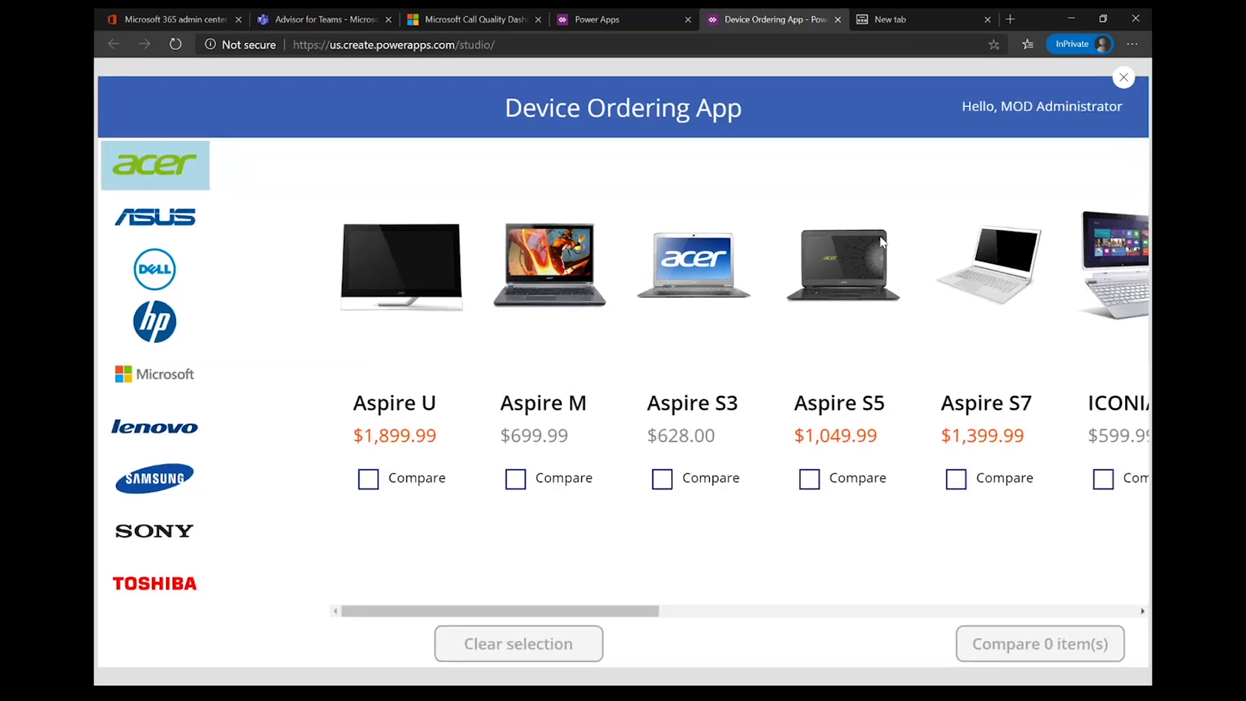
pyautogui.press('Escape')
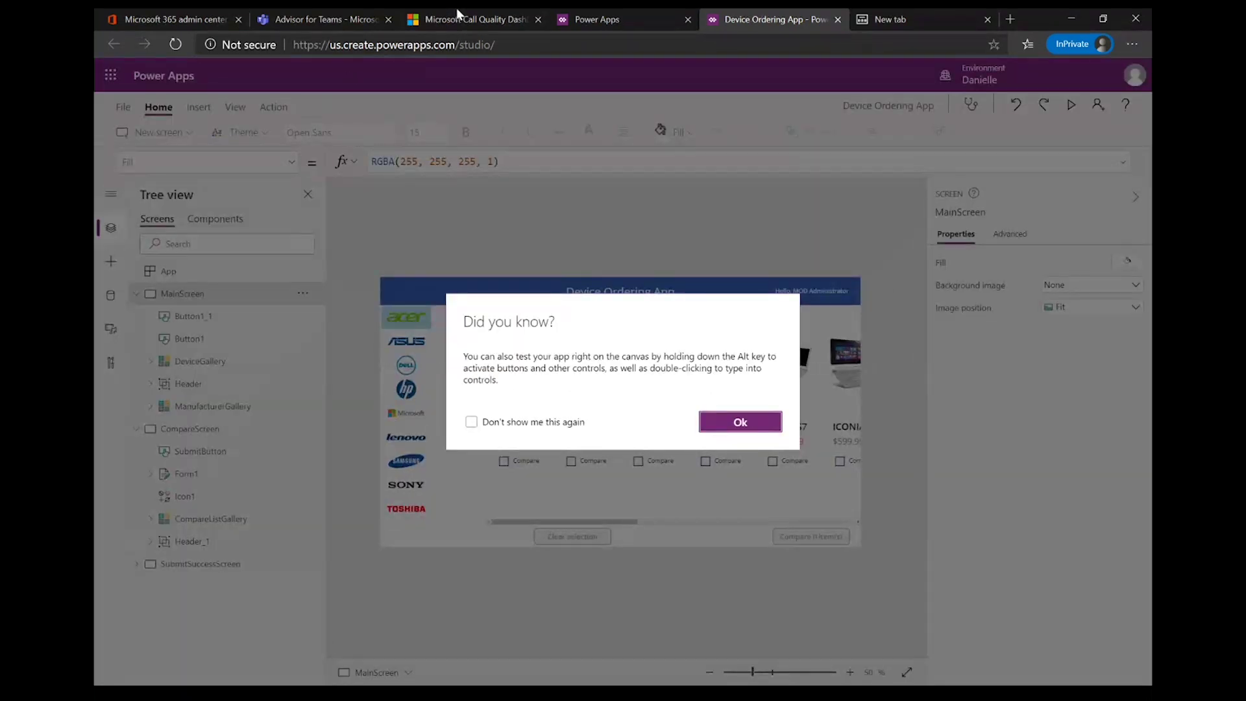
pyautogui.click(597, 19)
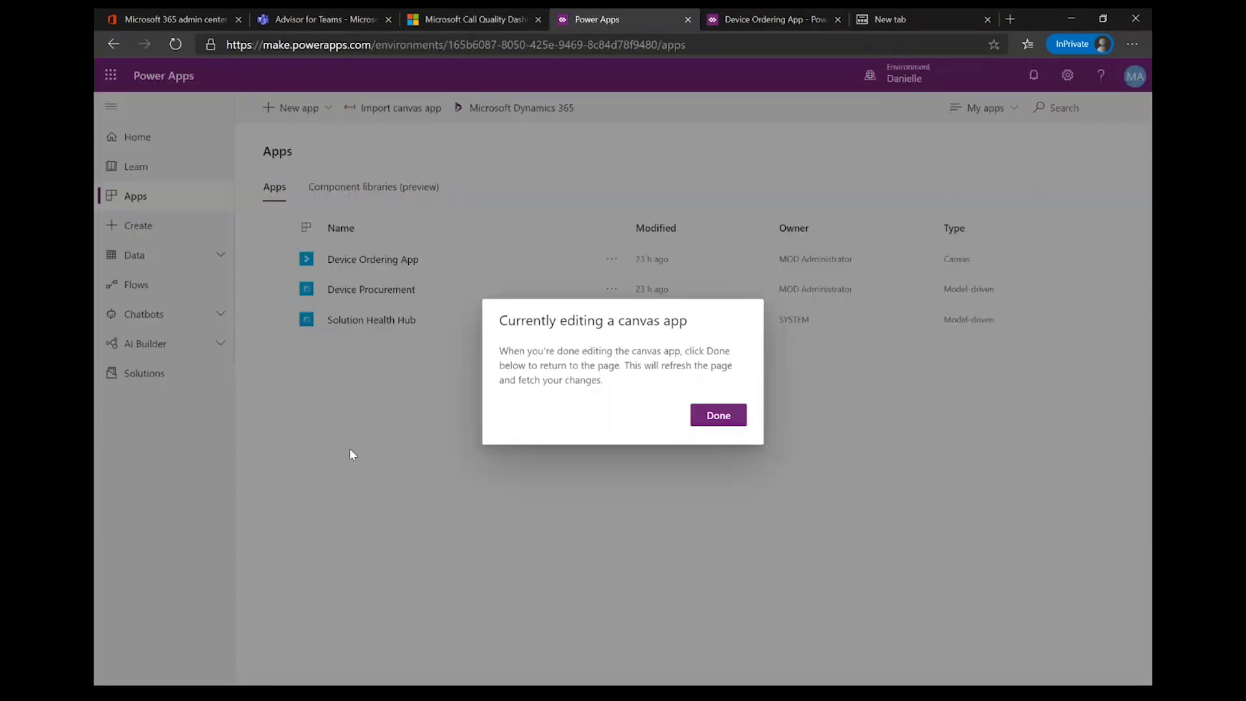
# Step: Dismiss the canvas editing notice and open the Device Procurement app in App Designer
pyautogui.click(710, 422)
pyautogui.click(608, 293)
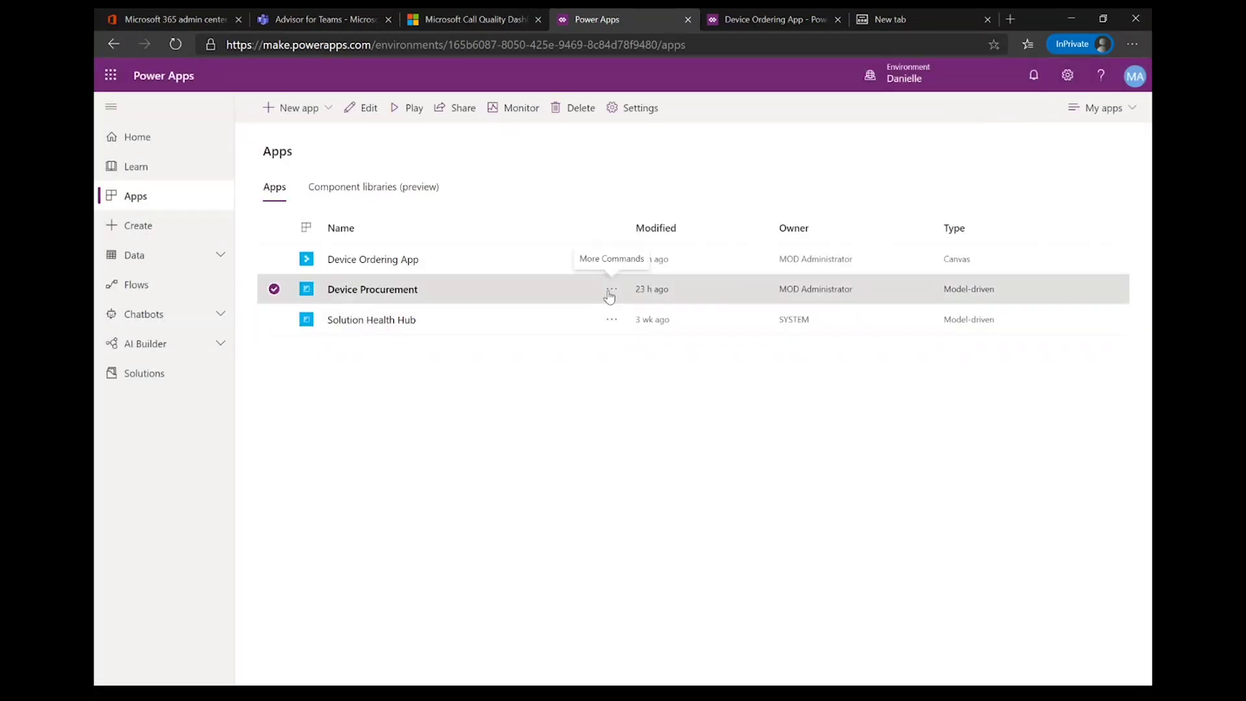
pyautogui.click(611, 290)
pyautogui.click(618, 313)
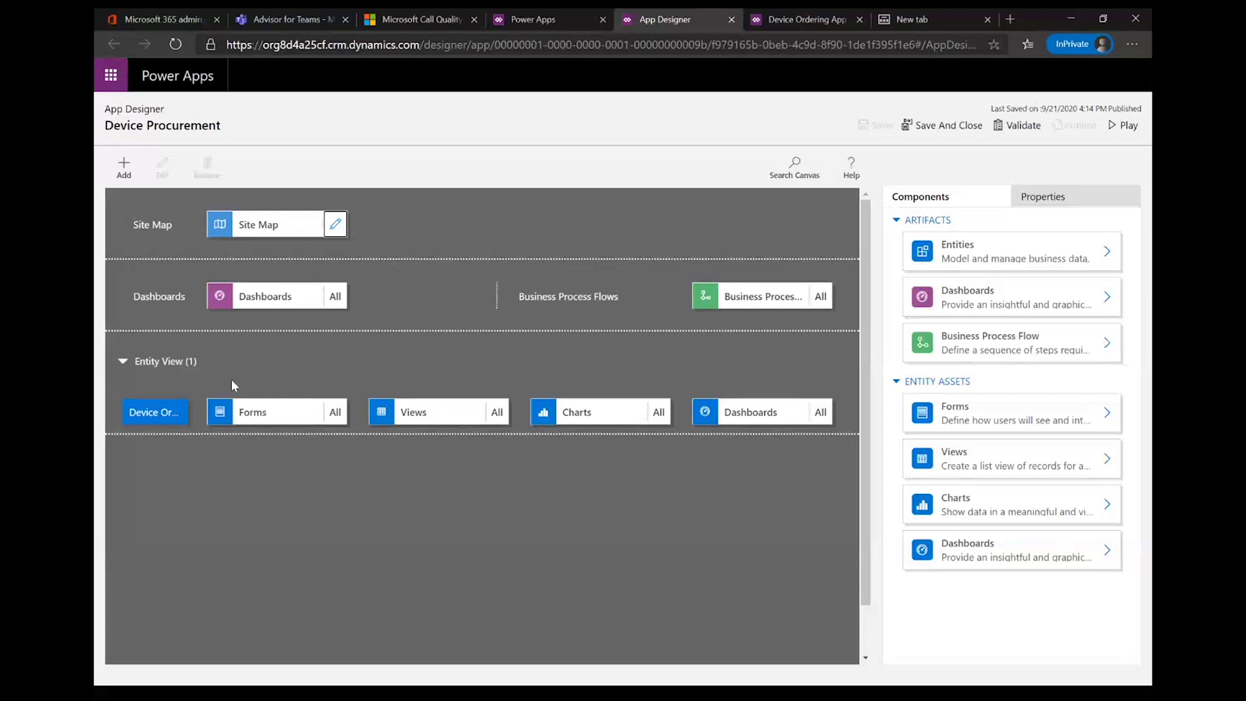
# Step: Open the Device Procurement Process from the Business Process Flows components for editing
pyautogui.click(1028, 345)
pyautogui.click(1106, 342)
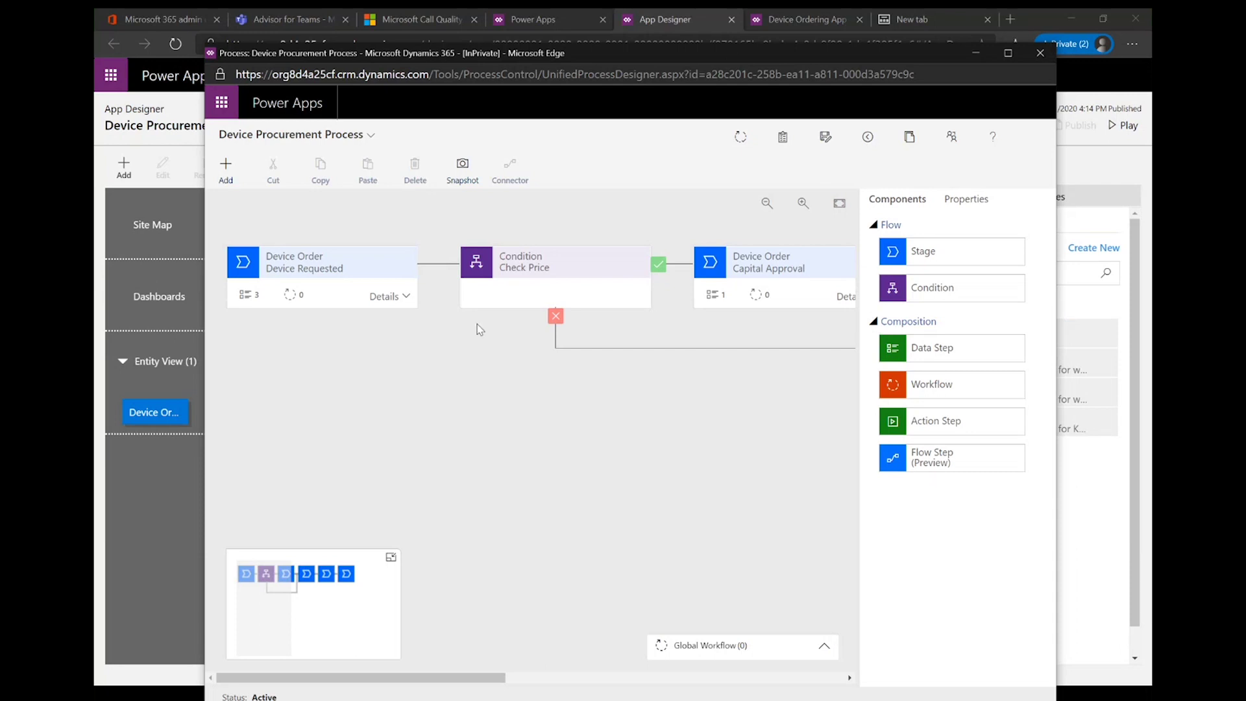
# Step: Show the Device Requested stage's steps and the Check Price rule, Price greater than 1000
pyautogui.hscroll(2, 633, 289)
pyautogui.hscroll(20, 633, 289)
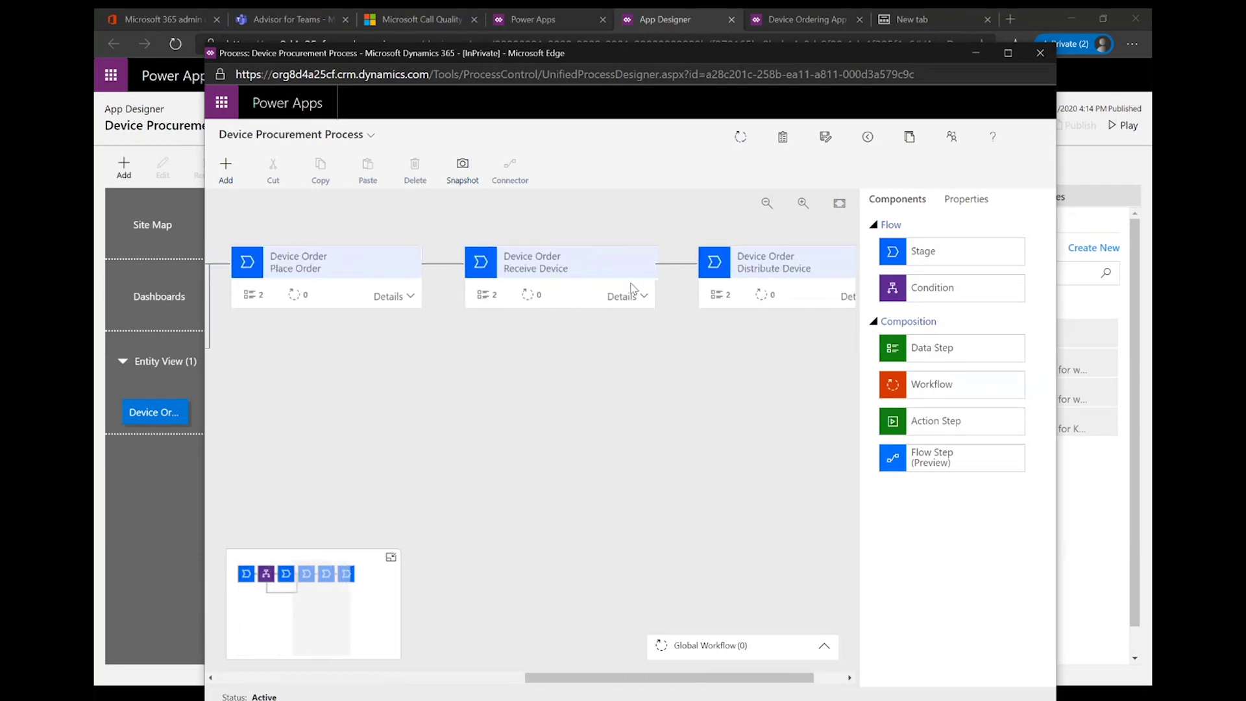
pyautogui.hscroll(-20, 376, 234)
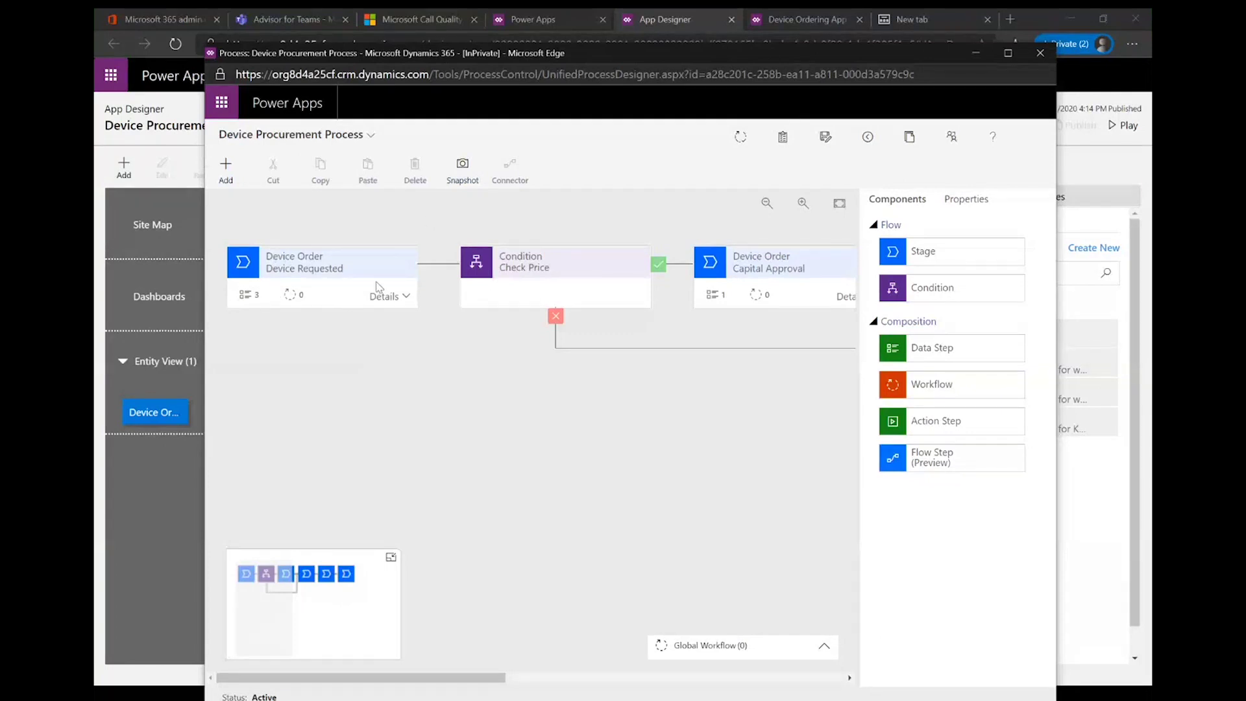
pyautogui.click(390, 300)
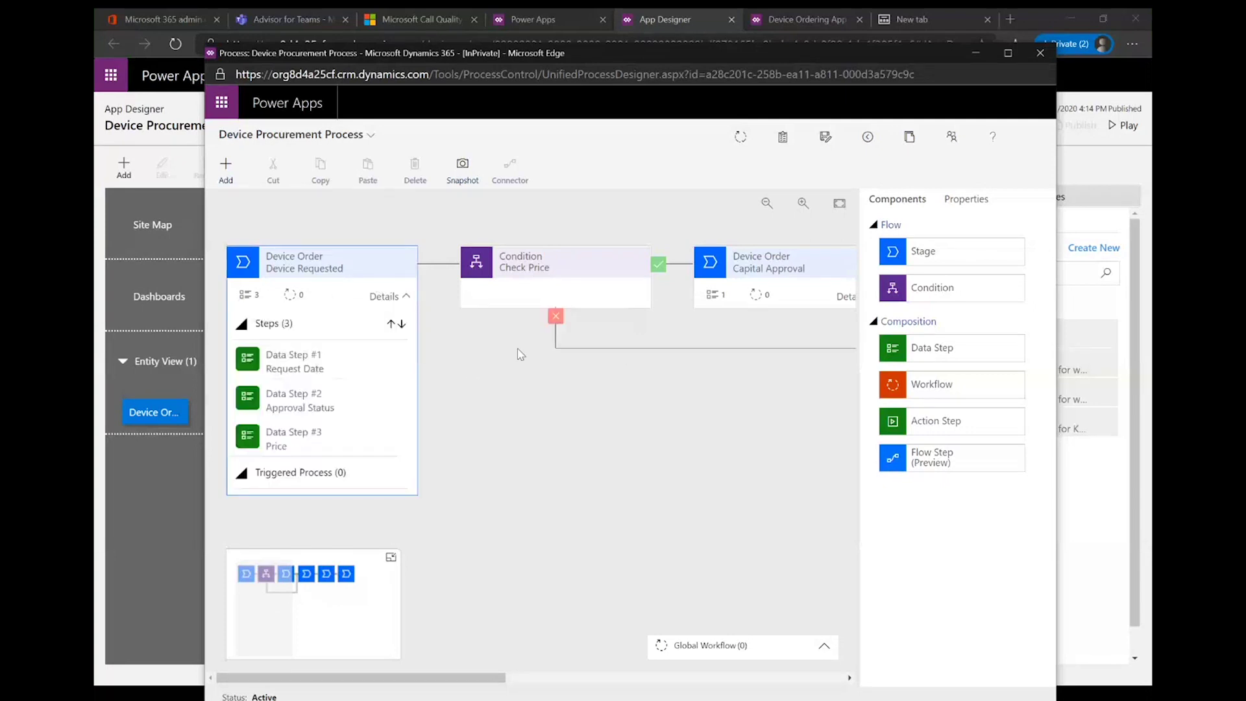
pyautogui.click(585, 278)
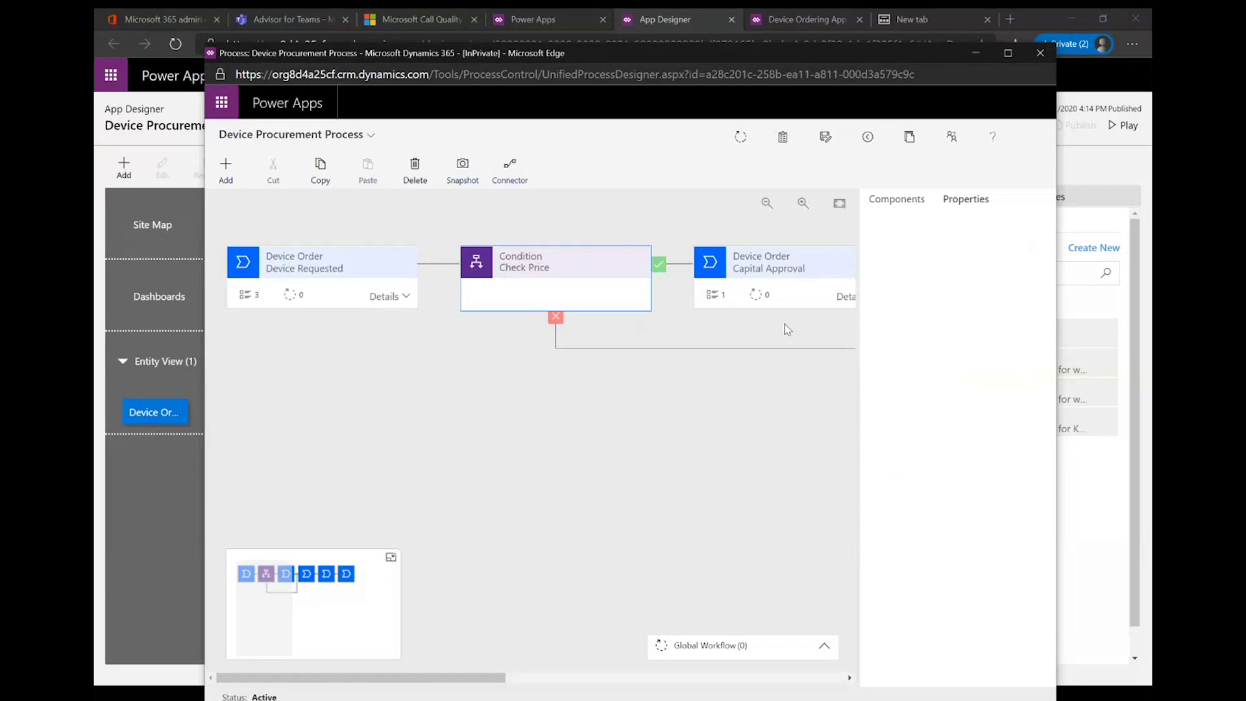
# Step: Bring the Distribute Device stage into view and show its properties
pyautogui.hscroll(5, 731, 281)
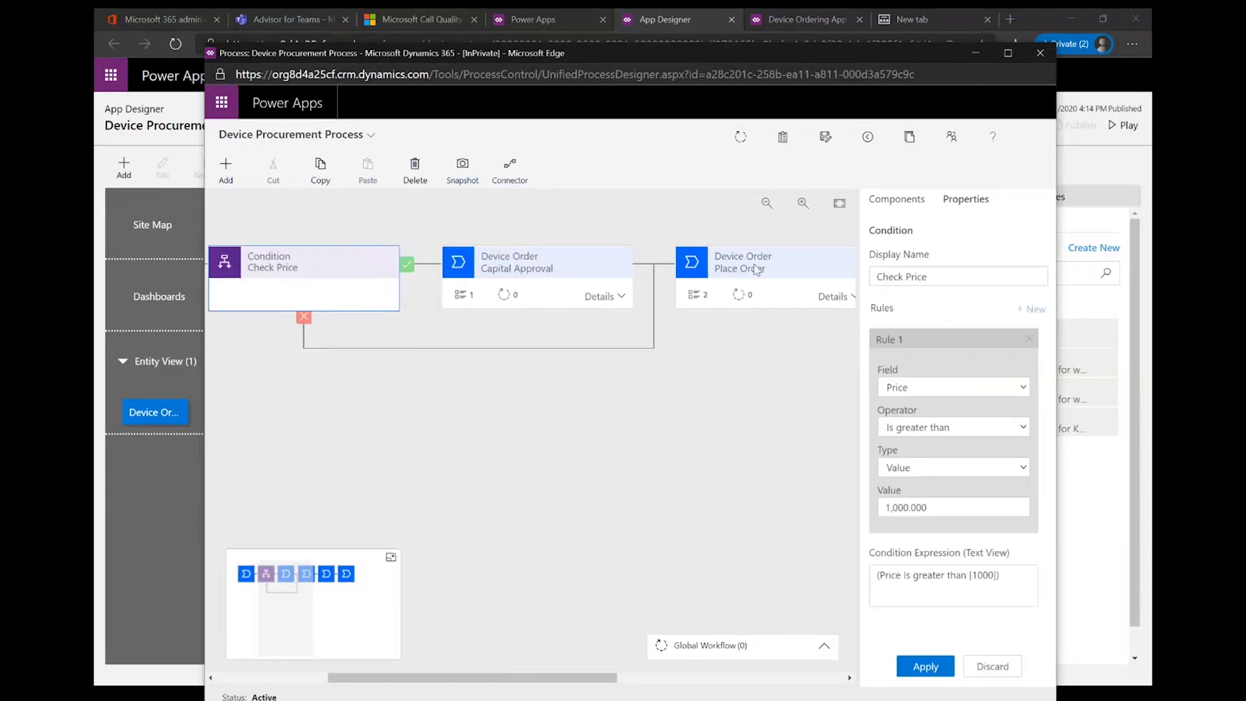
pyautogui.hscroll(3, 743, 339)
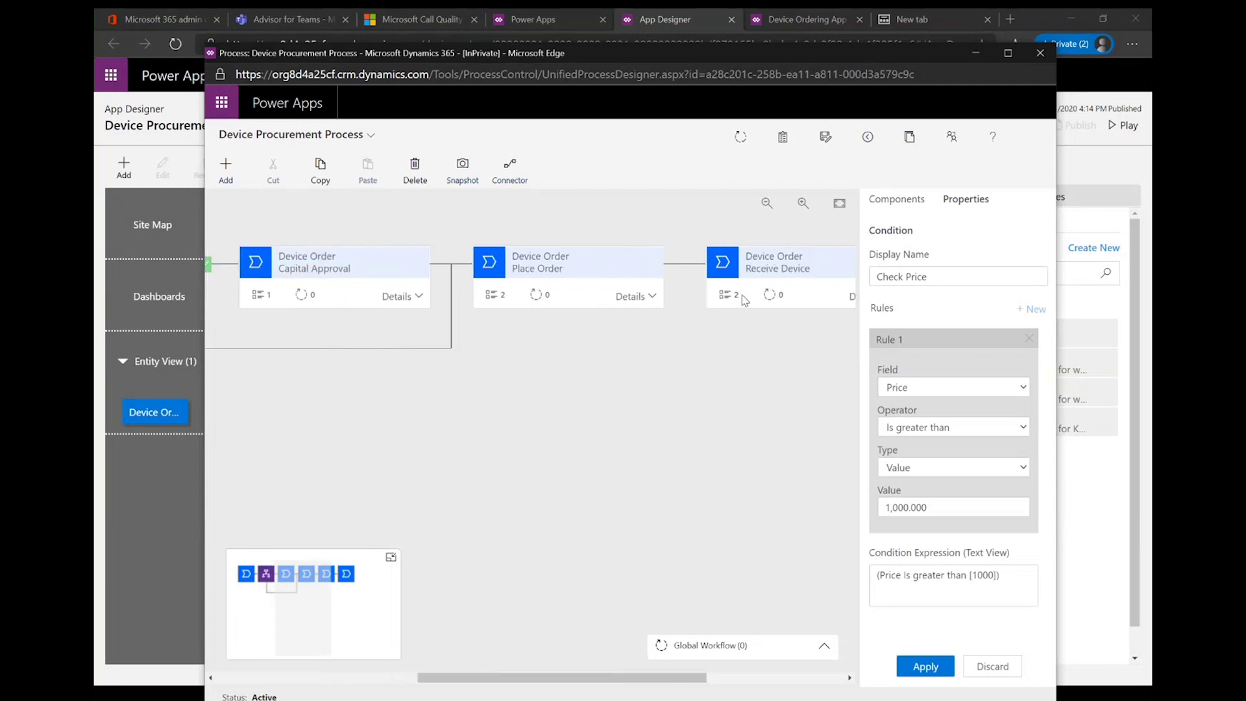
pyautogui.hscroll(3, 745, 300)
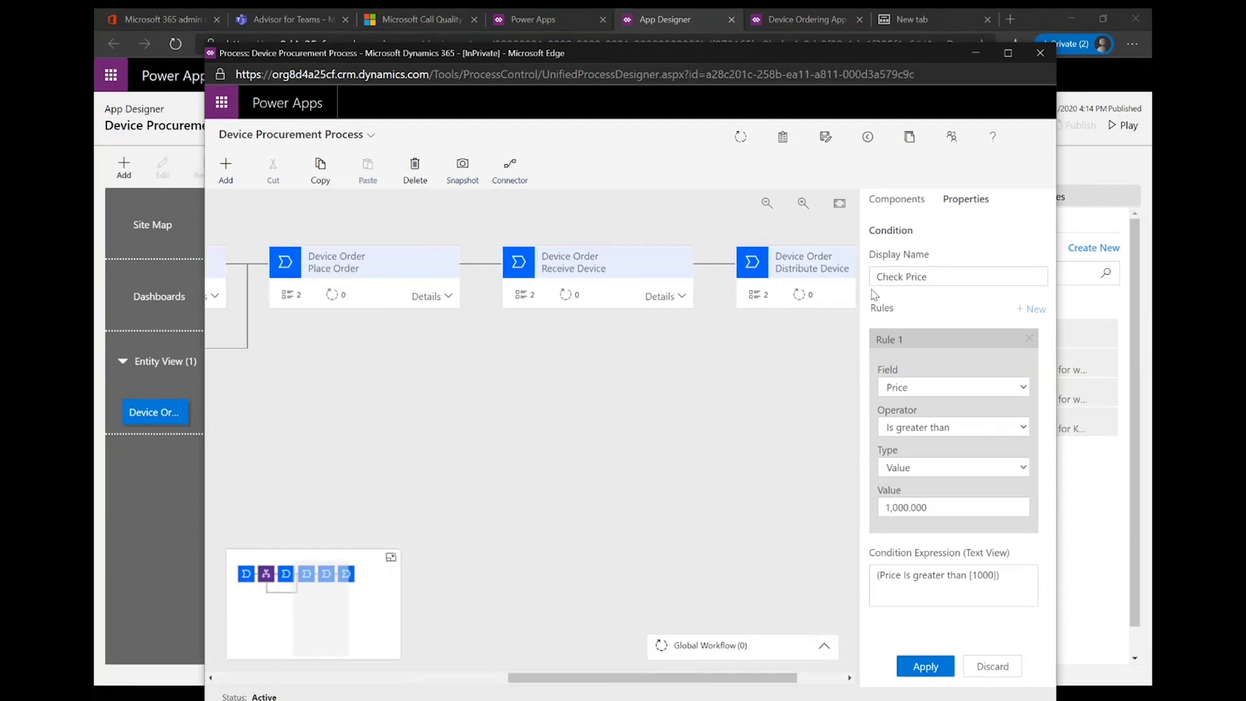
pyautogui.click(760, 295)
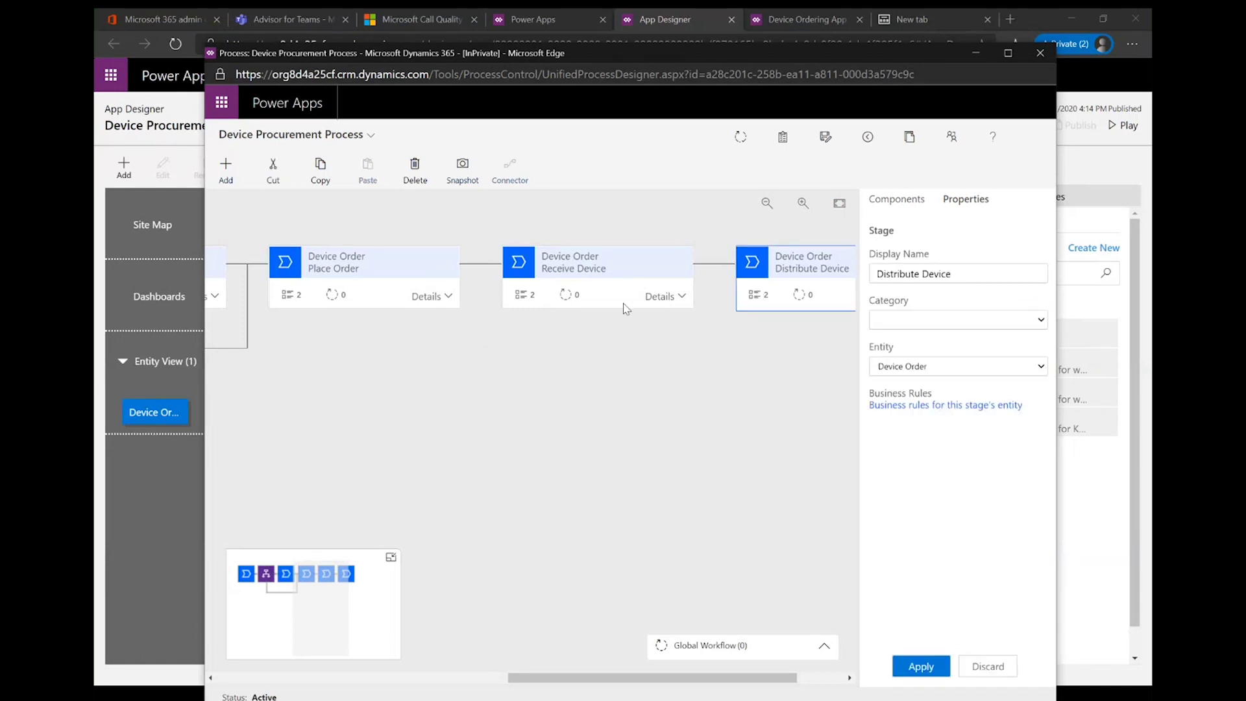